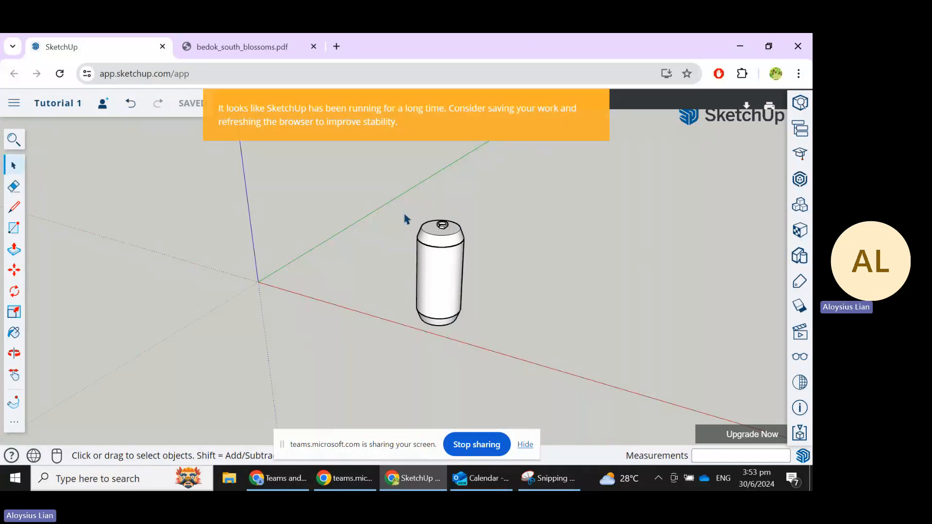
Combine all the parts of the can into one group and leave the group selected.
left_click_drag(386, 214, 533, 356)
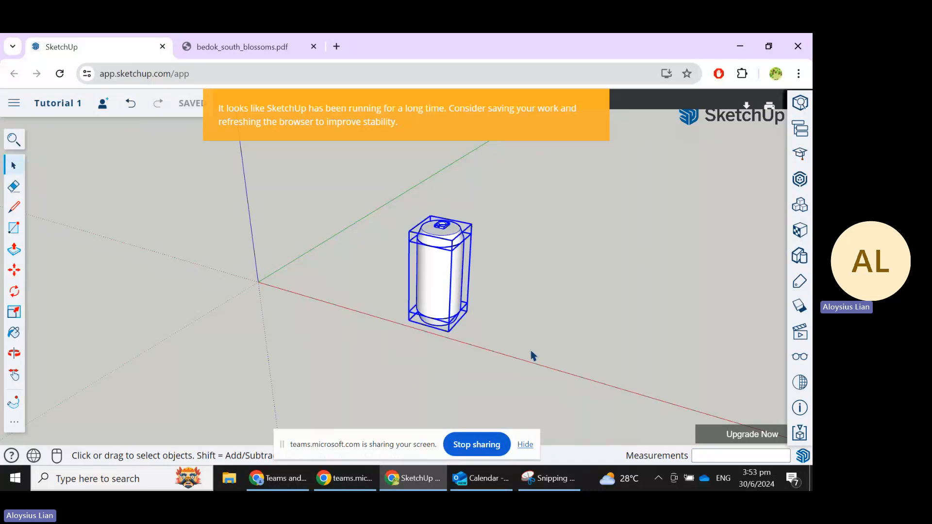
right_click(442, 278)
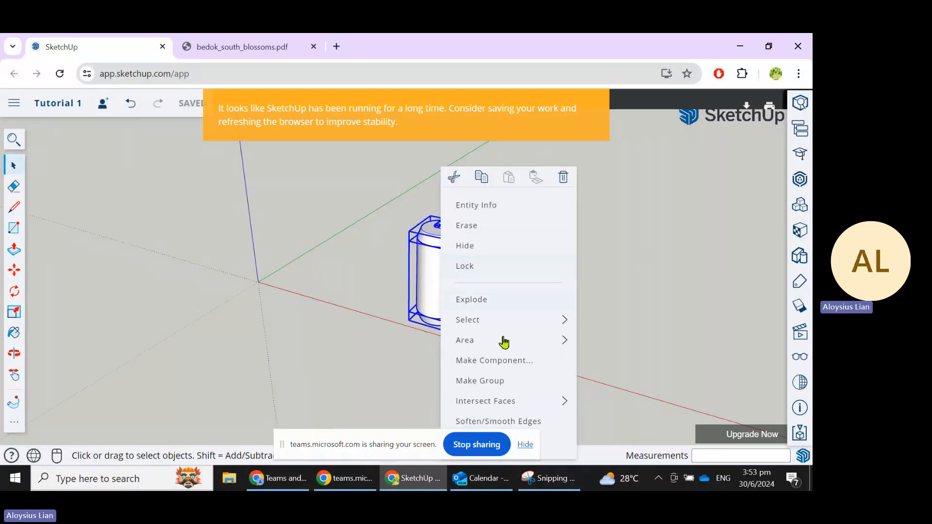
left_click(500, 385)
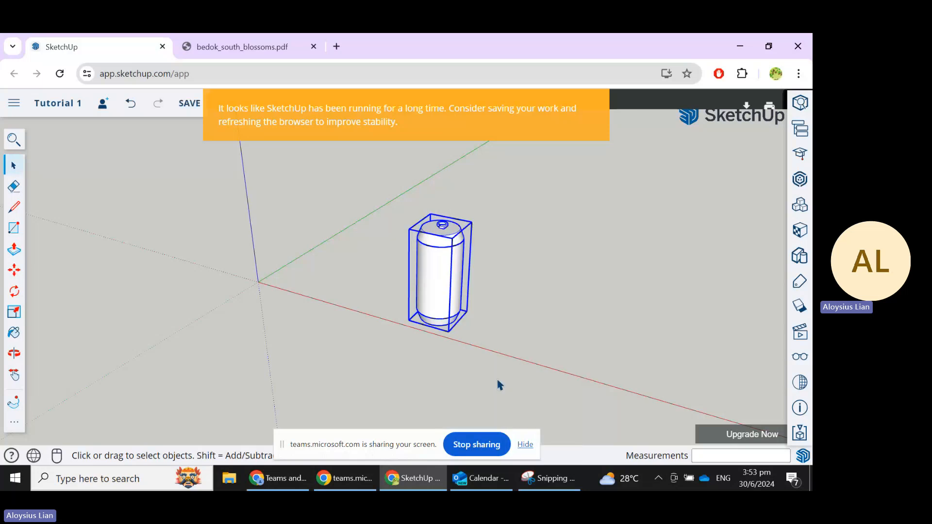
left_click(520, 309)
left_click(453, 289)
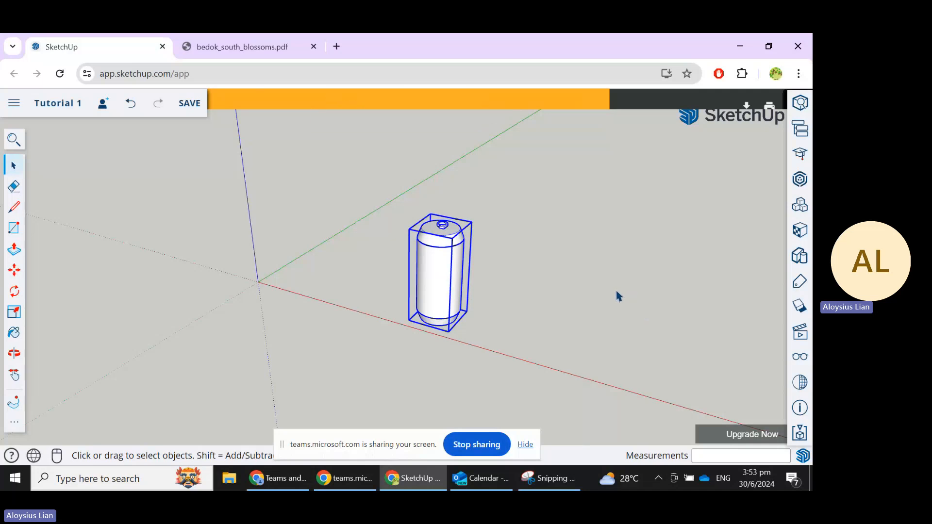
Create a tag named Furniture and choose to apply it, leaving the tagging tool again.
left_click(799, 284)
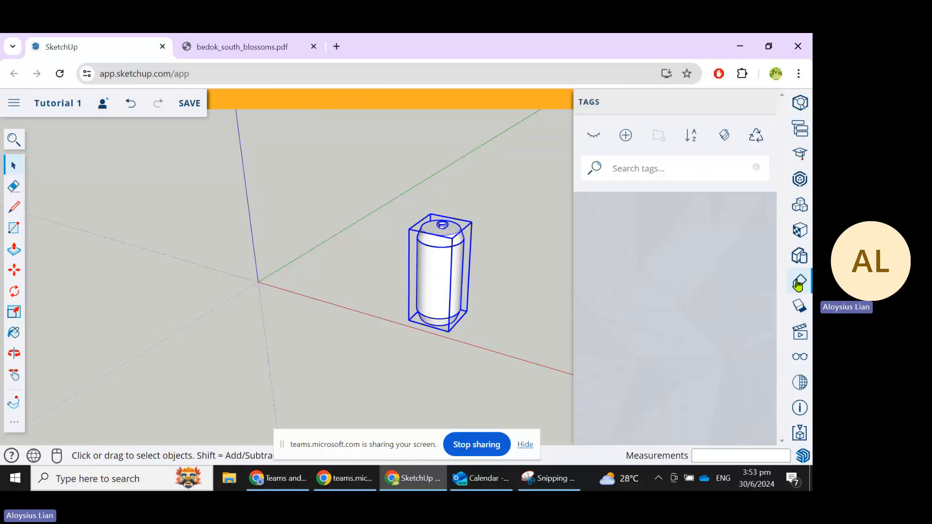
left_click(623, 138)
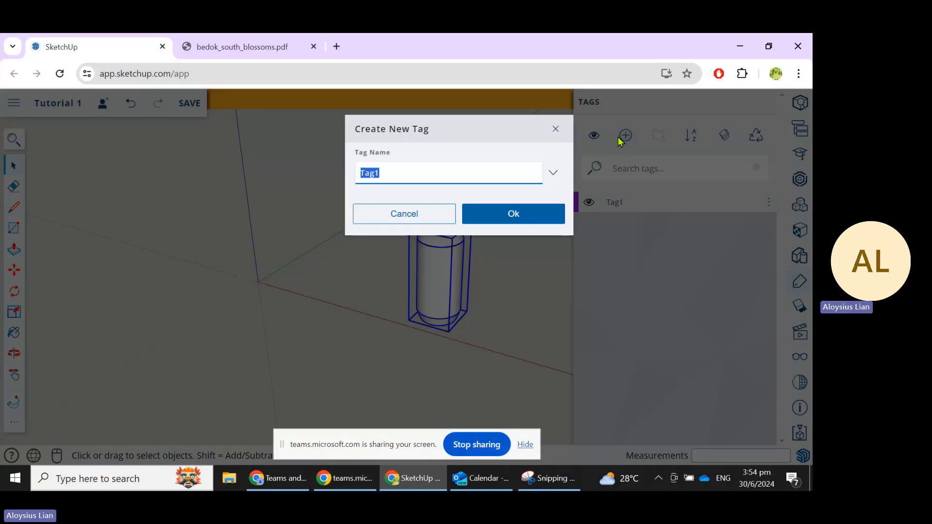
type("Furniture")
left_click(523, 214)
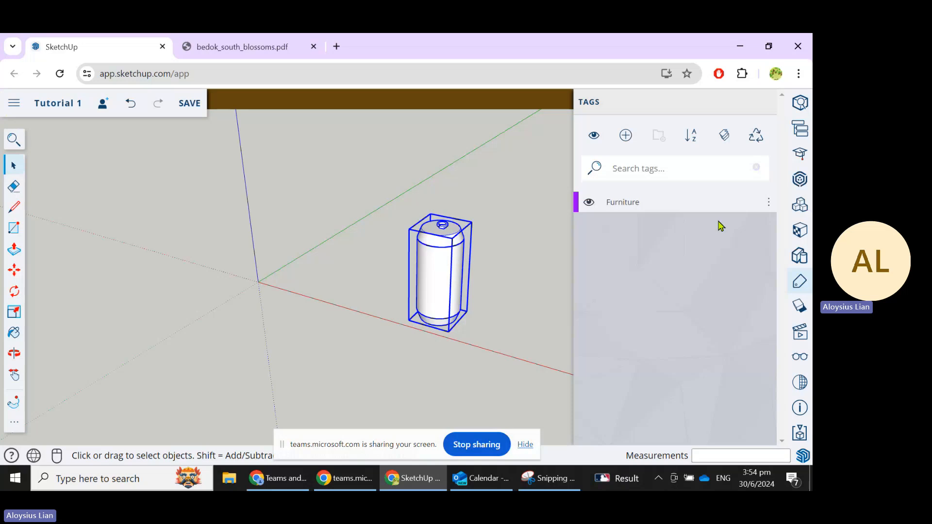
left_click(769, 202)
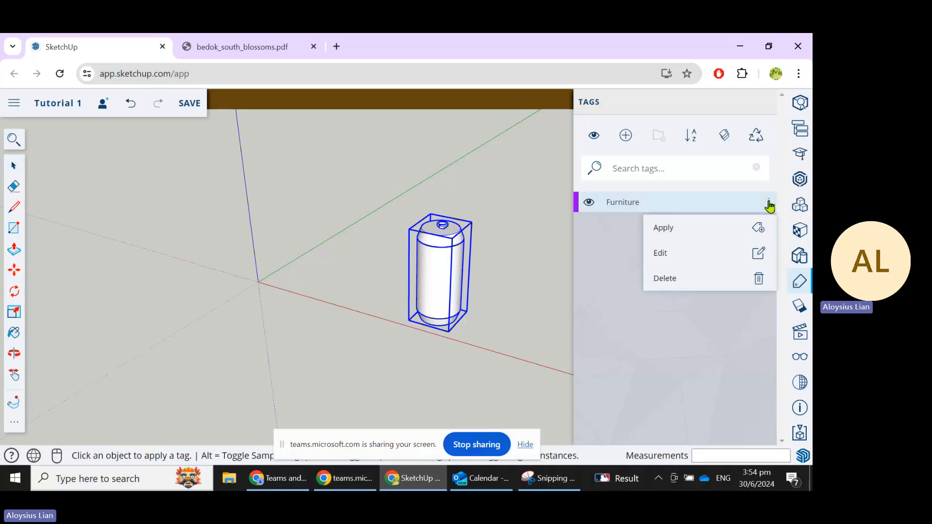
left_click(671, 229)
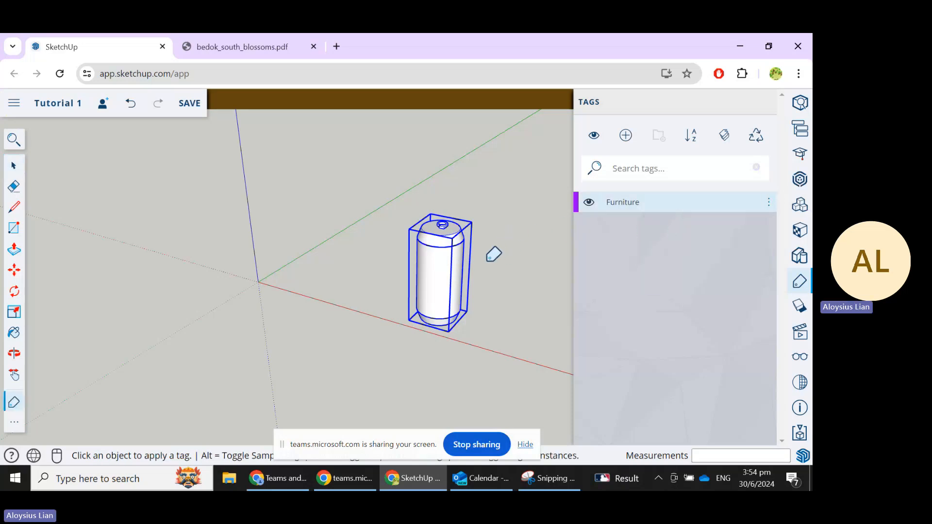
left_click(7, 166)
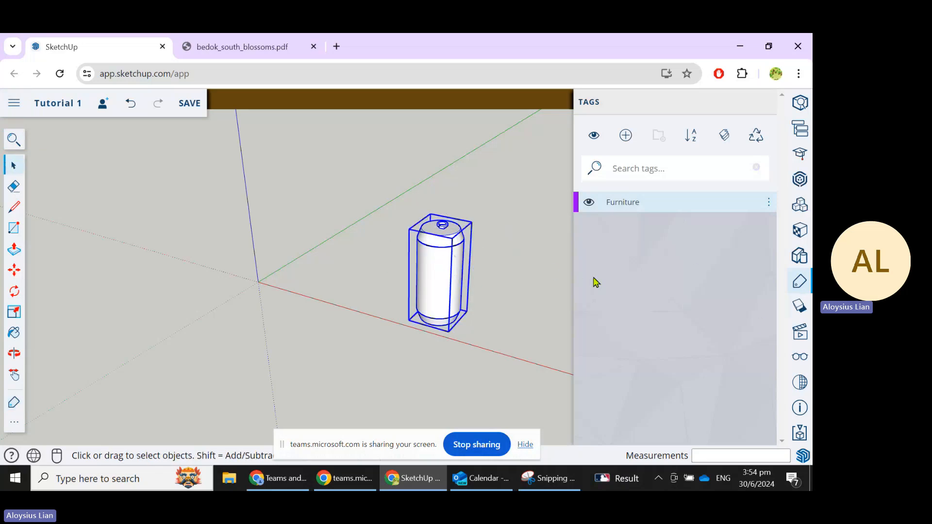
Create a second tag named Wall.
left_click(625, 138)
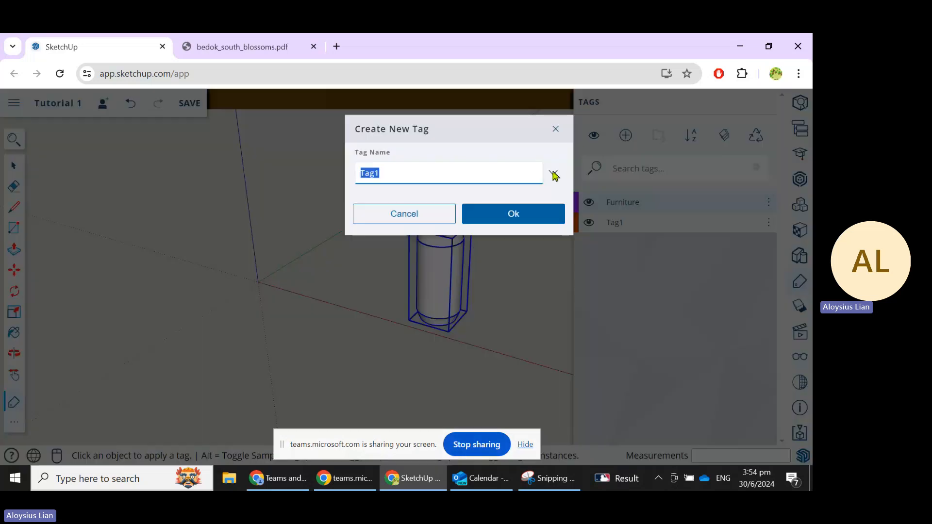
type("Q")
key("BackSpace")
type("wAL")
key("BackSpace")
key("BackSpace")
key("BackSpace")
type("Wall")
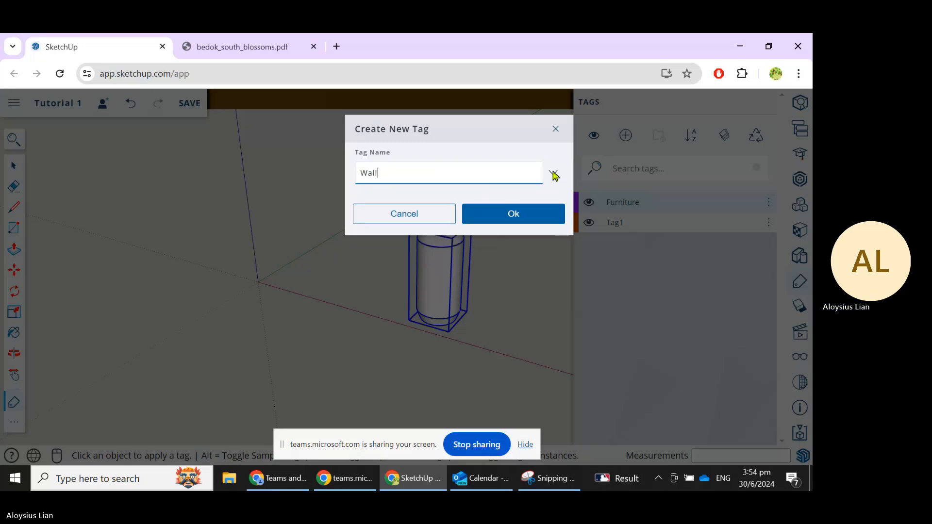
left_click(528, 218)
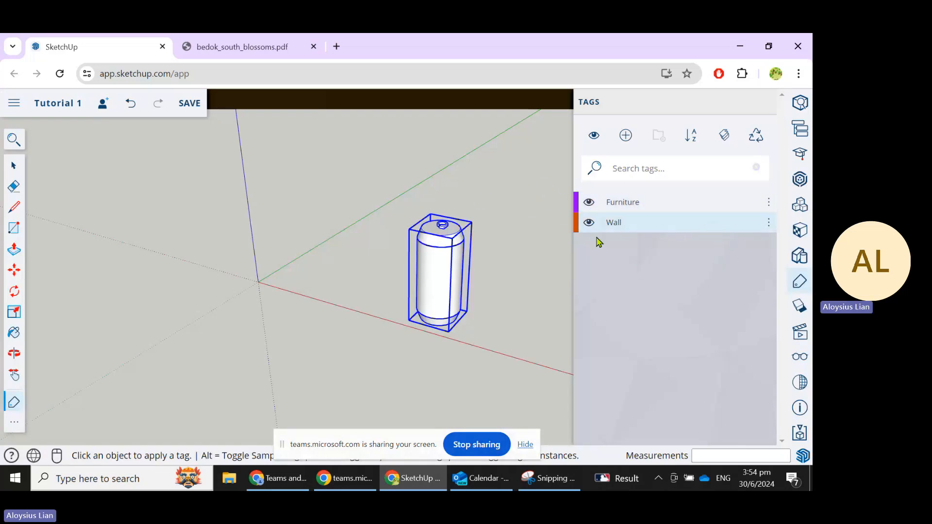
Draw a 5000 mm line from the origin along the green axis as the wall's first base edge.
scroll(259, 266, "down", 2)
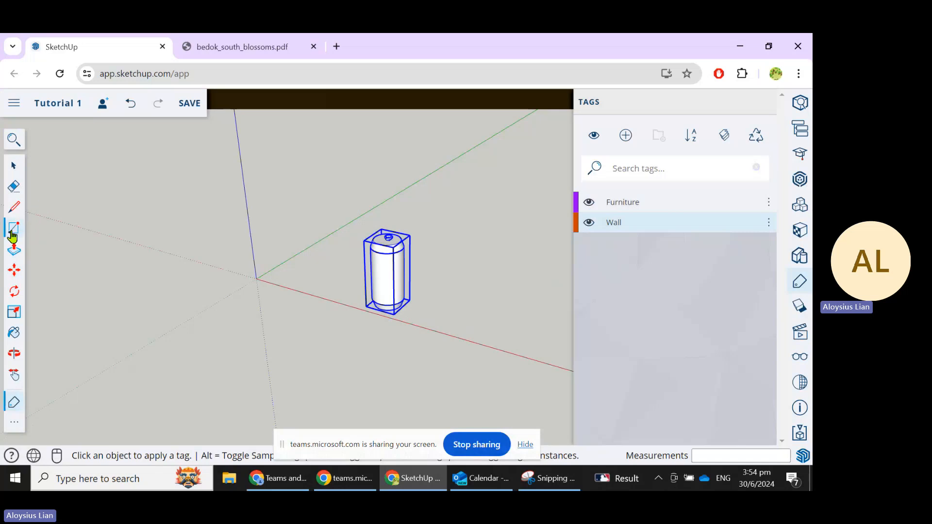
left_click(15, 207)
scroll(286, 279, "down", 3)
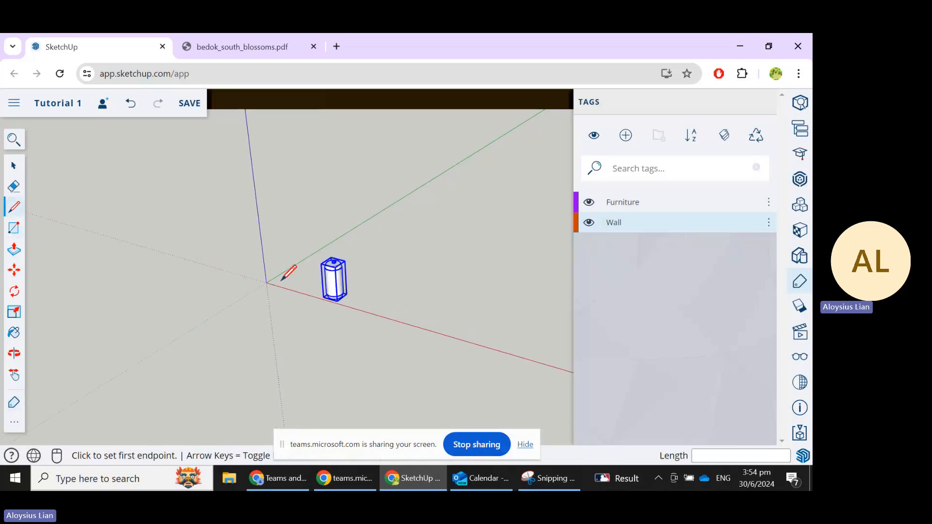
scroll(306, 275, "up", 5)
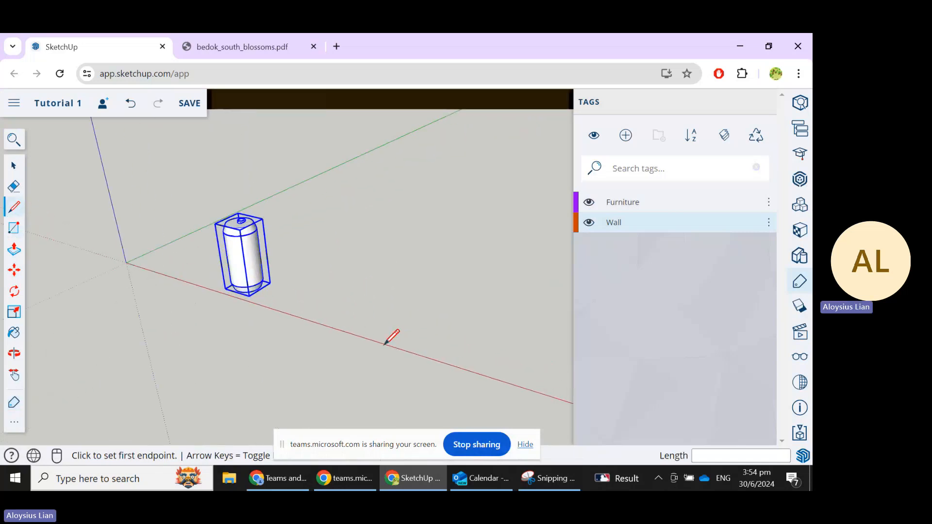
left_click(126, 263)
scroll(126, 265, "down", 1)
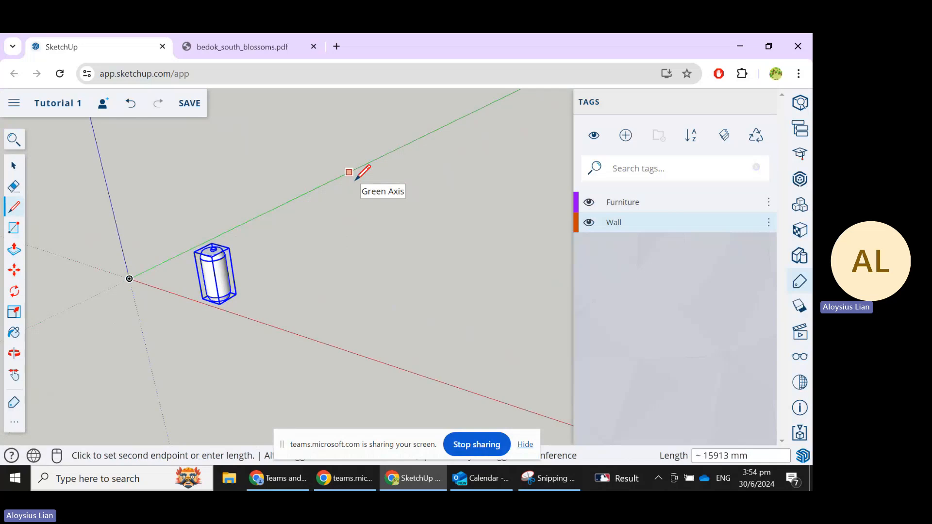
type("5000")
key("Return")
Complete the wall's base as a closed rectangular strip 150 mm wide along the red axis, using the 5000 mm line as its long side.
scroll(175, 223, "up", 4)
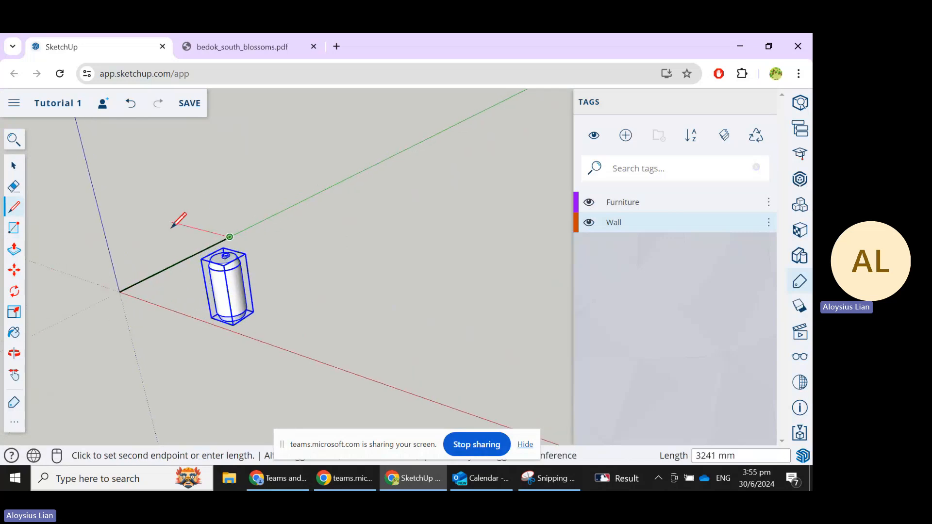
scroll(260, 239, "up", 3)
type("118")
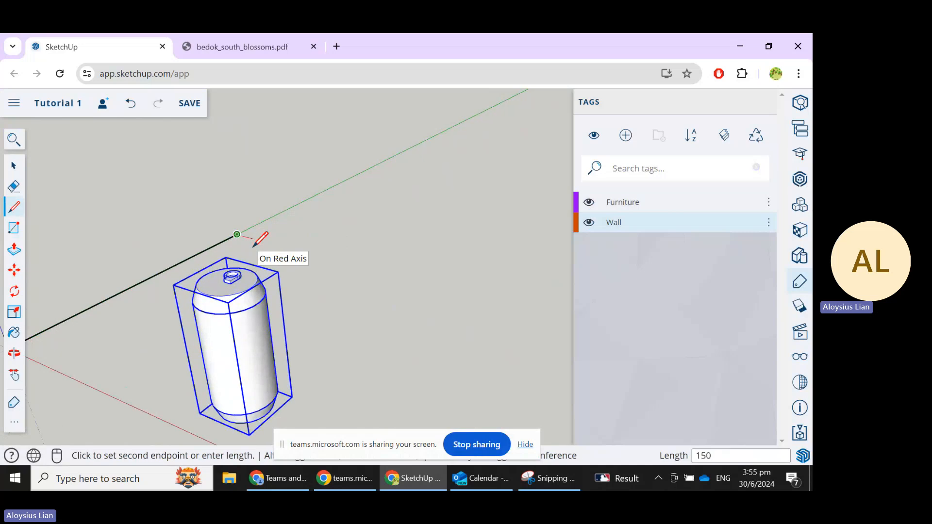
scroll(356, 250, "down", 1)
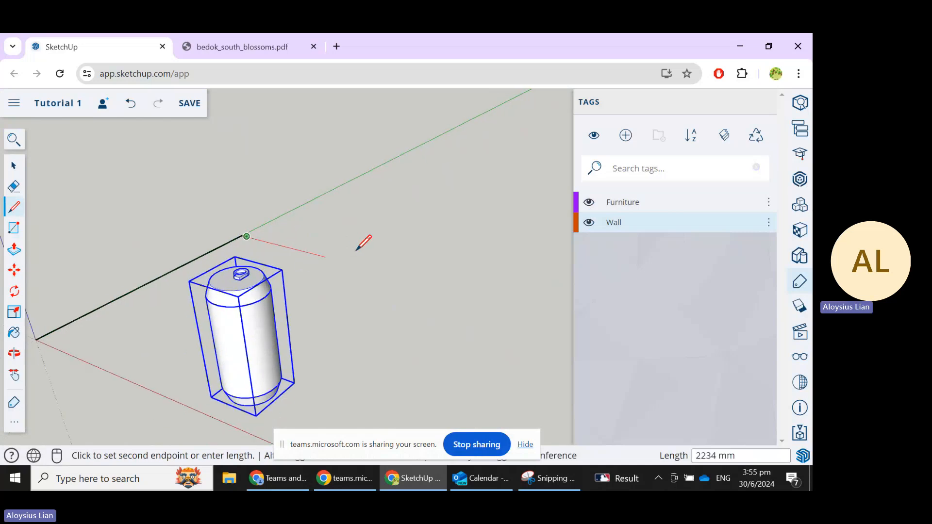
scroll(357, 250, "down", 1)
scroll(80, 333, "up", 3)
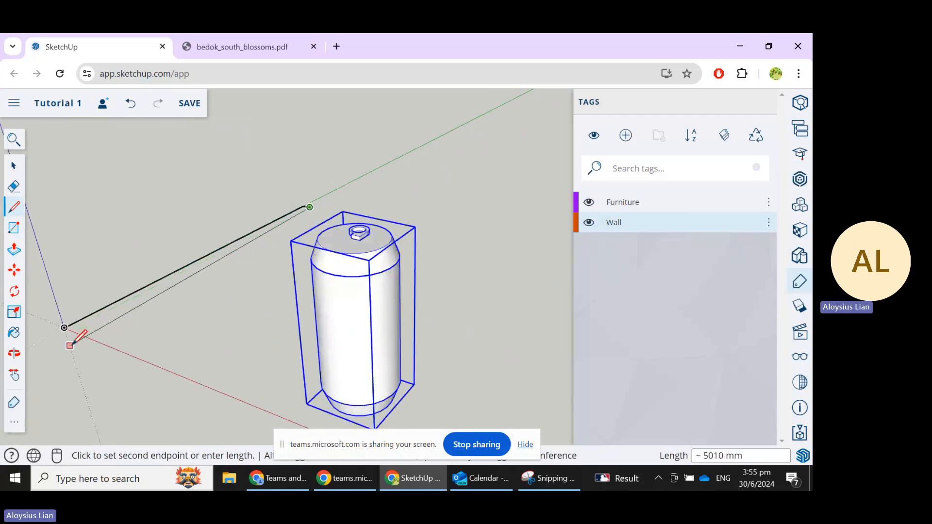
scroll(70, 341, "up", 2)
left_click(70, 341)
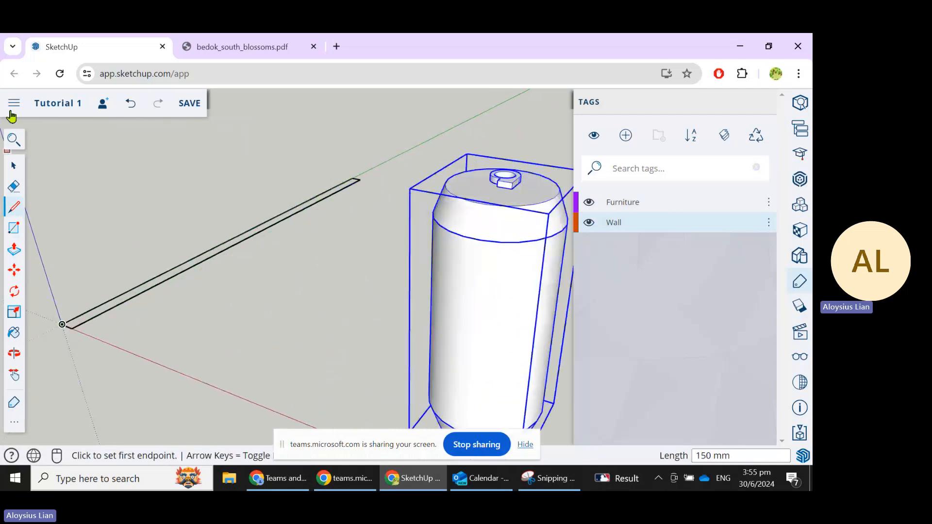
Clear the can's selection and select the wall strip's face with its edges for a Push/Pull.
left_click(14, 165)
left_click(363, 272)
scroll(362, 273, "down", 3)
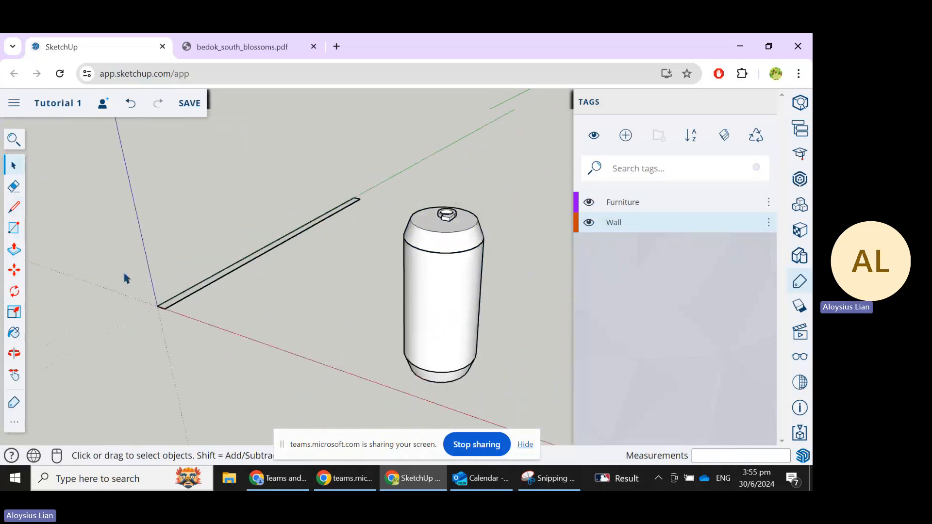
scroll(131, 281, "up", 3)
left_click(234, 290)
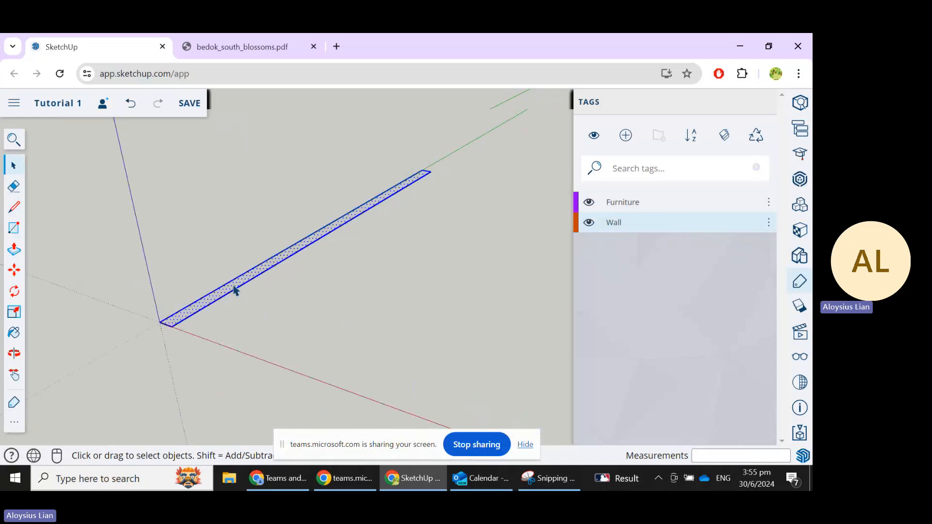
left_click(14, 249)
scroll(354, 368, "down", 2)
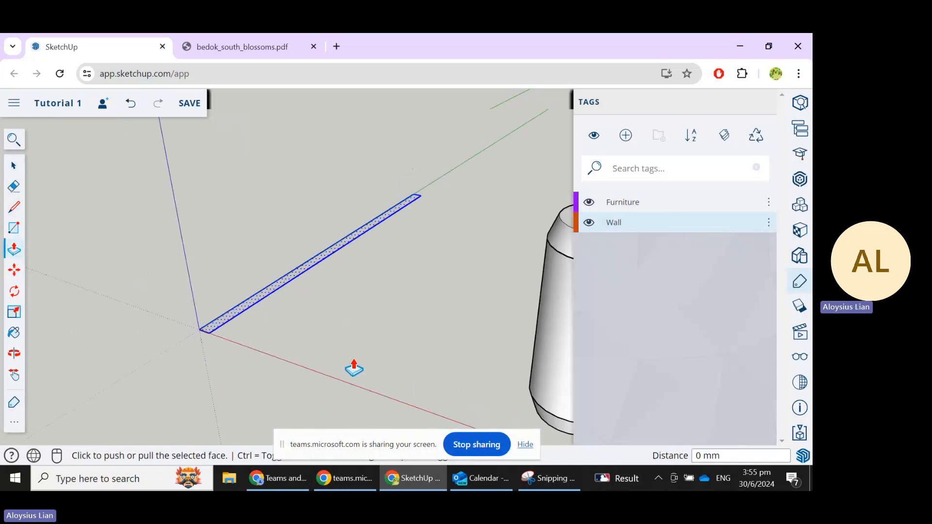
Try to extrude the wall strip 3000 mm upward, and undo the extrusion.
left_click(266, 316)
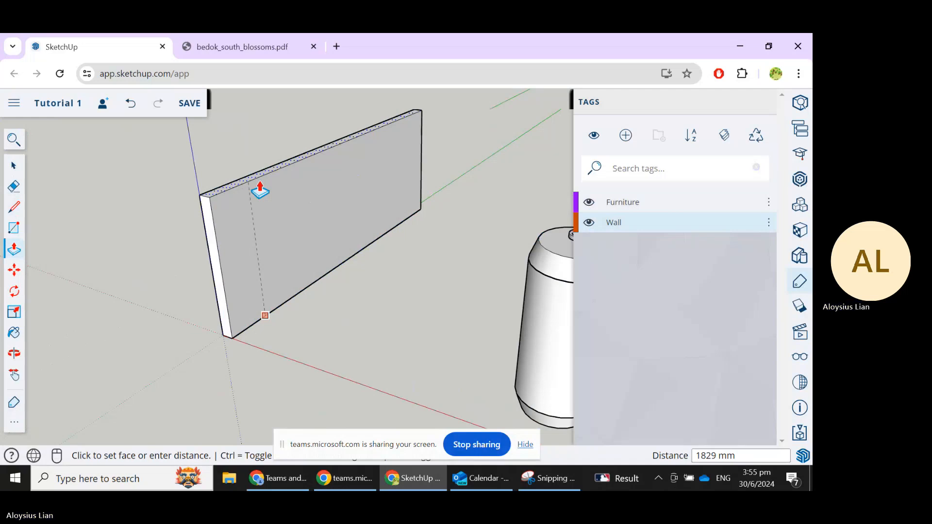
type("3")
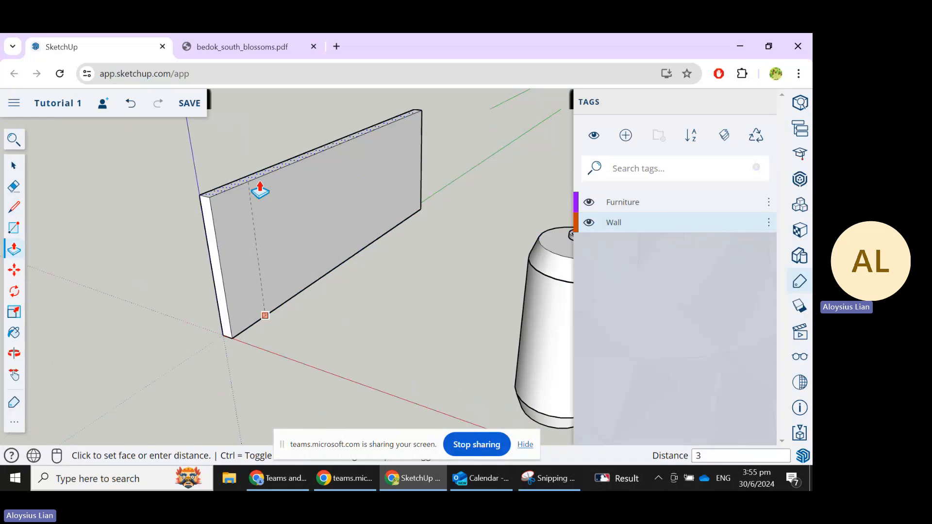
type("000")
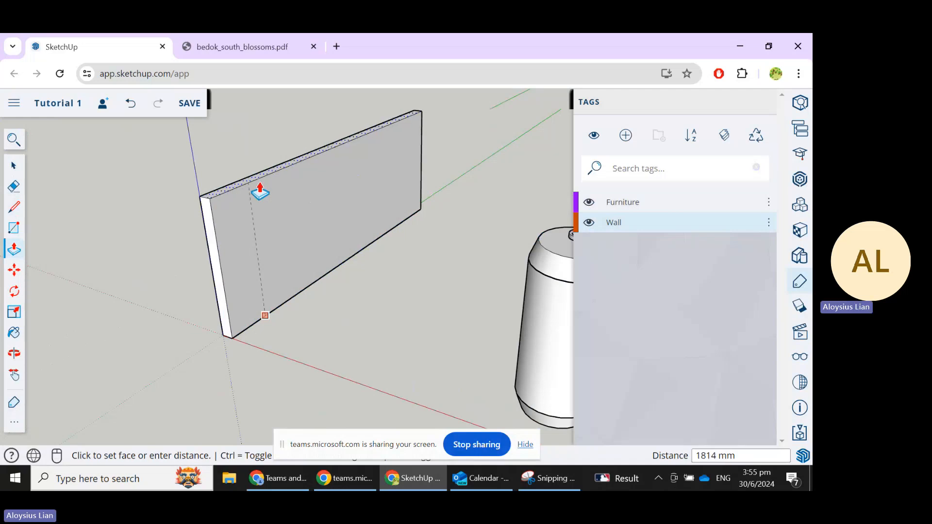
left_click(259, 189)
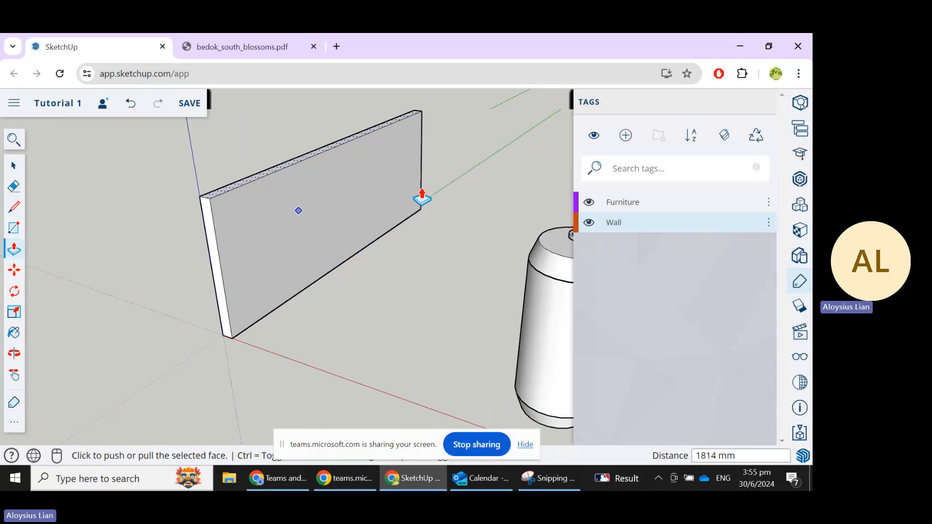
key("ctrl+z")
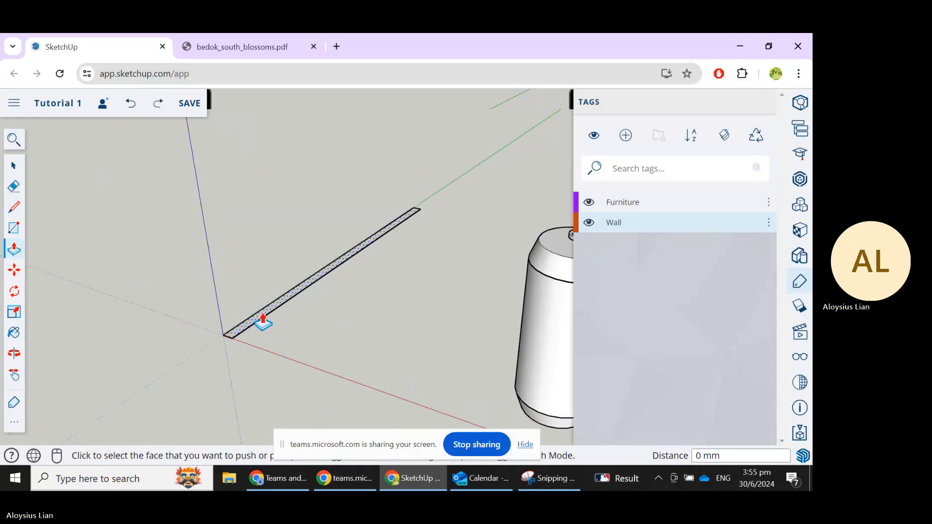
Extrude the rectangular wall strip upward by 3000 mm and return to selecting objects.
left_click(262, 322)
type("3000")
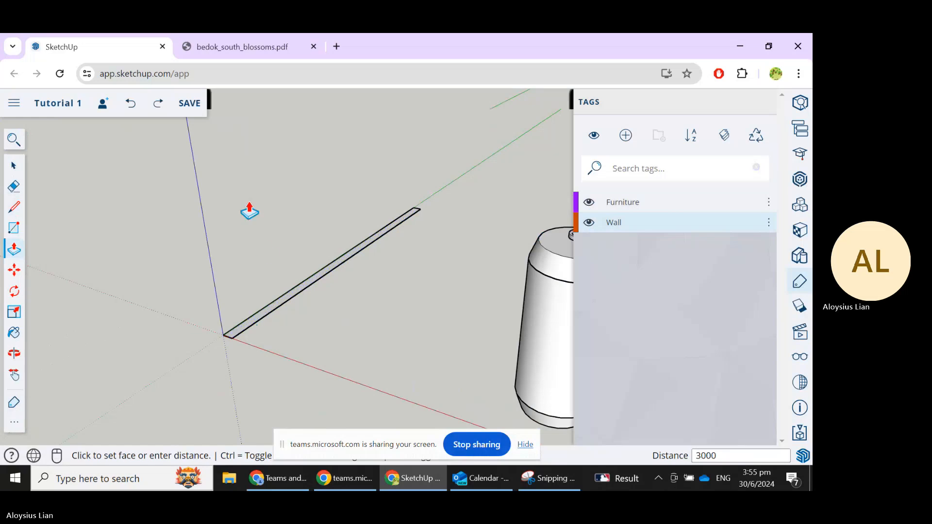
left_click(251, 320)
type("3")
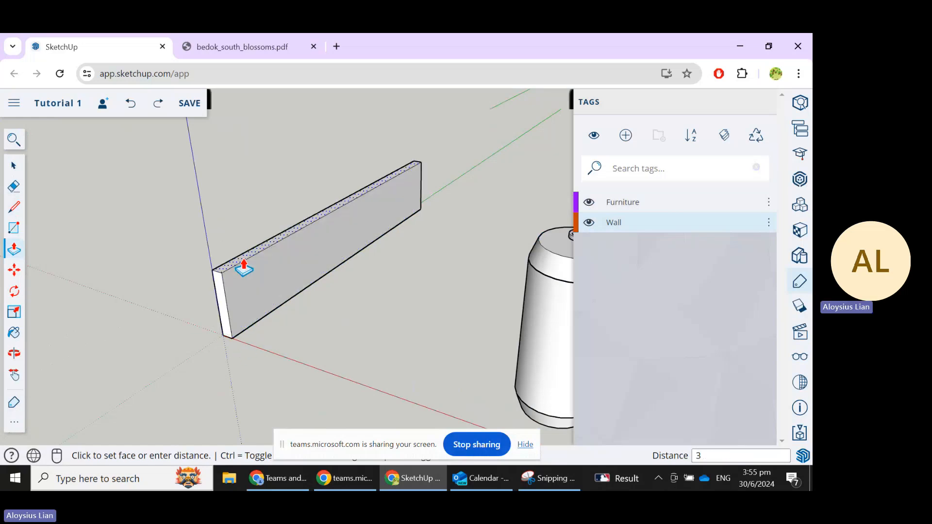
type("000")
key("Return")
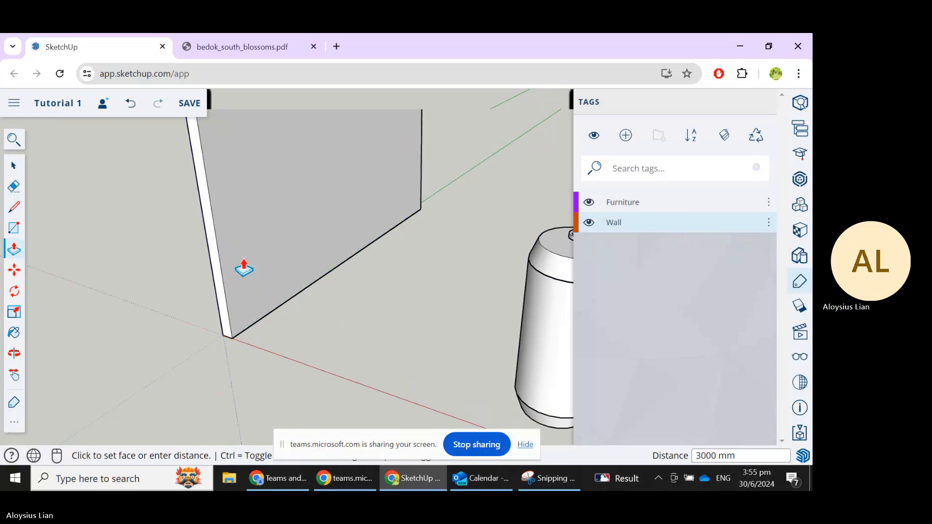
left_click(13, 165)
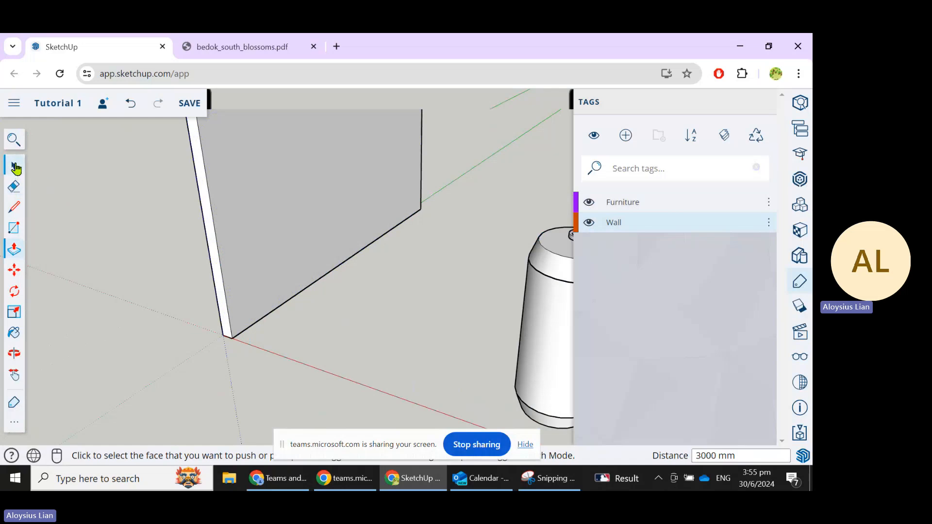
scroll(377, 341, "down", 3)
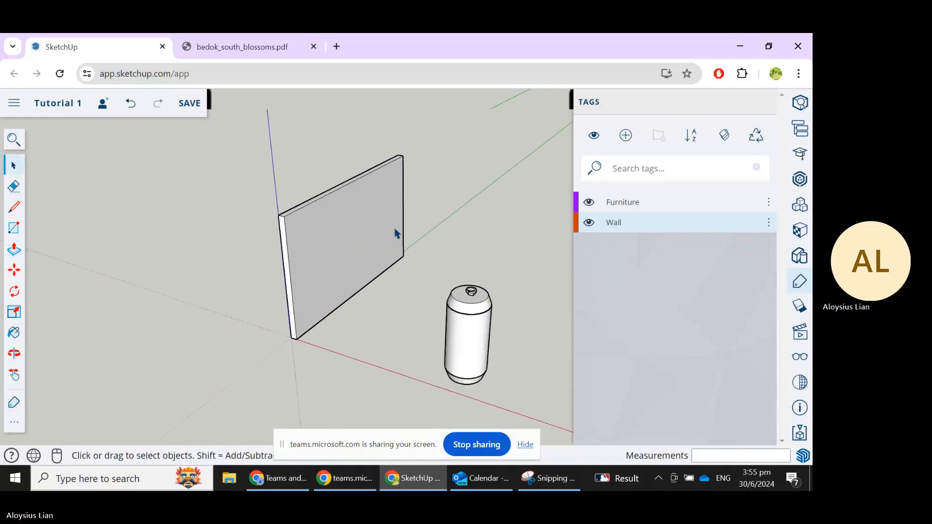
Select the whole extruded wall with all connected faces and edges, make it a group, and clear the selection.
scroll(394, 230, "up", 1)
left_click(355, 214)
triple_click(355, 218)
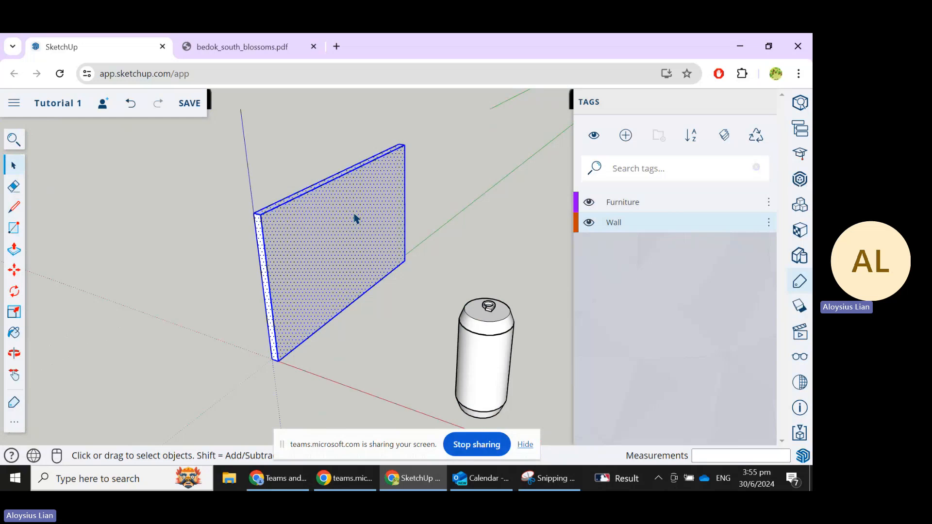
right_click(355, 216)
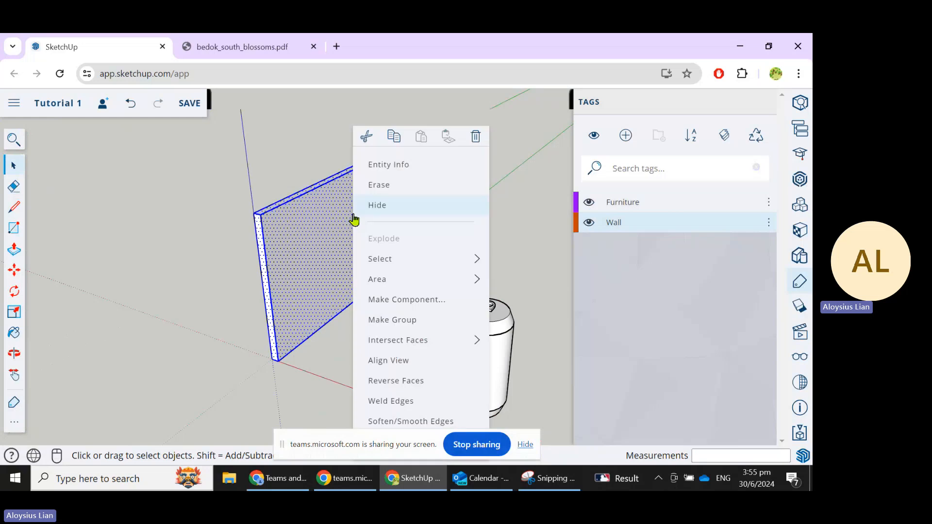
left_click(419, 322)
left_click(495, 251)
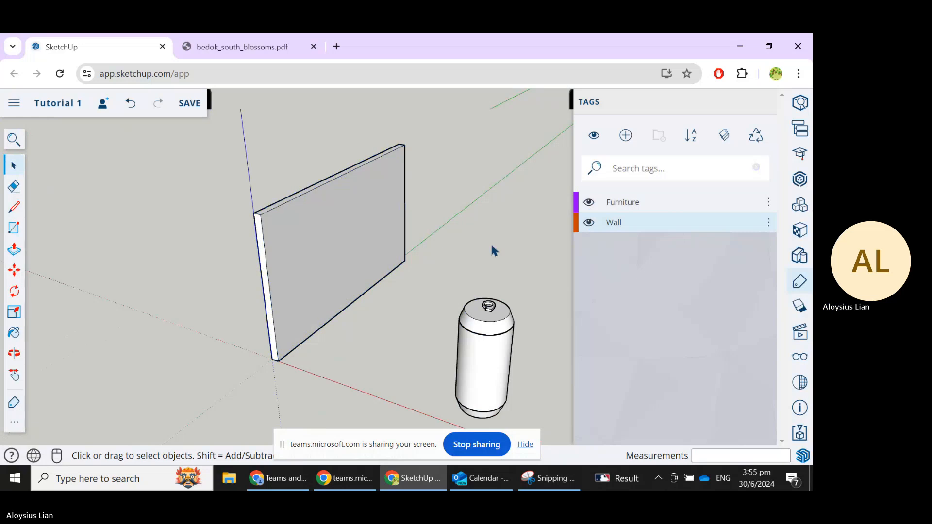
Switch the Furniture tag's visibility off and on again to check which objects it controls.
scroll(327, 287, "down", 1)
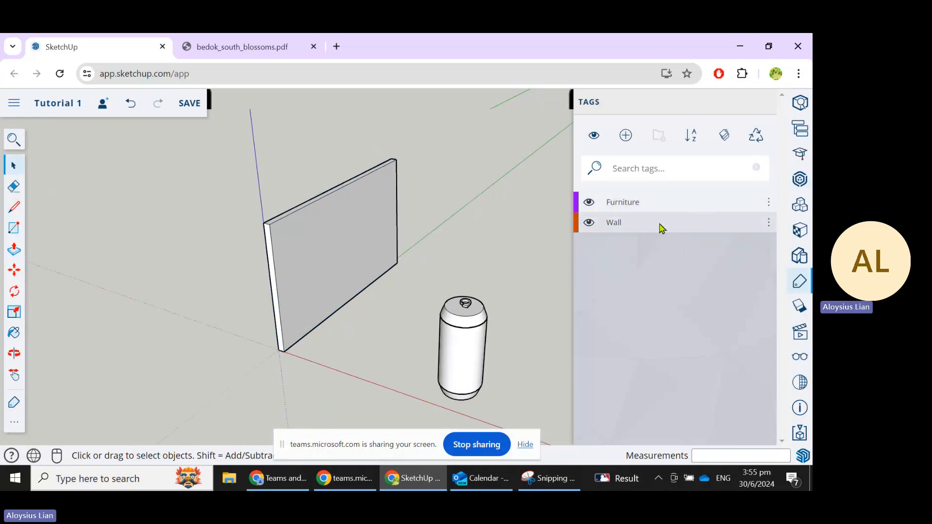
left_click(590, 203)
left_click(589, 203)
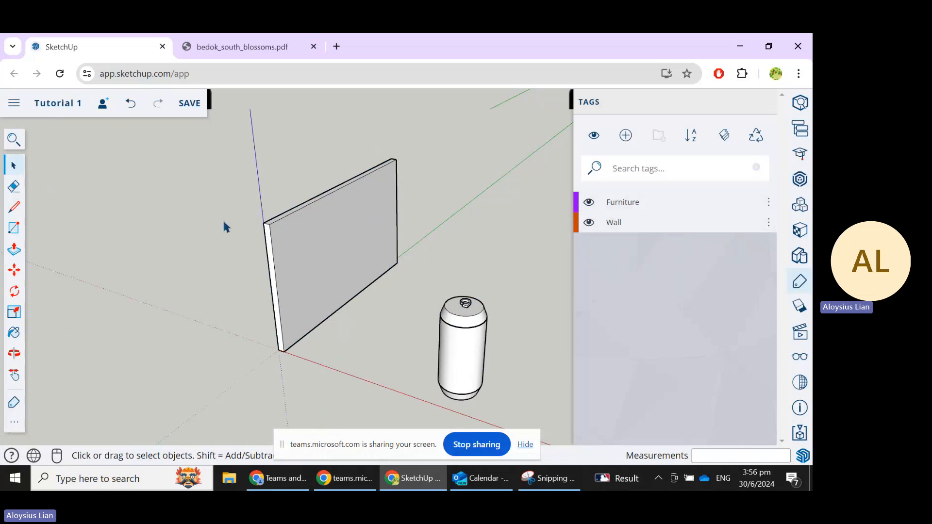
Apply the Wall tag to the wall group and clear the selection.
left_click(358, 253)
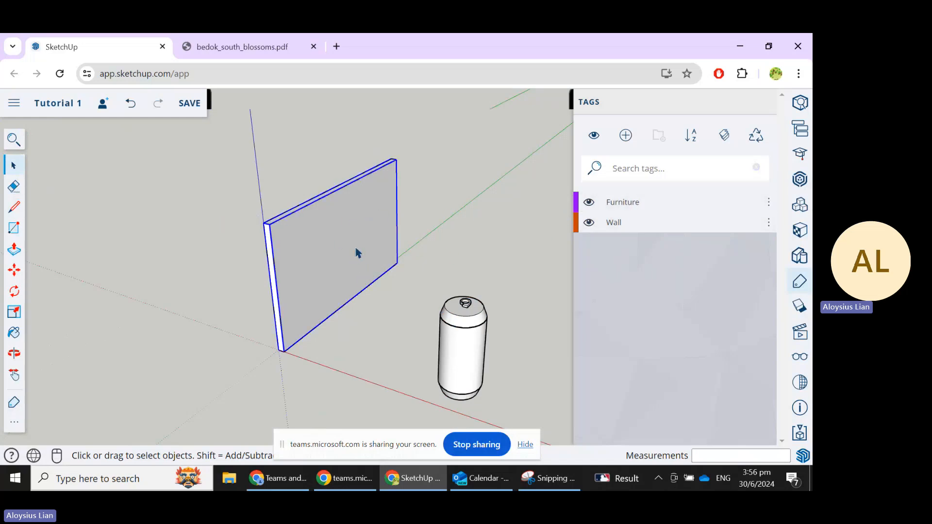
left_click(769, 222)
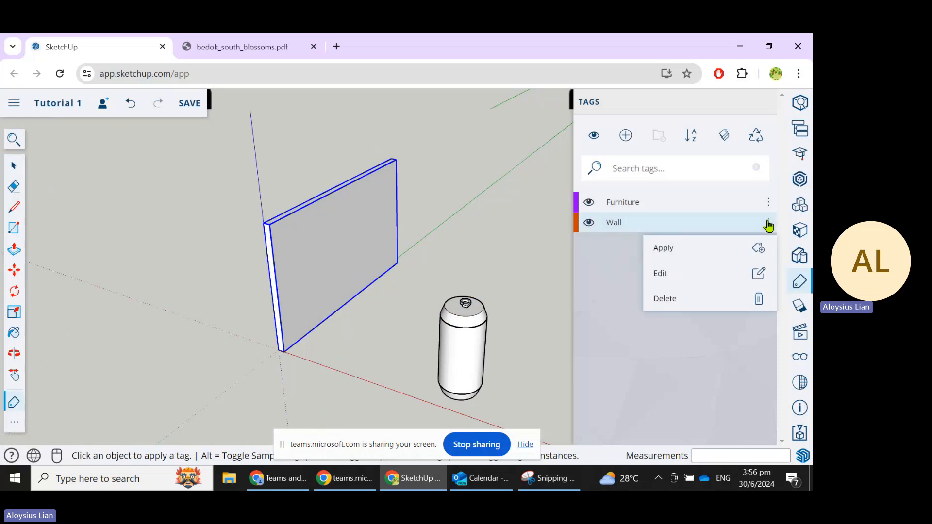
left_click(685, 251)
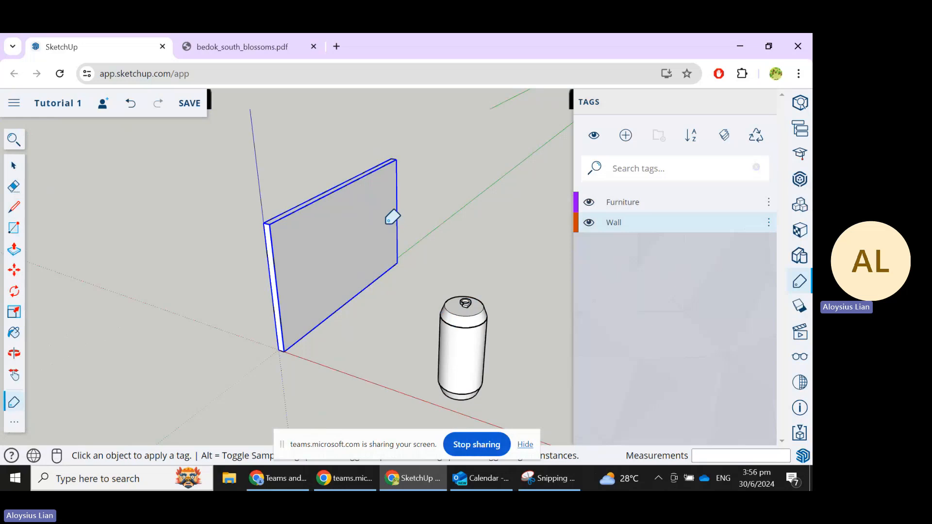
left_click(14, 166)
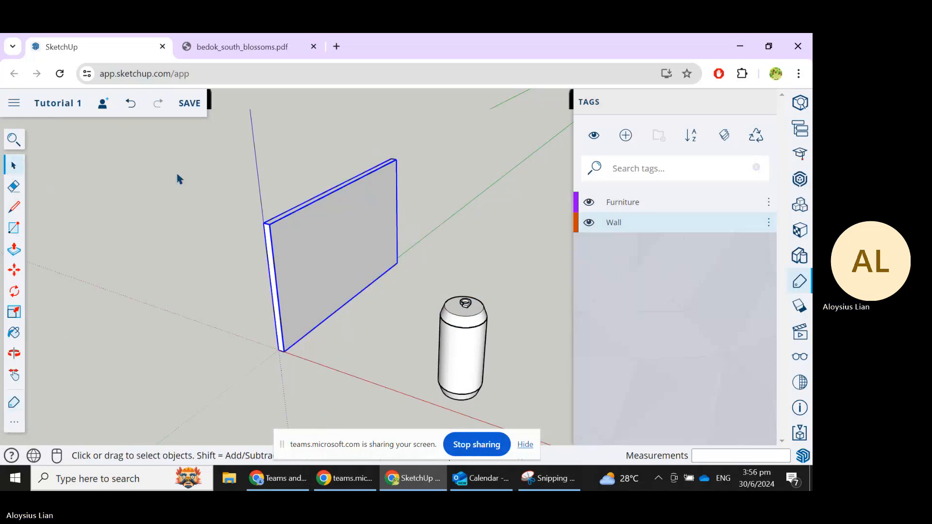
left_click(455, 199)
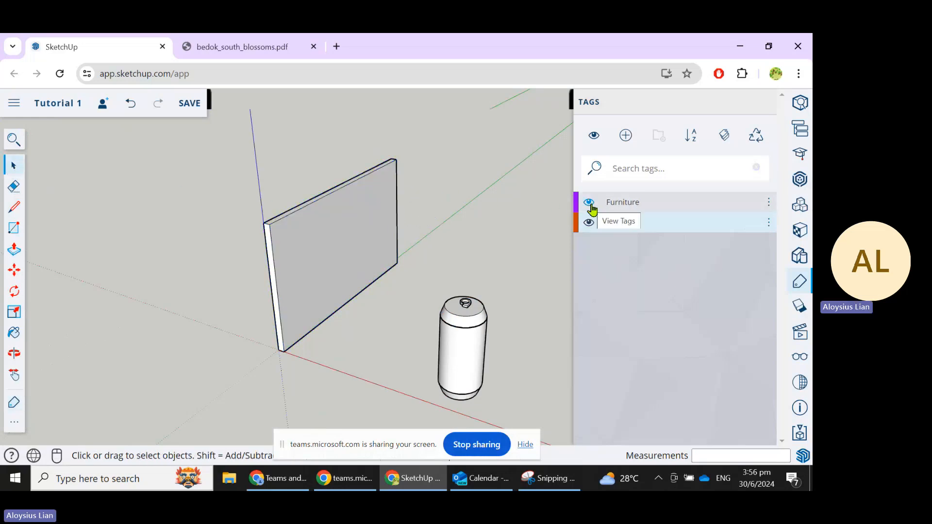
Hide and reshow the Furniture tag, and do the same with the Wall tag to check both assignments.
left_click(588, 202)
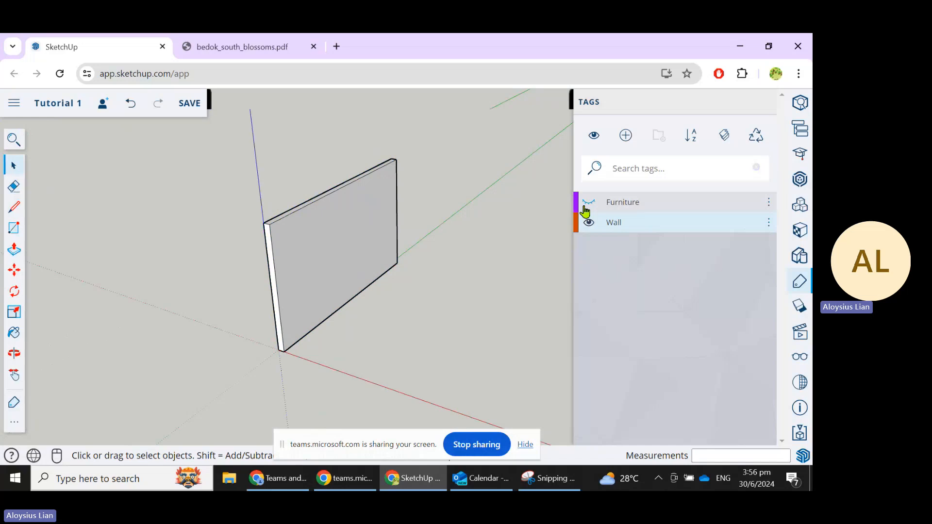
left_click(588, 204)
left_click(589, 224)
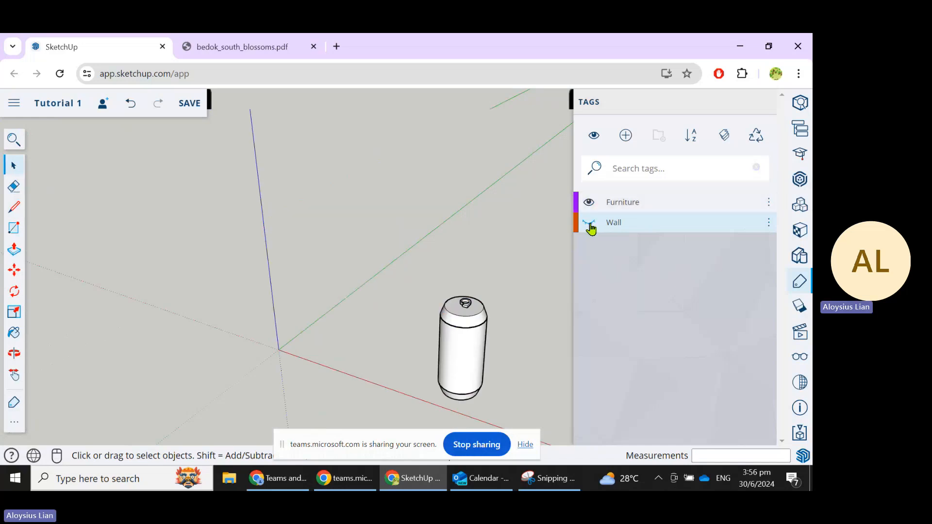
left_click(589, 223)
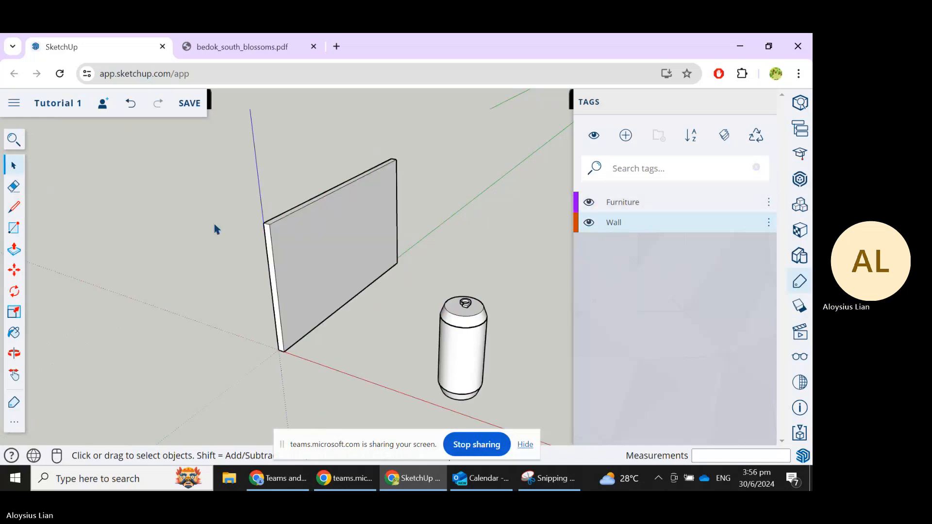
Copy the wall group 3000 mm along the red axis with the Move tool, starting from its front bottom corner, and clear the selection.
scroll(331, 273, "down", 2)
left_click(330, 272)
left_click(343, 320)
middle_click_drag(361, 325, 389, 369)
left_click(337, 228)
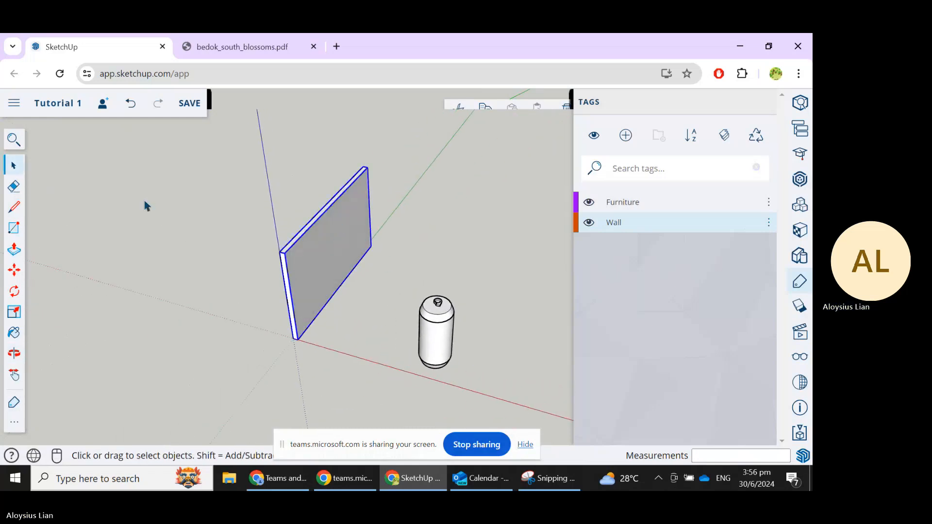
left_click(14, 270)
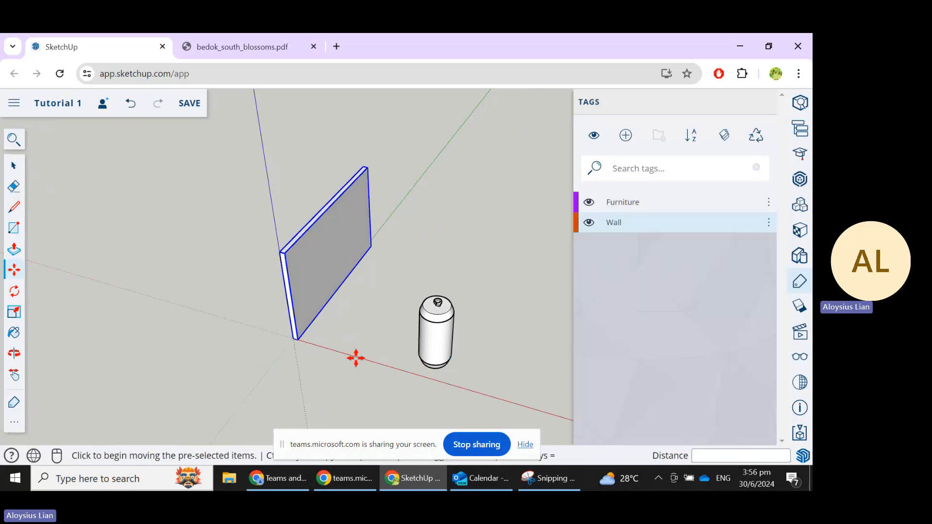
left_click(299, 342)
key("ctrl")
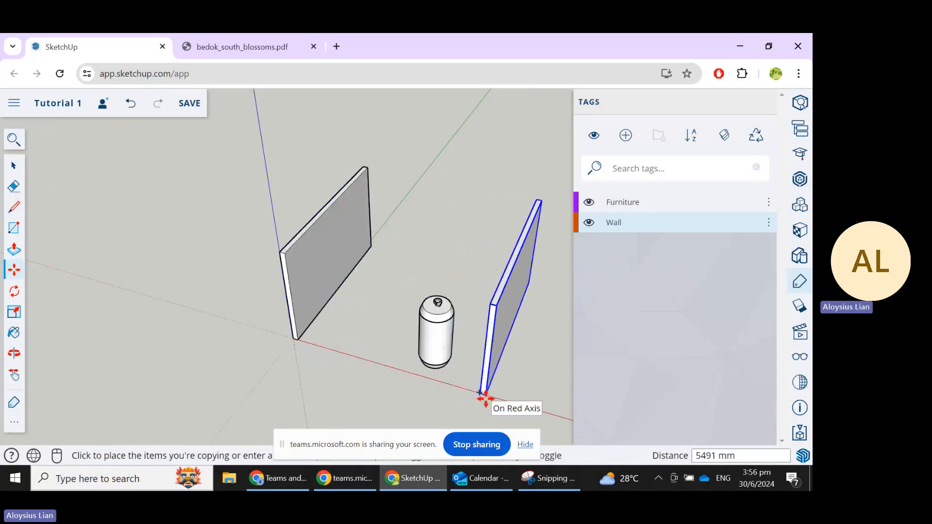
type("3000")
key("Return")
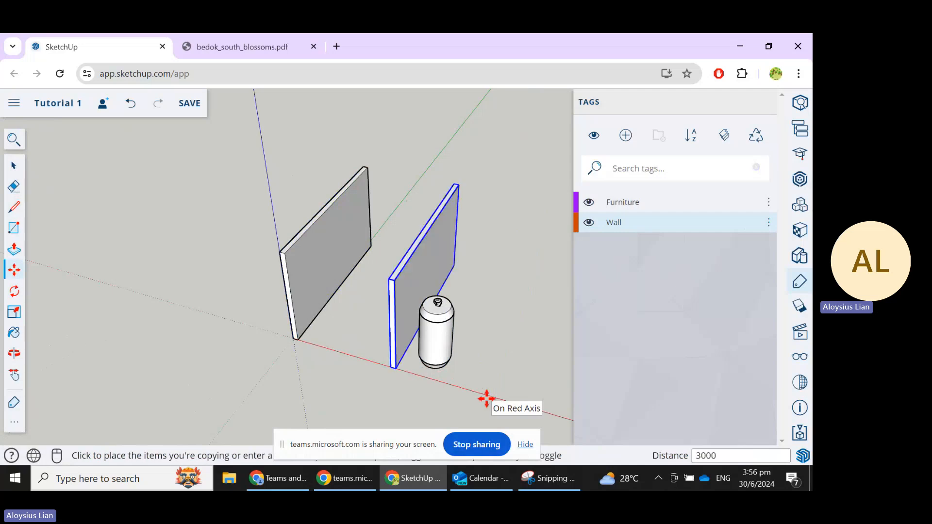
left_click(14, 166)
left_click(490, 239)
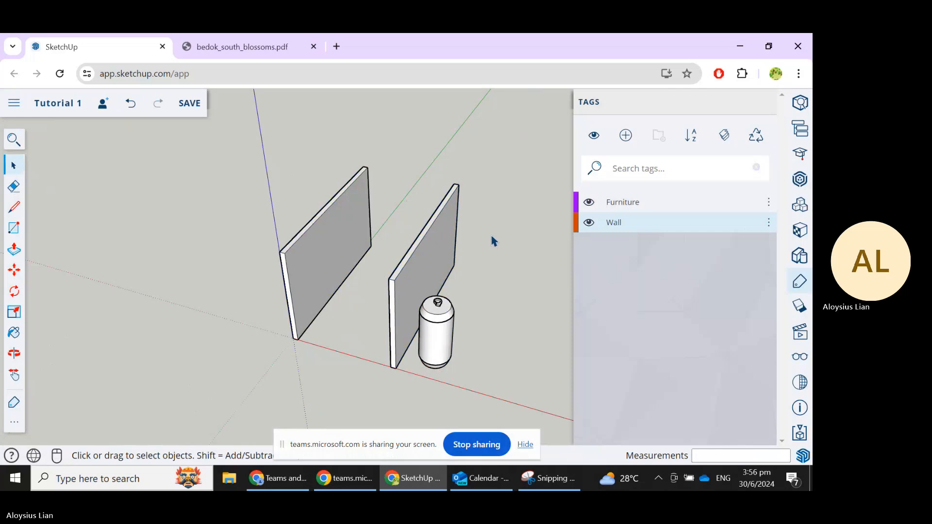
View the two walls from the front, and hide and reshow the Wall tag to check that it controls both.
scroll(490, 239, "down", 1)
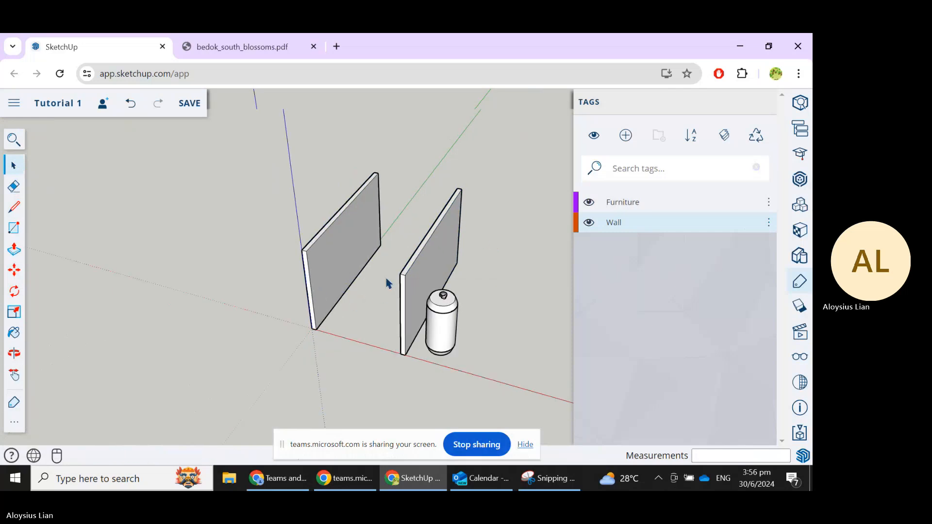
key("o")
left_click_drag(377, 281, 507, 256)
key("space")
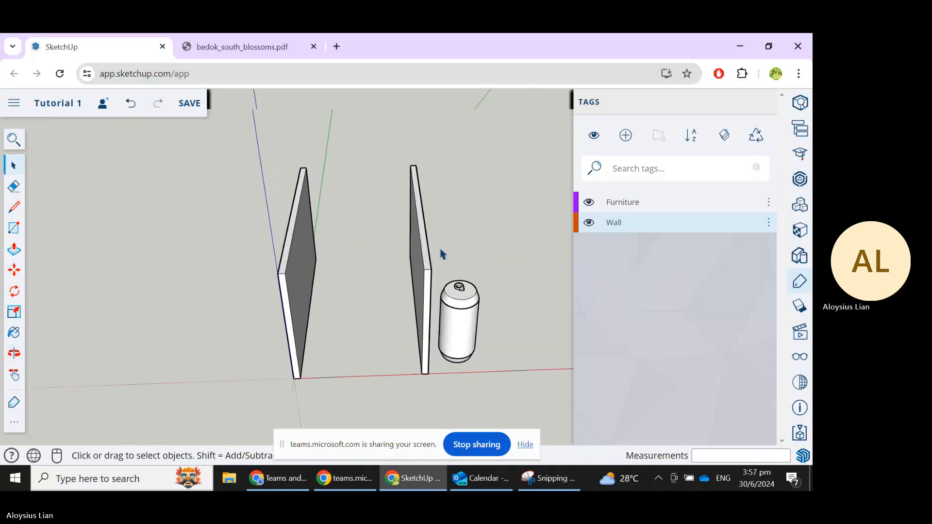
left_click(589, 223)
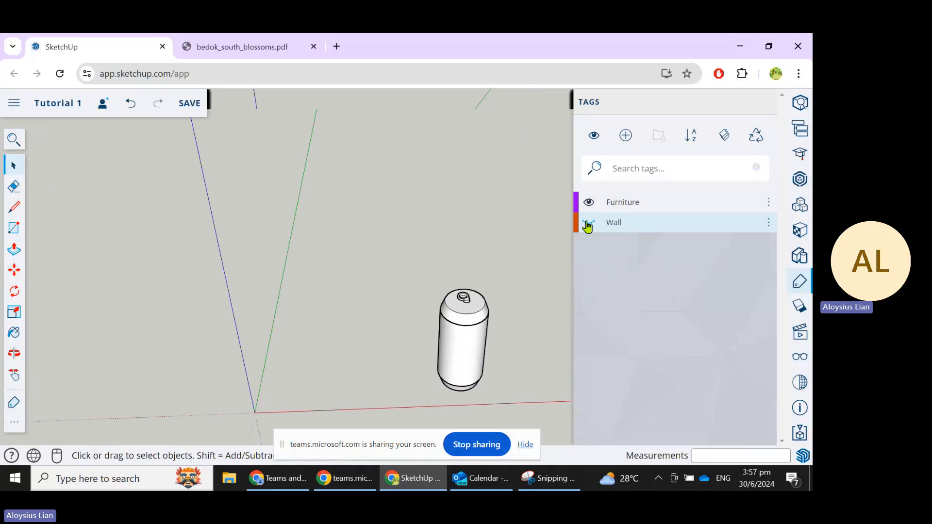
left_click(588, 223)
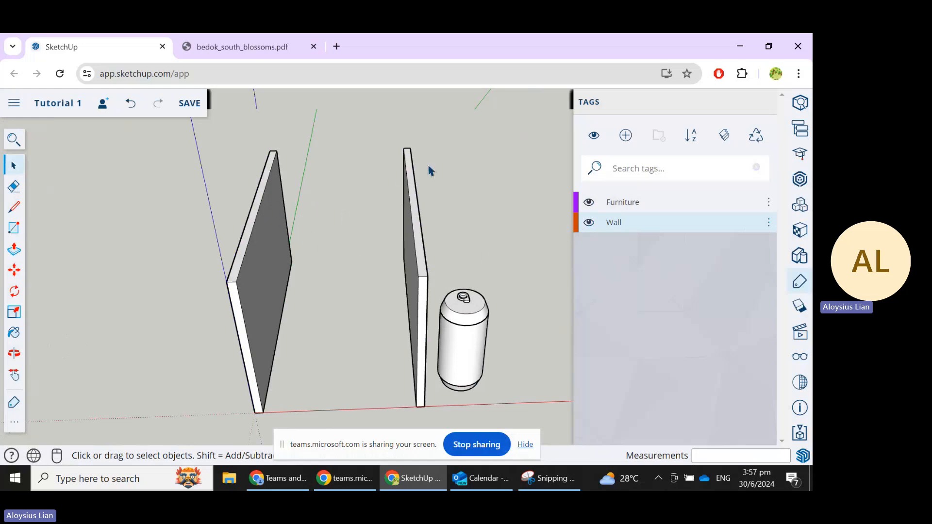
Scale the can down uniformly from an upper corner grip until it is far shorter than the walls, and clear the selection.
scroll(313, 350, "down", 3)
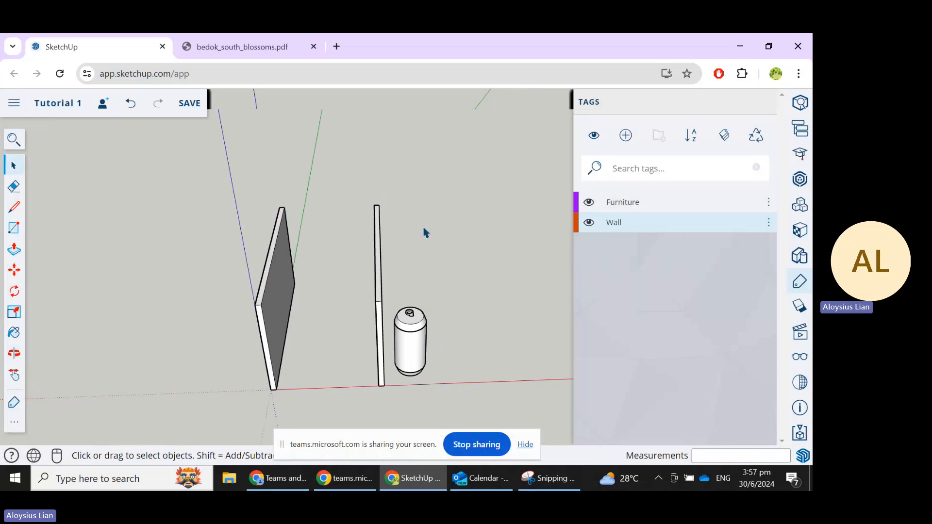
middle_click_drag(460, 351, 387, 264)
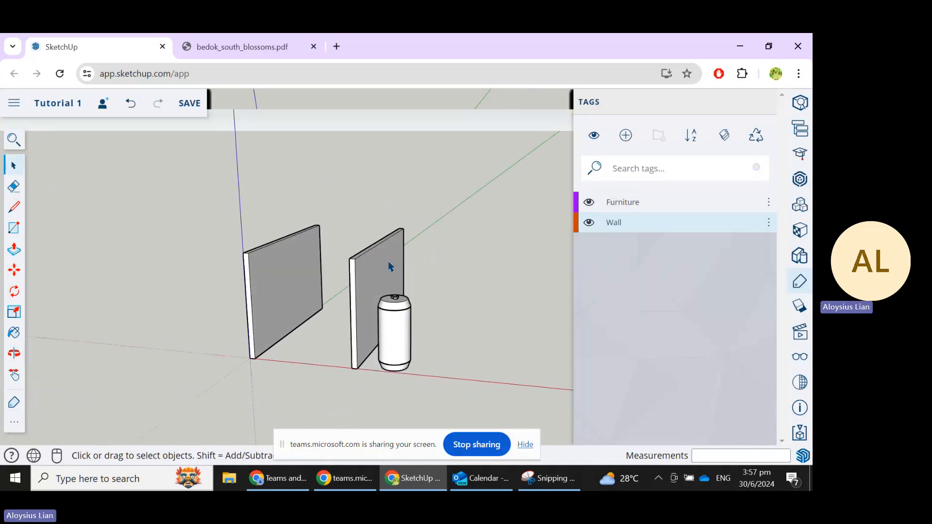
scroll(397, 352, "up", 2)
left_click(396, 352)
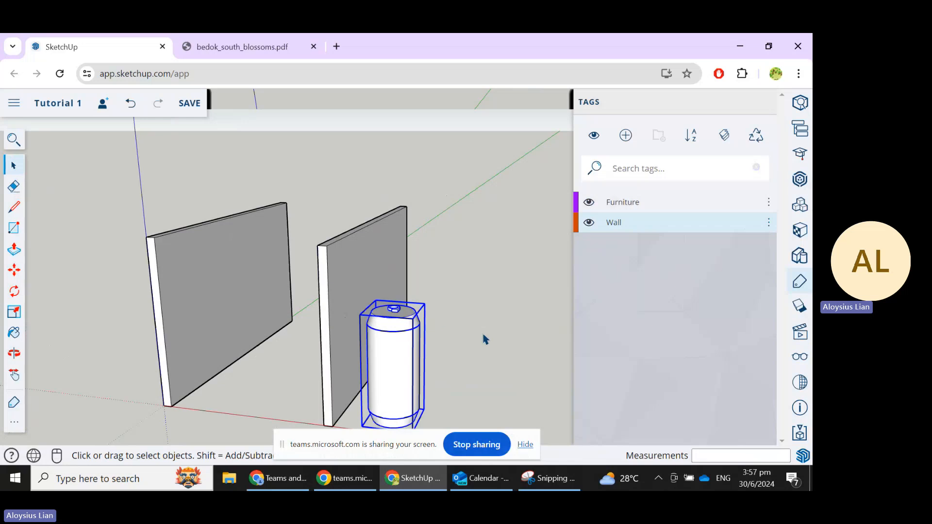
scroll(527, 338, "down", 1)
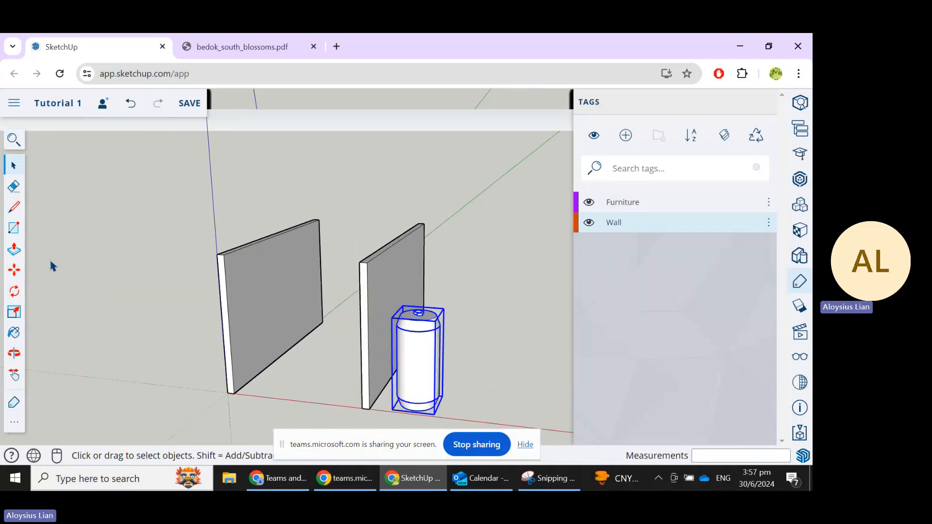
left_click(15, 312)
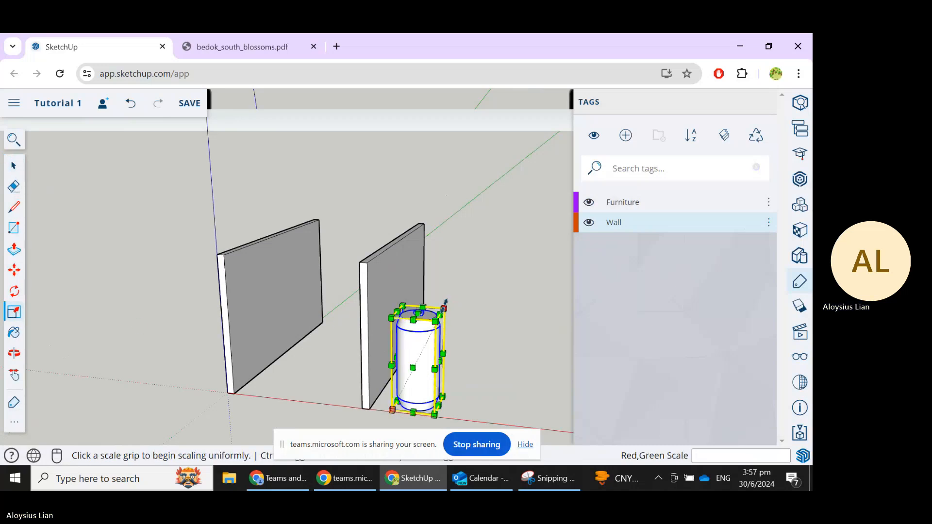
left_click(444, 309)
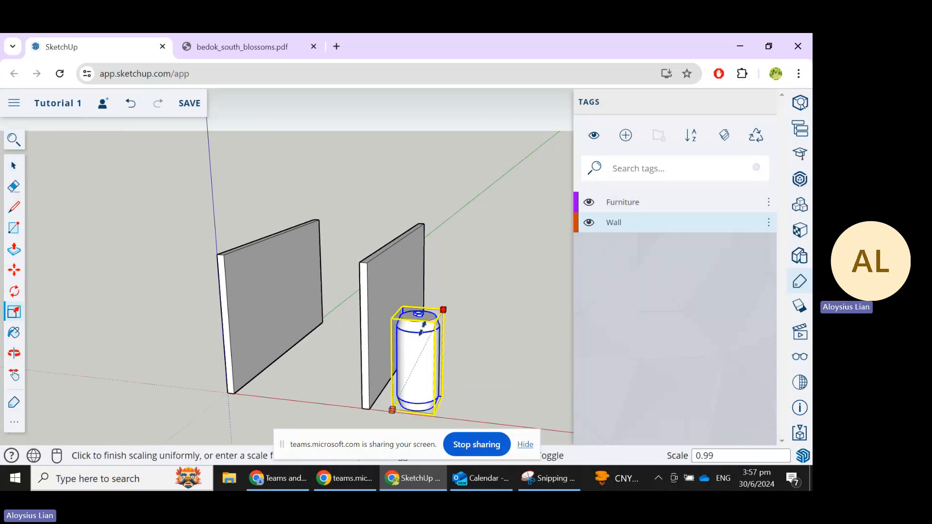
left_click(406, 376)
left_click(14, 166)
left_click(292, 351)
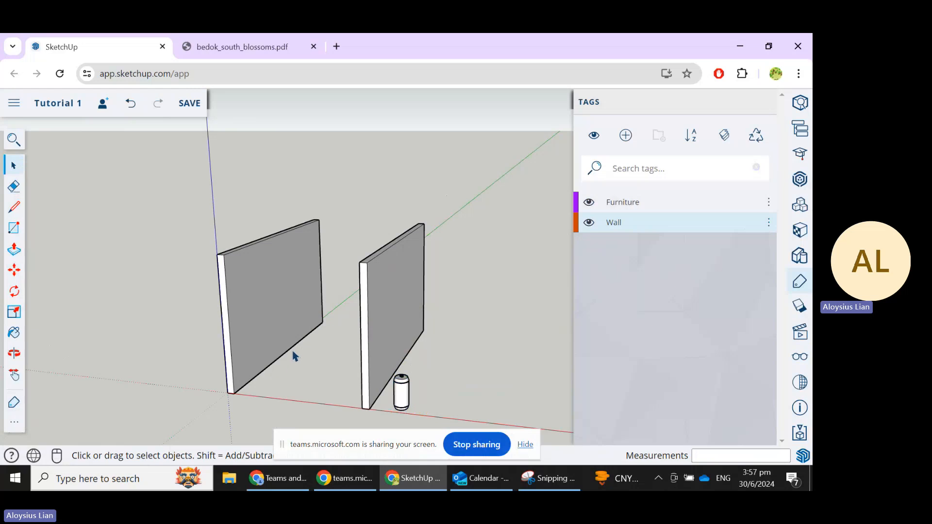
Draw a 3000 by 2850 mm upright rectangle closing the far end between the walls, snapping to their inner corner endpoints.
right_click(295, 352)
left_click(291, 362)
middle_click_drag(294, 364, 257, 247)
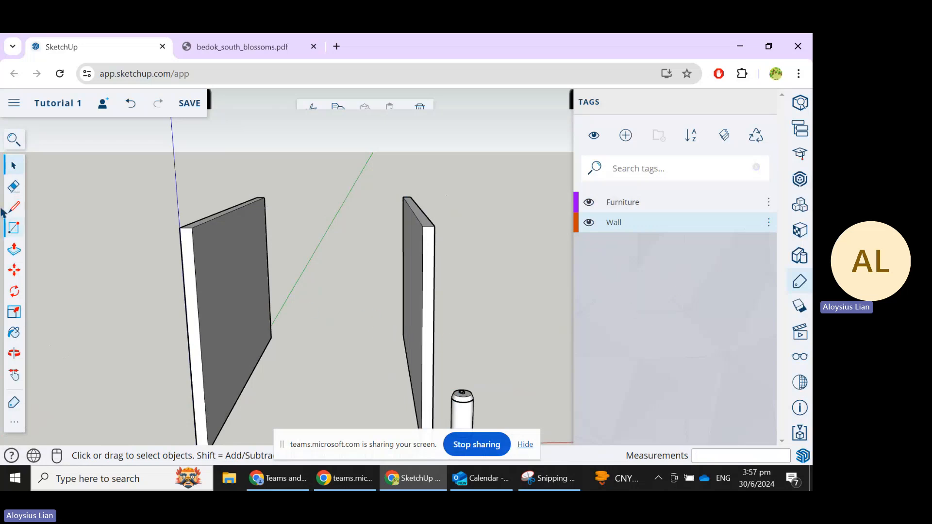
left_click(17, 230)
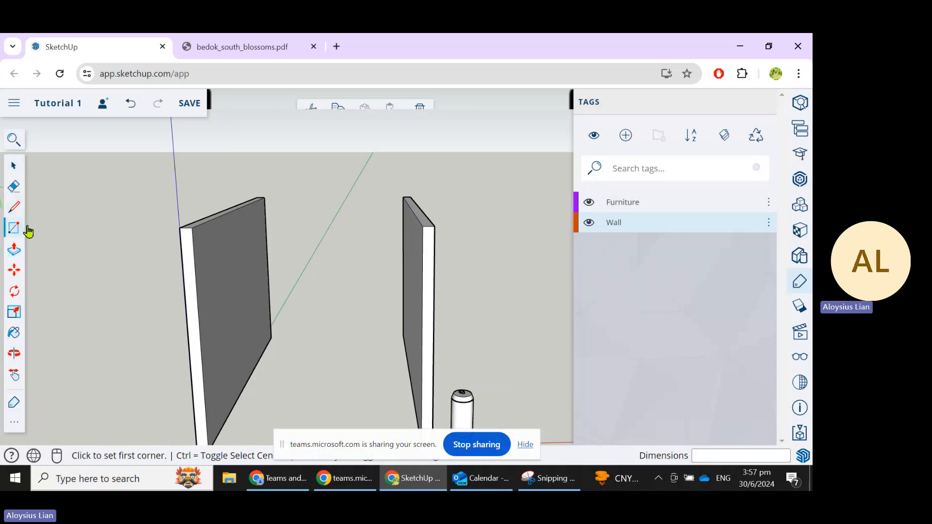
left_click(270, 199)
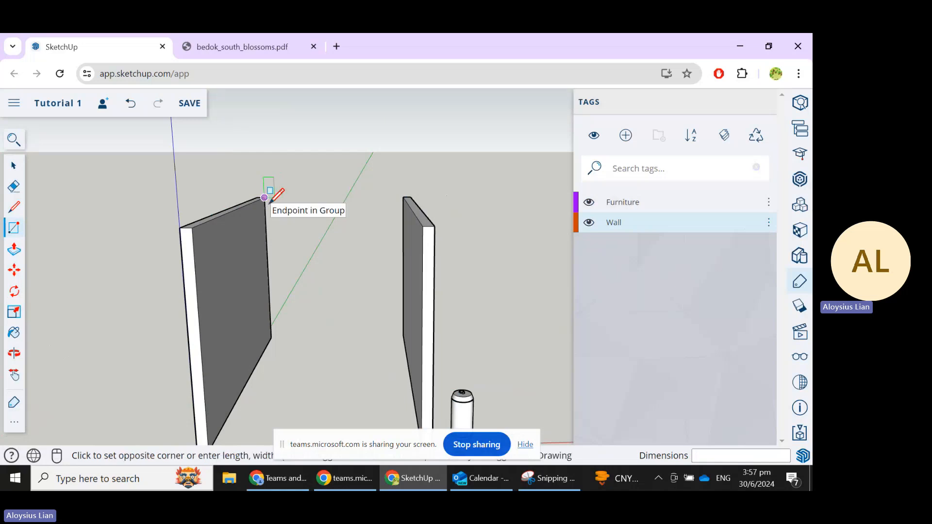
left_click(406, 335)
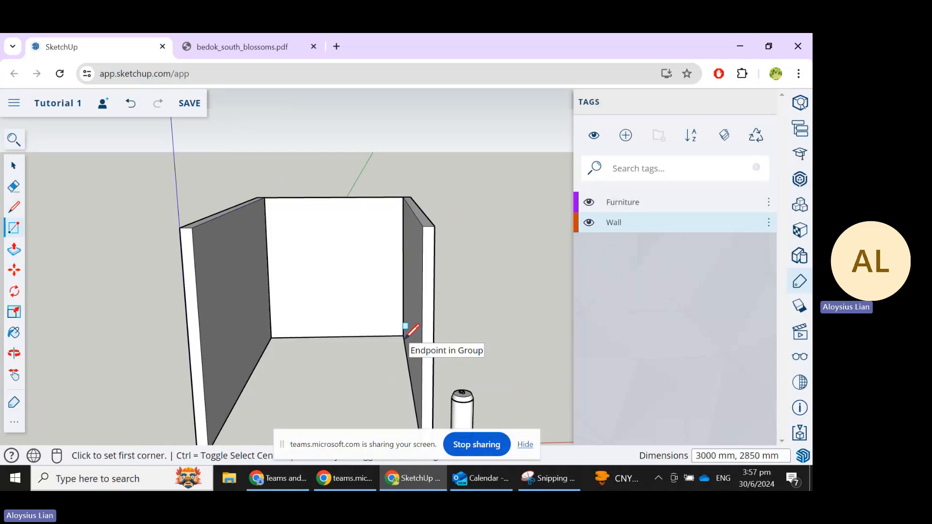
Push/Pull the upright rectangle at the far end to a wall thickness of 150 mm.
left_click(12, 255)
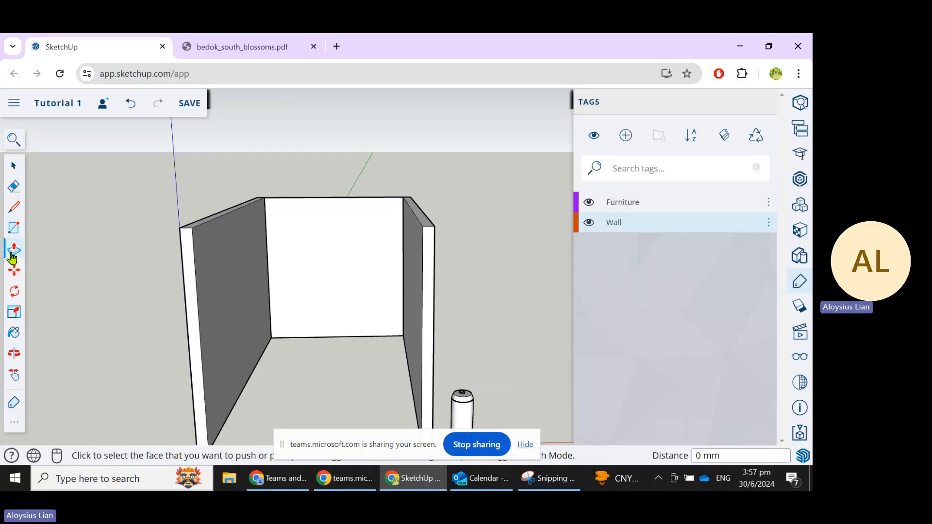
left_click(378, 274)
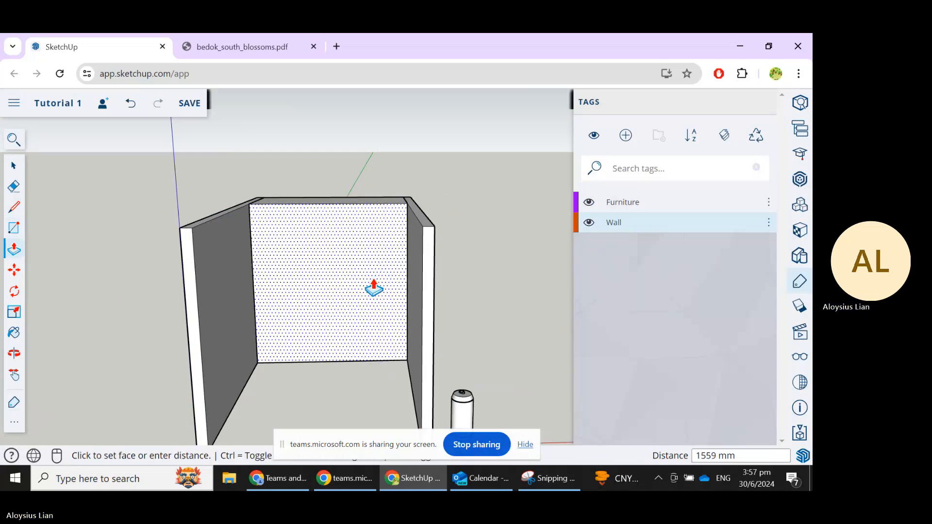
type("1")
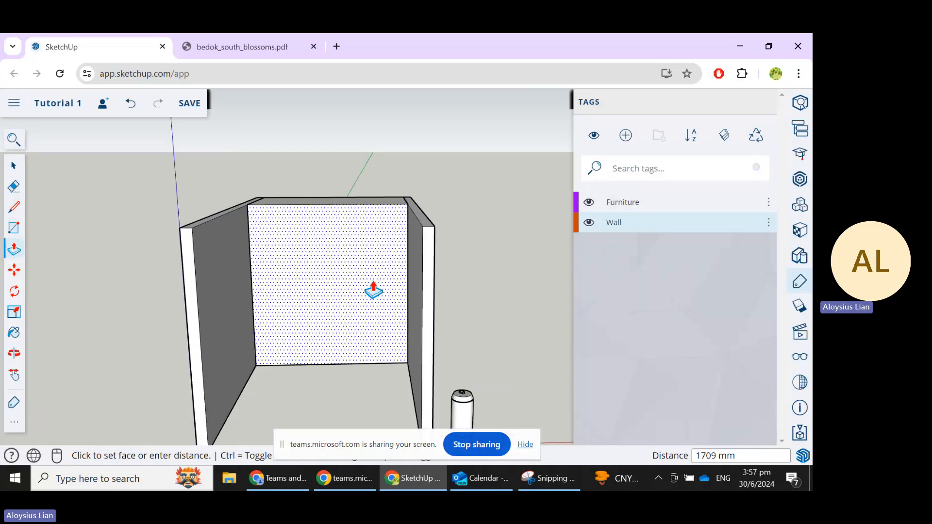
type("0150")
key("Return")
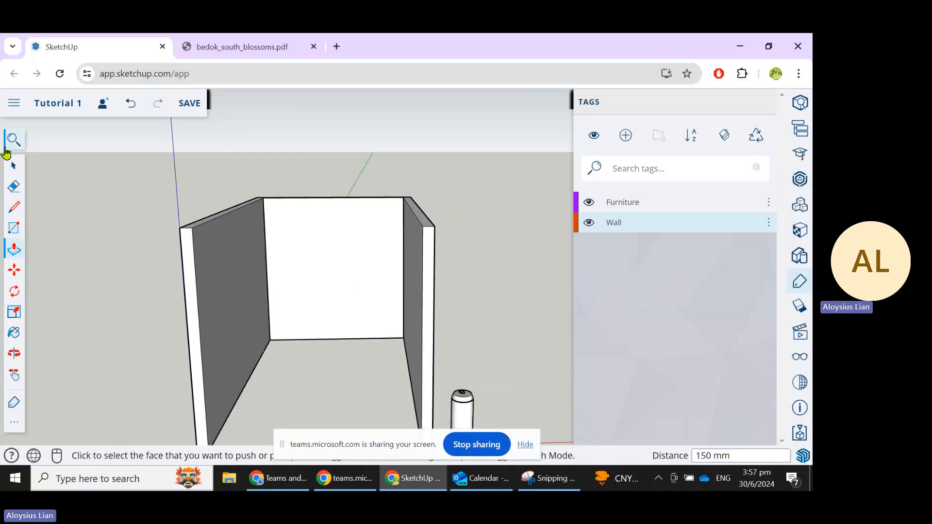
Select the whole back wall with all its faces and edges and make it a group.
left_click(14, 166)
middle_click_drag(516, 197, 404, 159)
scroll(389, 167, "up", 5)
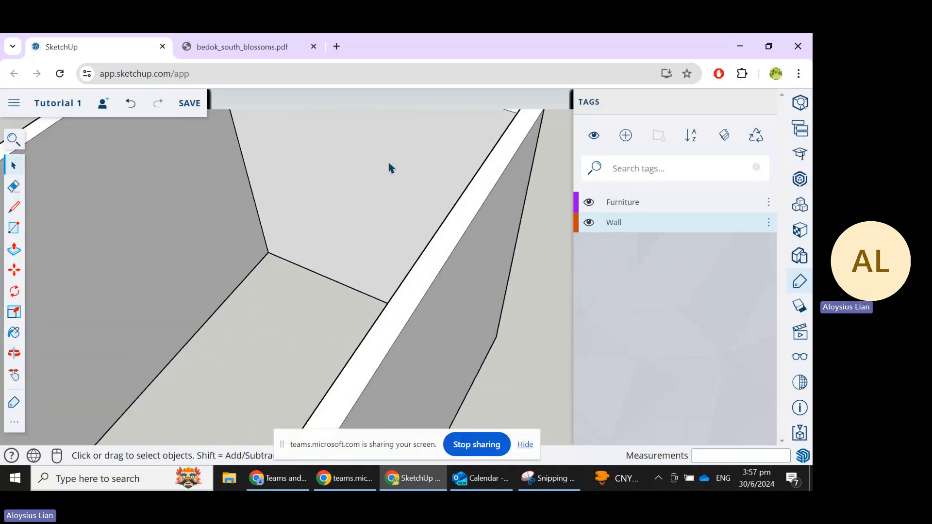
left_click(396, 176)
scroll(394, 174, "down", 1)
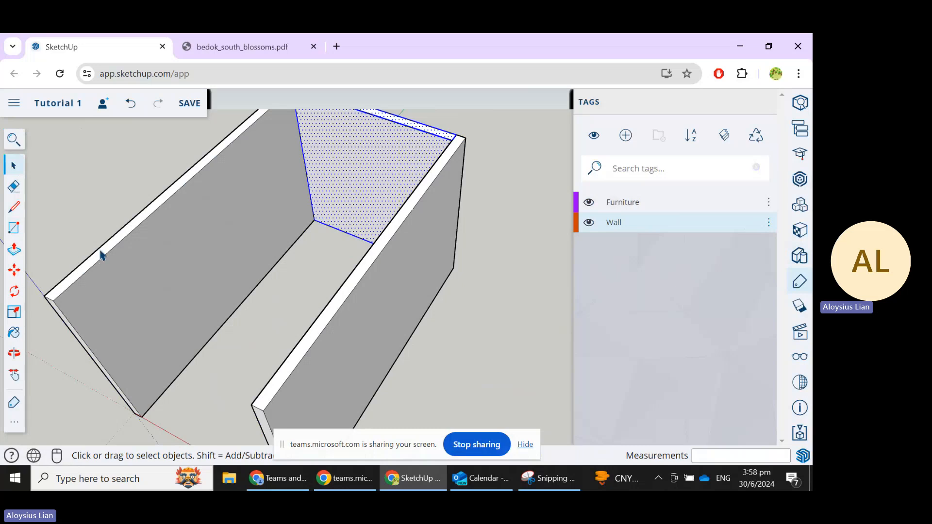
right_click(333, 177)
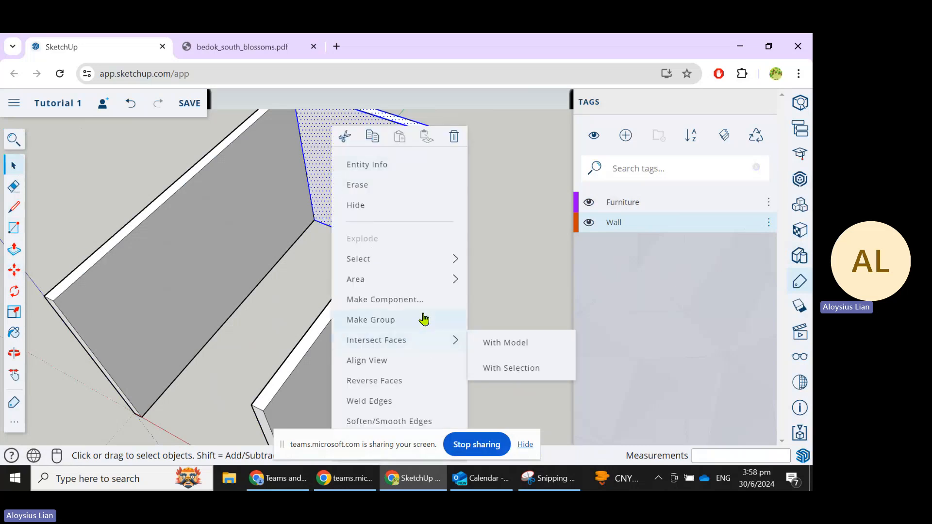
left_click(387, 320)
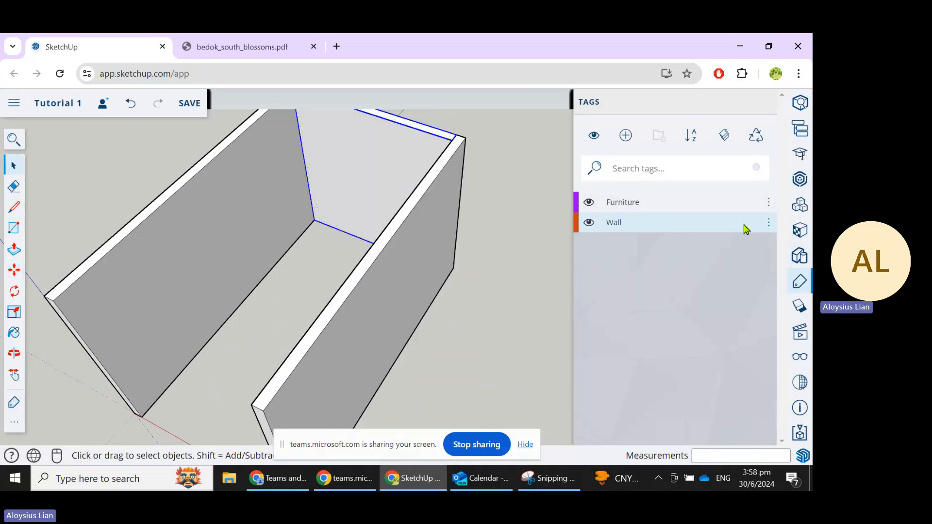
Assign the Wall tag to the back wall group and clear the selection.
left_click(770, 224)
left_click(720, 255)
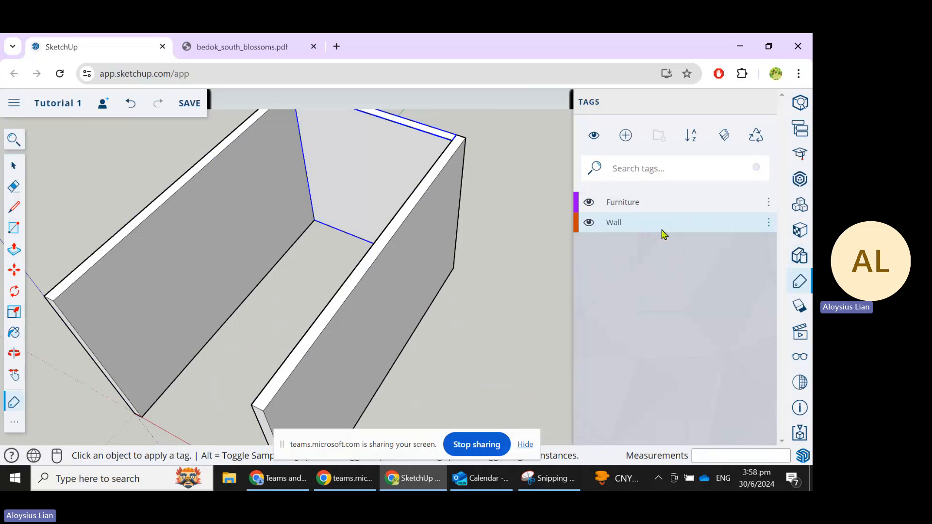
left_click(14, 165)
left_click(525, 238)
Open the back wall group for editing and draw a rectangle about 1856 by 1372 mm within its inner face.
middle_click_drag(524, 238, 481, 200)
scroll(341, 208, "up", 2)
left_click(359, 219)
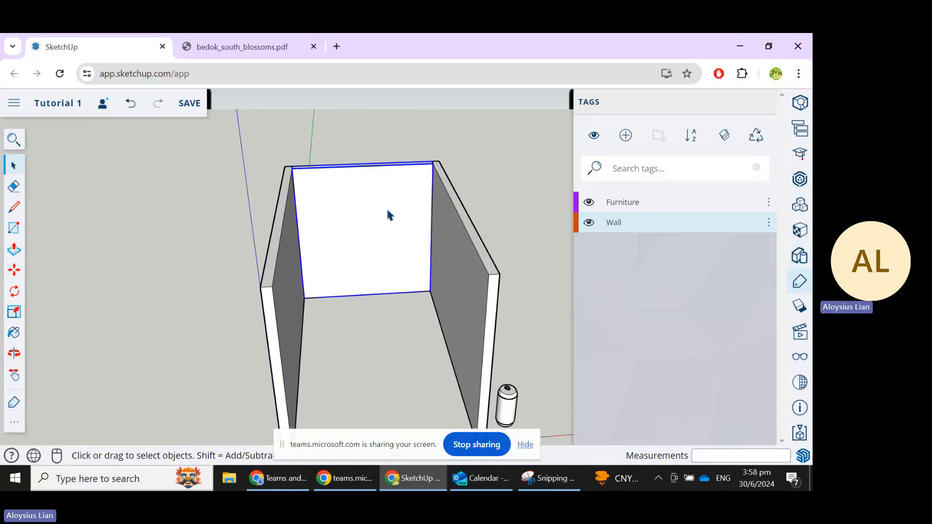
scroll(348, 245, "up", 2)
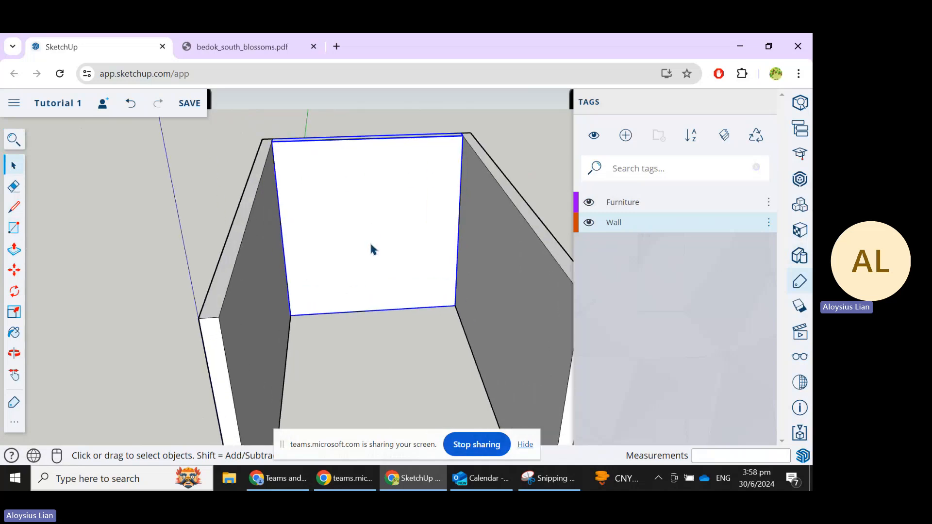
double_click(372, 247)
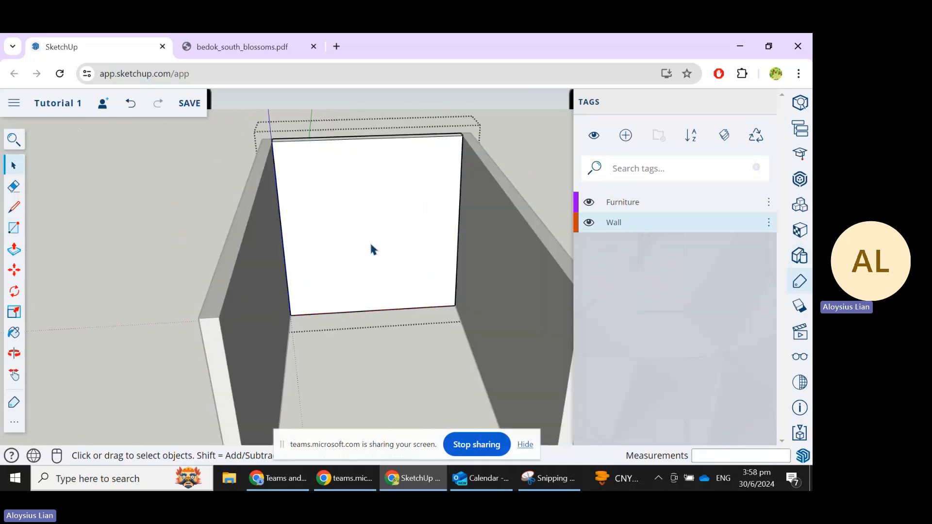
left_click(14, 227)
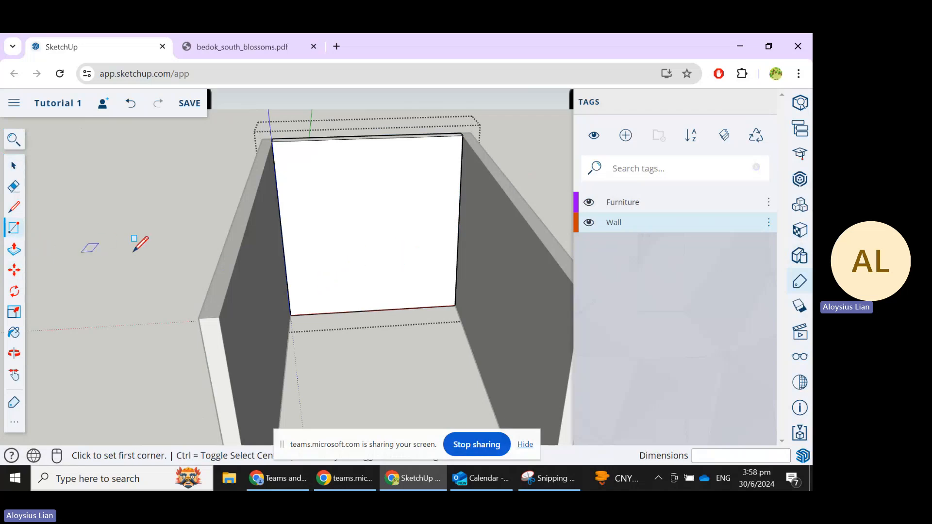
left_click(316, 187)
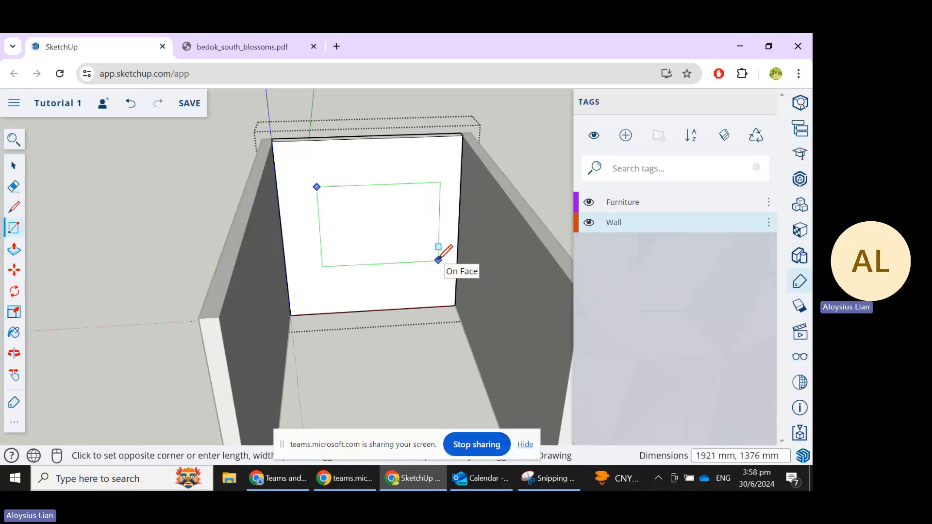
left_click(435, 260)
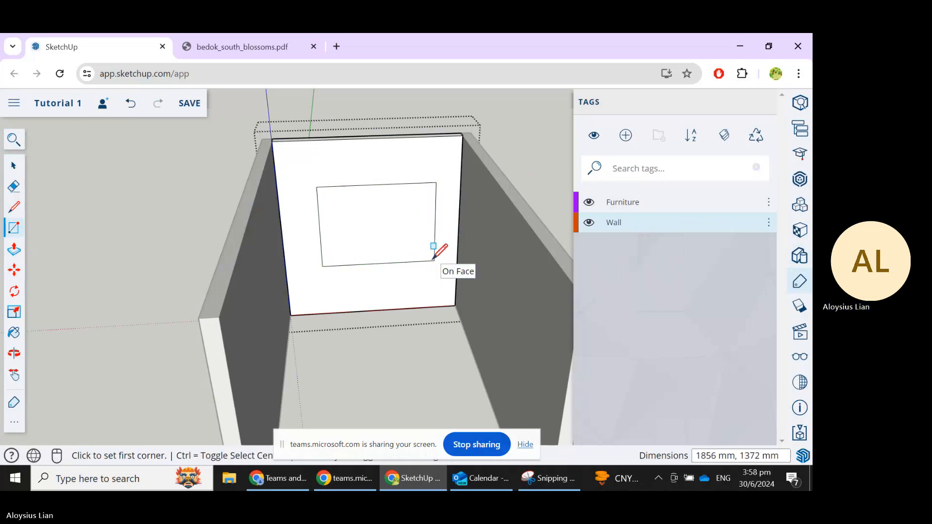
Push the rectangle's face outward about 526 mm, past the back wall's outer side.
left_click(14, 249)
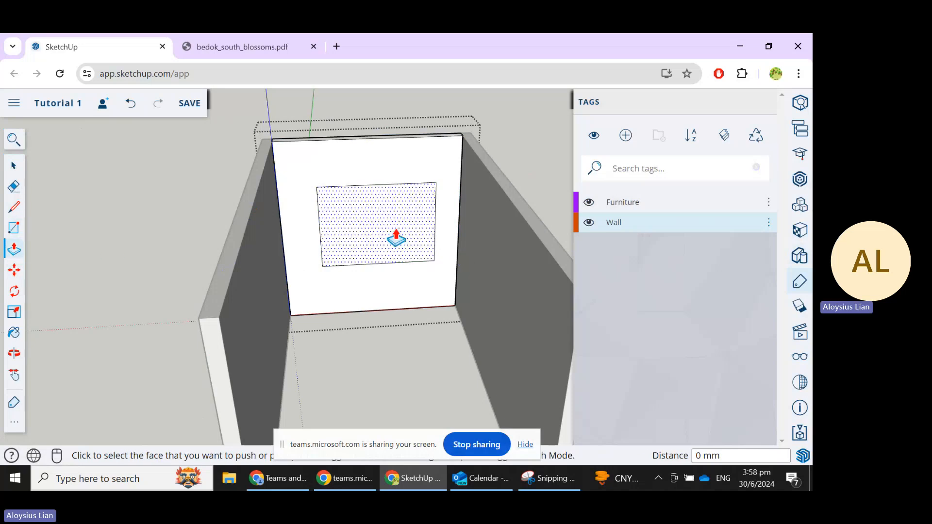
scroll(328, 194, "up", 3)
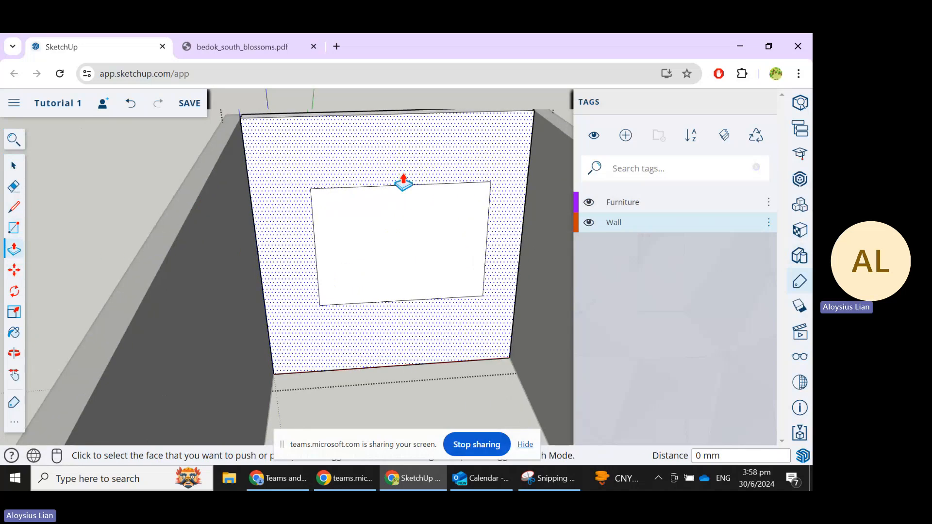
scroll(482, 277, "down", 3)
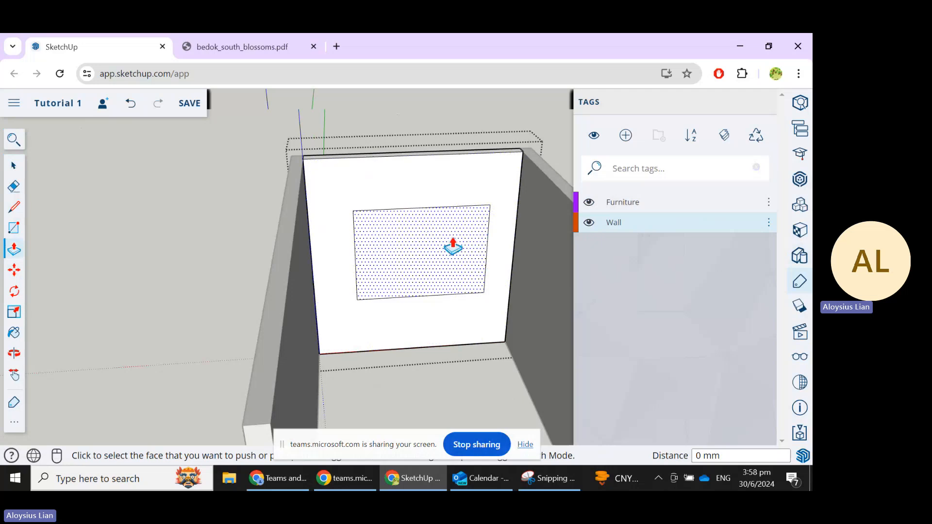
left_click(464, 244)
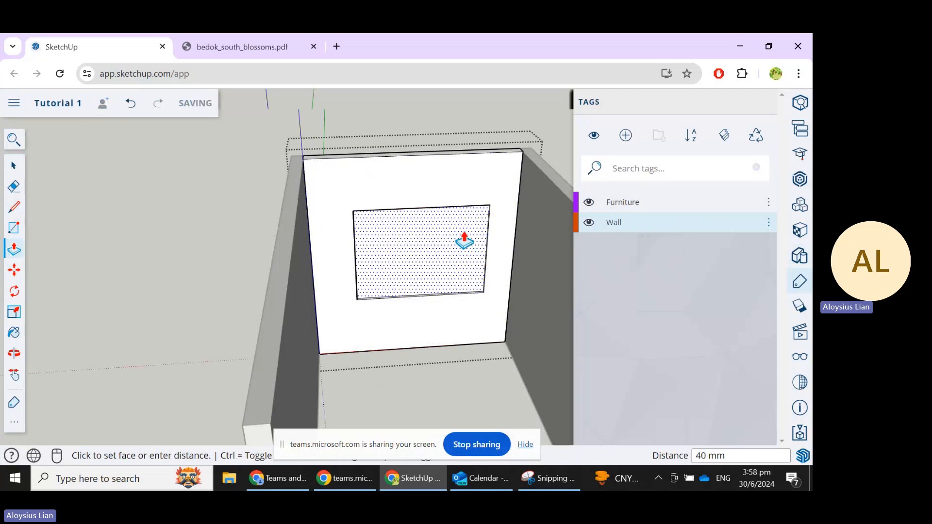
left_click(458, 232)
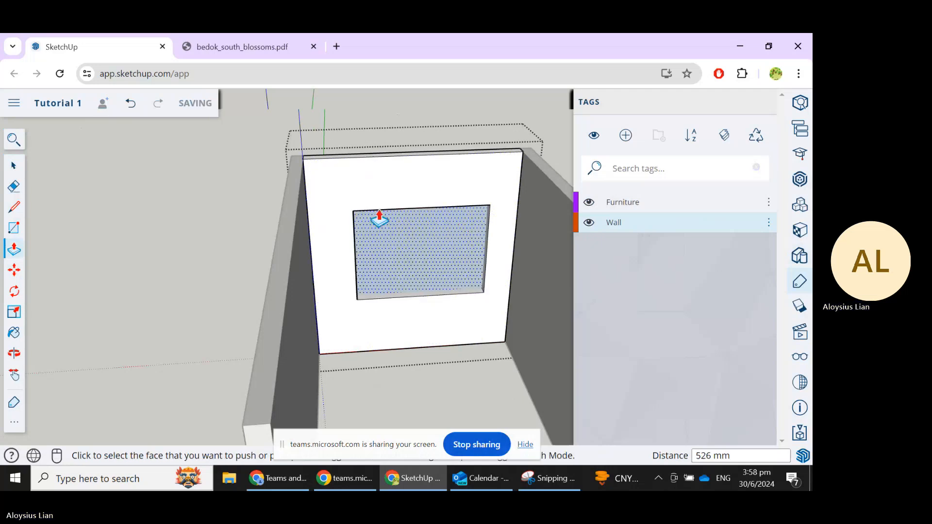
Push the protruding box's outer face back 376 mm, flush with the wall, to cut the window opening, and close the group.
left_click(18, 163)
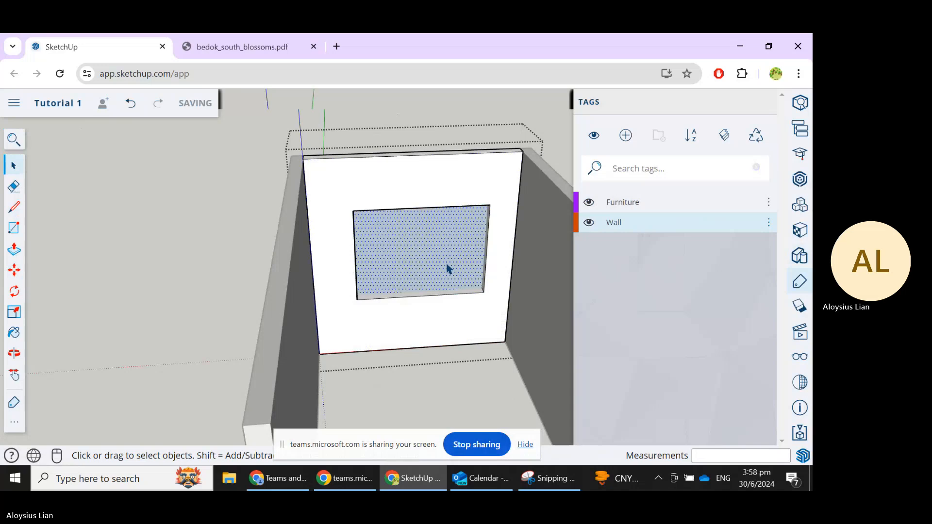
middle_click_drag(338, 262, 258, 240)
scroll(535, 160, "up", 6)
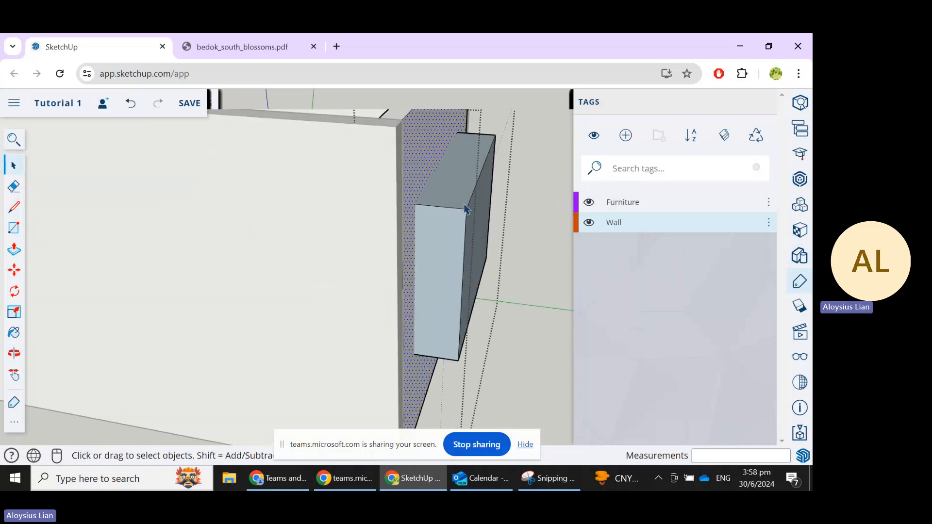
middle_click_drag(464, 208, 12, 255)
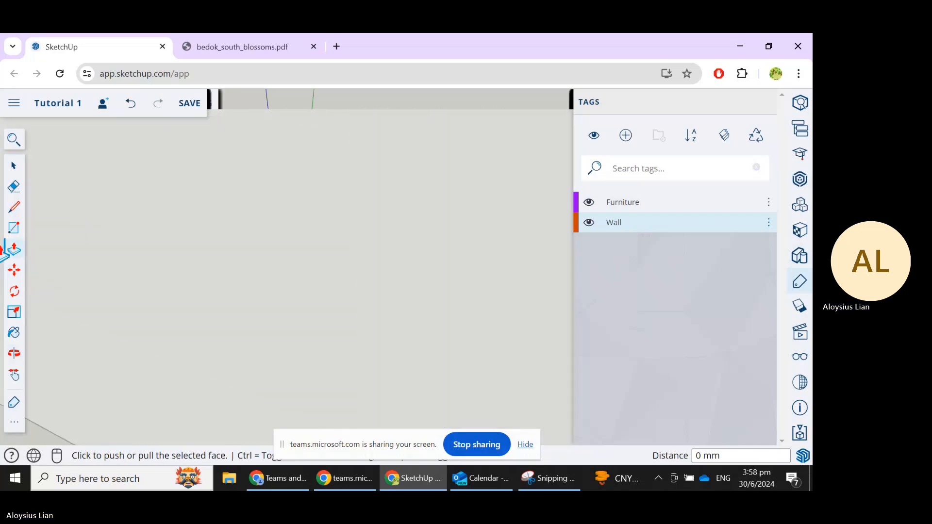
scroll(59, 249, "down", 5)
left_click(312, 249)
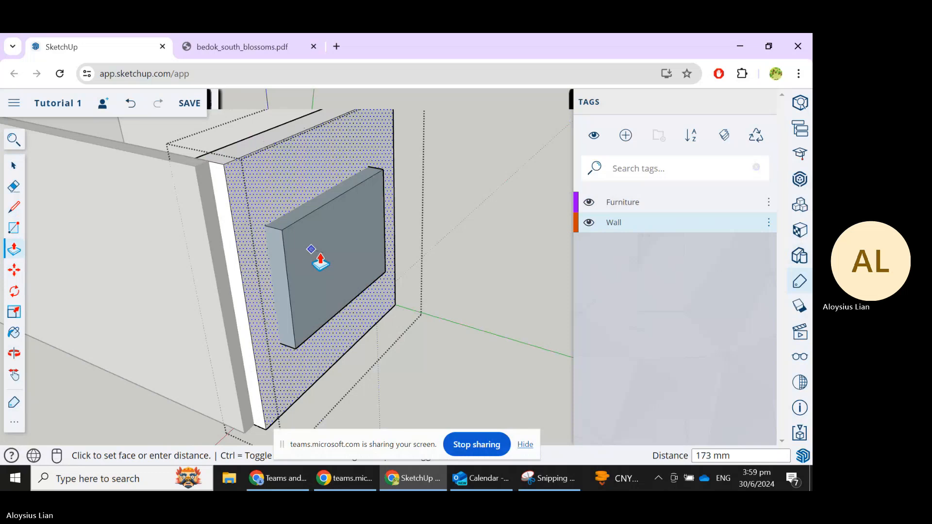
left_click(313, 254)
left_click(322, 260)
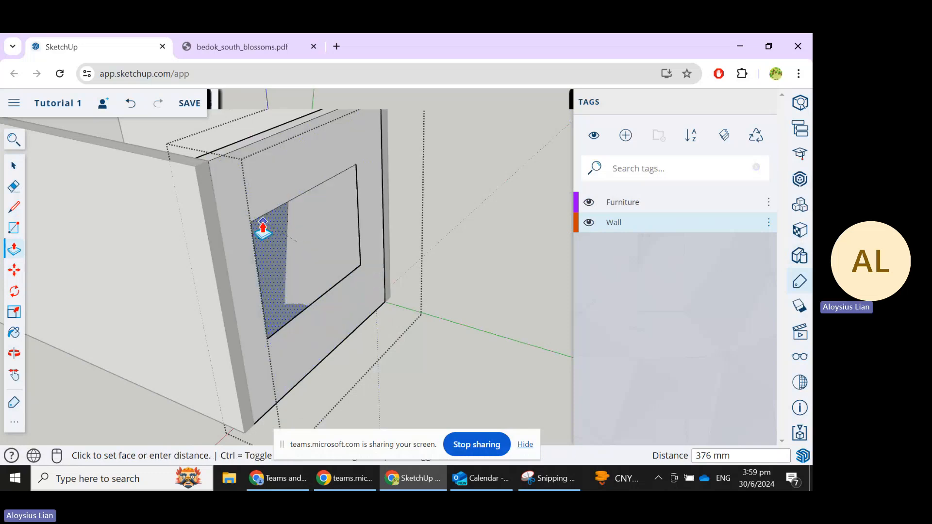
left_click(290, 214)
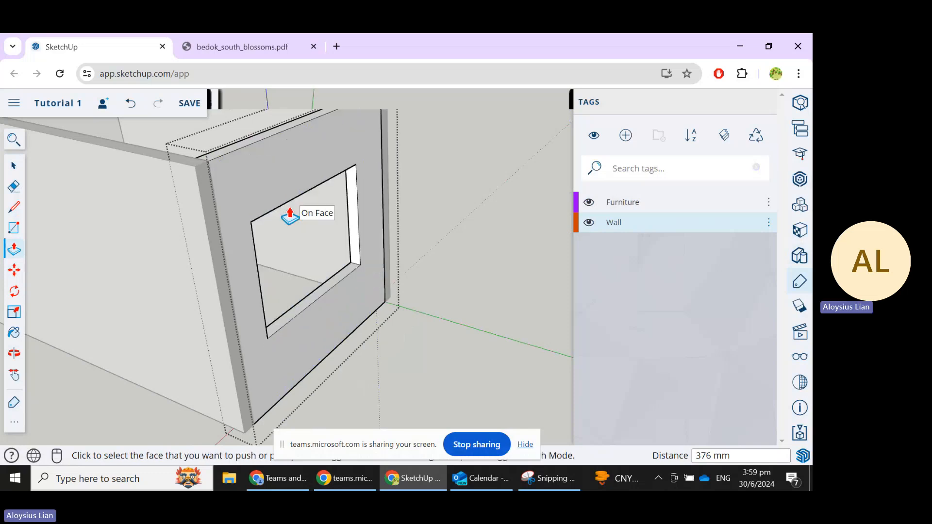
left_click(15, 168)
left_click(530, 245)
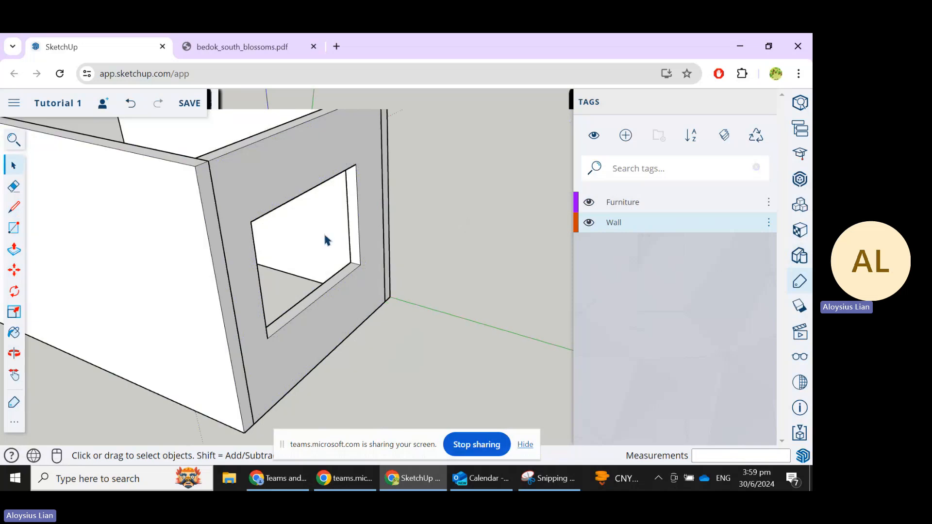
Draw a 928 by 1372 mm rectangle over one half of the window opening, from its bottom midpoint to the opposite upper corner.
key("o")
left_click_drag(381, 290, 670, 329)
key("space")
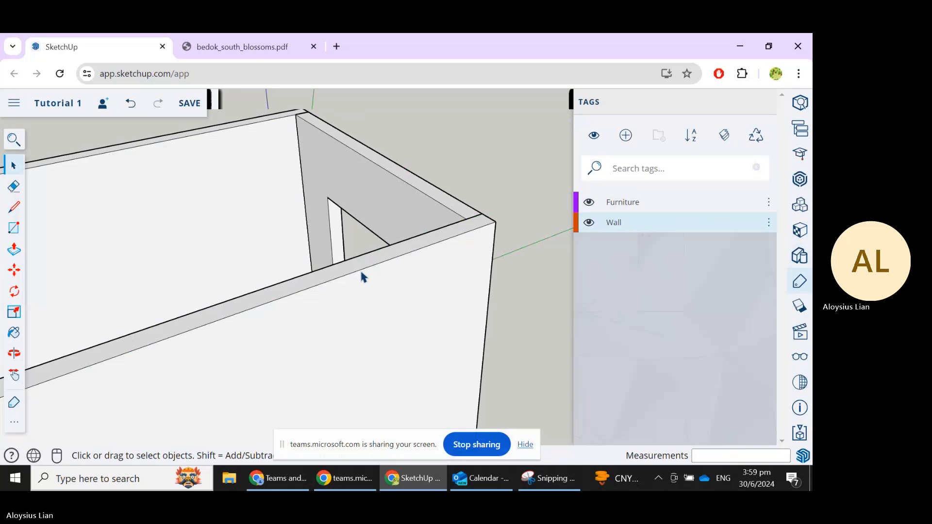
middle_click_drag(363, 275, 242, 281)
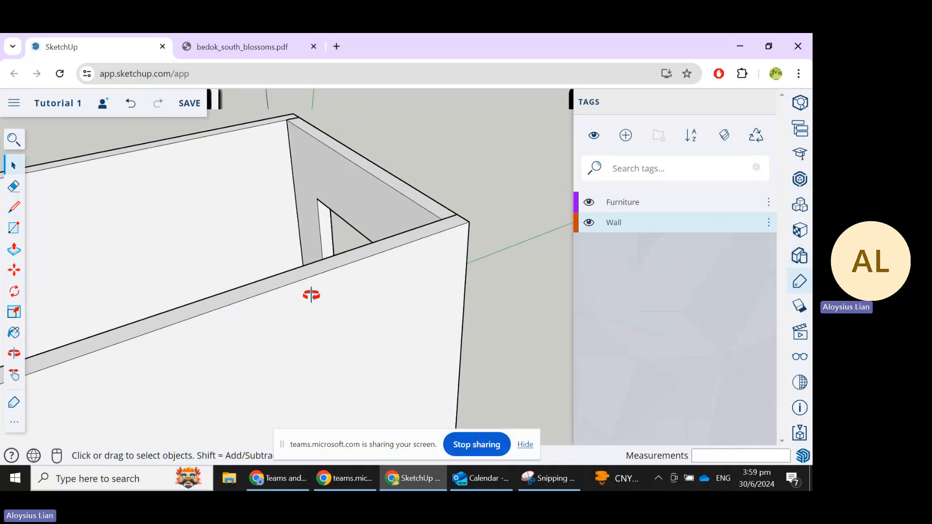
key("o")
left_click_drag(312, 295, 410, 364)
key("space")
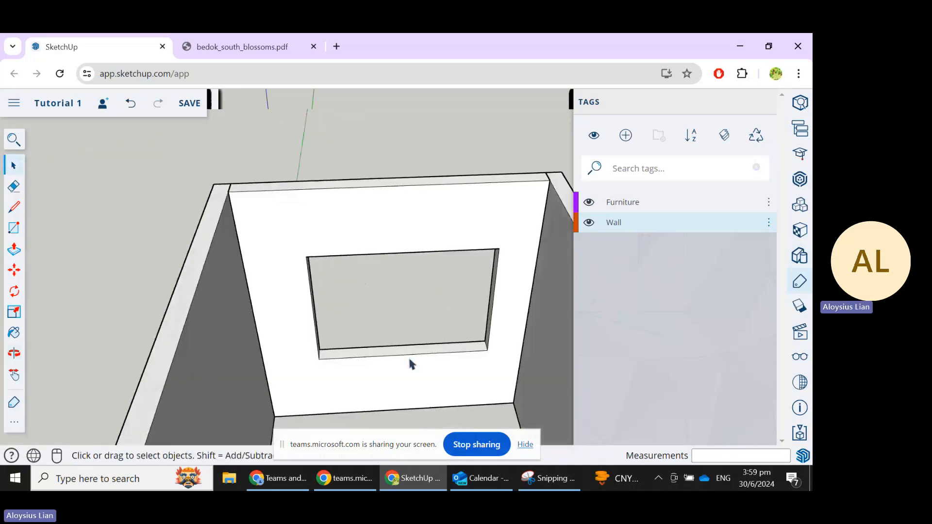
scroll(411, 365, "up", 3)
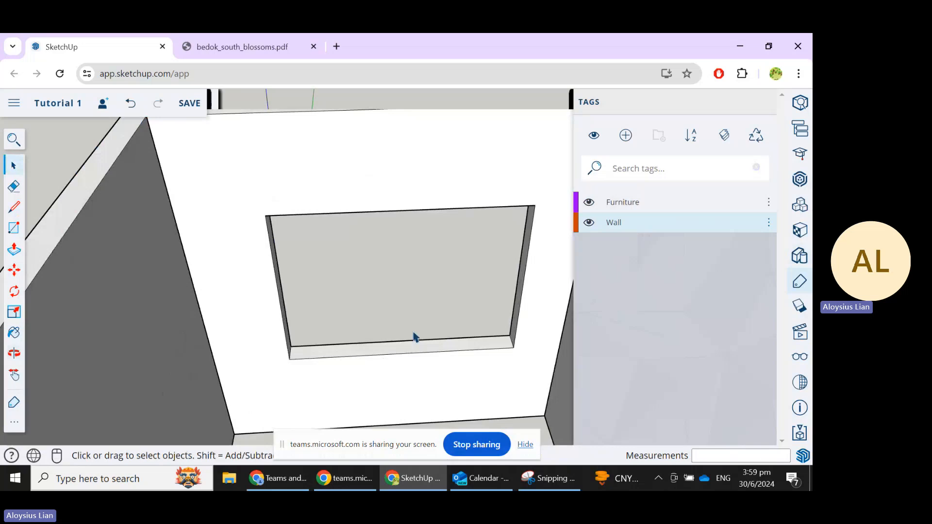
scroll(441, 311, "down", 1)
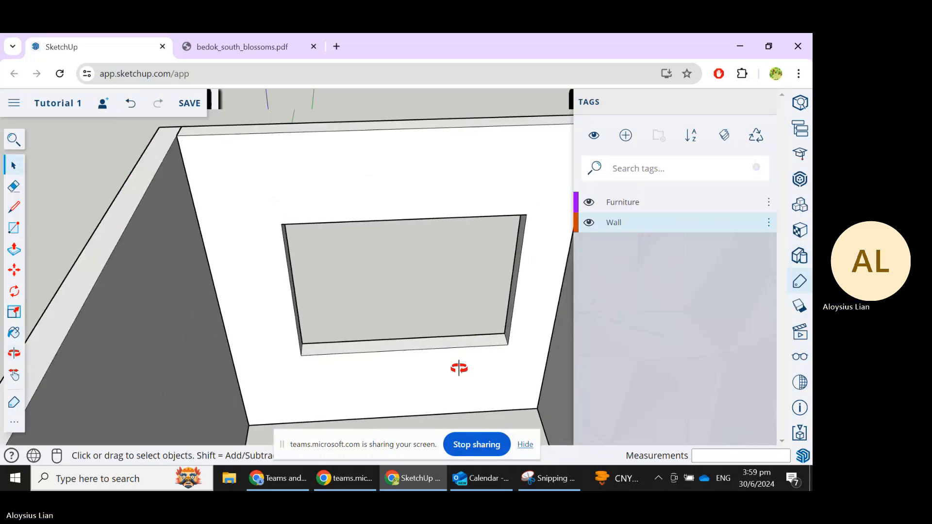
middle_click_drag(459, 368, 449, 339)
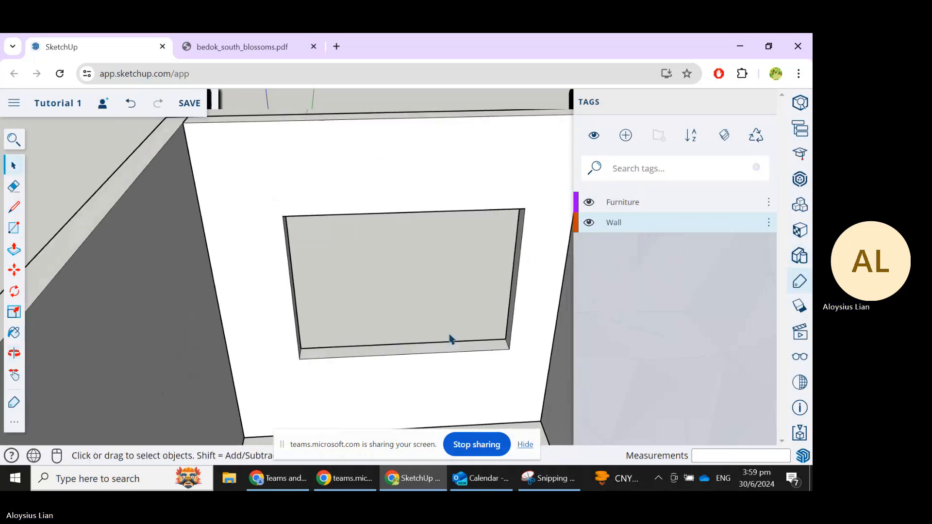
left_click(17, 232)
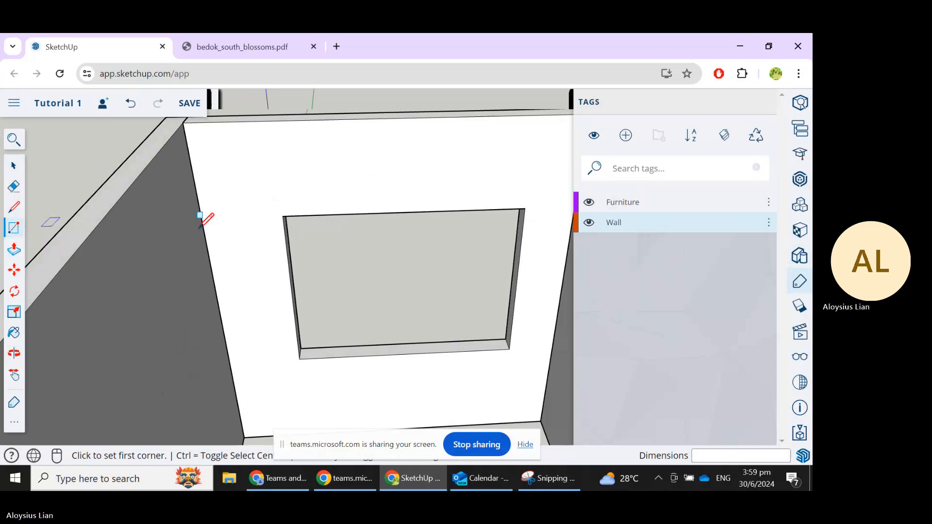
left_click(406, 353)
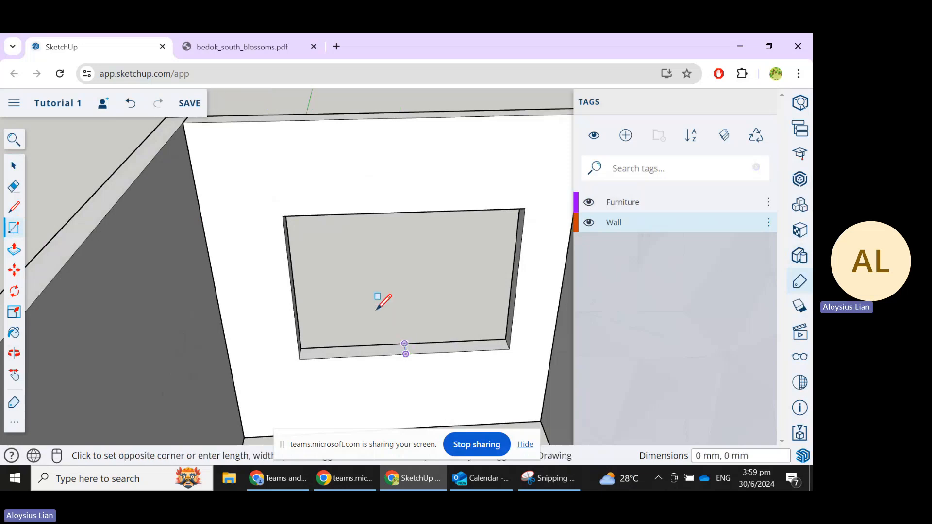
left_click(283, 214)
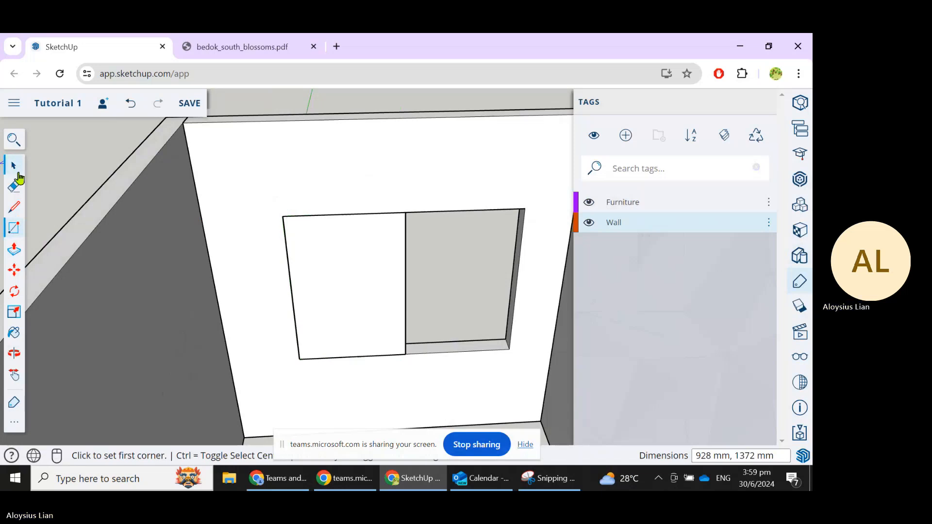
key("space")
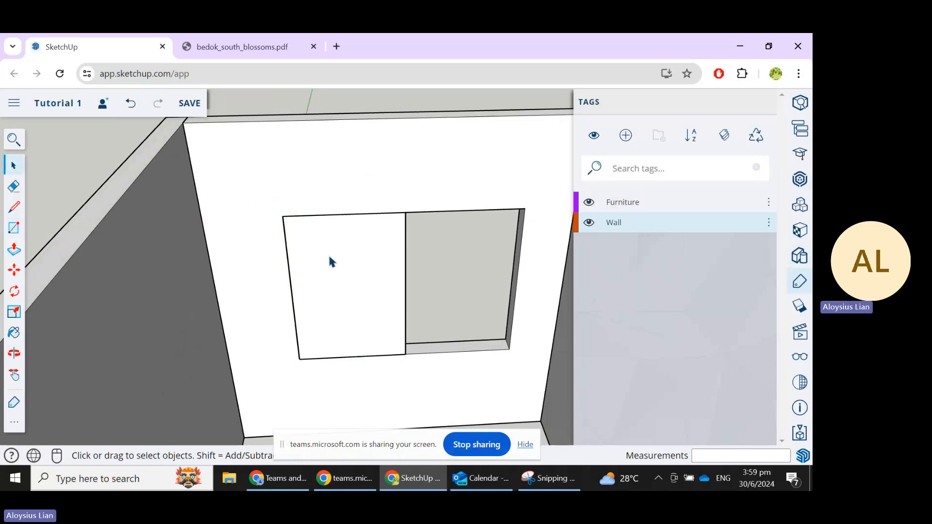
Make the half-window face and its edges a component with the definition Window and the description Bedroom Window.
left_click(330, 263)
middle_click_drag(447, 320, 413, 314)
scroll(377, 278, "up", 5)
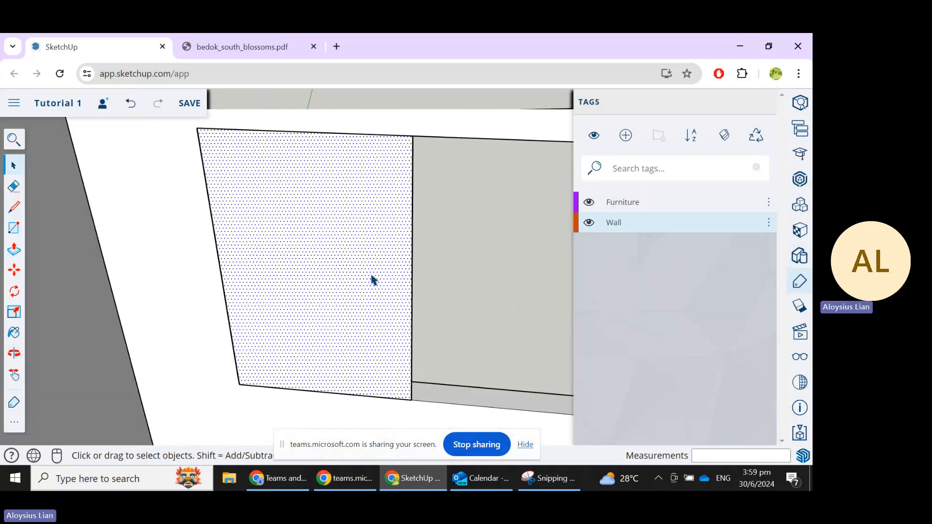
double_click(373, 280)
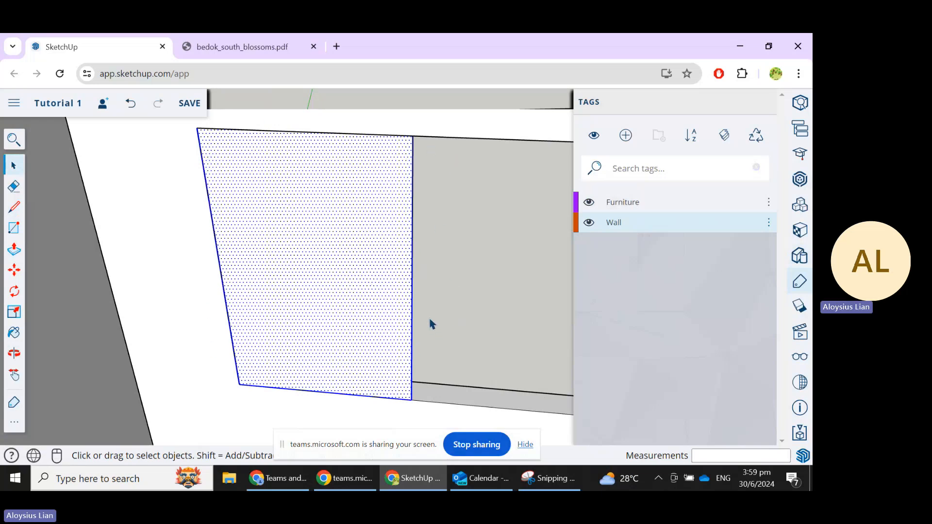
right_click(369, 289)
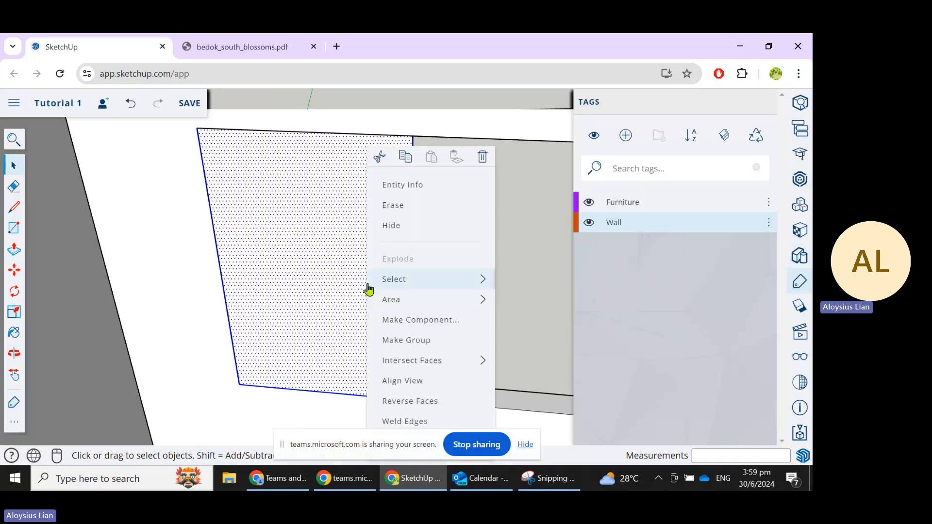
left_click(433, 322)
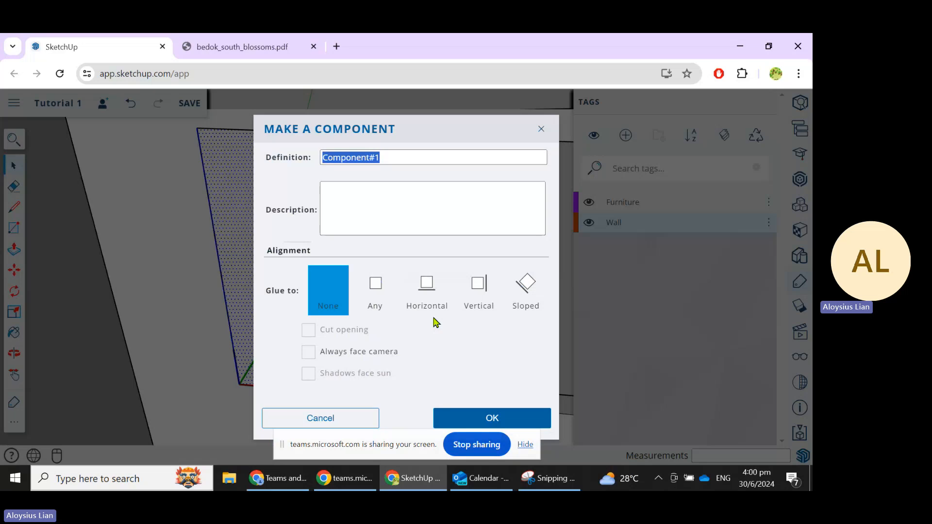
type("Window")
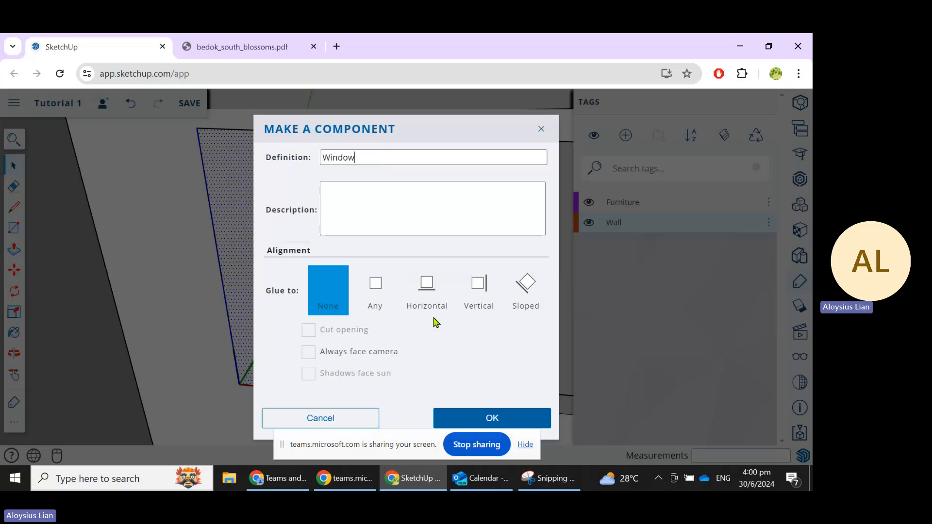
left_click(454, 216)
type("Bedroom Window")
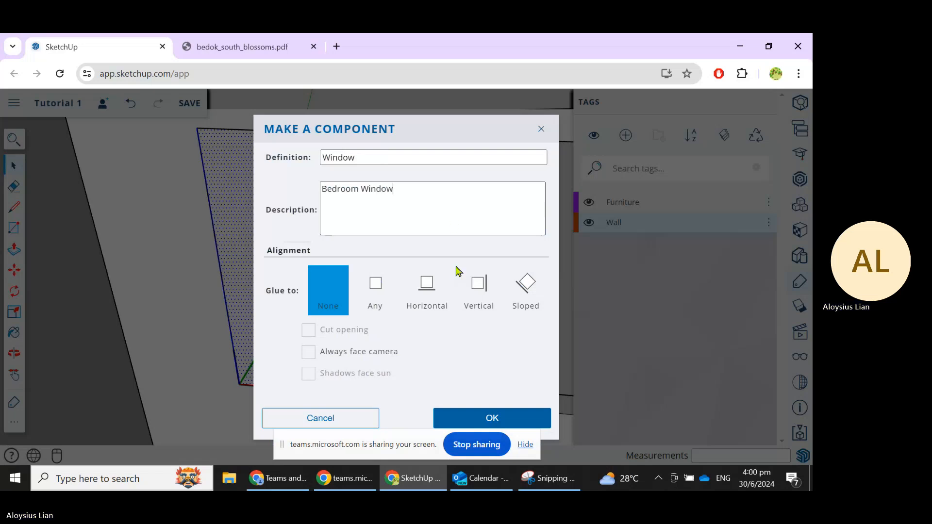
left_click(505, 417)
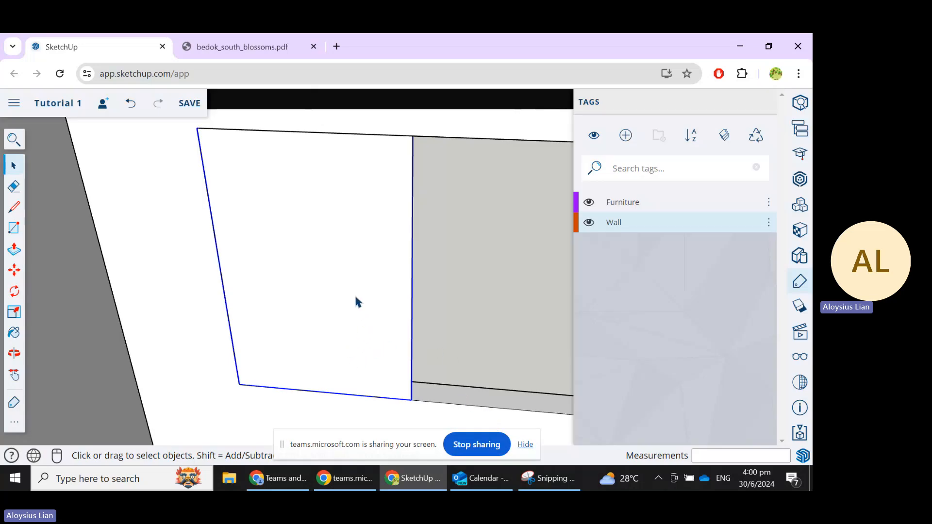
Open the Window component for editing and offset its face's edges inward by 50 mm.
scroll(358, 293, "down", 3)
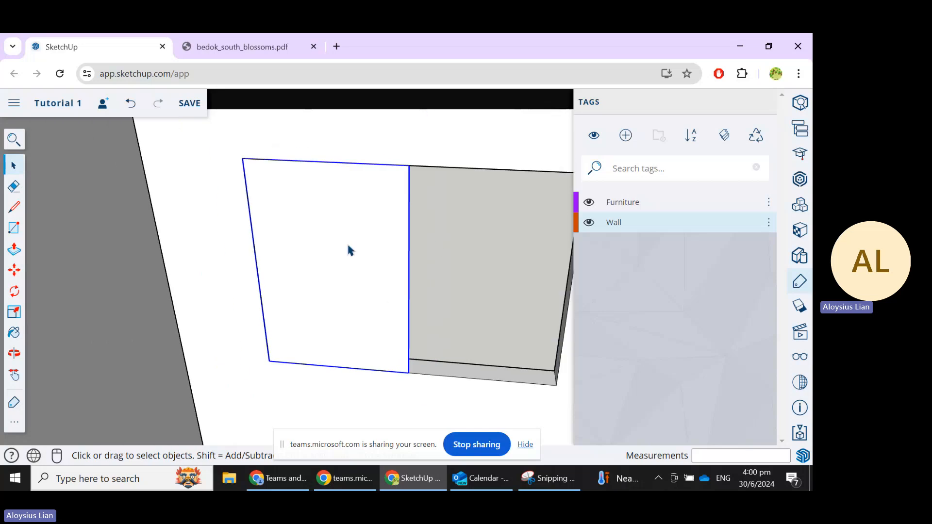
double_click(347, 247)
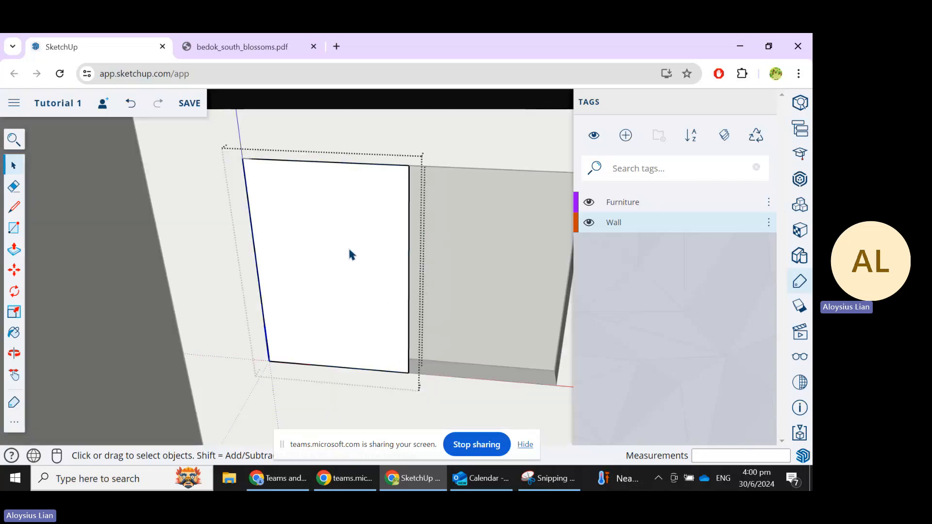
left_click(387, 262)
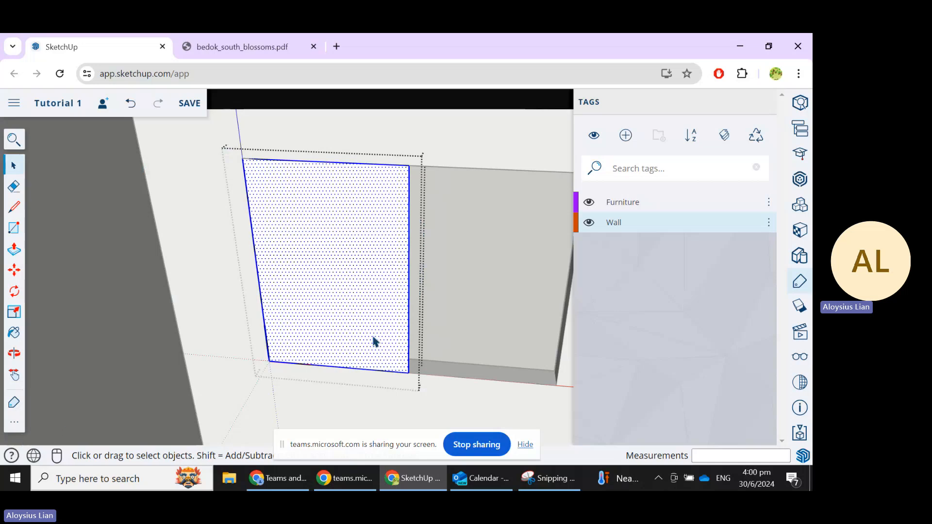
left_click(14, 423)
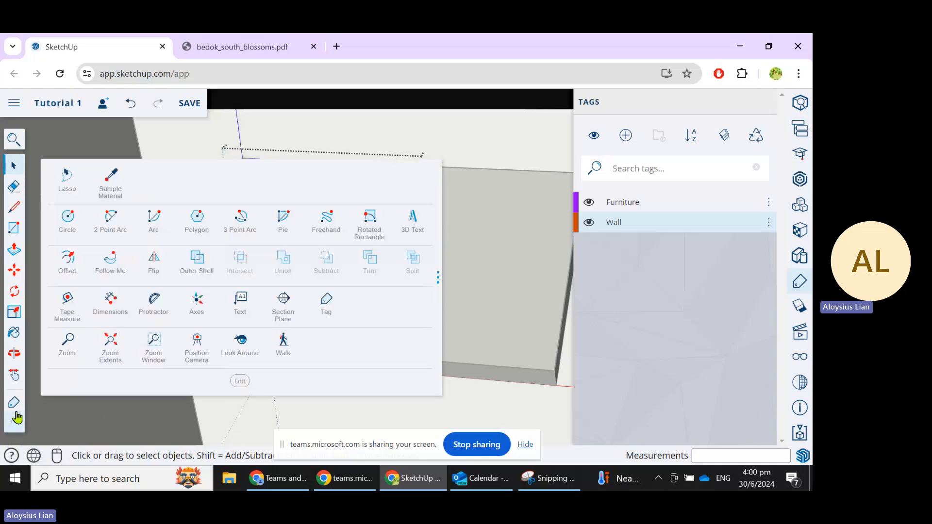
left_click(67, 264)
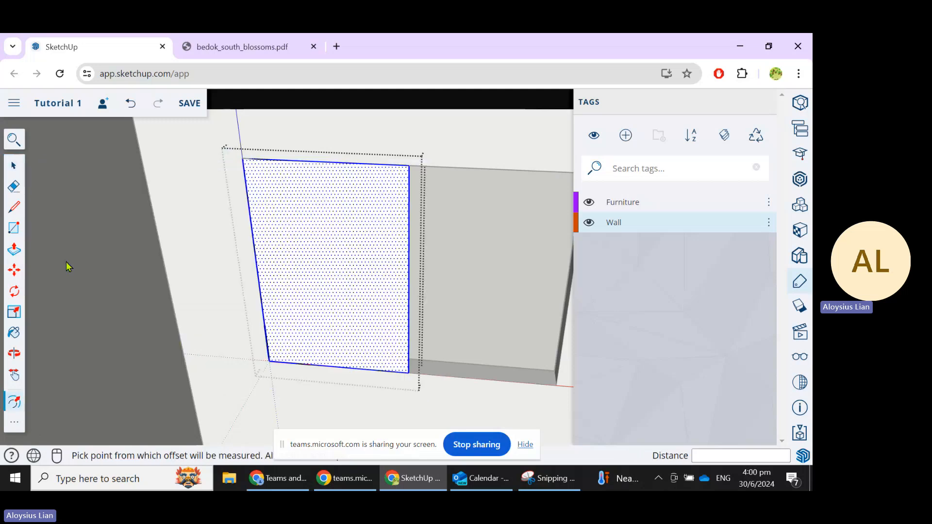
left_click(408, 279)
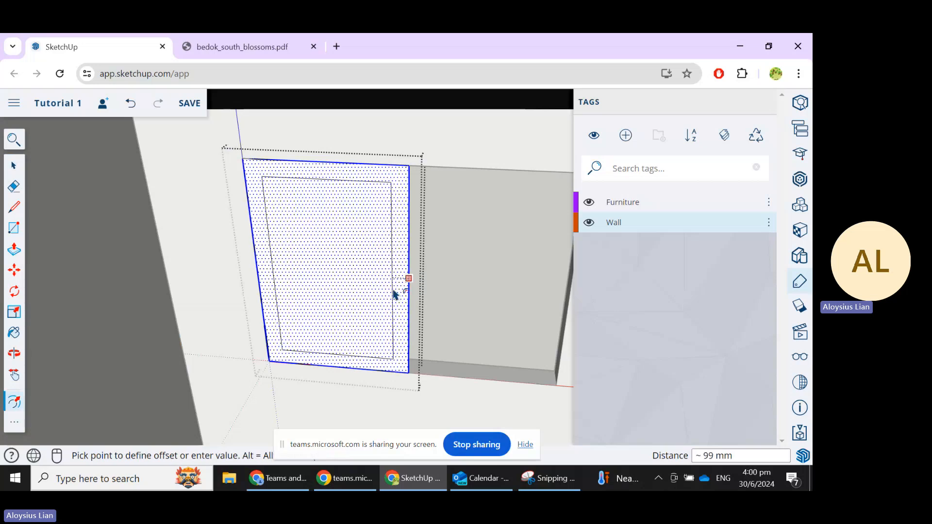
type("50")
key("Return")
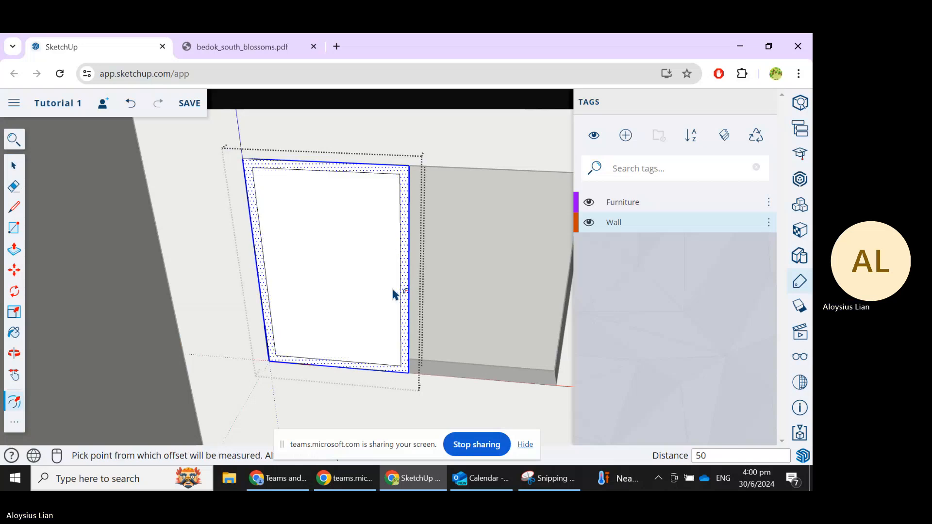
Delete the inner face of the window panel, leaving only the frame border.
left_click(15, 167)
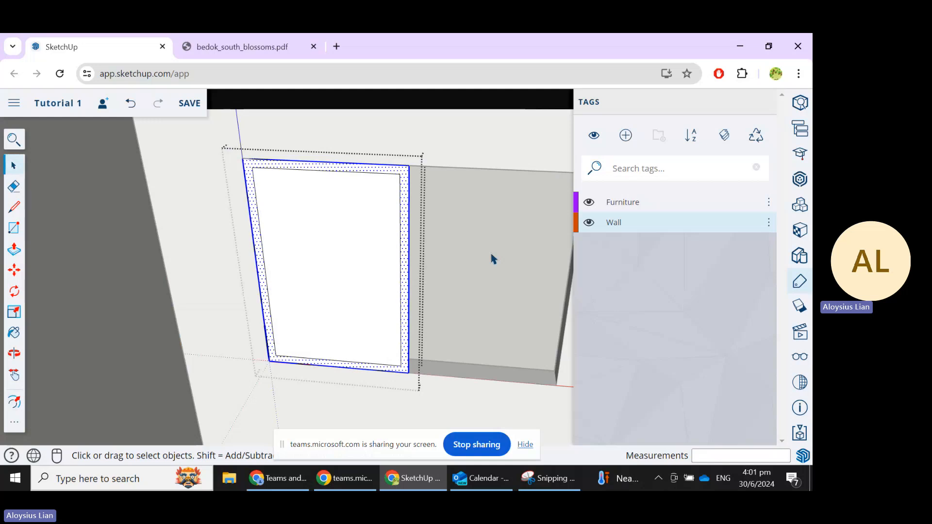
left_click(351, 294)
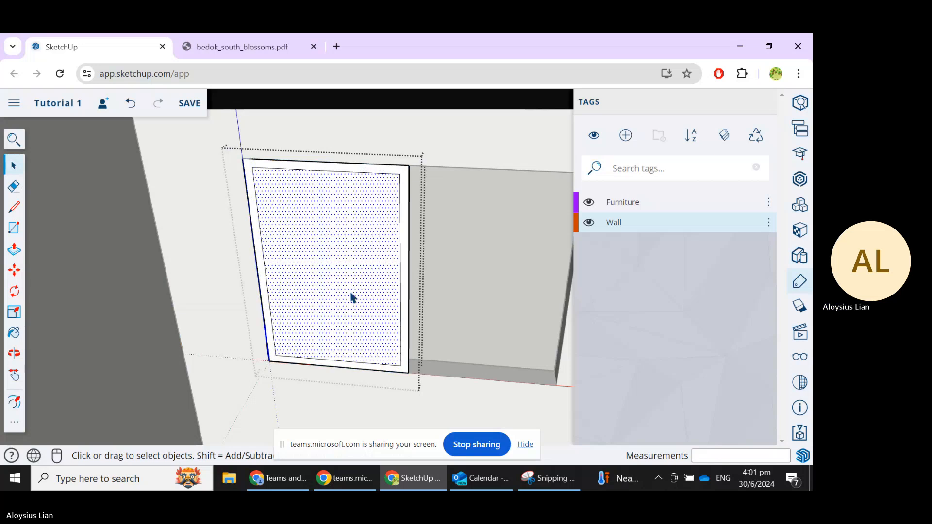
key("Delete")
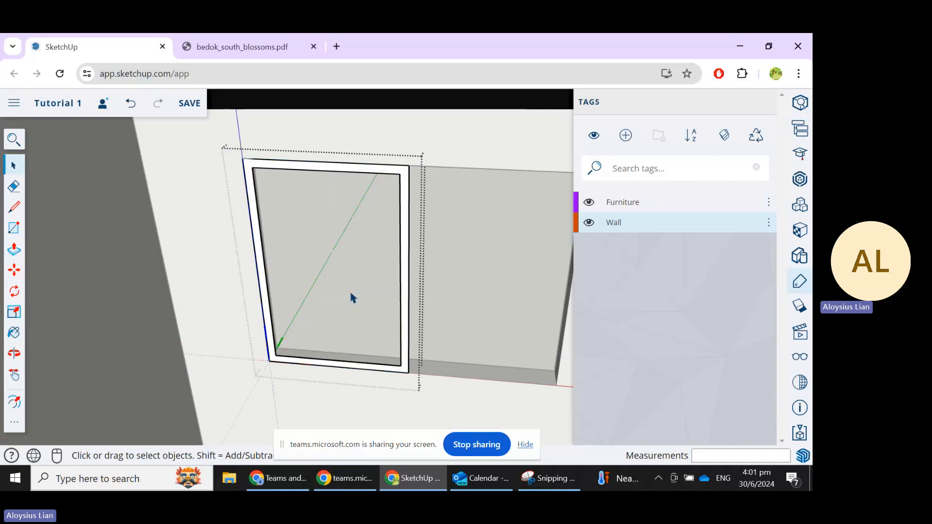
Extrude the window frame's face 50 mm into the wall opening with Push/Pull.
middle_click_drag(463, 331, 418, 334)
scroll(419, 334, "up", 3)
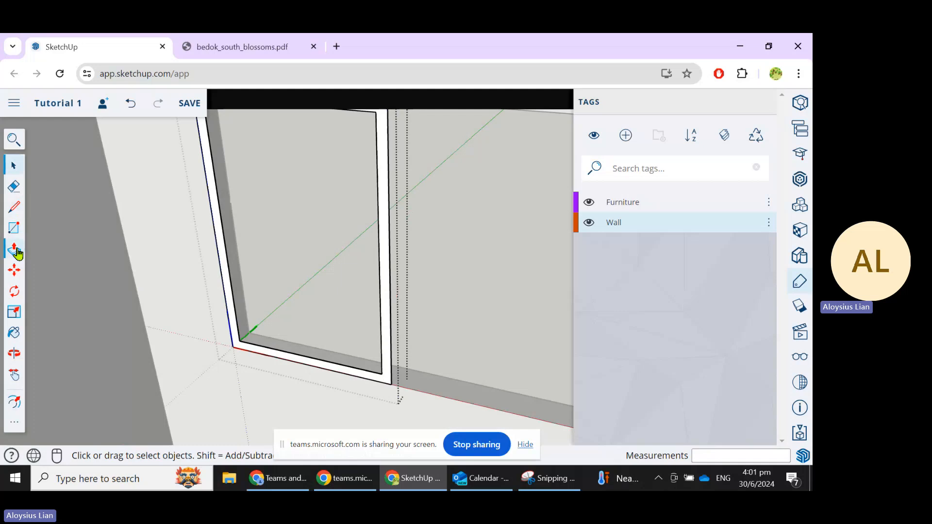
left_click(16, 253)
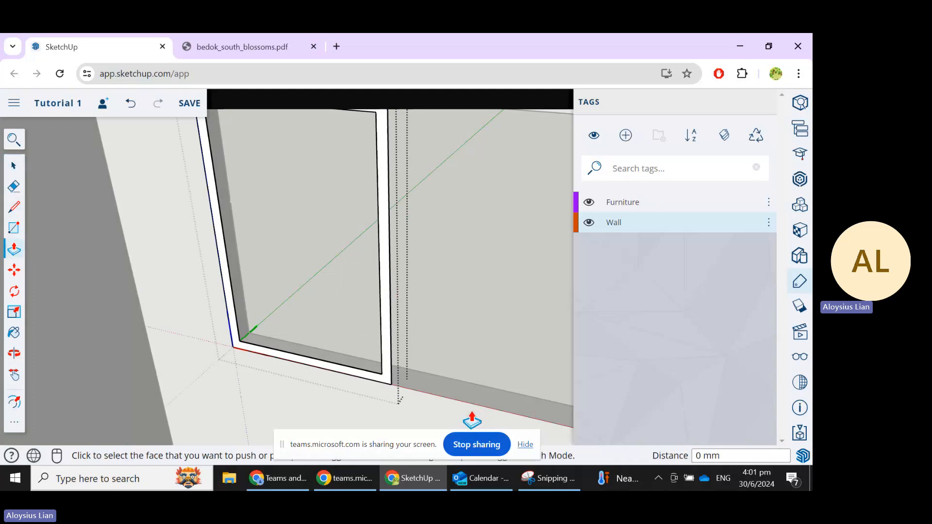
scroll(393, 388, "up", 1)
left_click(389, 389)
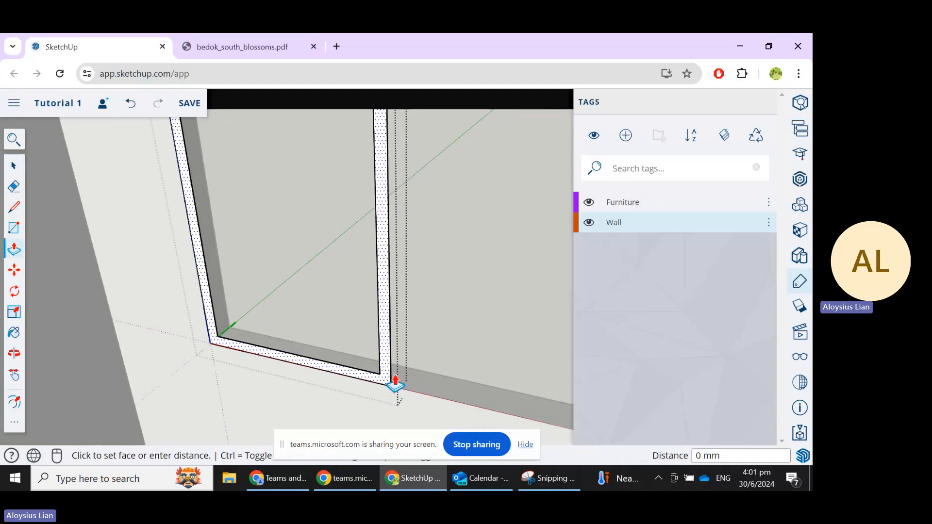
type("50")
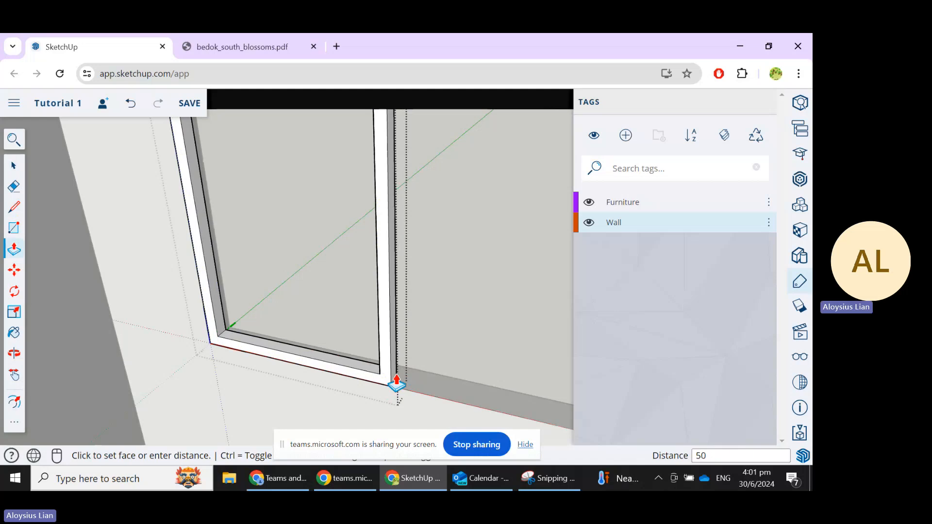
key("Return")
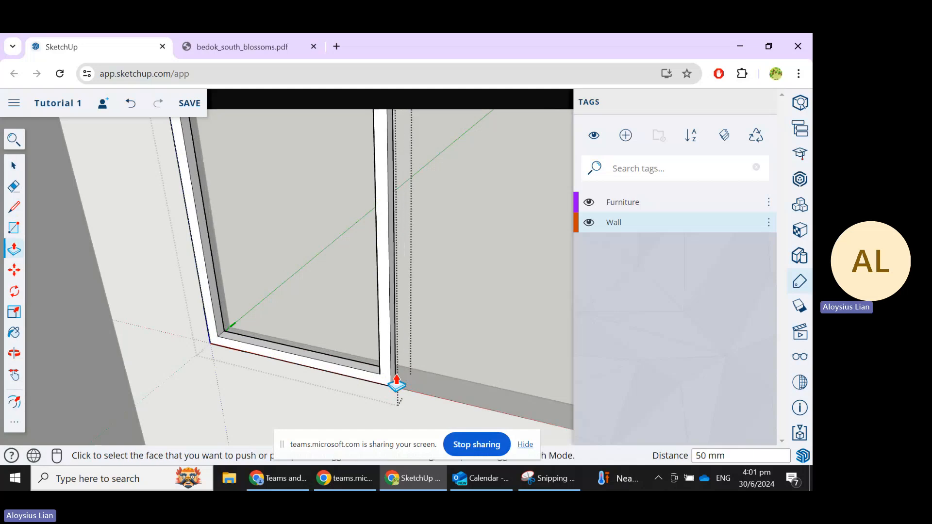
left_click(19, 165)
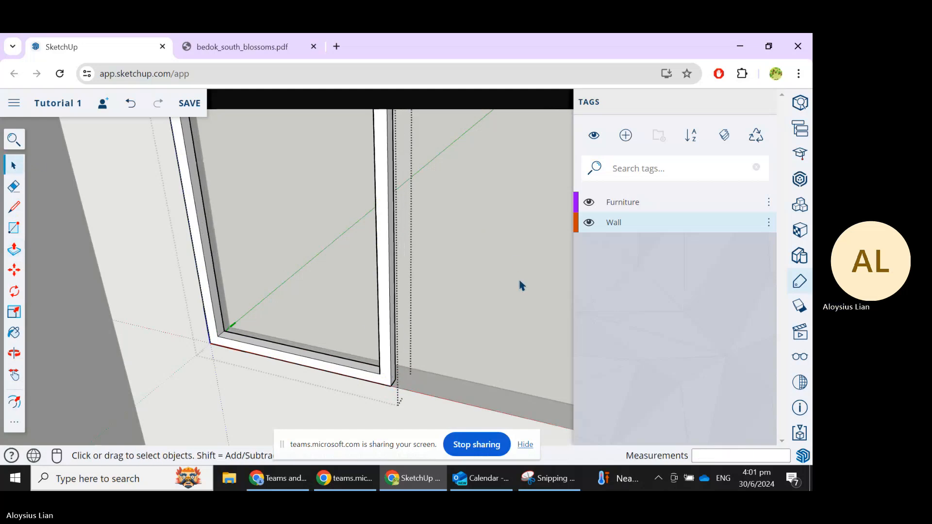
scroll(357, 338, "down", 1)
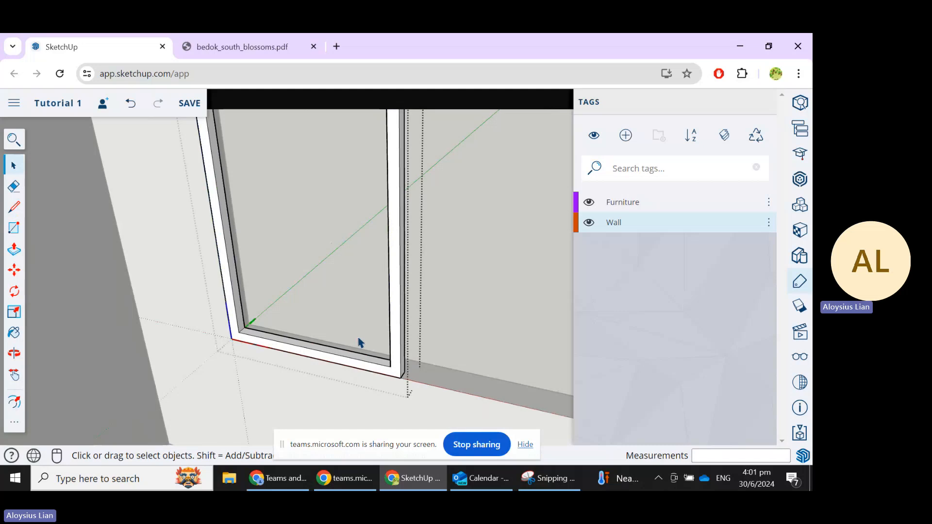
scroll(371, 346, "down", 1)
scroll(276, 305, "up", 2)
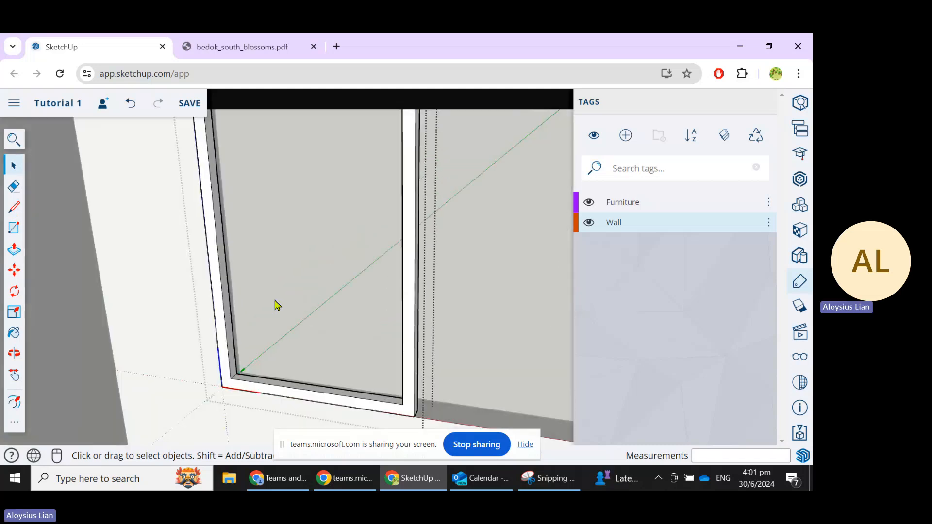
Select all faces and edges of the extruded window frame and make them a group inside the Window component.
mouse_move(348, 478)
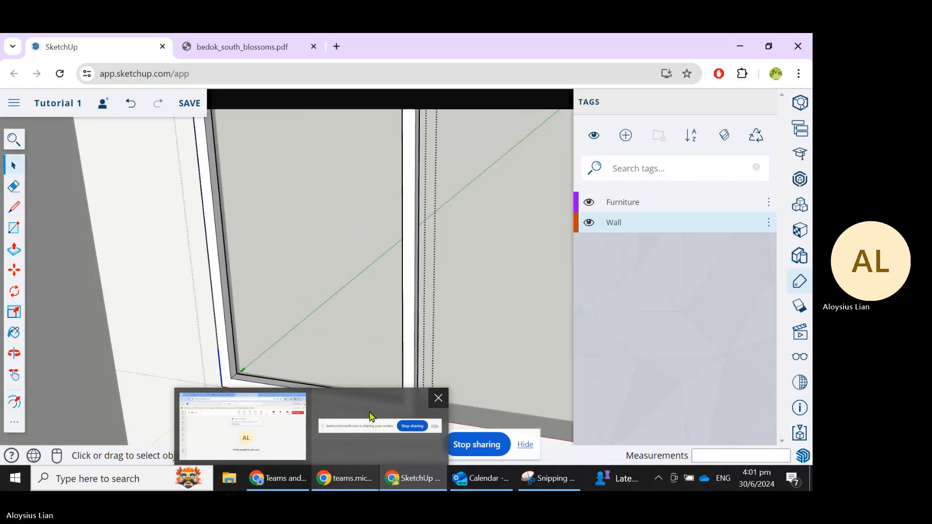
scroll(516, 361, "down", 2)
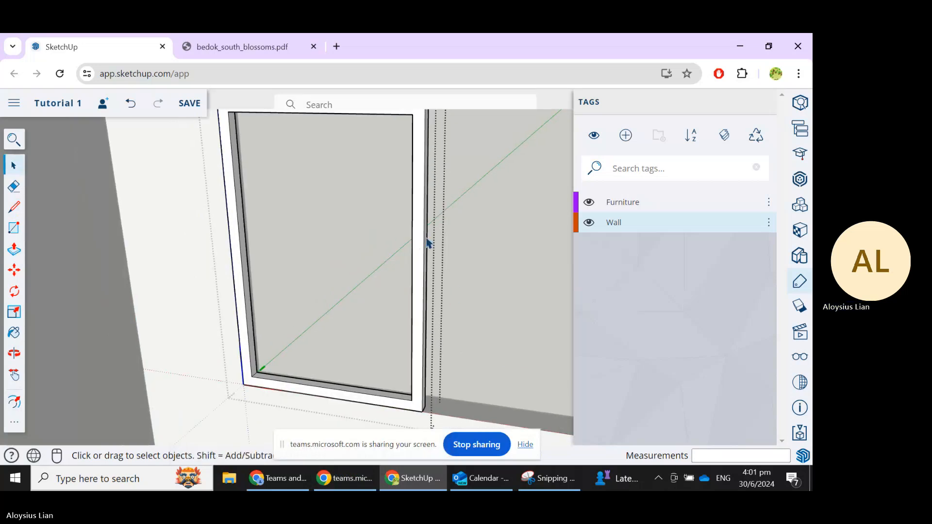
left_click(426, 243)
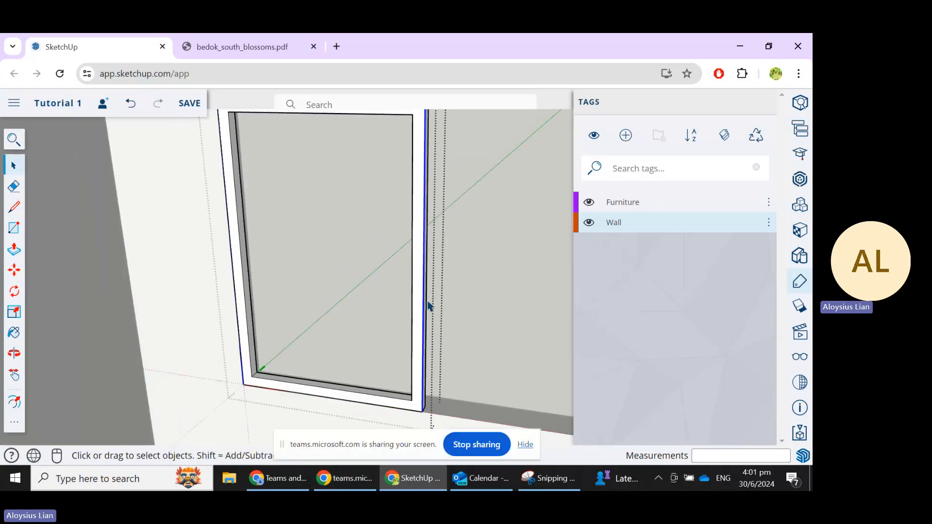
scroll(427, 310, "down", 1)
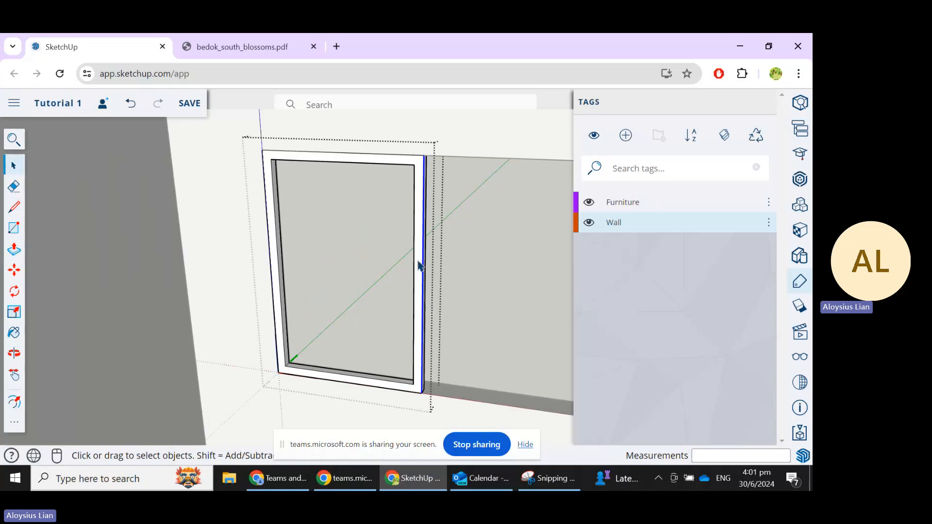
double_click(419, 266)
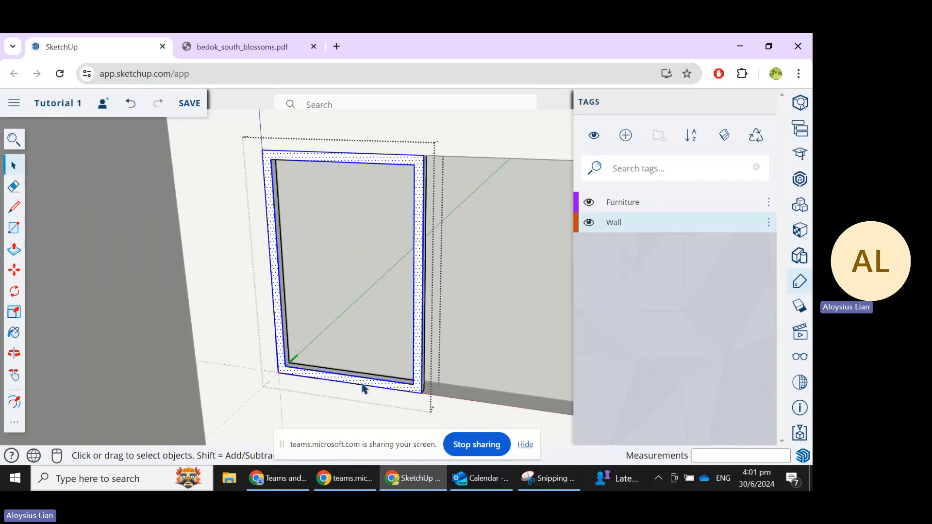
scroll(354, 394, "up", 2)
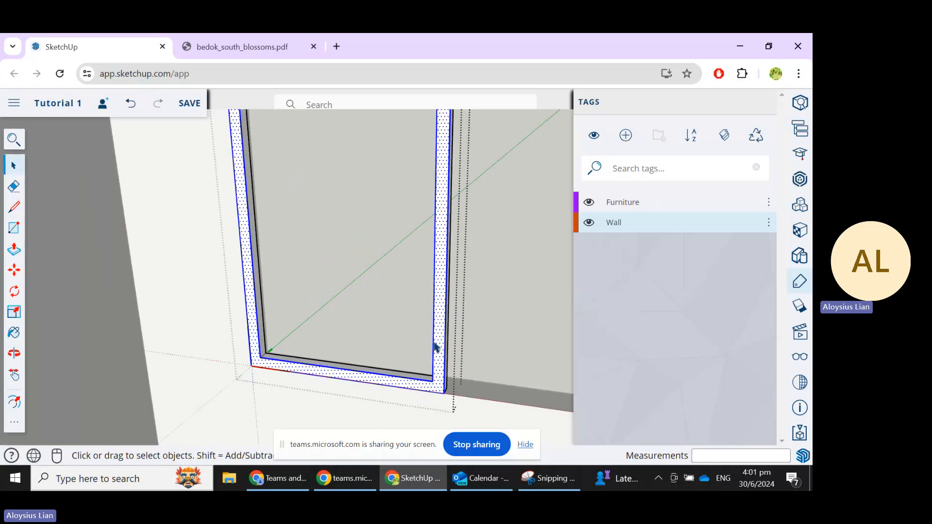
scroll(424, 383, "up", 1)
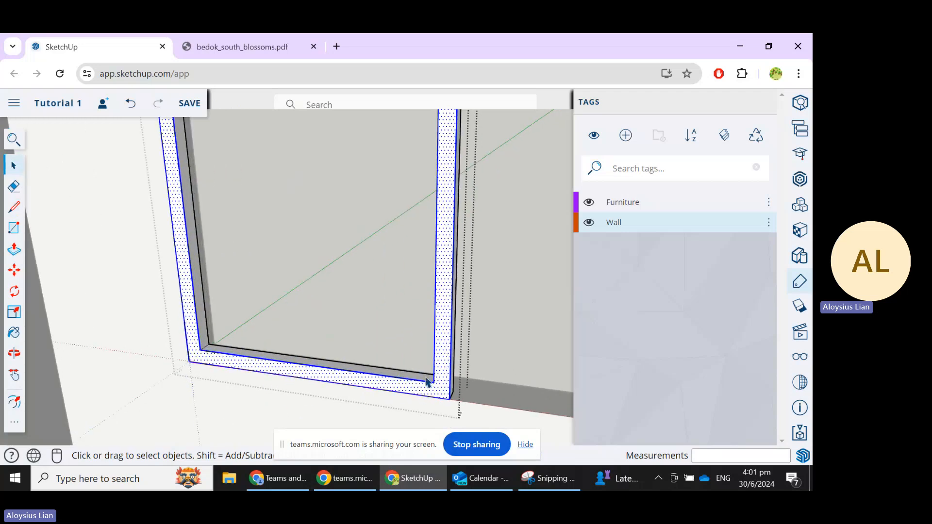
left_click(426, 381)
double_click(426, 381)
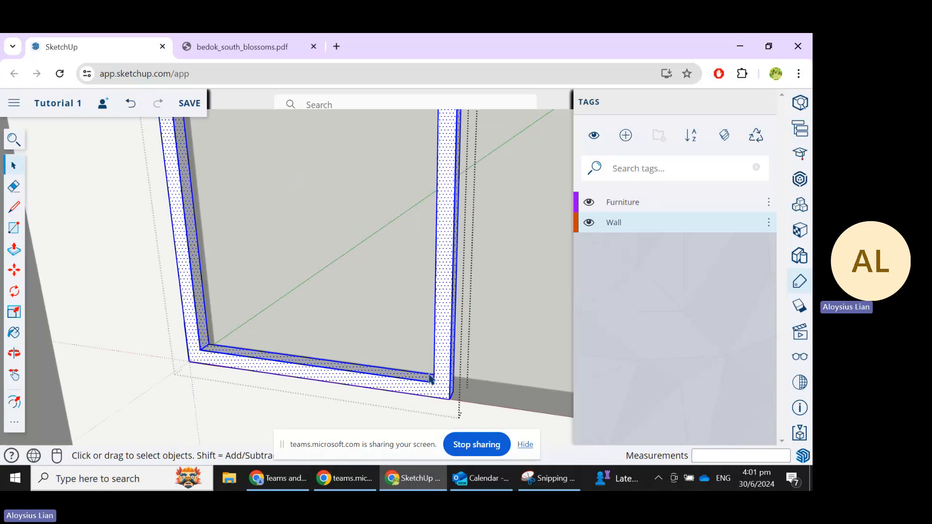
scroll(430, 379, "down", 1)
right_click(430, 381)
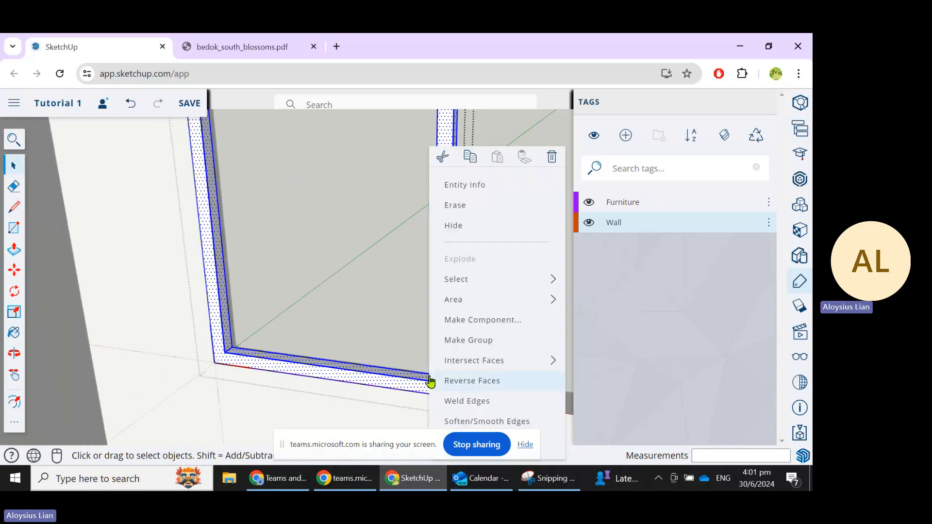
left_click(493, 341)
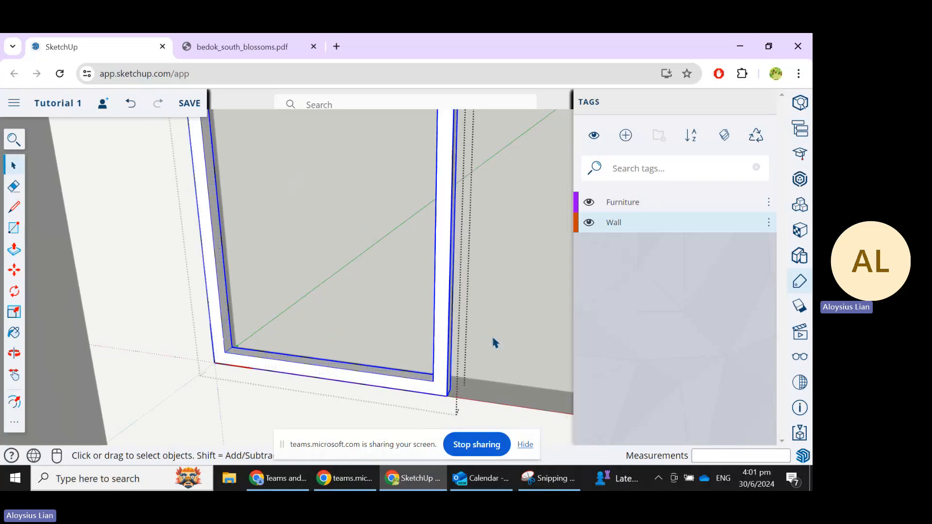
Draw a rectangle of about 828 by 1272 mm filling the frame, between the depth midpoints of its lower-left and upper-right inner corners.
scroll(484, 385, "down", 3)
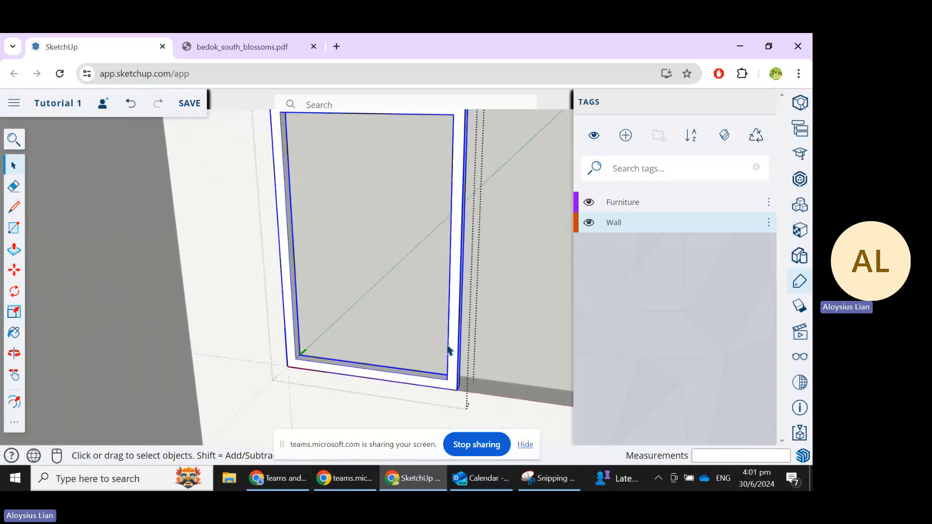
middle_click_drag(399, 340, 398, 323)
scroll(399, 323, "up", 3)
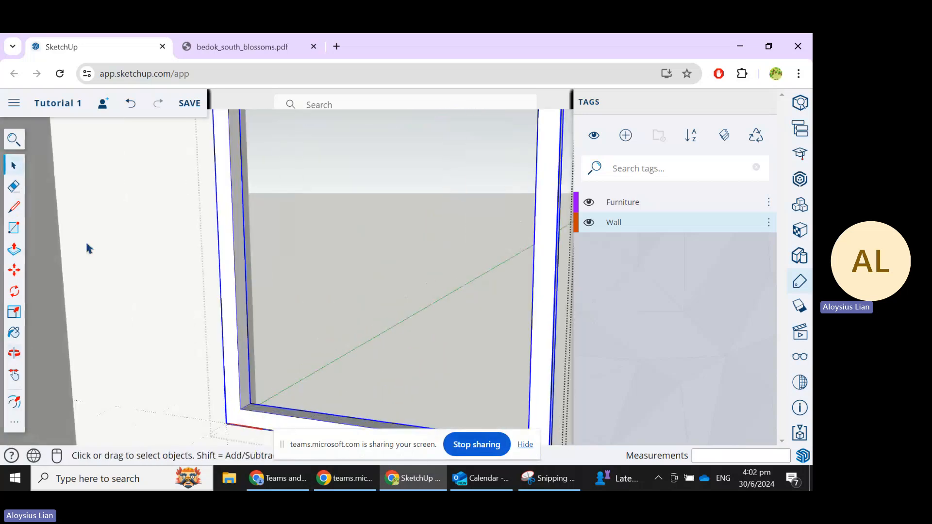
left_click(14, 228)
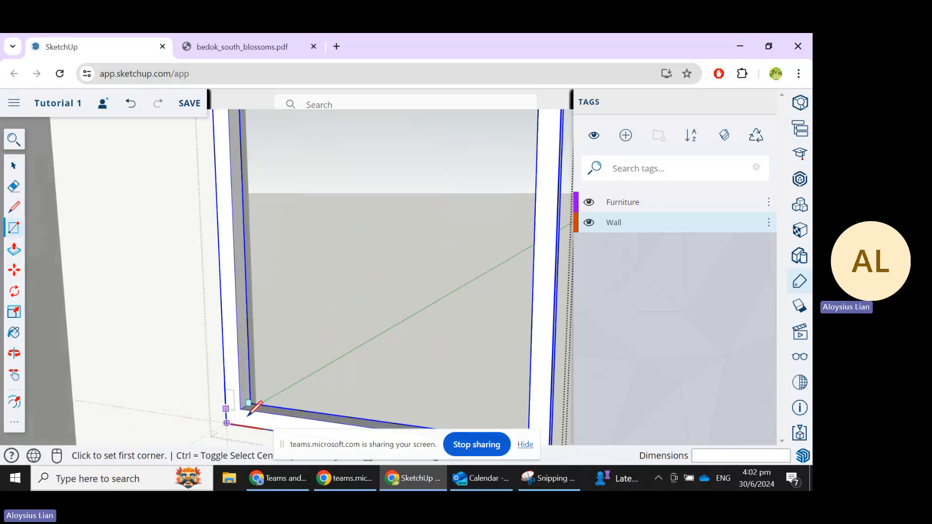
scroll(249, 409, "up", 1)
scroll(248, 402, "up", 2)
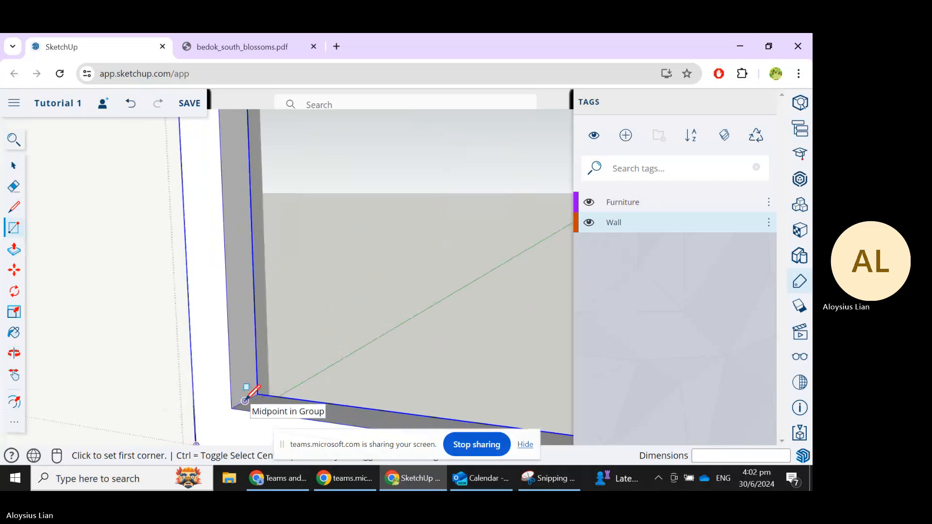
left_click(245, 401)
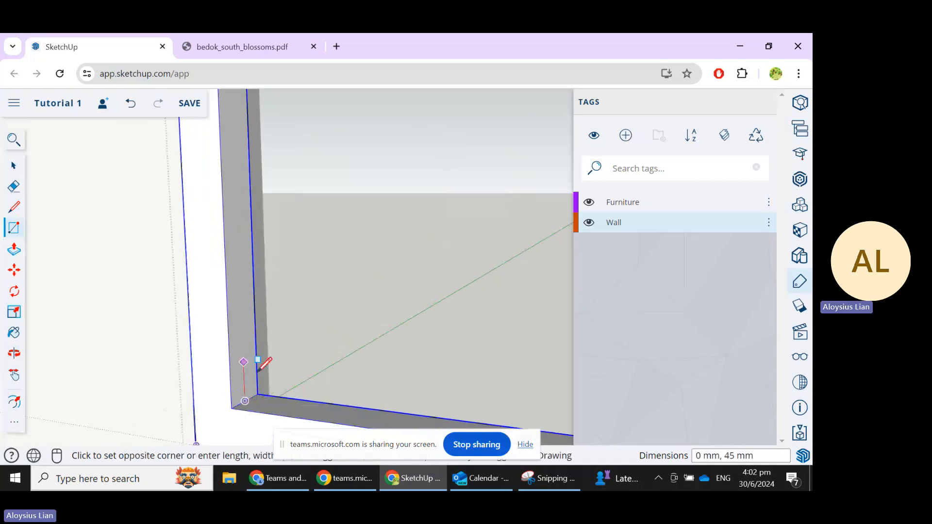
scroll(260, 369, "down", 1)
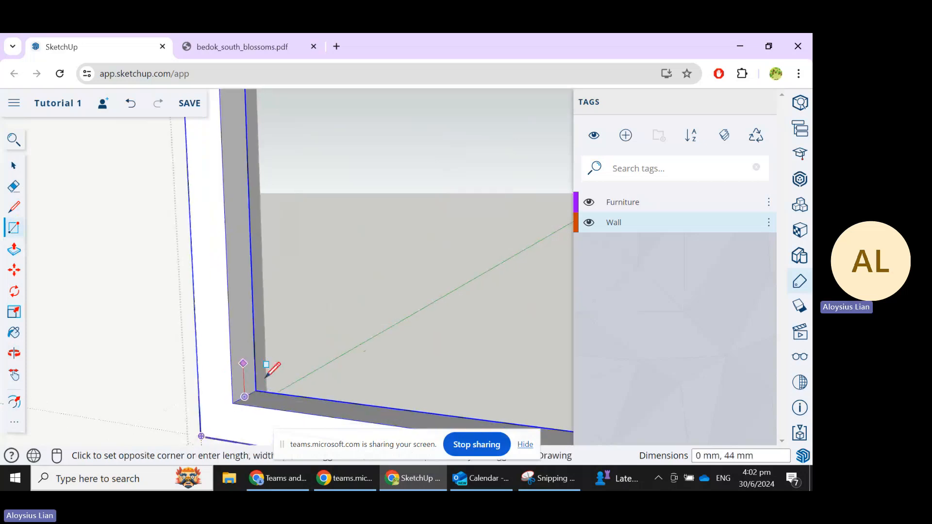
scroll(267, 377, "down", 3)
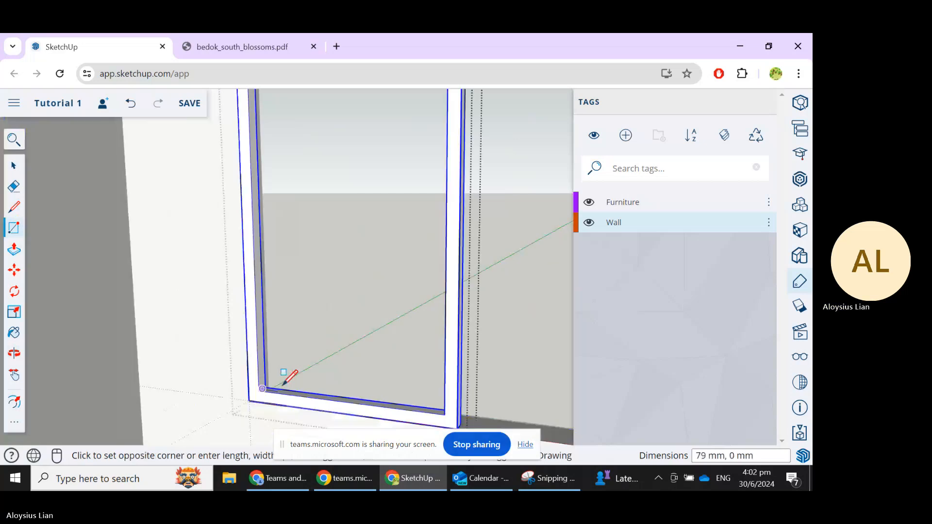
middle_click_drag(284, 384, 347, 355)
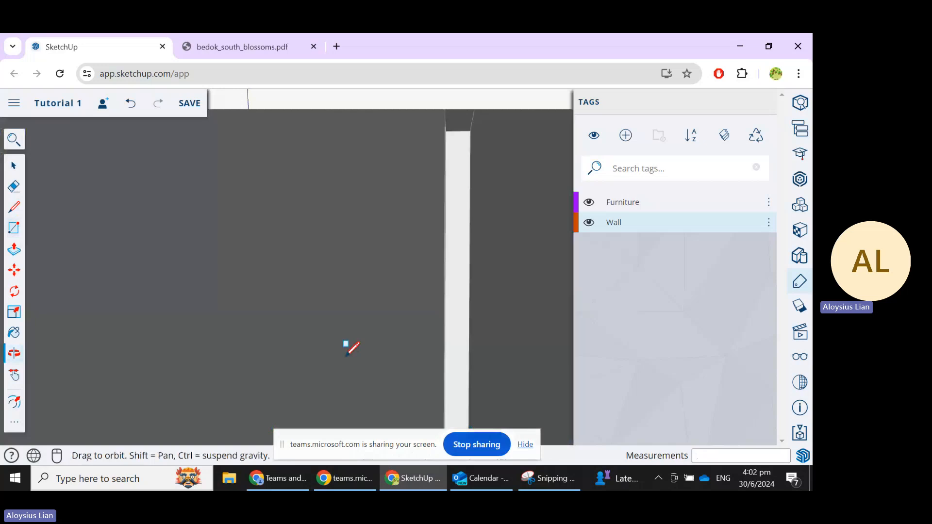
middle_click_drag(348, 355, 297, 135)
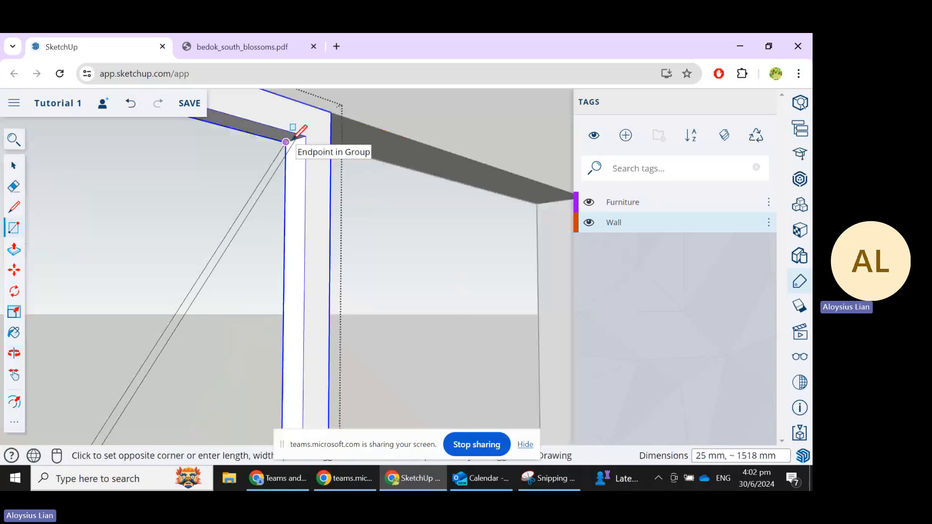
key("Escape")
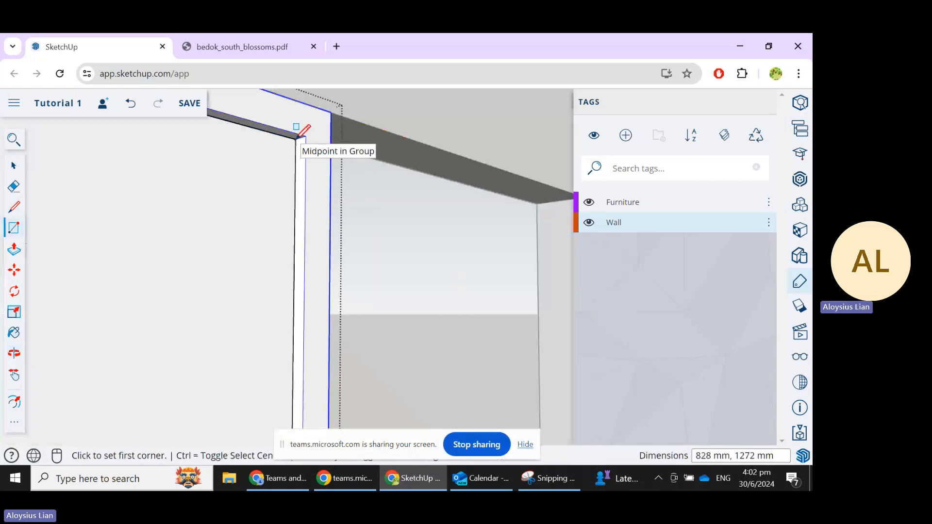
Make the rectangular pane face inside the window frame its own group.
left_click(13, 165)
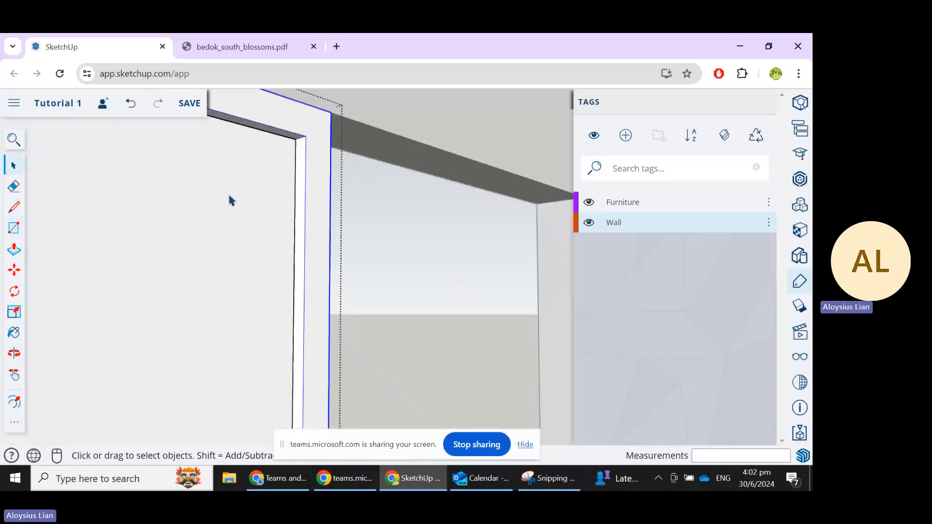
middle_click_drag(230, 196, 242, 249)
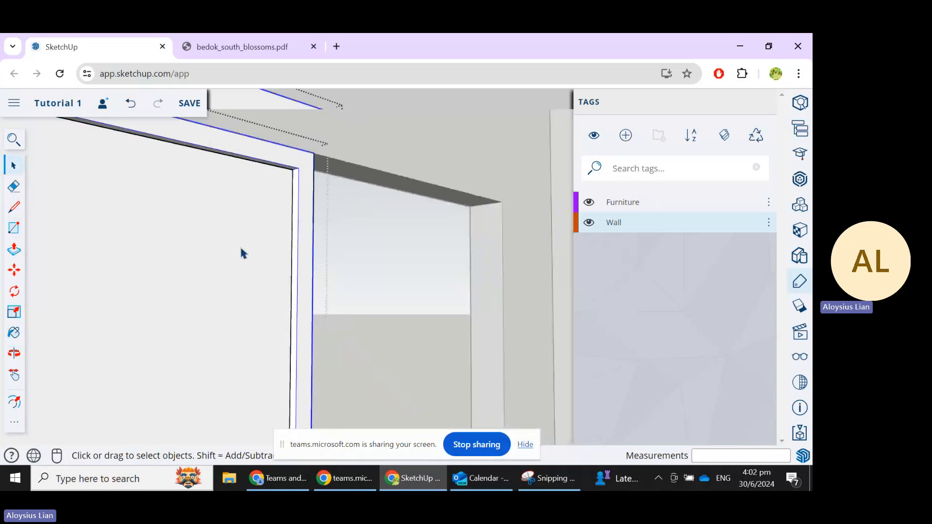
left_click(261, 264)
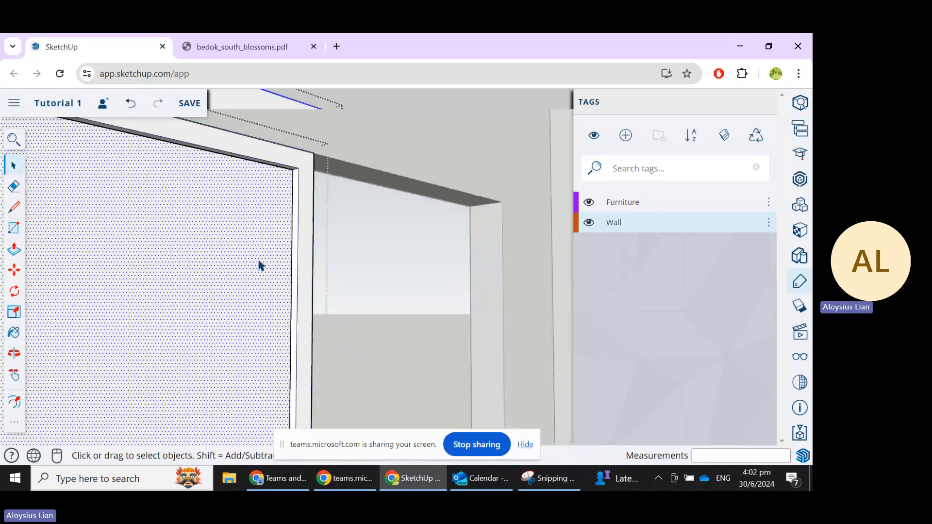
middle_click_drag(259, 261, 326, 291)
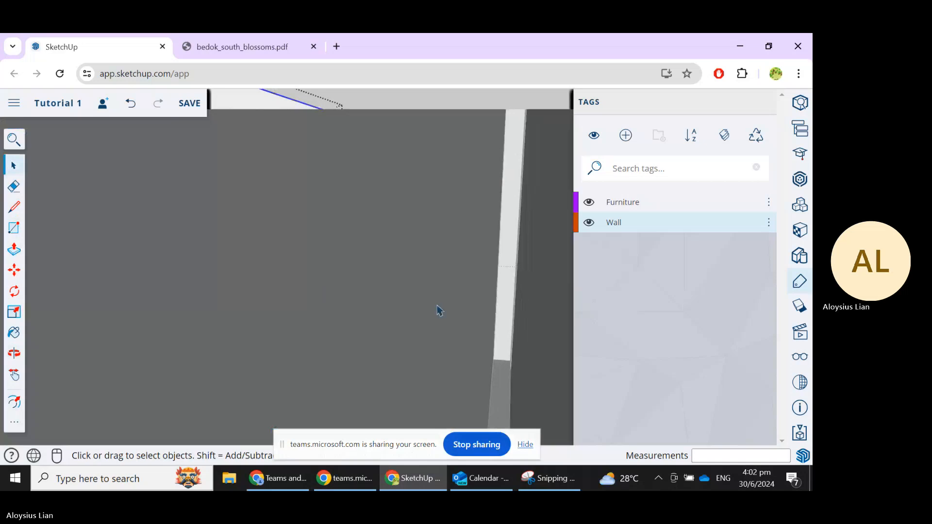
scroll(487, 293, "down", 10)
scroll(466, 298, "up", 5)
scroll(467, 306, "up", 4)
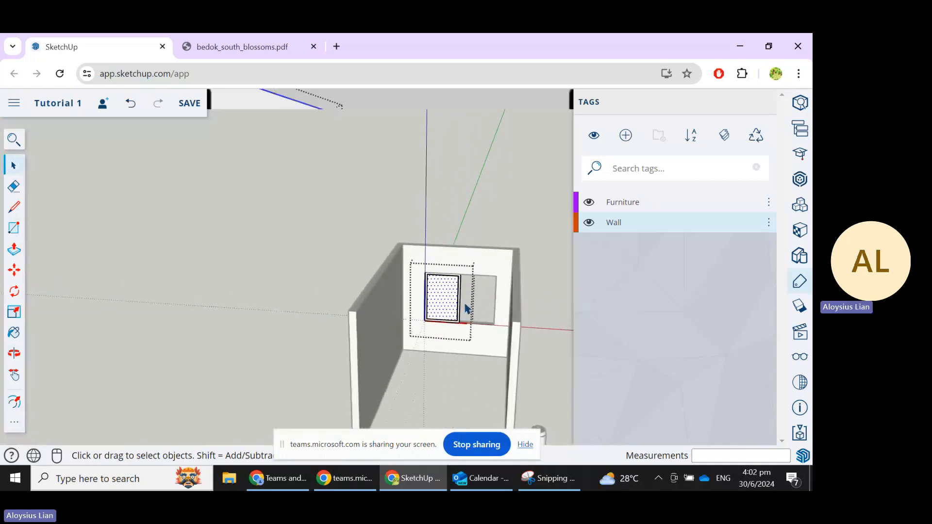
scroll(455, 305, "up", 8)
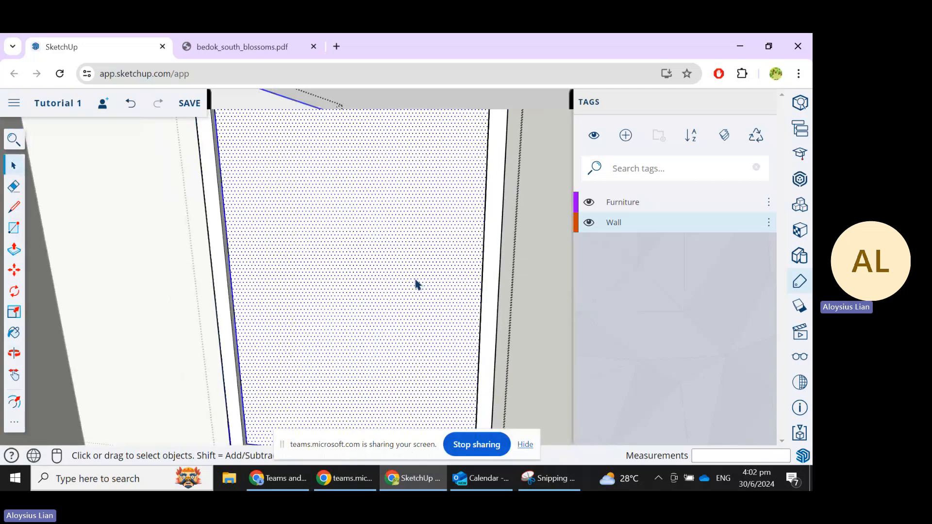
right_click(416, 284)
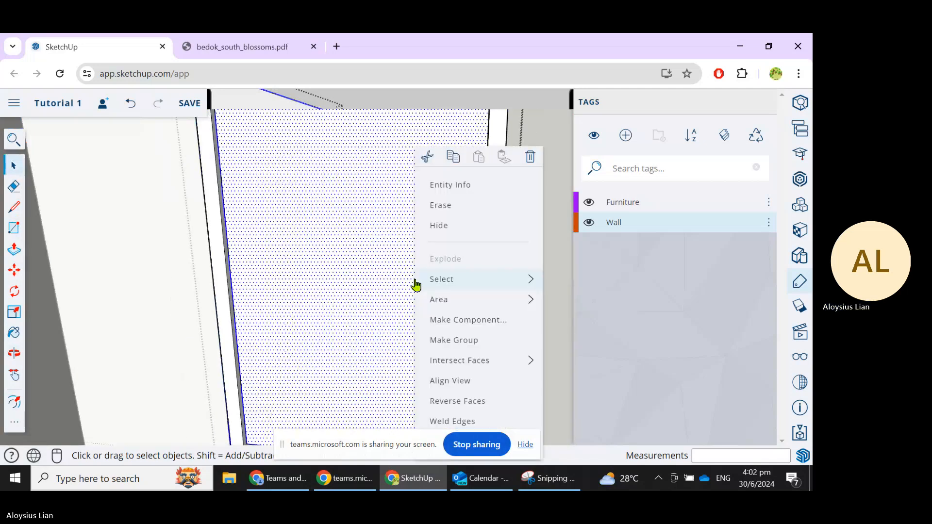
left_click(478, 345)
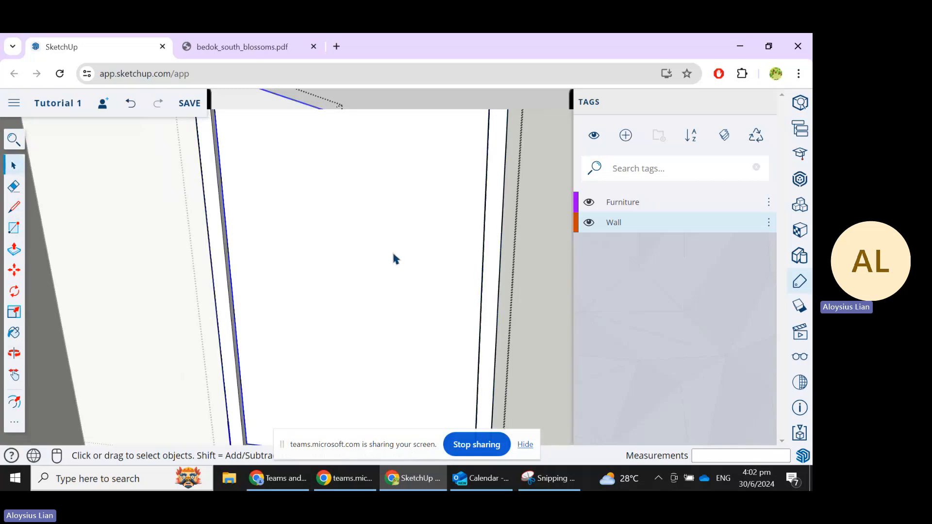
Finish editing the Window component and return to the room model.
scroll(366, 258, "down", 4)
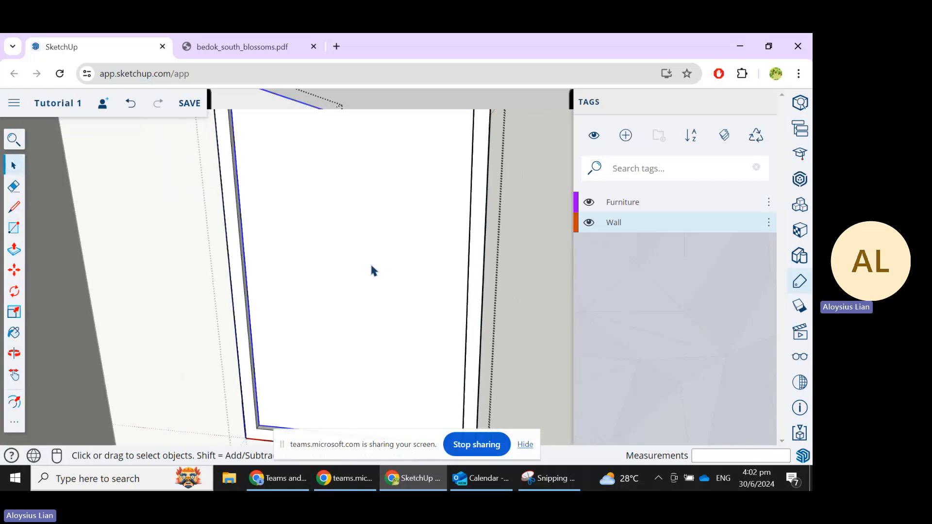
middle_click_drag(371, 267, 348, 348)
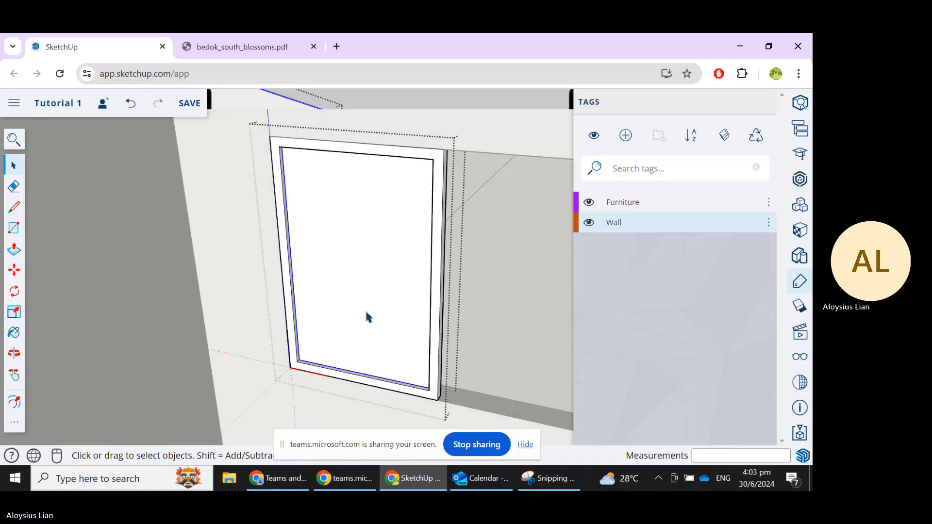
middle_click_drag(301, 247, 429, 260)
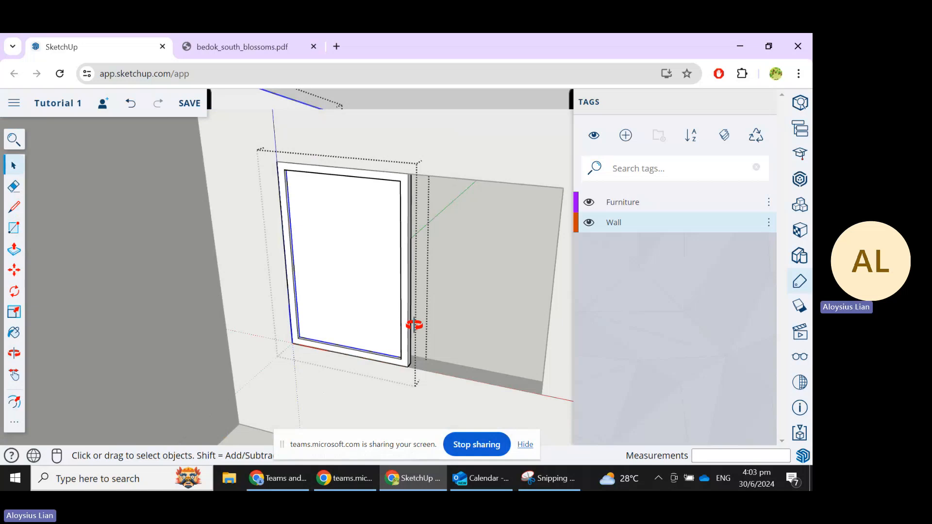
middle_click_drag(415, 325, 389, 311)
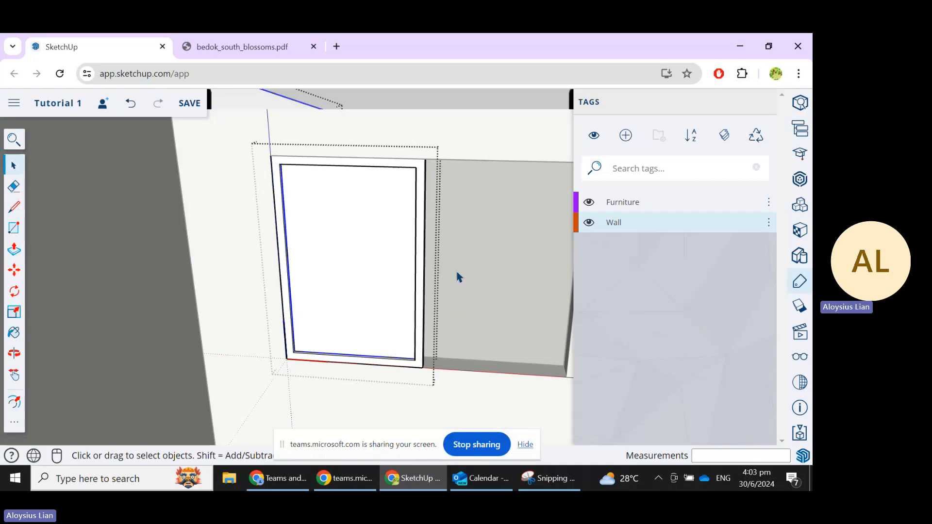
left_click(490, 263)
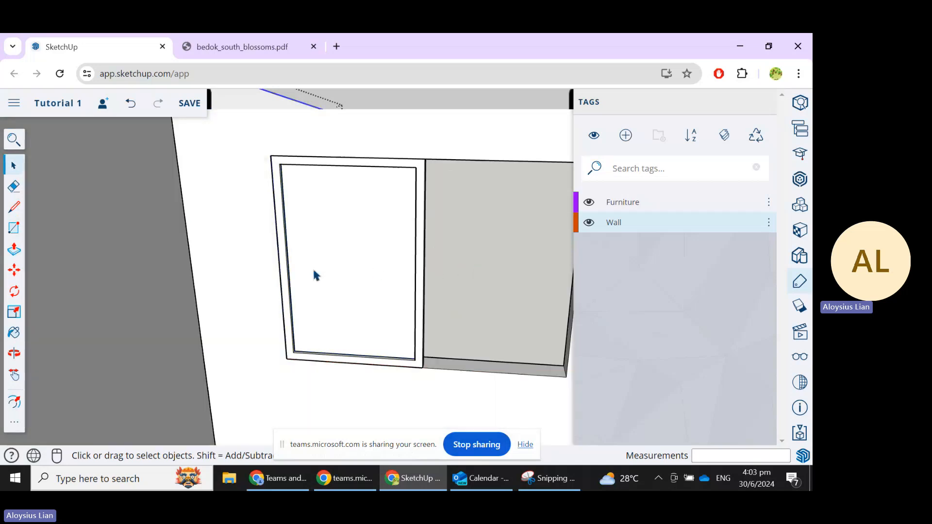
Copy the Window component 928 mm sideways by its lower corner to fill the empty half of the wall opening.
scroll(290, 271, "down", 2)
scroll(373, 326, "up", 1)
left_click(363, 323)
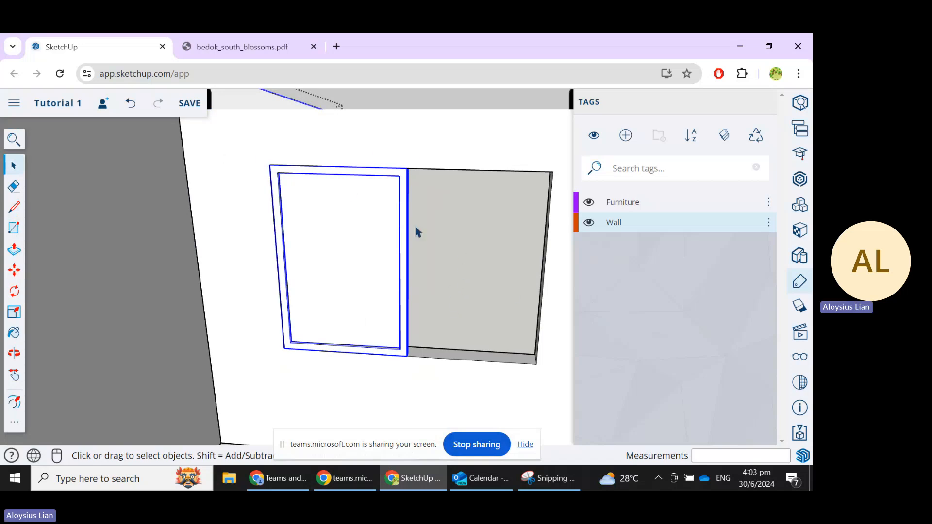
left_click(18, 275)
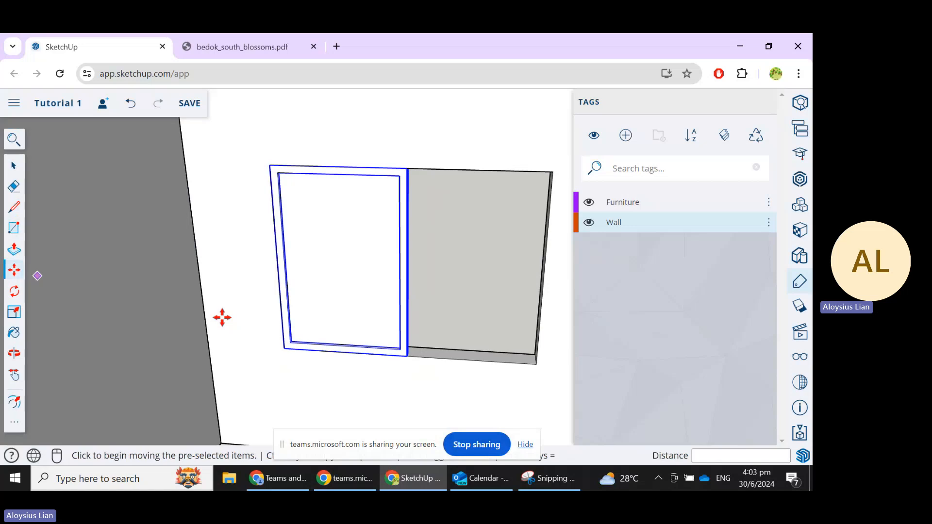
left_click(284, 349)
key("ctrl")
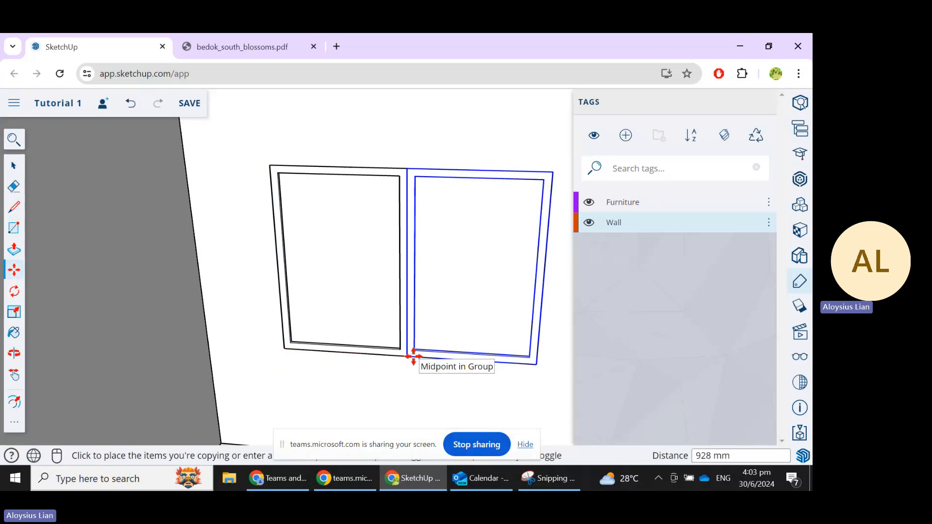
left_click(414, 357)
left_click(13, 166)
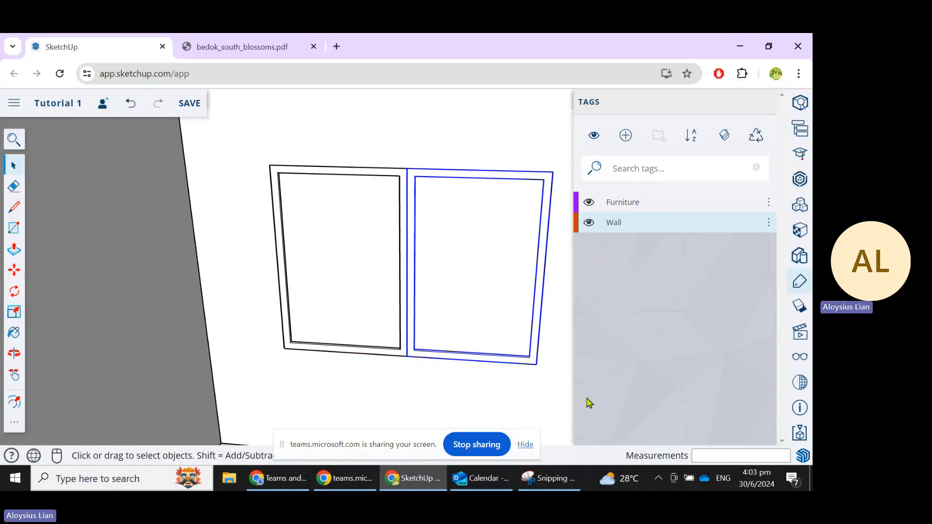
Move the copied Window component 50 mm back along the green axis so it sits behind the first window's frame.
scroll(512, 362, "up", 2)
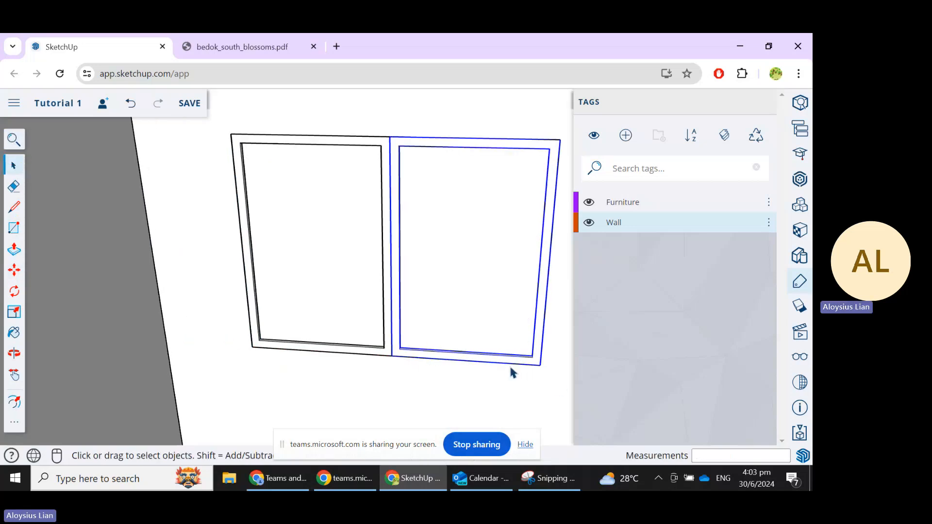
middle_click_drag(511, 369, 410, 387)
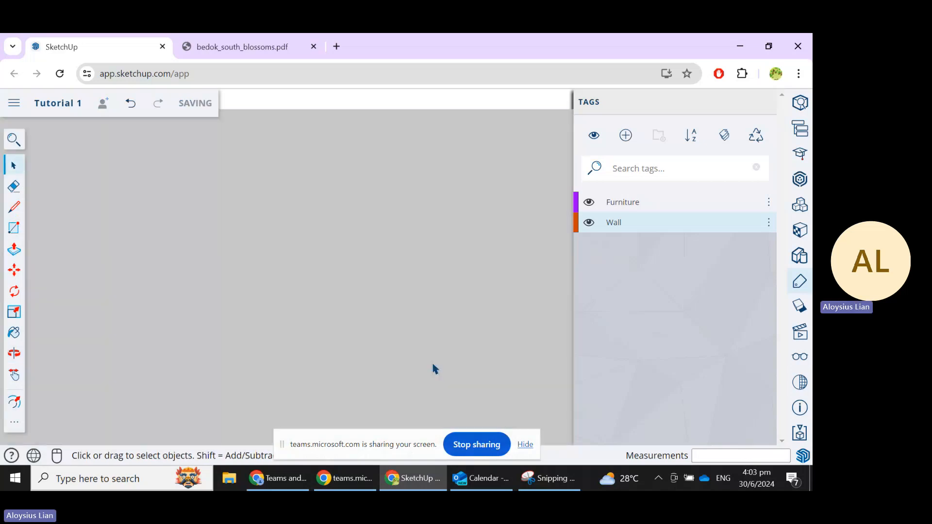
scroll(433, 365, "down", 5)
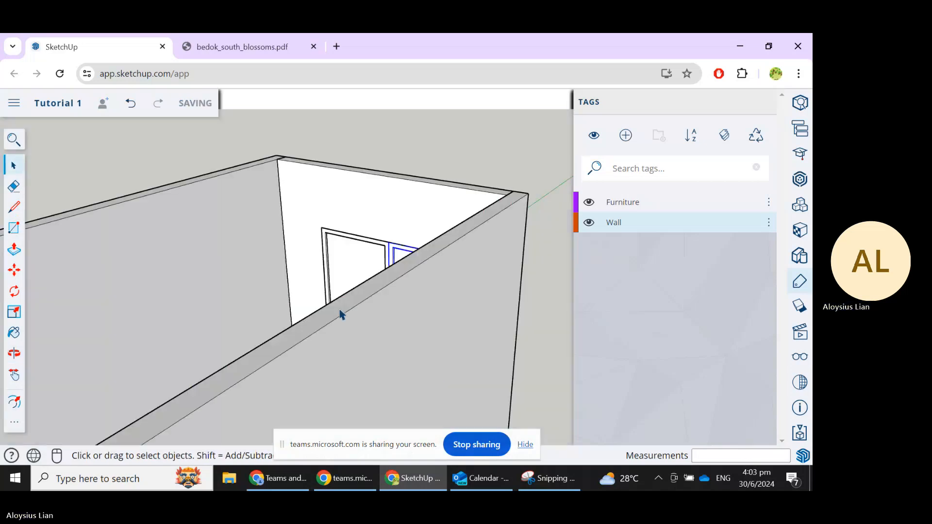
scroll(343, 314, "up", 5)
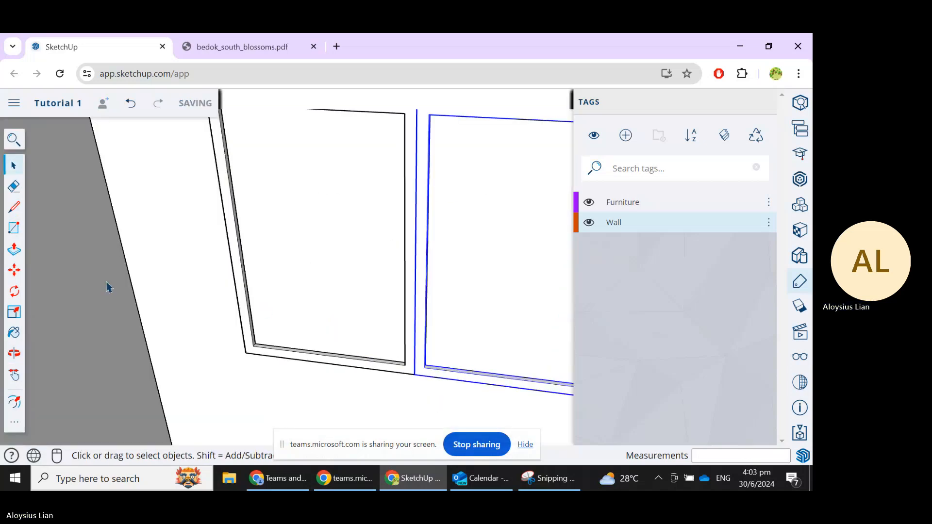
left_click(15, 275)
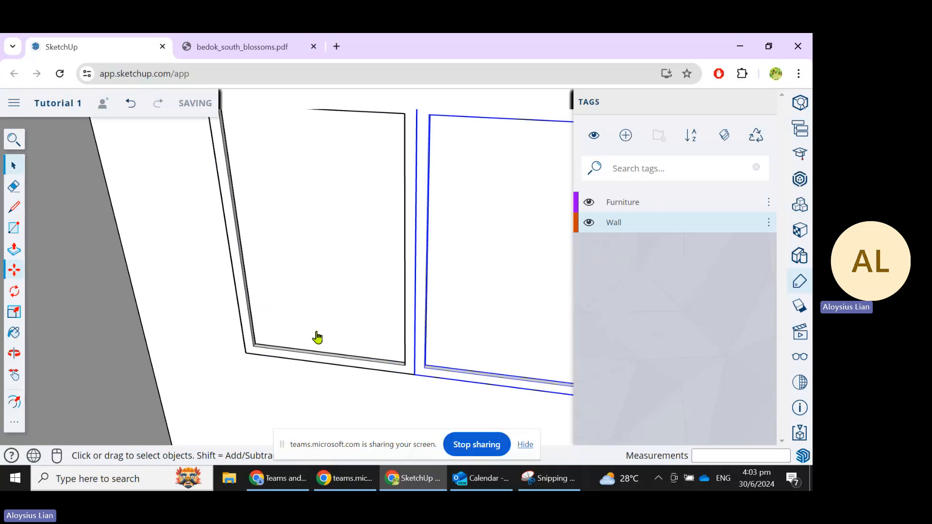
left_click(420, 371)
scroll(420, 371, "up", 2)
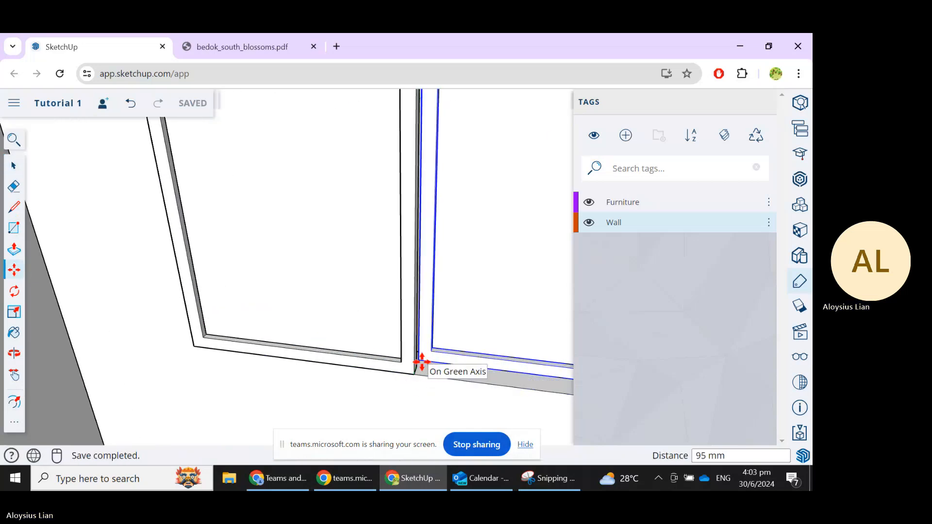
left_click(418, 368)
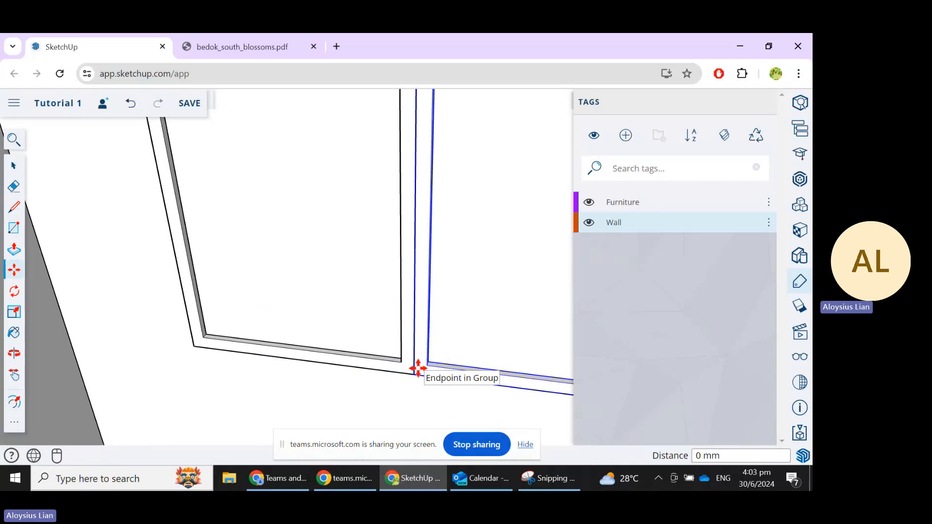
scroll(418, 371, "up", 1)
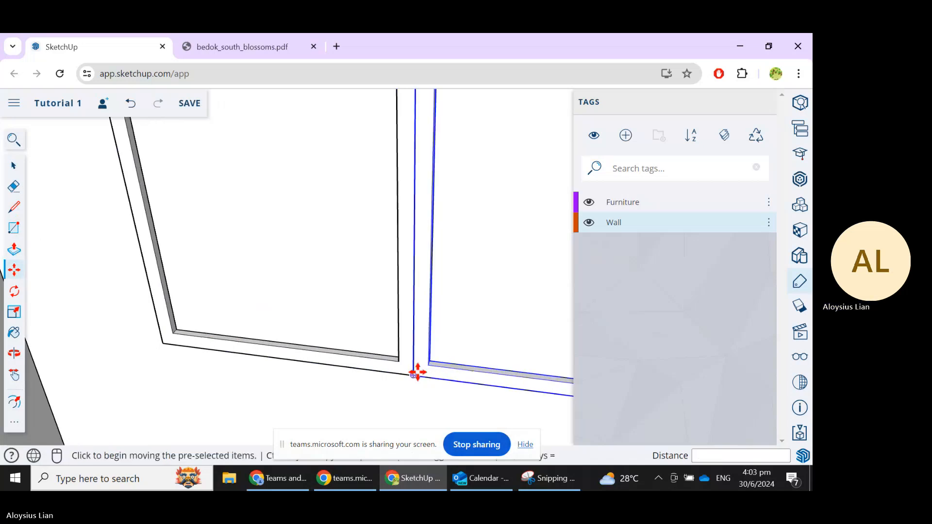
left_click(417, 373)
scroll(418, 372, "up", 1)
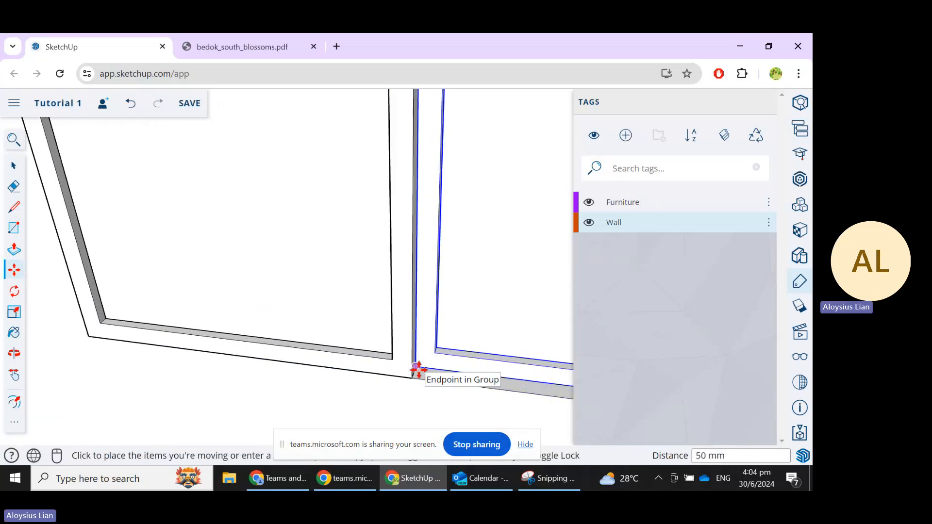
left_click(418, 370)
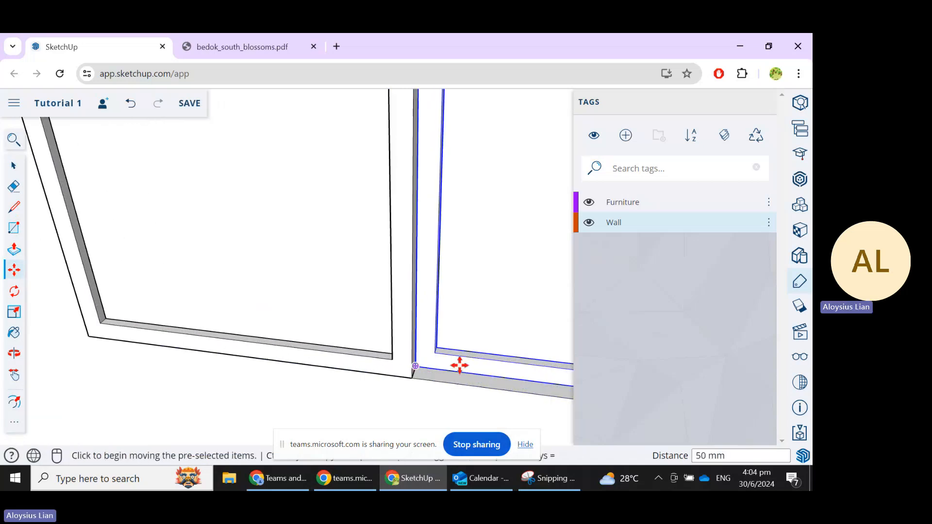
left_click(13, 165)
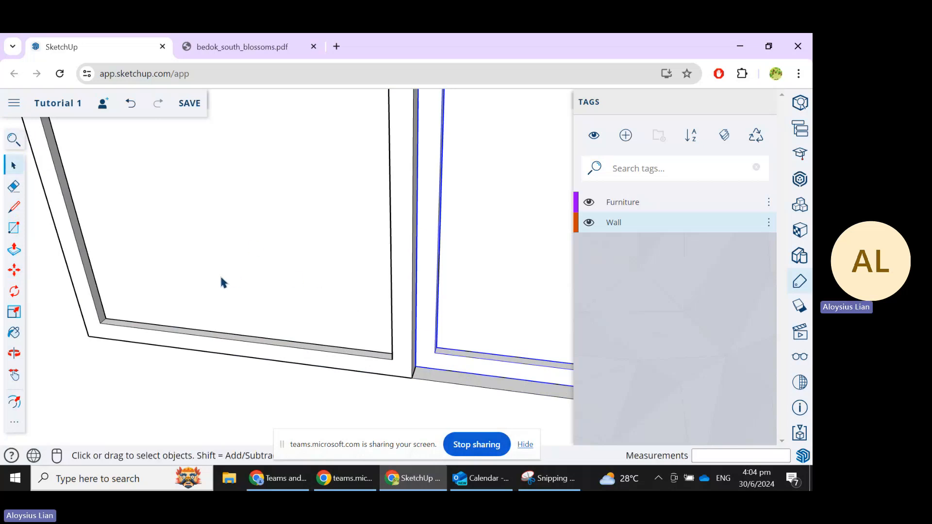
Open the original Window component, the front one of the two sliding panels, for editing.
scroll(221, 280, "down", 5)
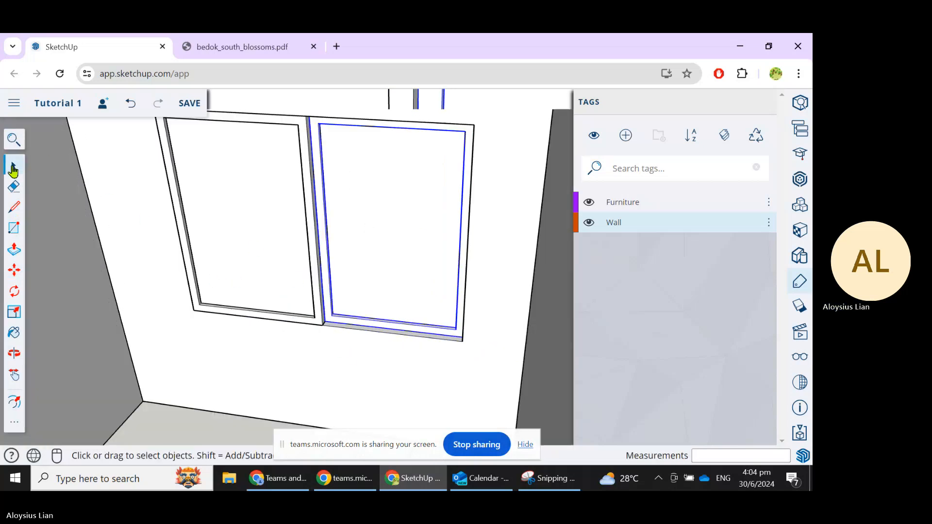
scroll(499, 338, "down", 3)
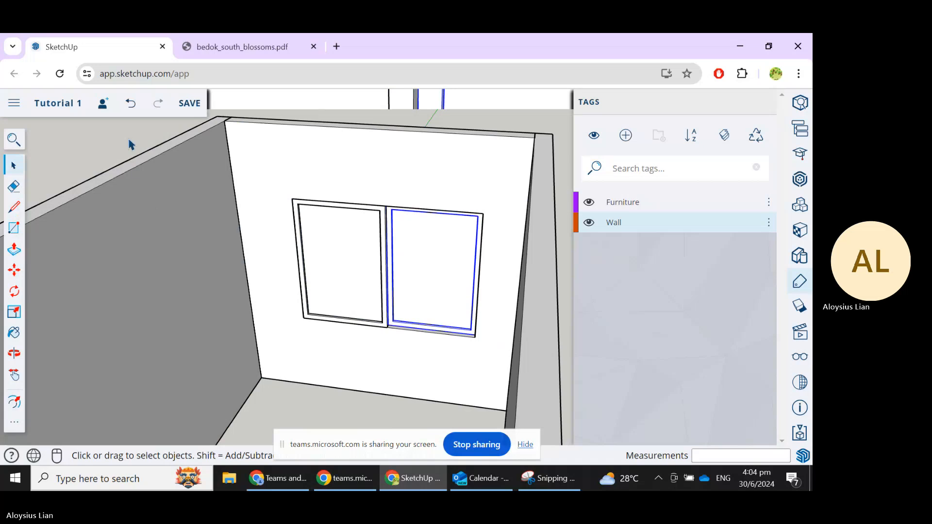
key("o")
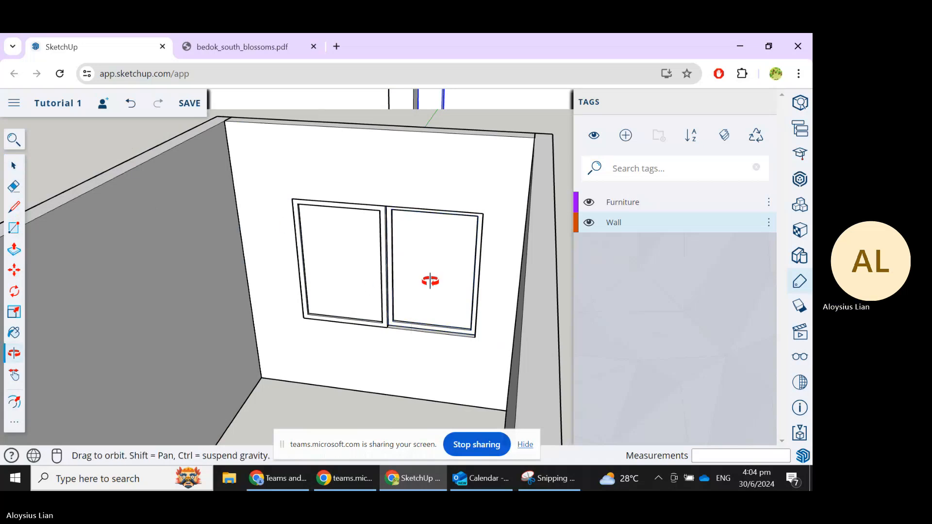
key("space")
scroll(396, 281, "up", 5)
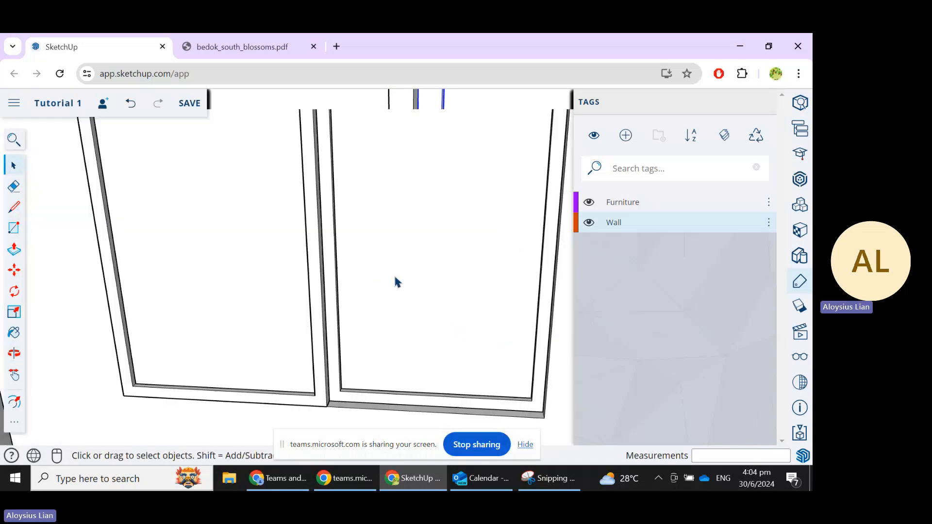
key("o")
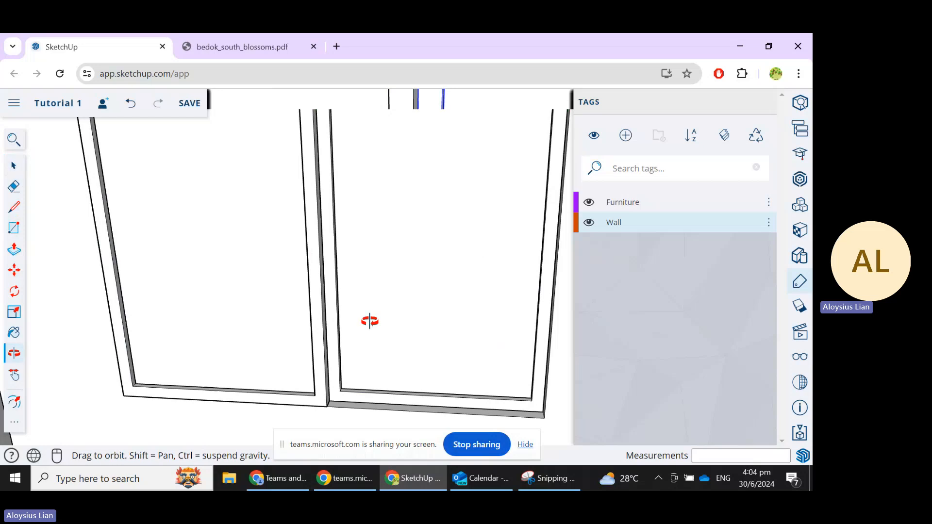
middle_click_drag(370, 321, 313, 306)
scroll(311, 307, "up", 2)
left_click(294, 304)
scroll(298, 299, "down", 1)
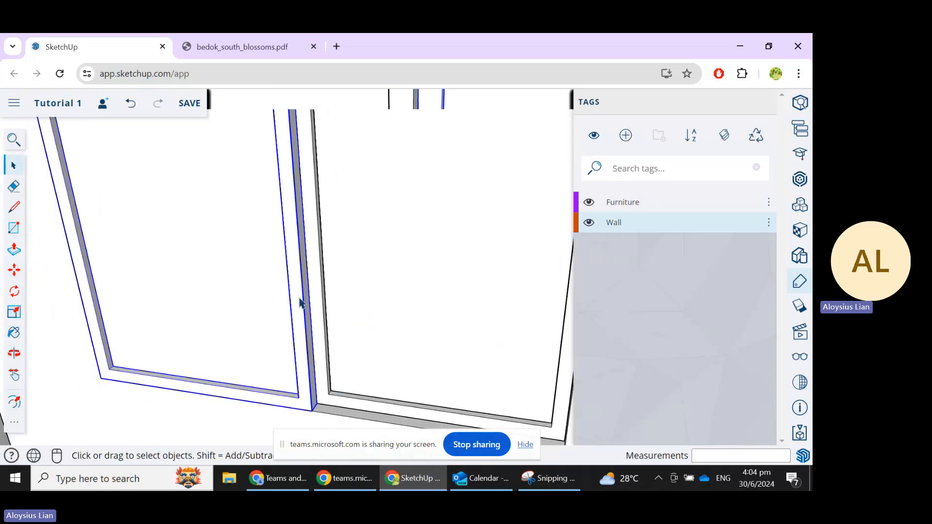
scroll(303, 296, "down", 1)
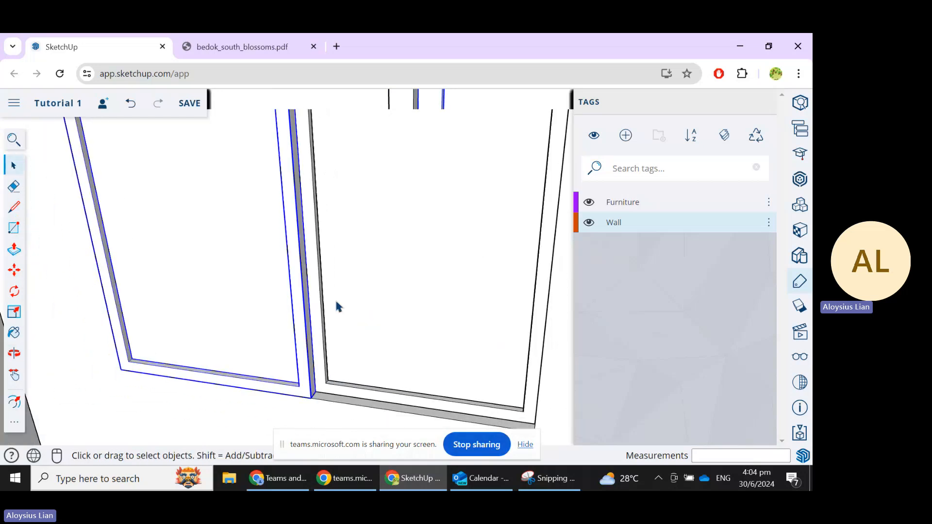
double_click(261, 292)
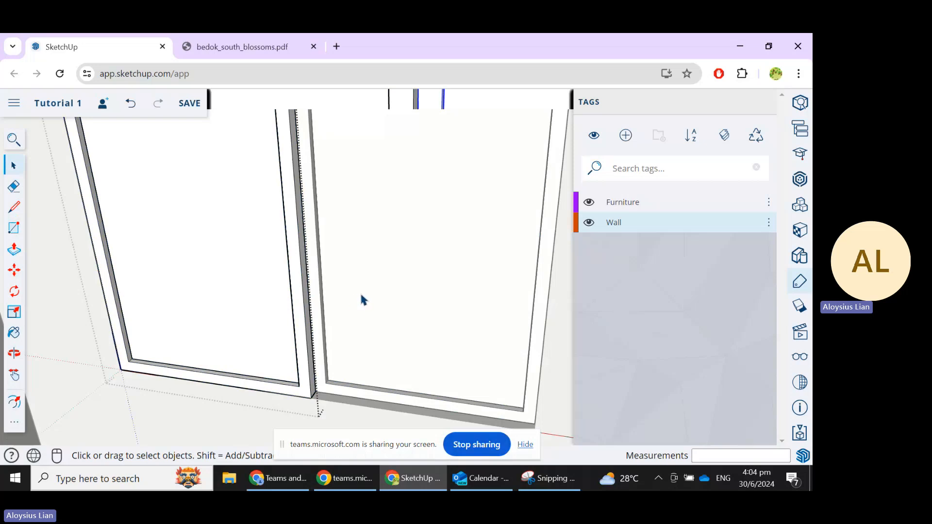
scroll(457, 312, "down", 2)
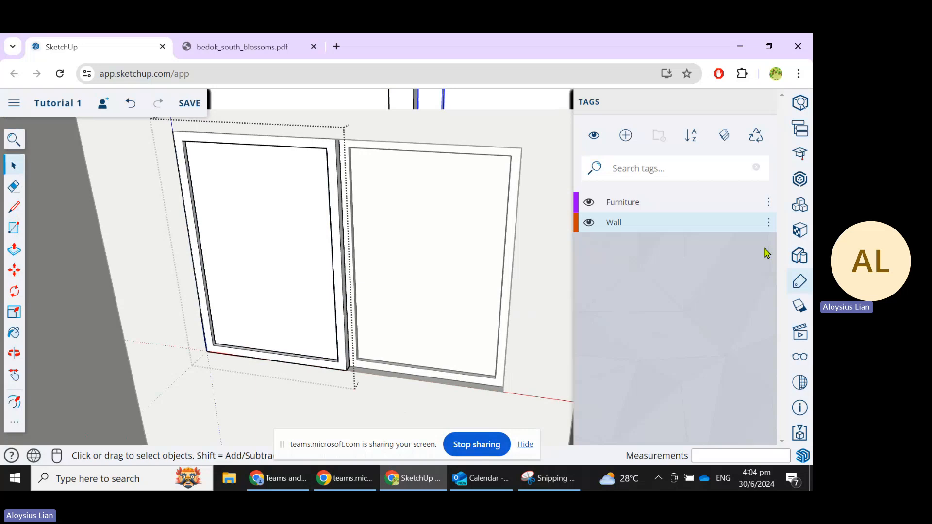
Bring up the materials used in the model and show them as a list.
left_click(802, 232)
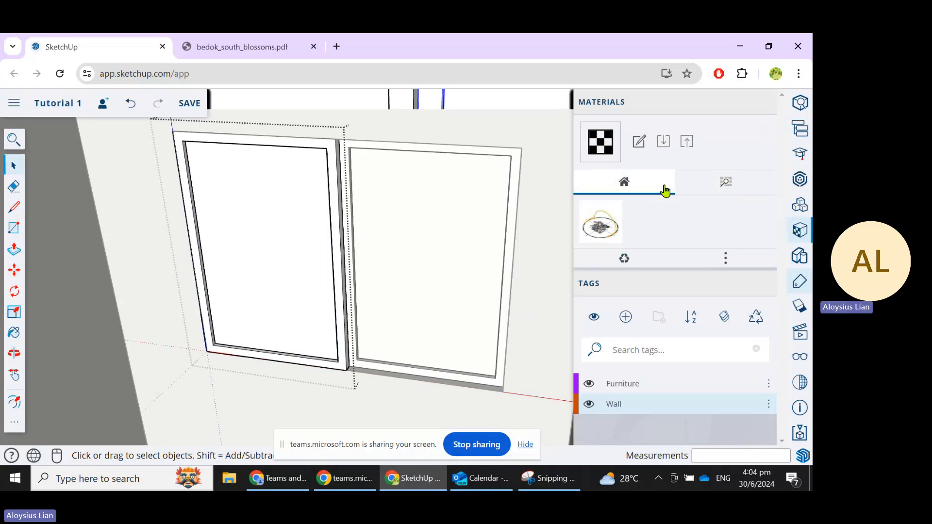
left_click(726, 258)
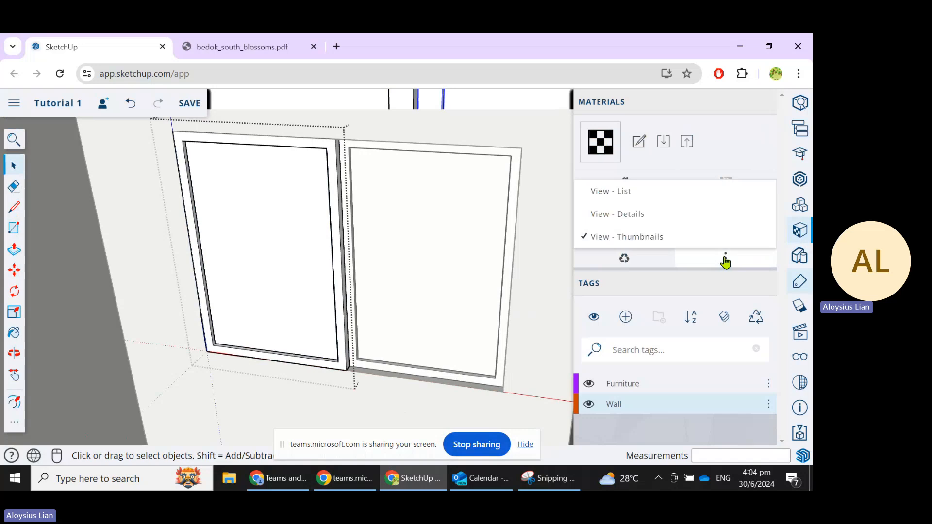
left_click(639, 192)
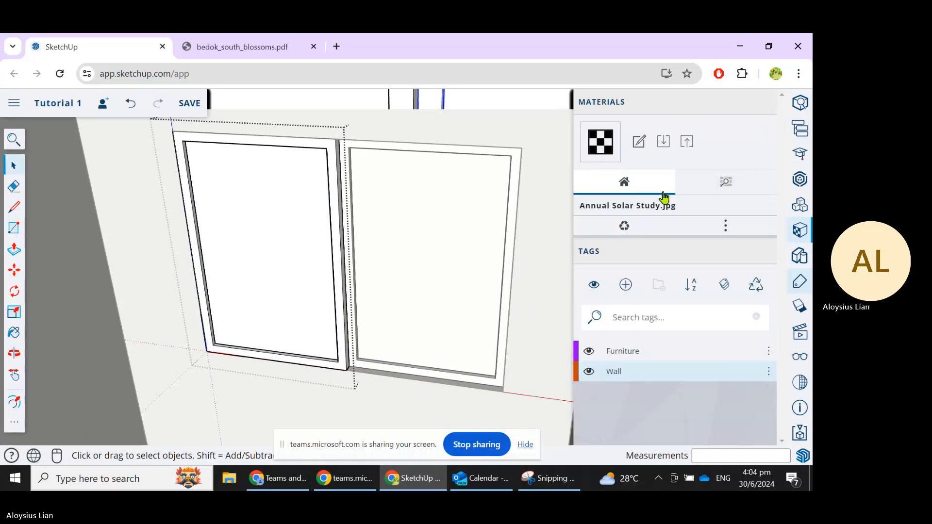
Paint the window frame group with the first plain light-grey material of the Metal collection.
left_click(737, 189)
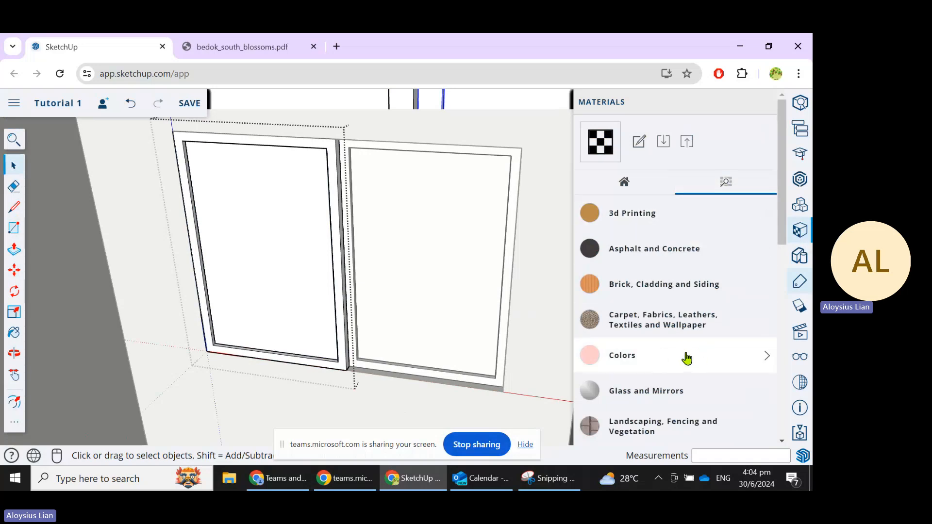
scroll(687, 358, "down", 3)
left_click(675, 339)
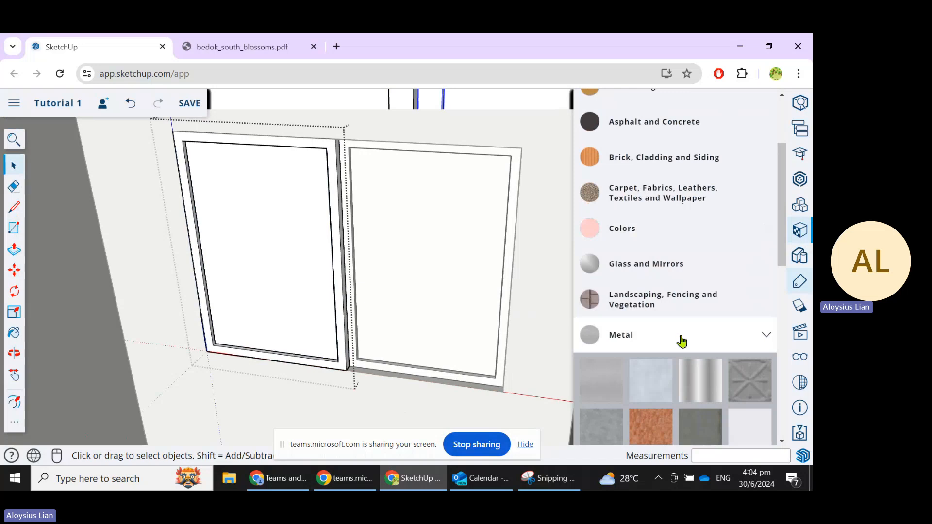
scroll(683, 342, "down", 1)
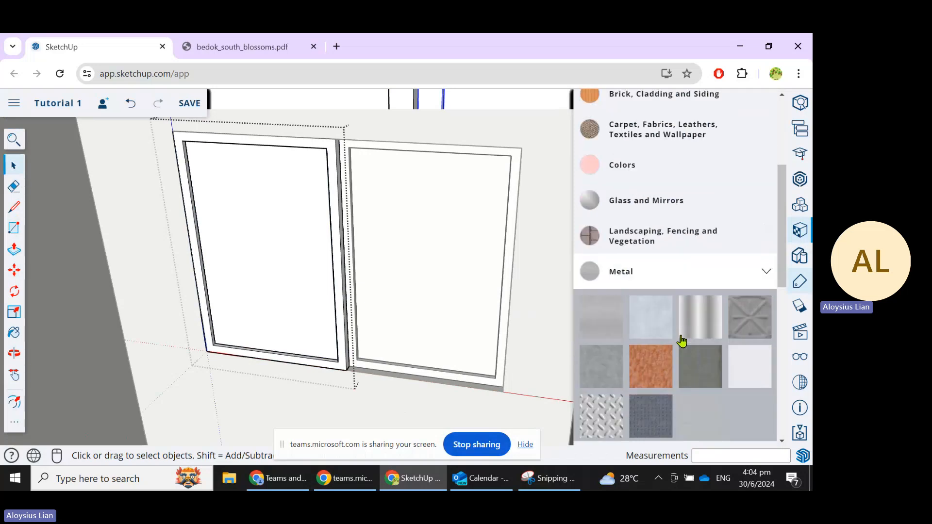
left_click(618, 322)
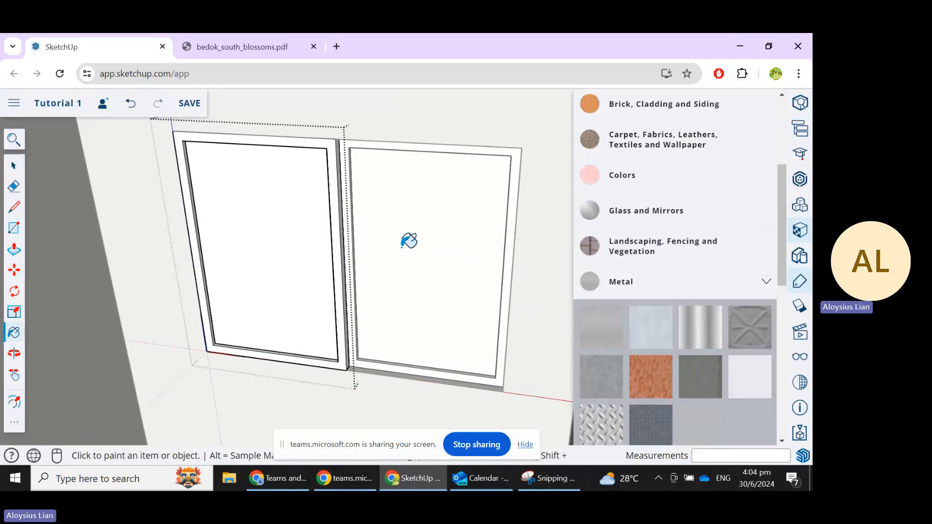
left_click(336, 198)
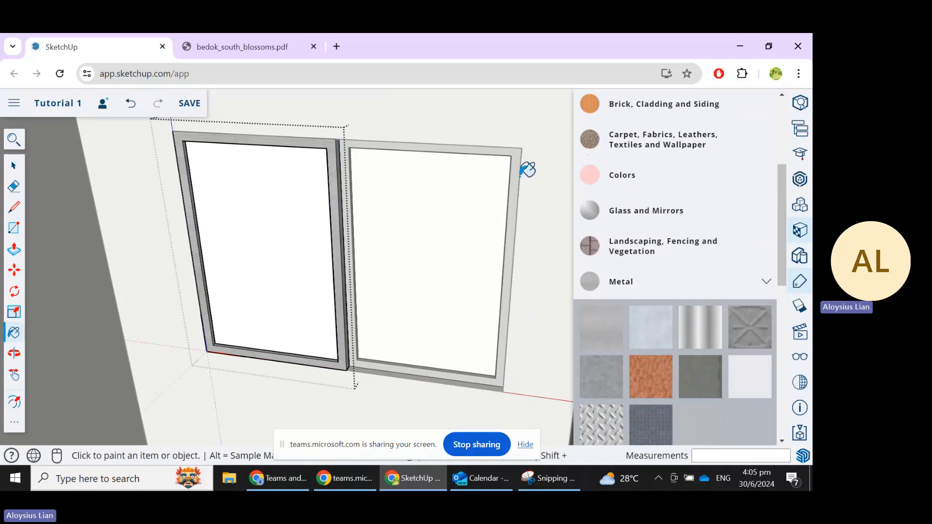
left_click(14, 165)
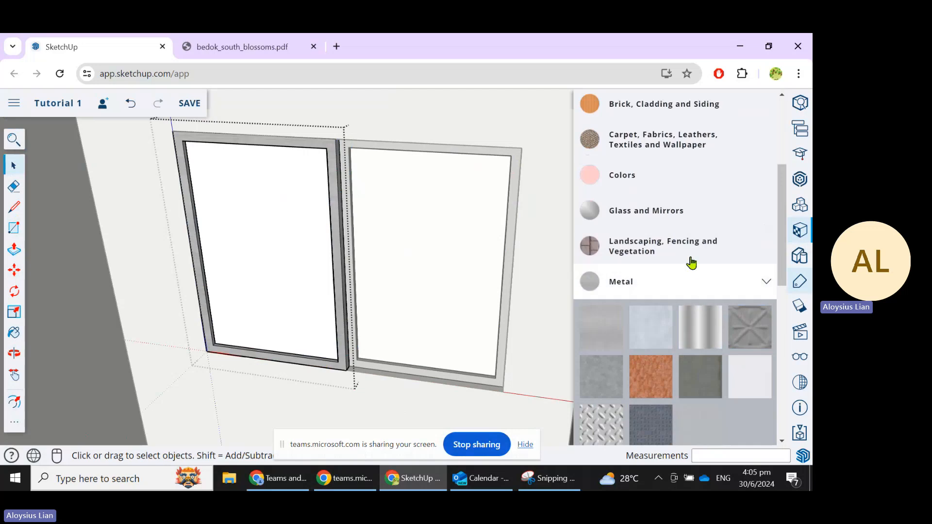
Paint the Window component's glass pane with the translucent grey material of the Glass and Mirrors collection, and leave the component.
scroll(687, 257, "up", 2)
left_click(675, 276)
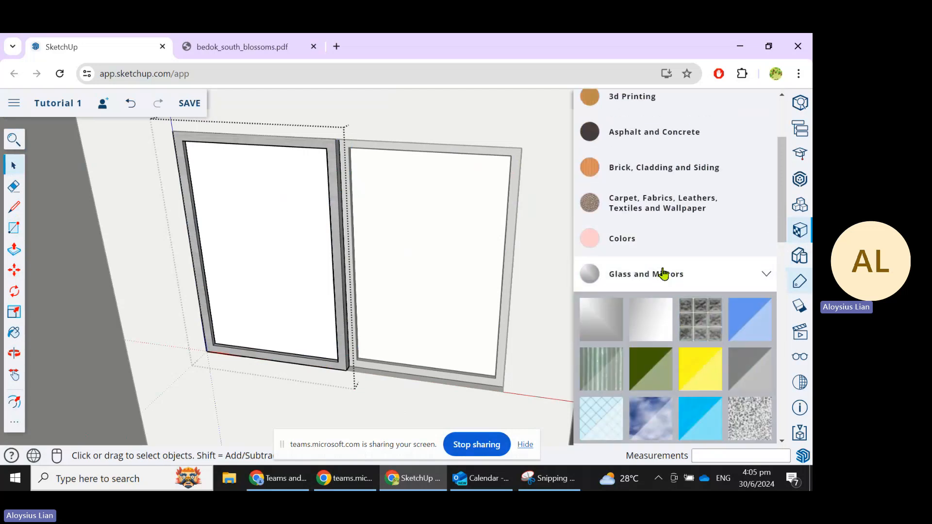
left_click(690, 313)
scroll(693, 331, "down", 2)
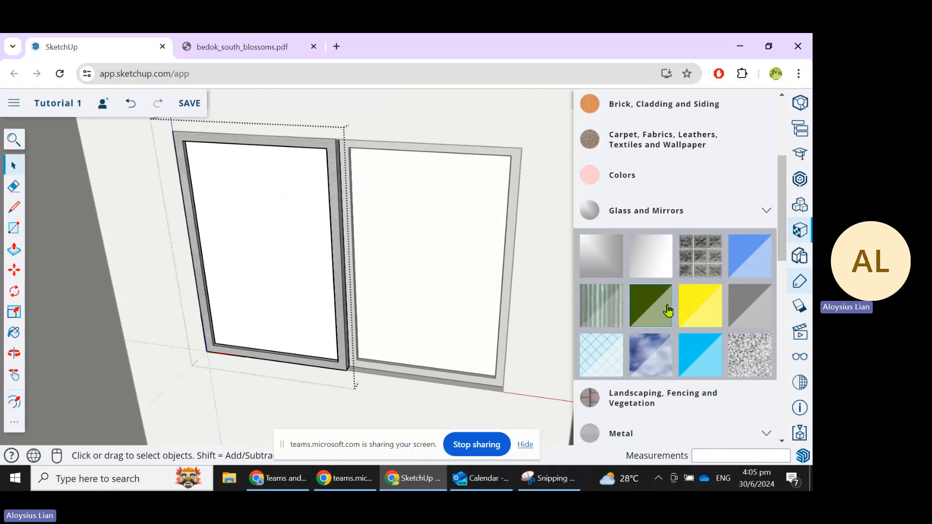
left_click(639, 301)
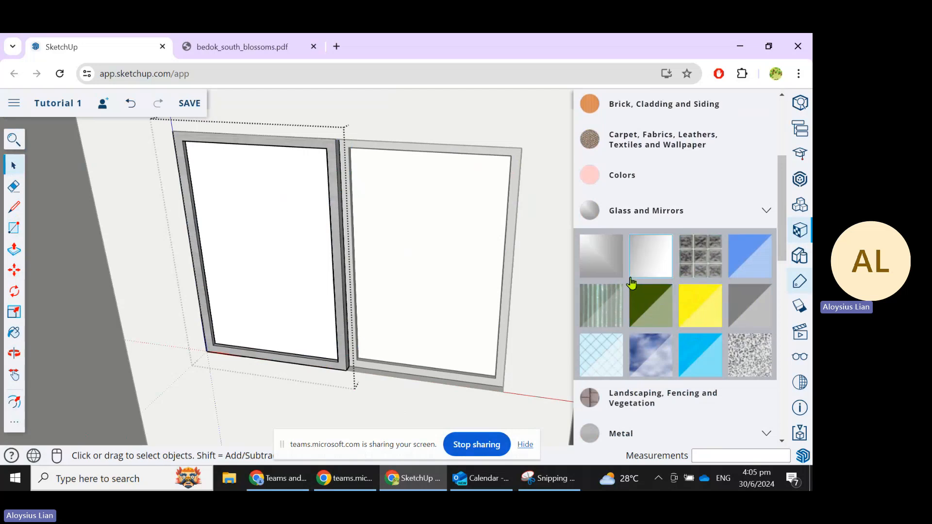
left_click(759, 313)
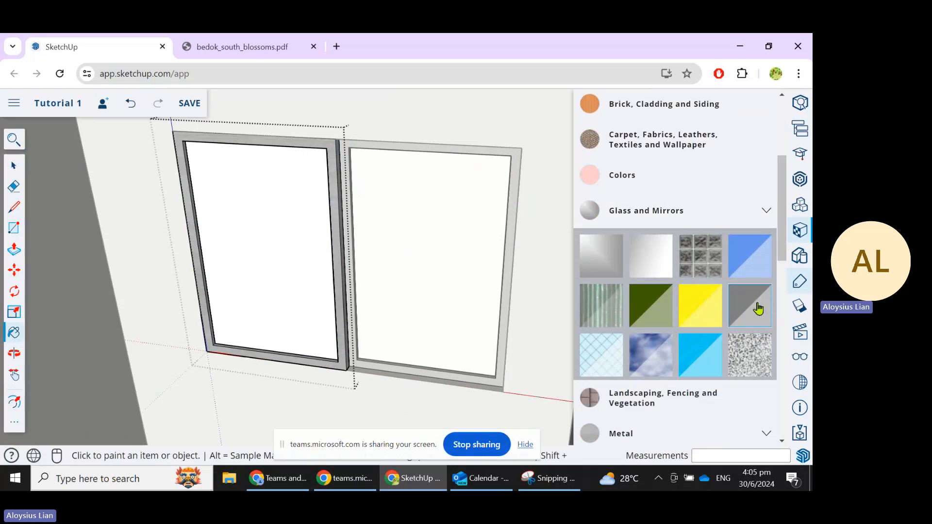
left_click(250, 225)
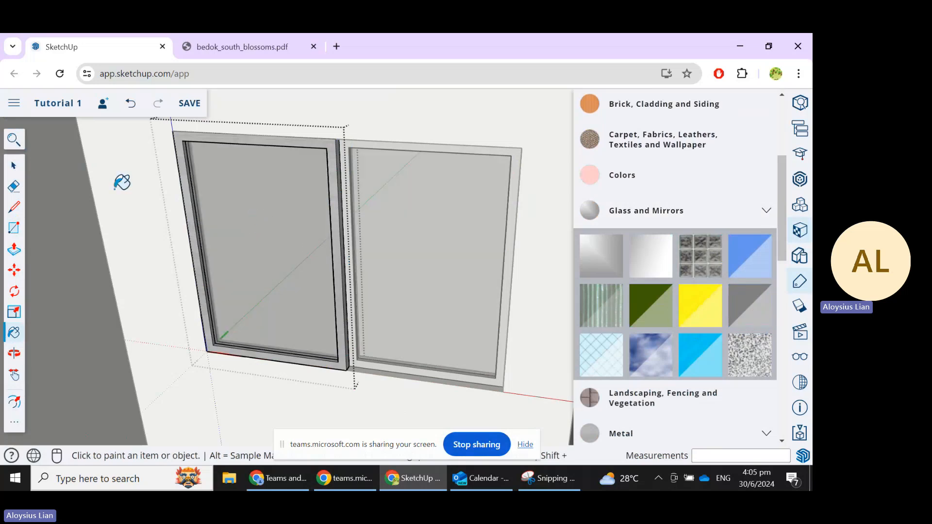
left_click(13, 167)
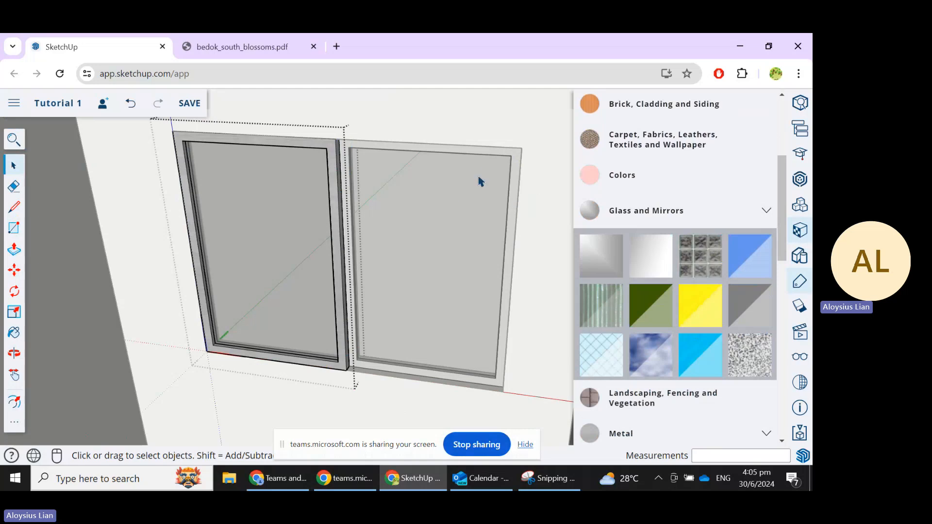
scroll(388, 217, "down", 4)
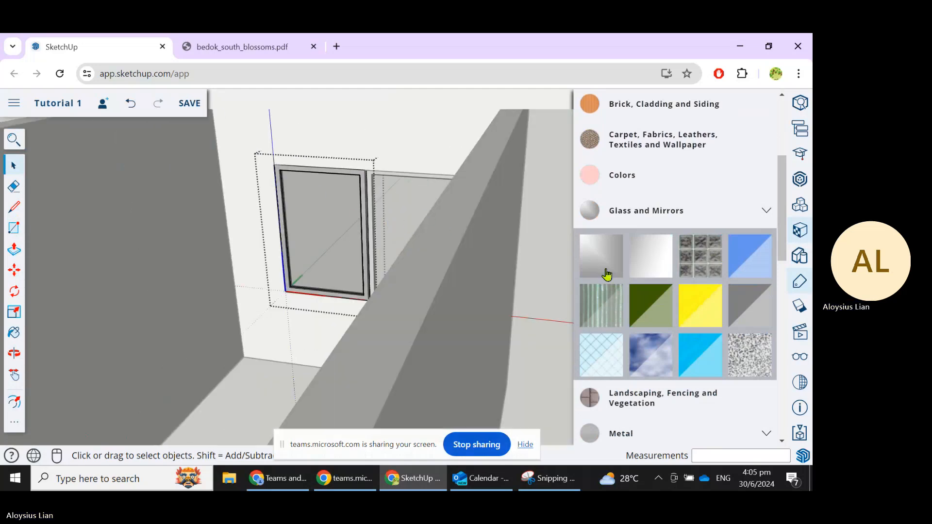
key("Escape")
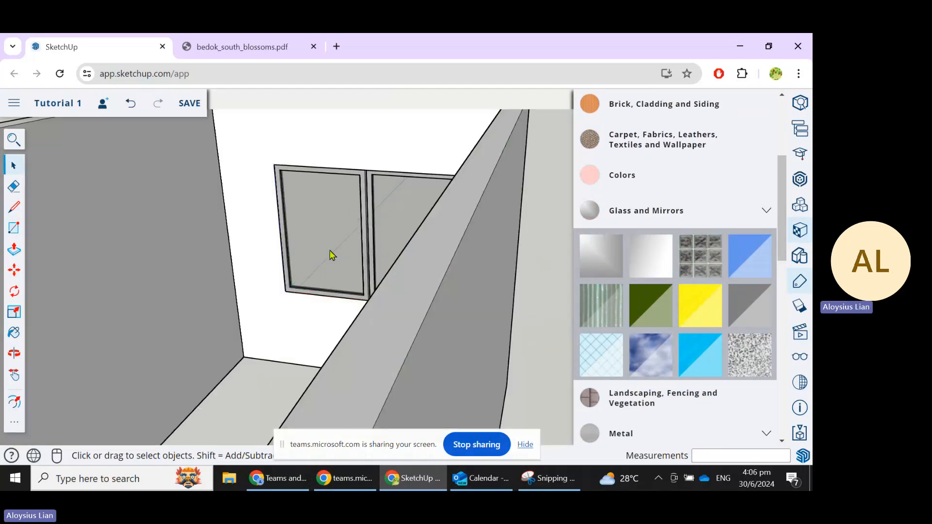
Examine the two glazed windows in the back wall from several angles inside and in front of the room.
key("o")
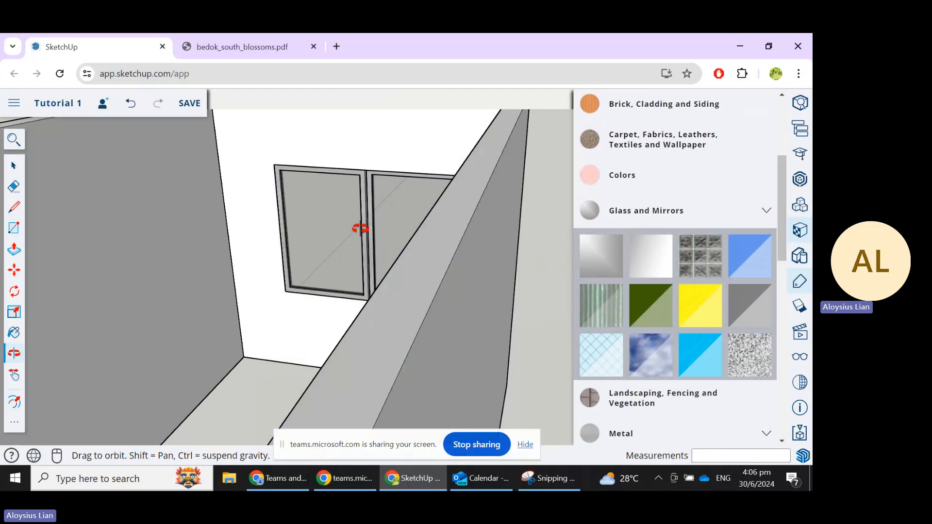
middle_click_drag(360, 228, 413, 197)
scroll(415, 270, "down", 4)
middle_click_drag(414, 271, 381, 295)
scroll(373, 258, "up", 3)
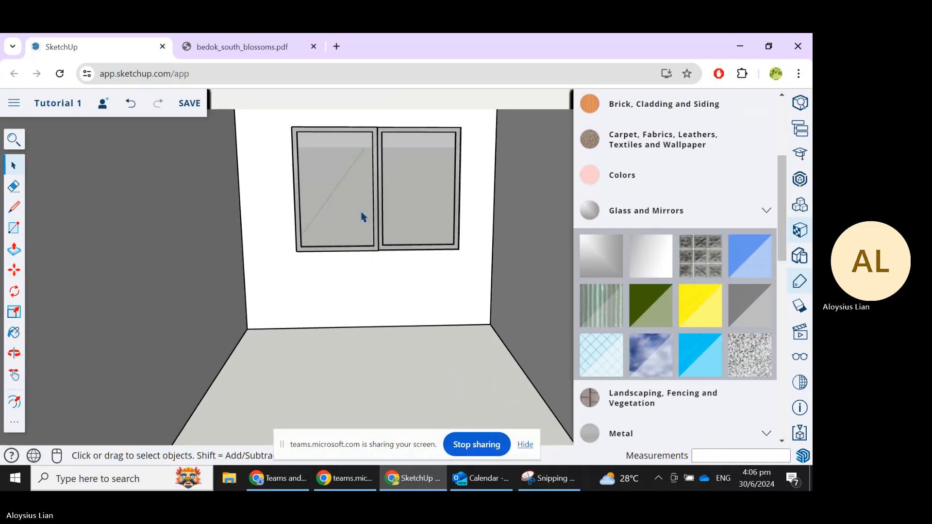
scroll(369, 219, "down", 2)
middle_click_drag(398, 318, 426, 321)
scroll(426, 321, "up", 2)
scroll(426, 322, "down", 1)
scroll(411, 305, "down", 1)
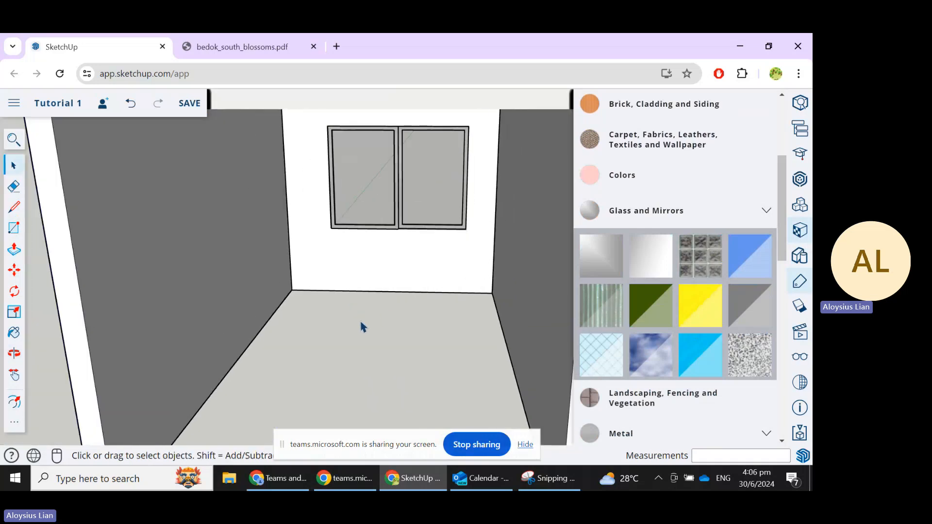
middle_click_drag(362, 327, 395, 349)
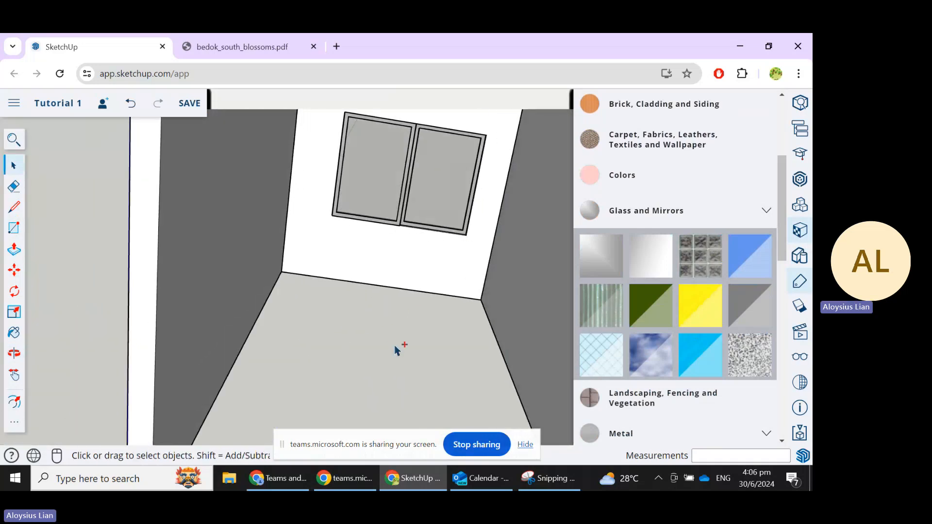
middle_click_drag(304, 306, 324, 321)
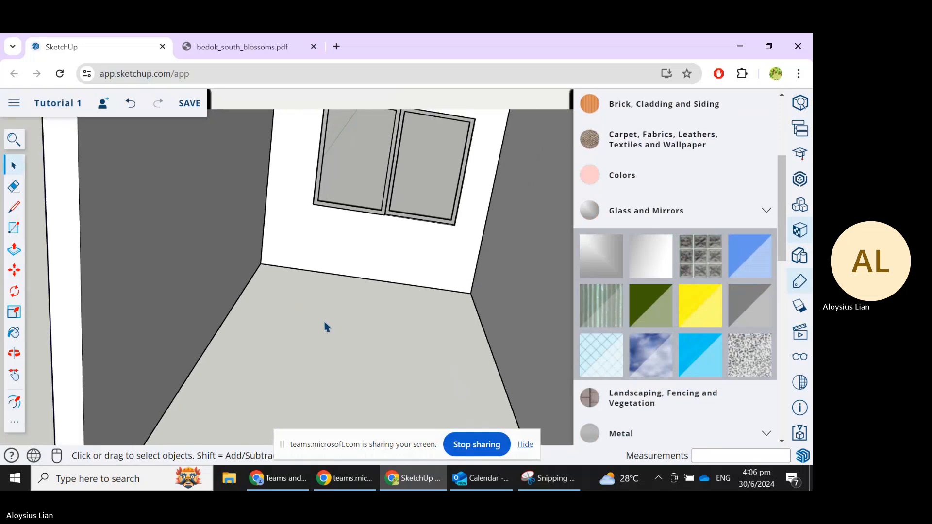
scroll(359, 335, "down", 2)
middle_click_drag(392, 348, 370, 297)
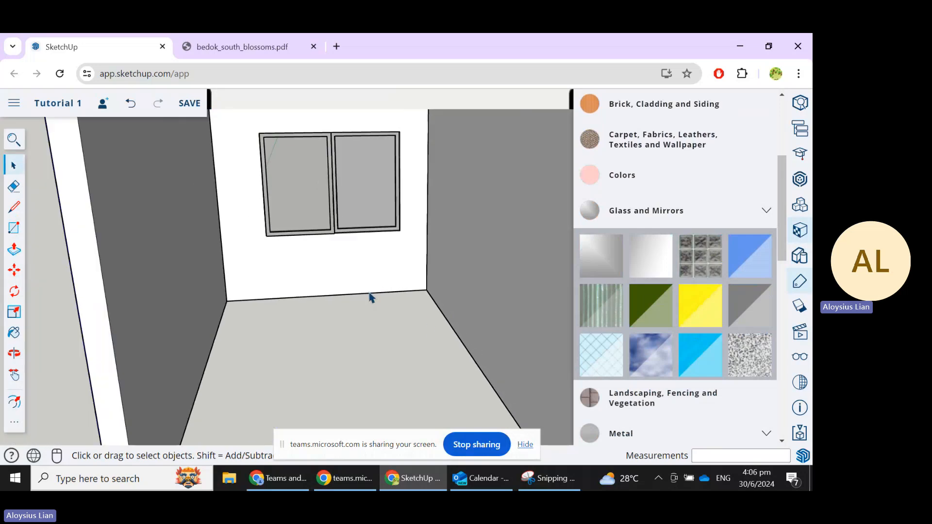
scroll(370, 297, "down", 1)
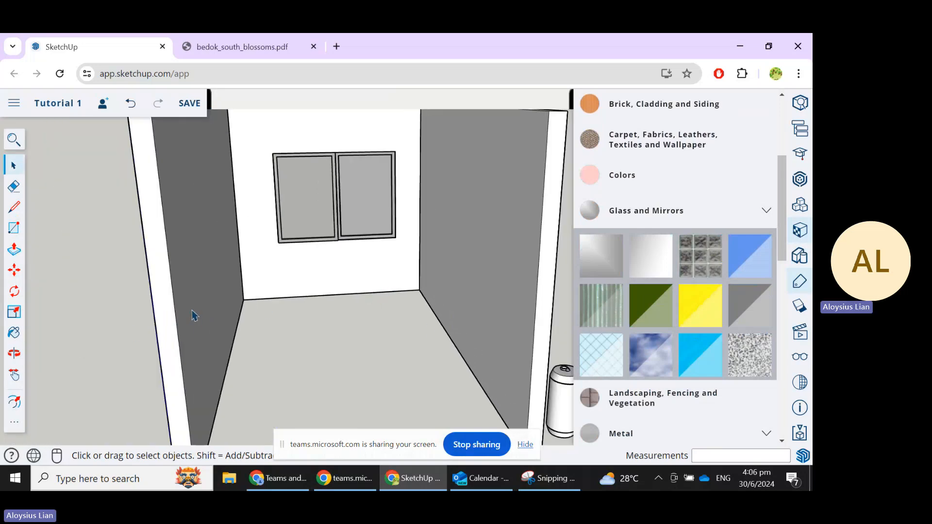
scroll(193, 316, "down", 1)
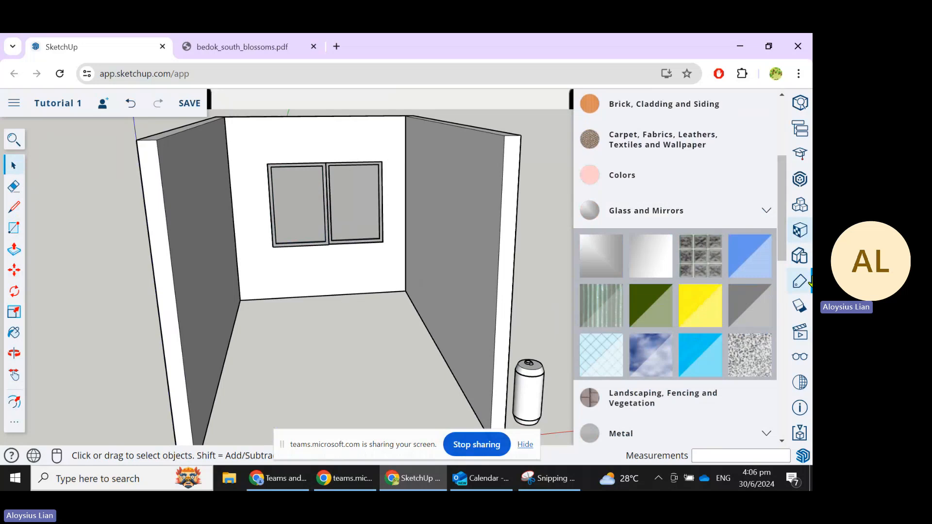
Create a tag named Window and apply it to both window components in the back wall.
left_click(800, 281)
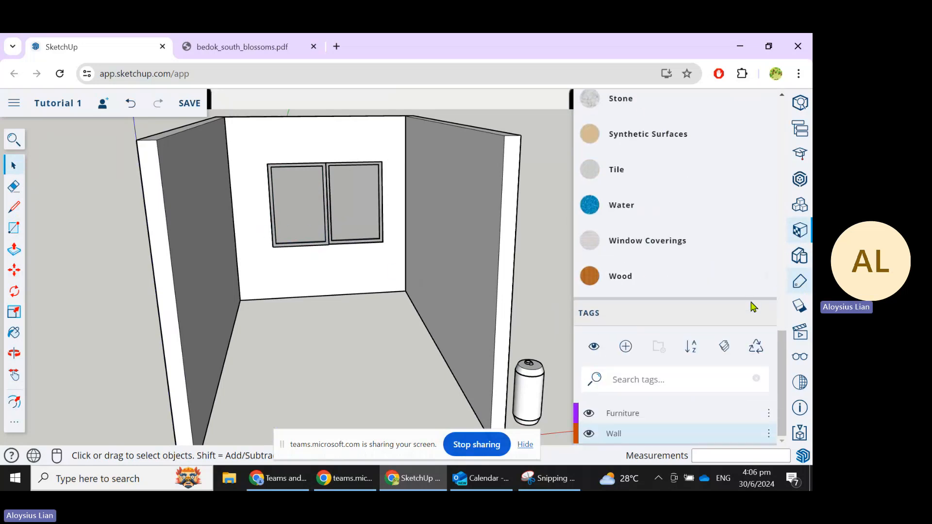
left_click(627, 347)
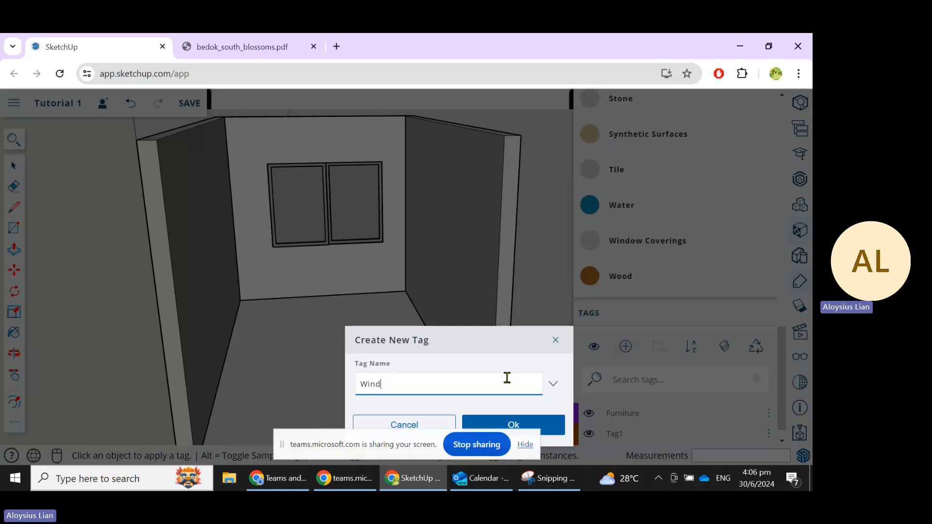
left_click(543, 422)
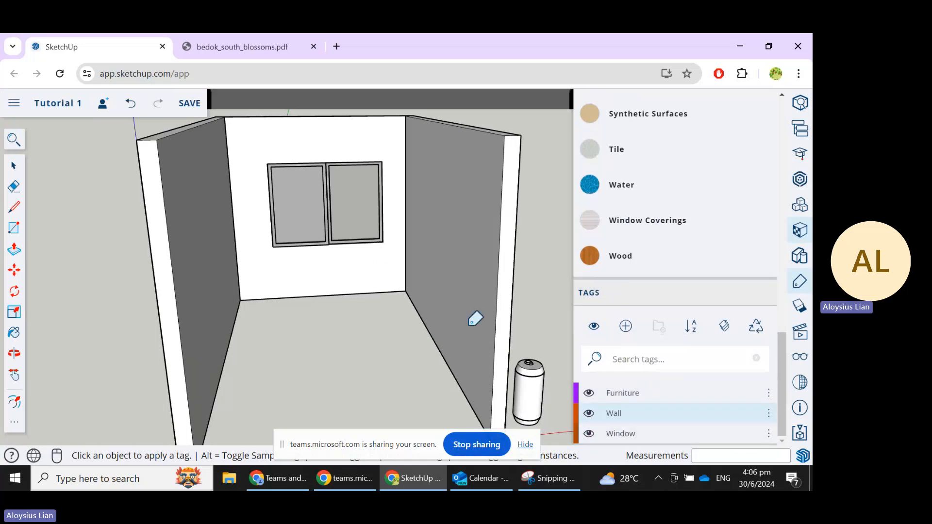
left_click(768, 434)
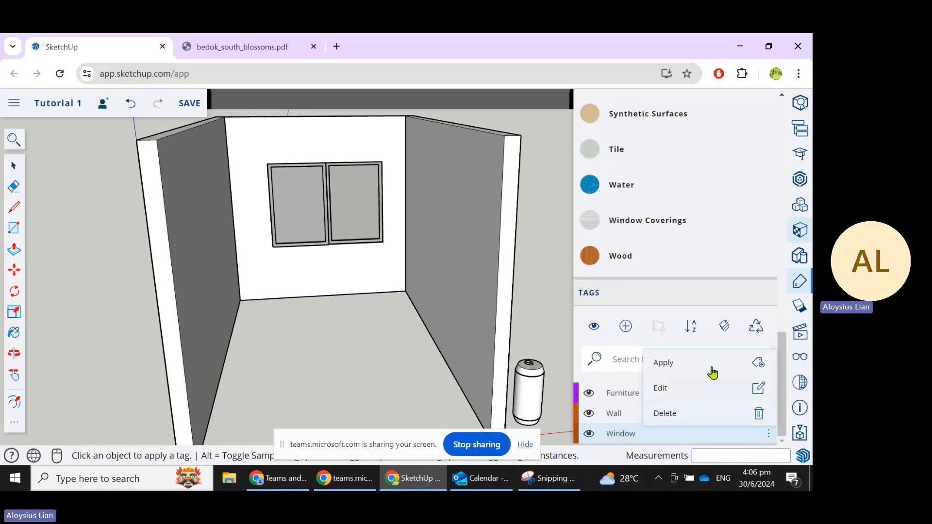
left_click(702, 366)
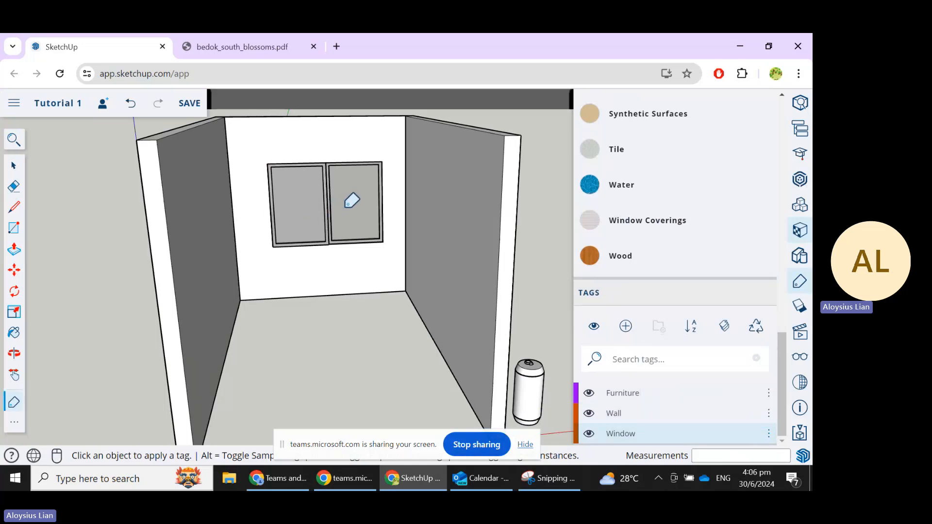
Check the Window, Wall and Furniture tags by hiding and reshowing each one in turn.
left_click(590, 434)
left_click(589, 434)
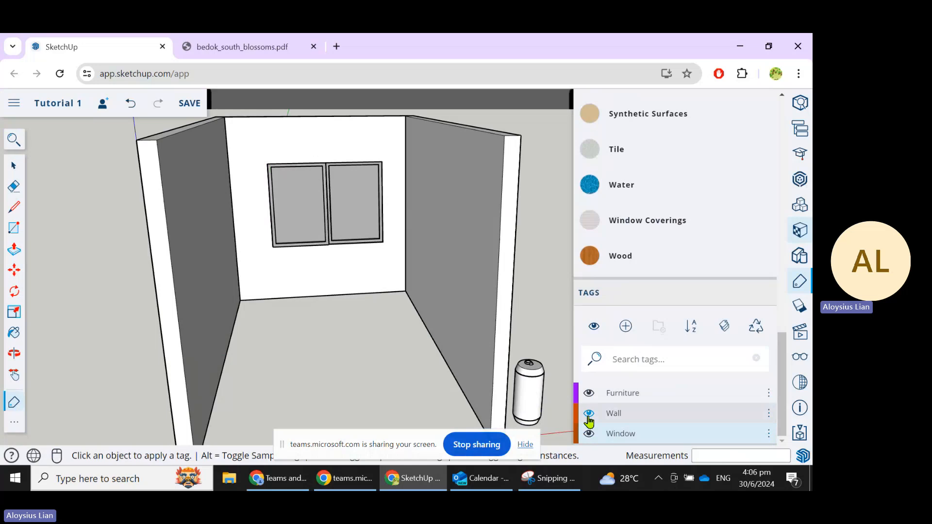
left_click(589, 413)
left_click(589, 414)
left_click(589, 393)
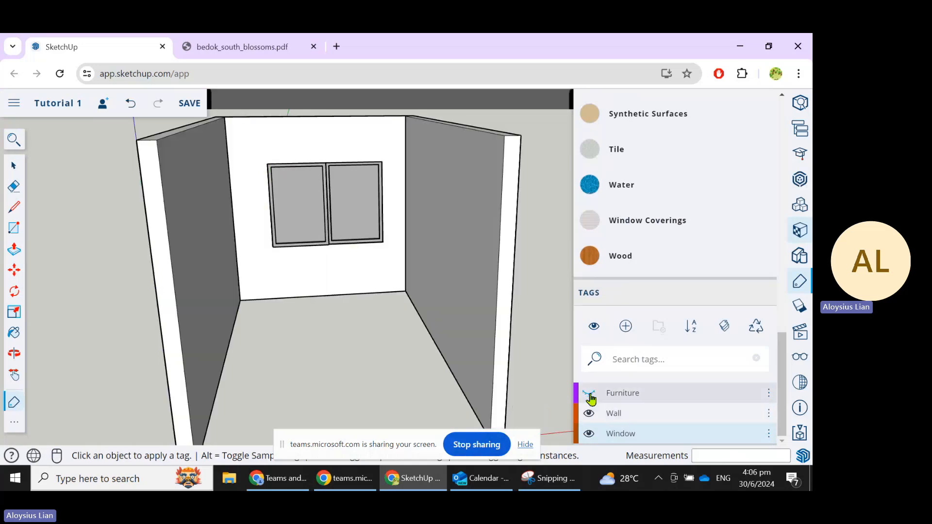
left_click(589, 393)
left_click(14, 166)
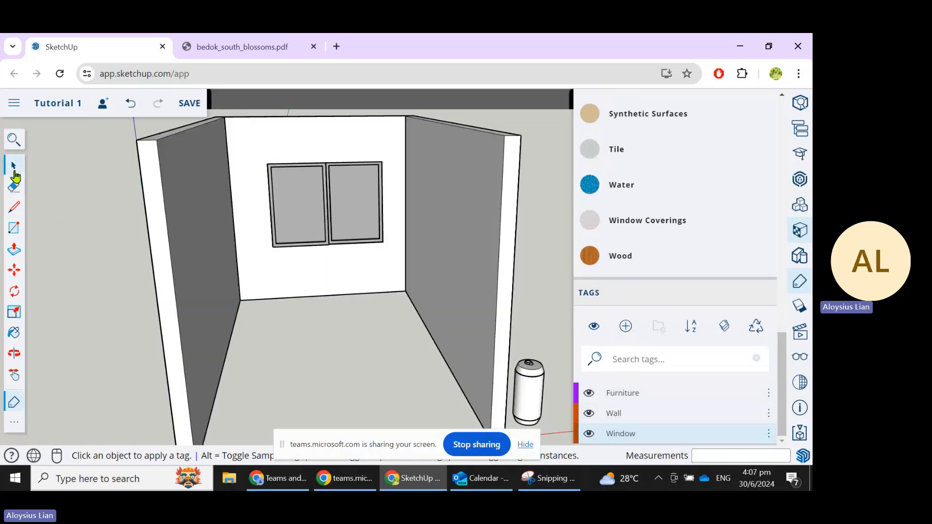
Draw a 4850 mm by 2850 mm floor rectangle between the walls, from the front corner to the opposite back corner.
scroll(328, 353, "down", 3)
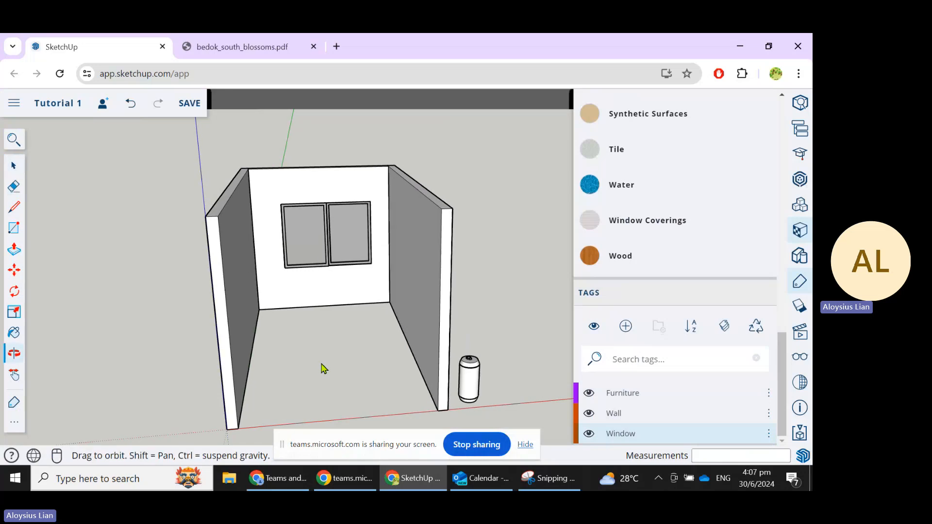
middle_click_drag(323, 368, 301, 369)
scroll(602, 412, "up", 2)
scroll(606, 418, "down", 2)
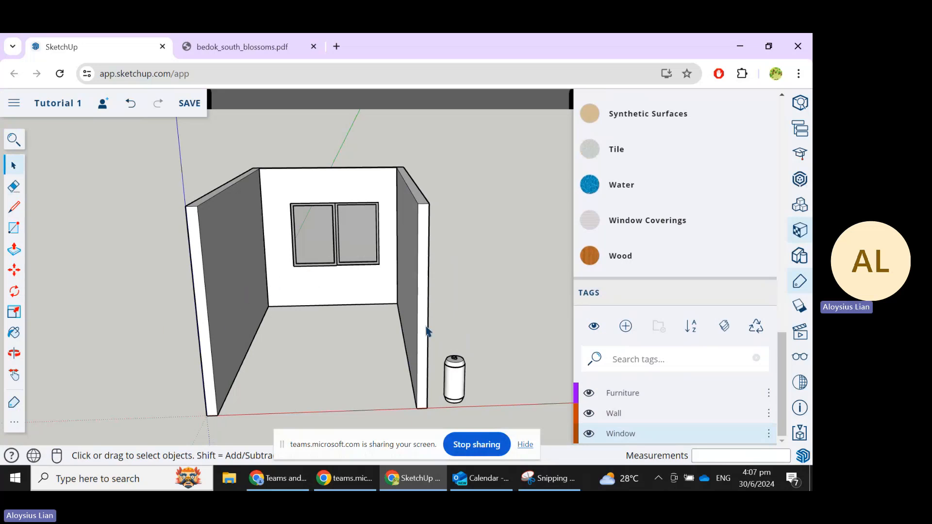
left_click(13, 227)
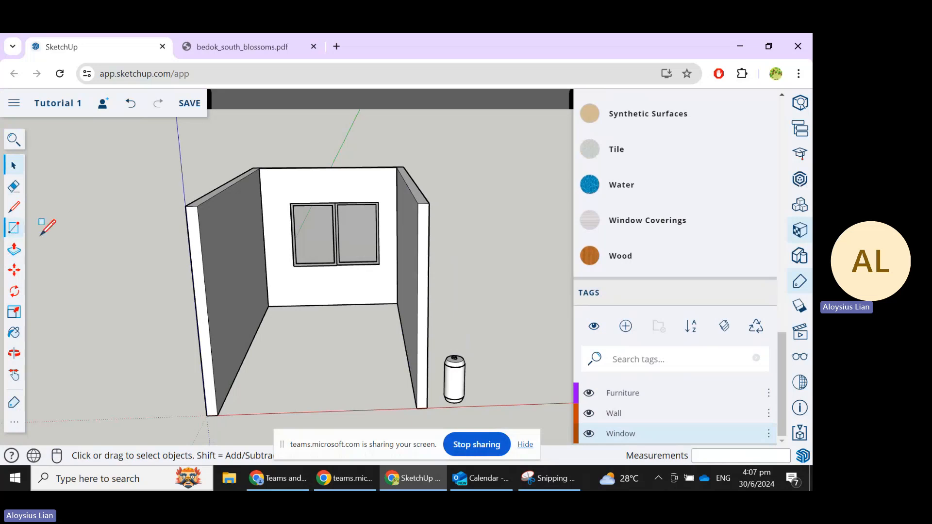
left_click(218, 416)
left_click(398, 304)
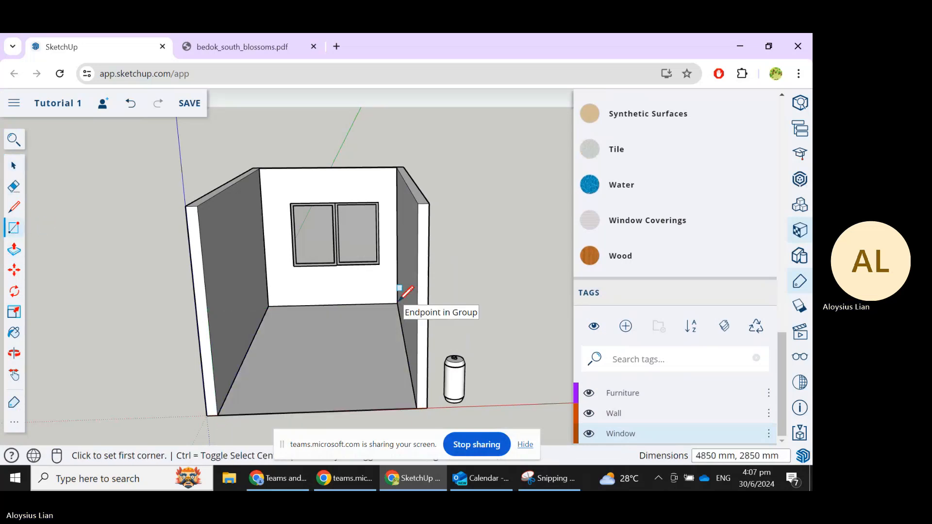
Make a group from the floor face and its bounding edges.
left_click(13, 166)
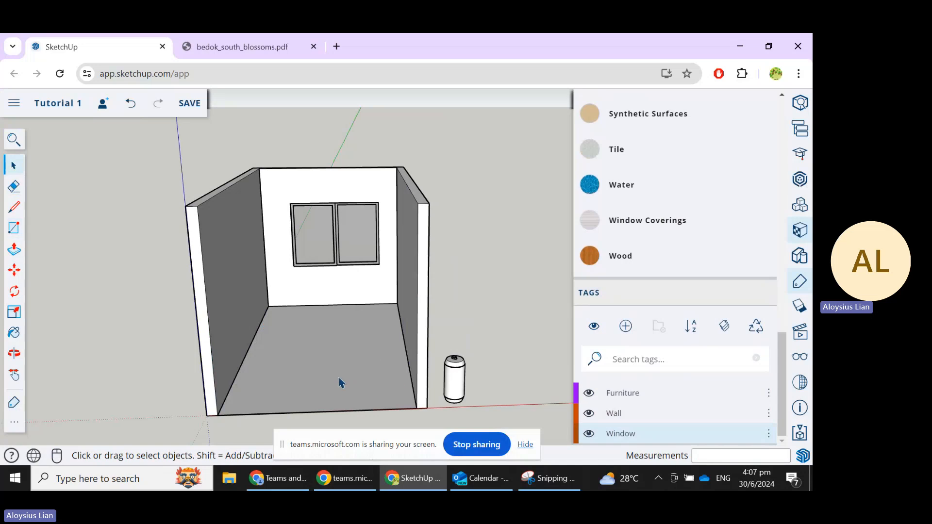
left_click(340, 382)
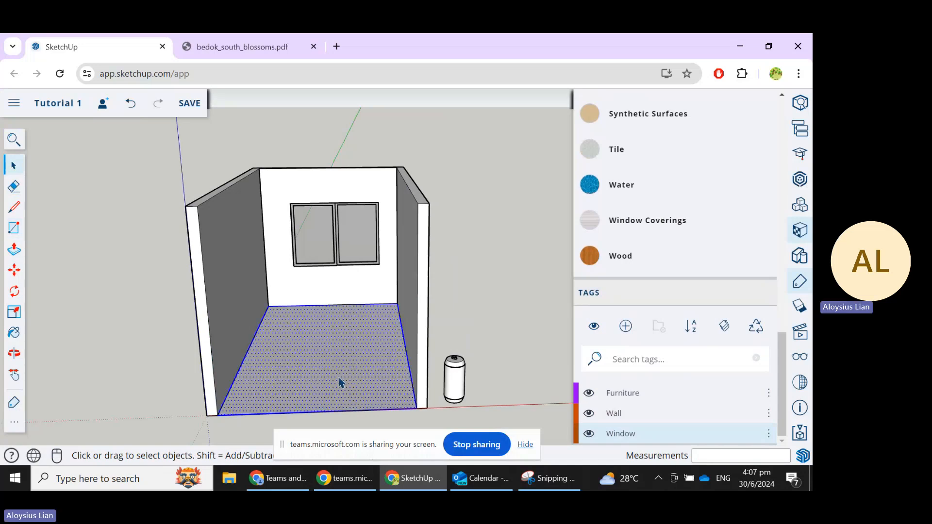
right_click(340, 383)
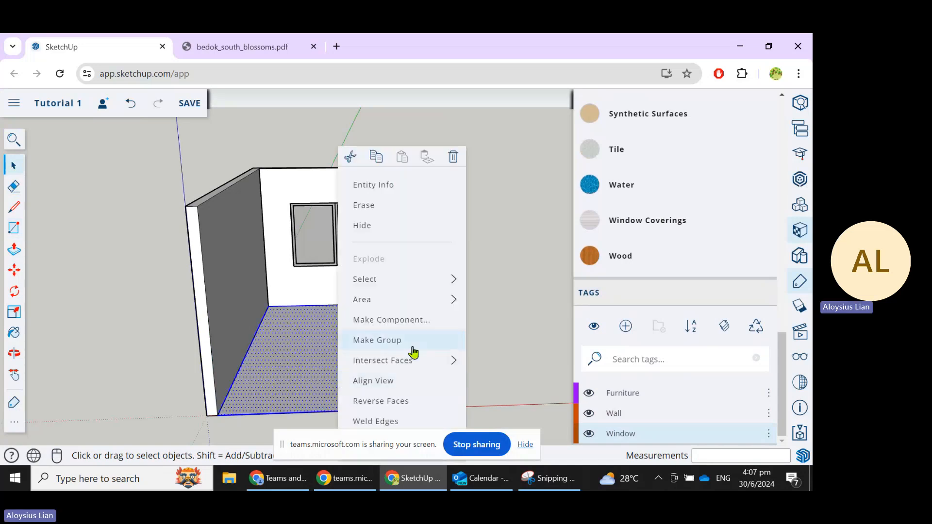
left_click(377, 341)
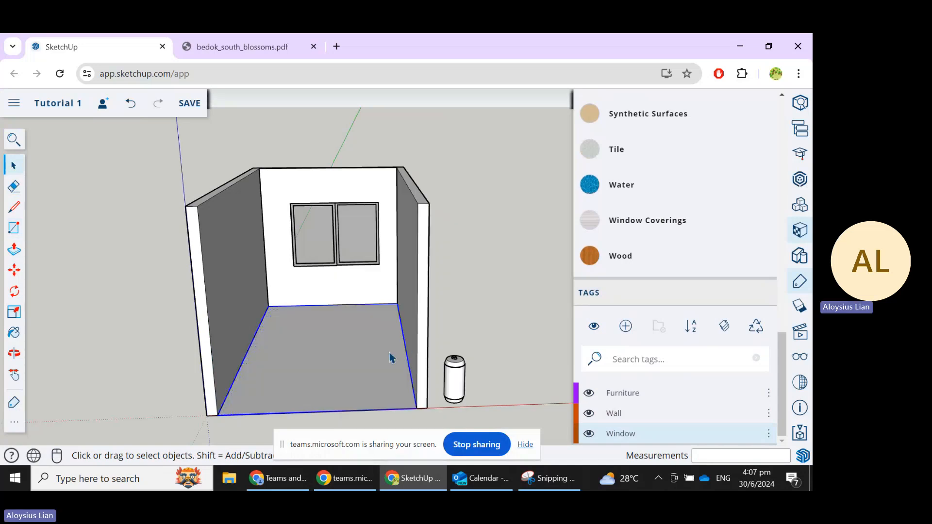
Paint the floor group with the light beige plank material of the Wood collection.
left_click(625, 269)
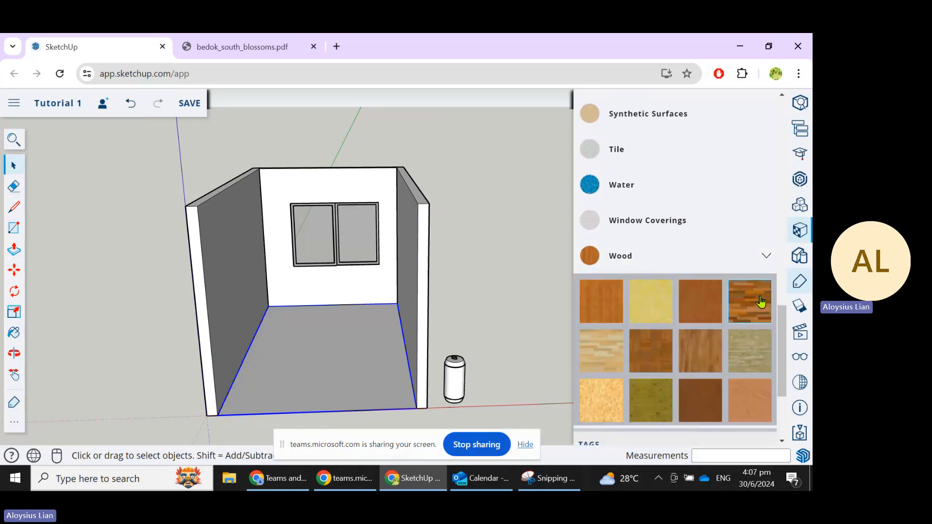
left_click(606, 354)
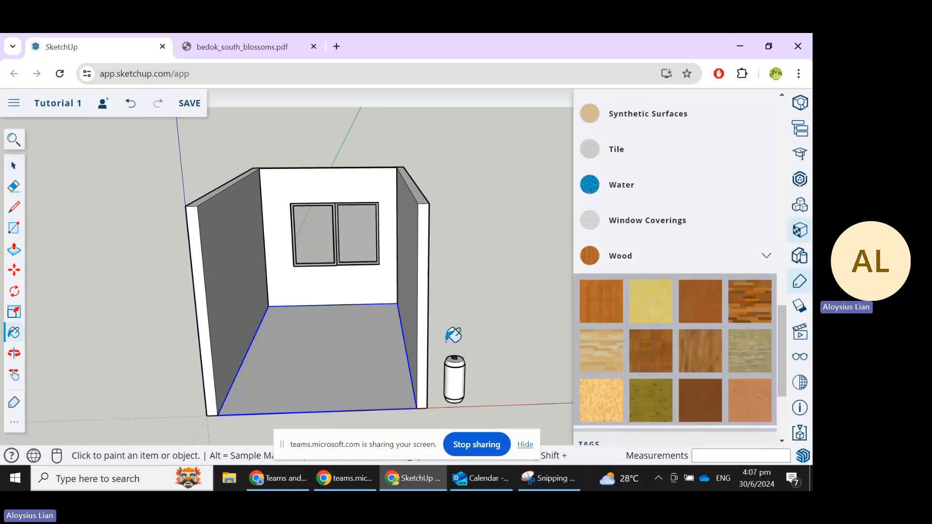
left_click(360, 351)
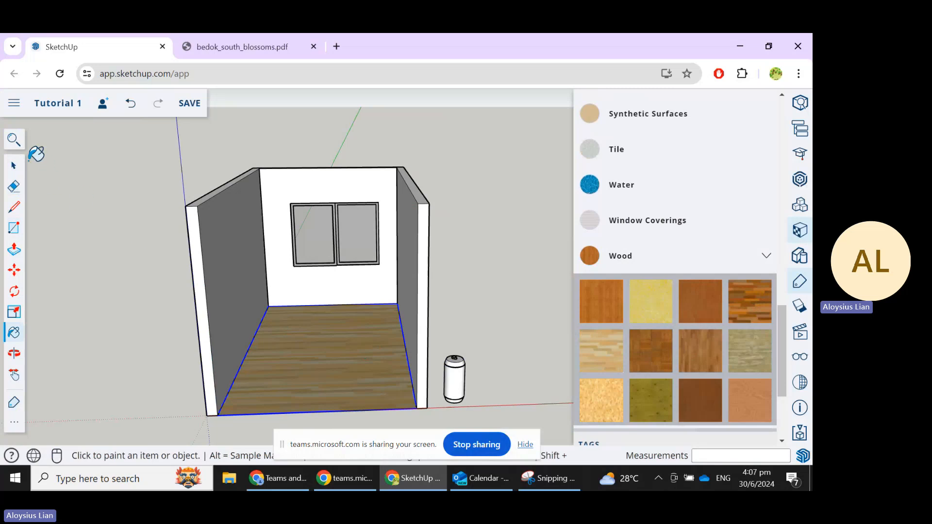
Inspect the plank-finished floor and the whole room from several closer viewpoints.
left_click(13, 168)
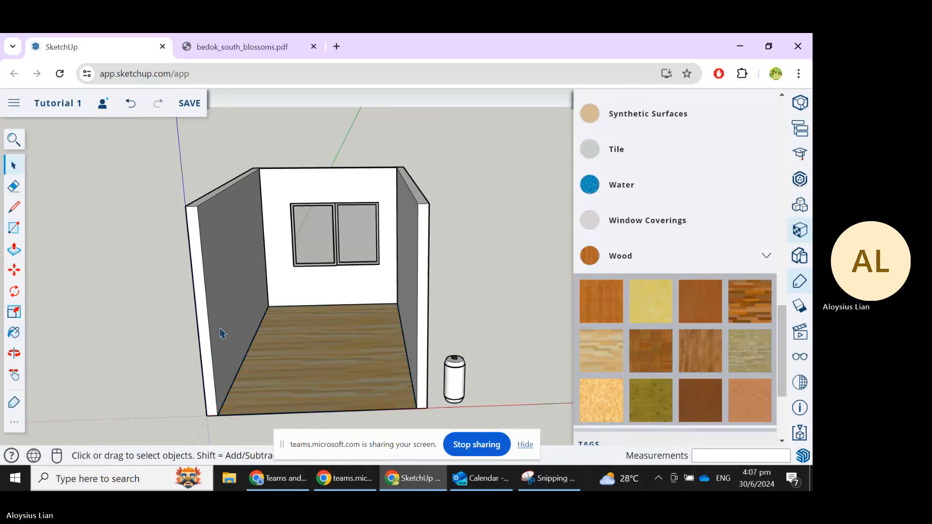
middle_click_drag(315, 295, 316, 270)
scroll(354, 255, "up", 5)
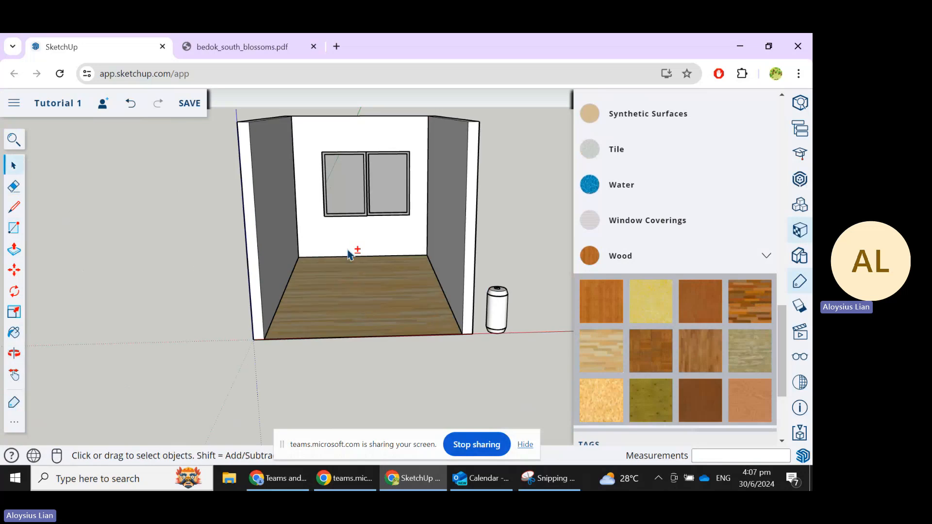
scroll(266, 303, "down", 1)
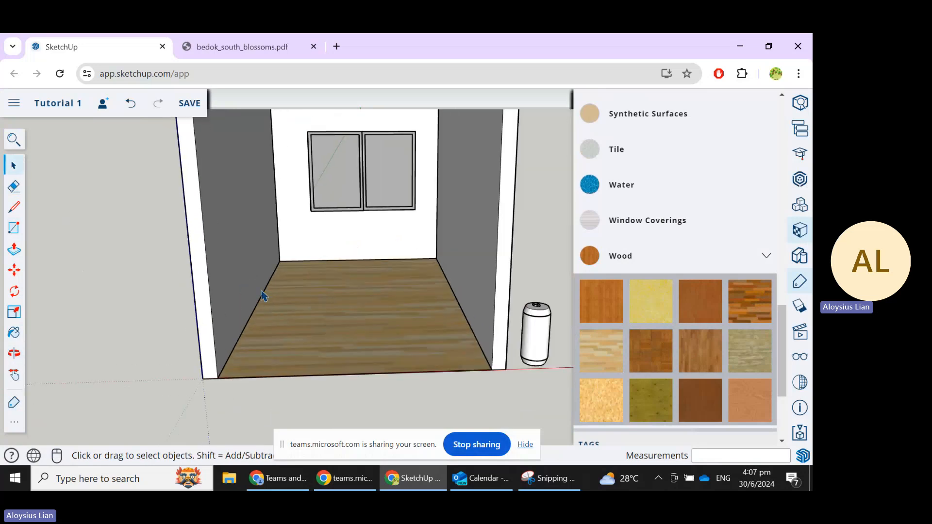
scroll(263, 296, "down", 1)
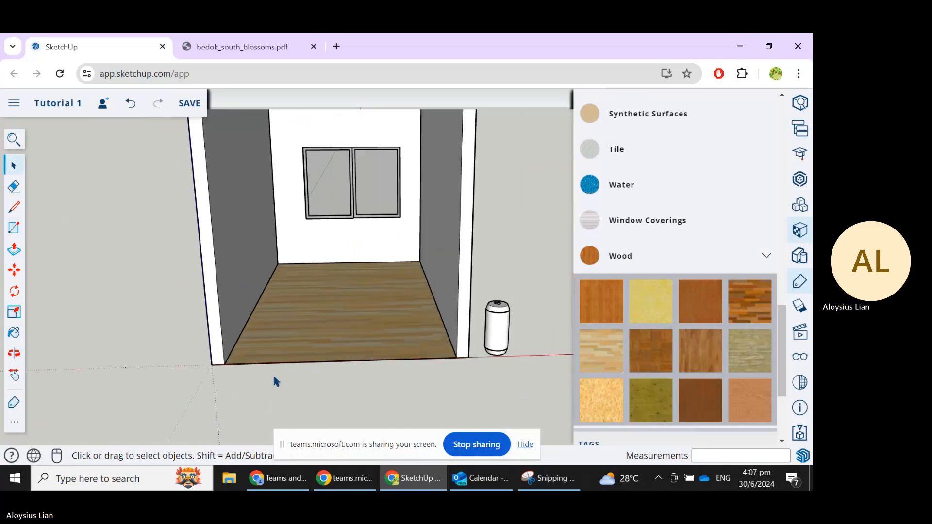
scroll(276, 382, "down", 1)
scroll(350, 182, "up", 1)
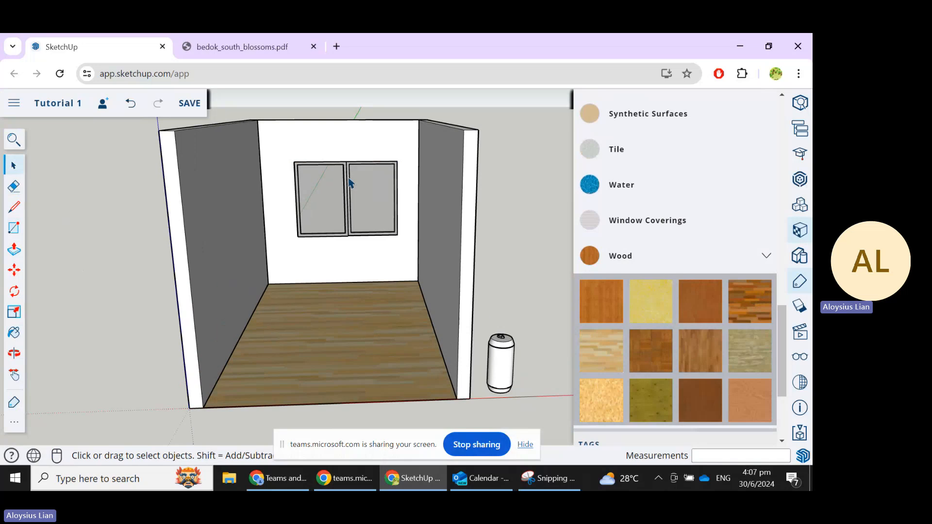
Save a copy of the model as Tutorial 2 in the SketchUp project, purging all unused items.
left_click(16, 104)
left_click(61, 218)
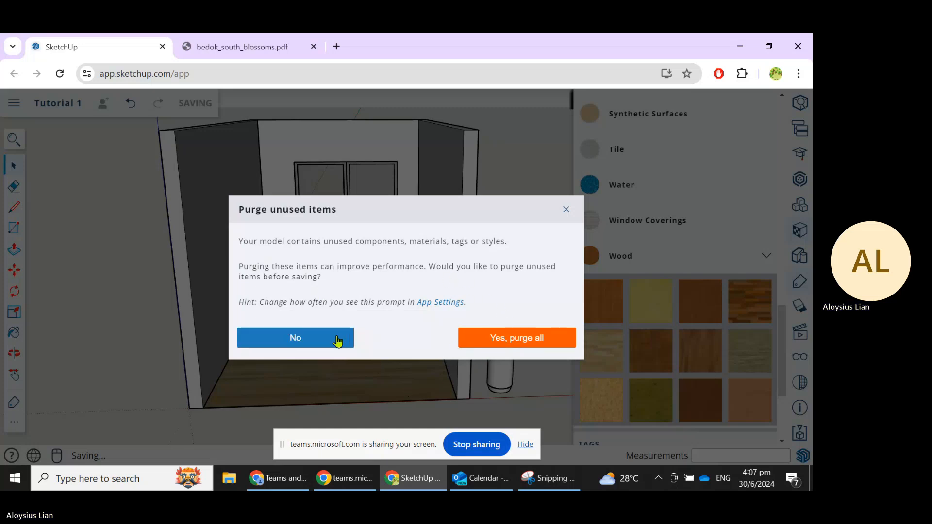
left_click(514, 348)
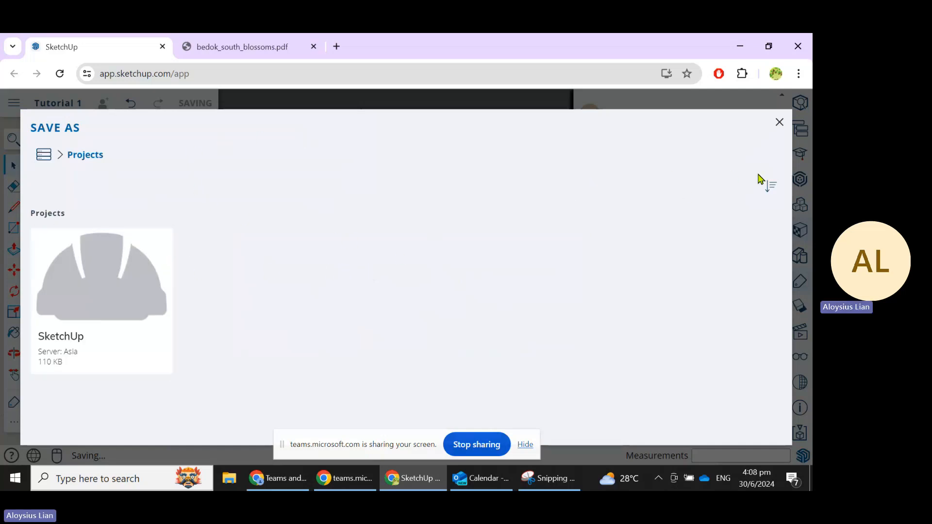
left_click_drag(338, 444, 271, 57)
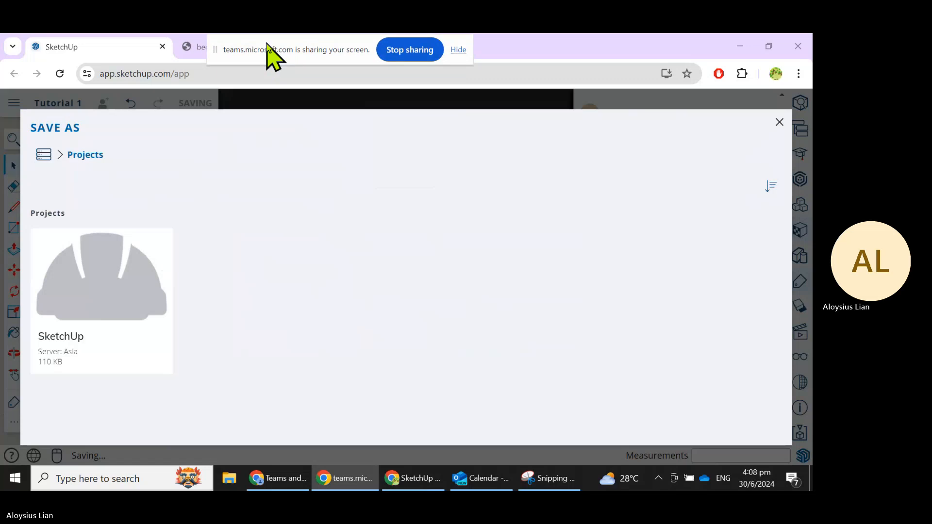
left_click(771, 186)
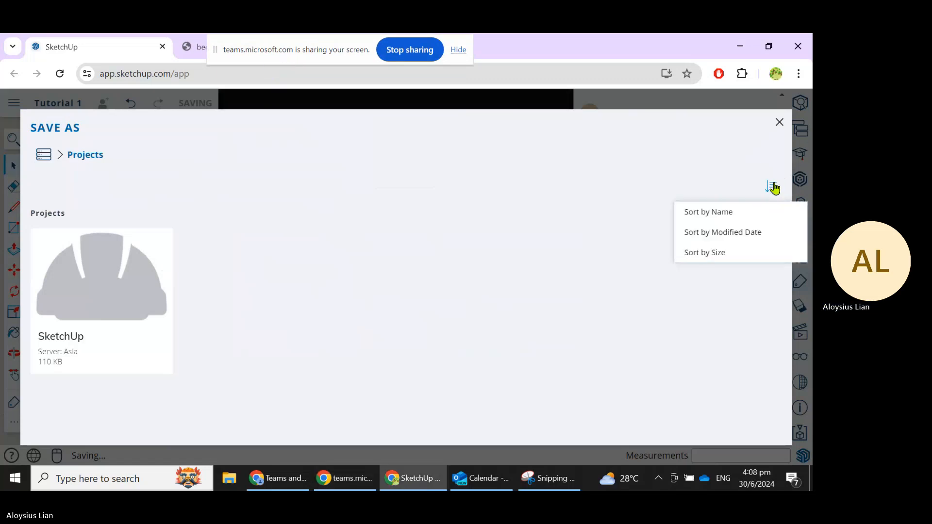
left_click(773, 187)
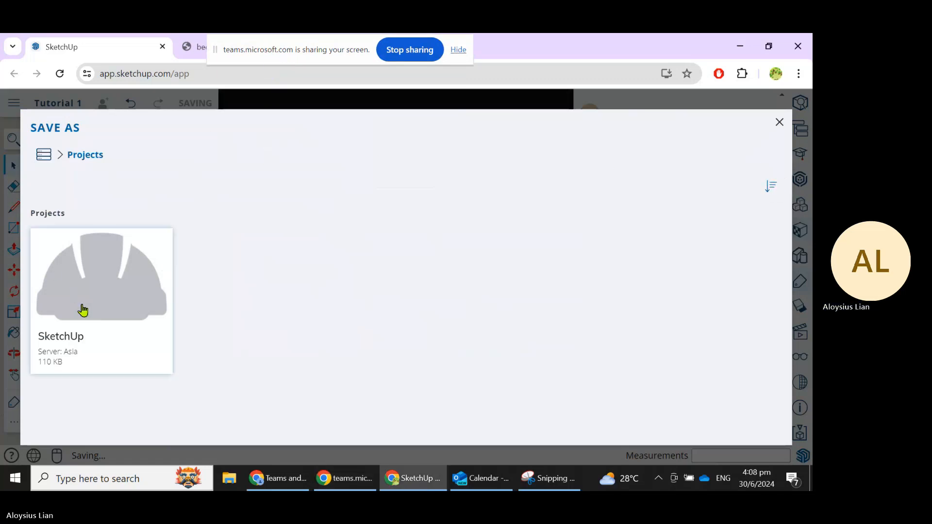
left_click(85, 272)
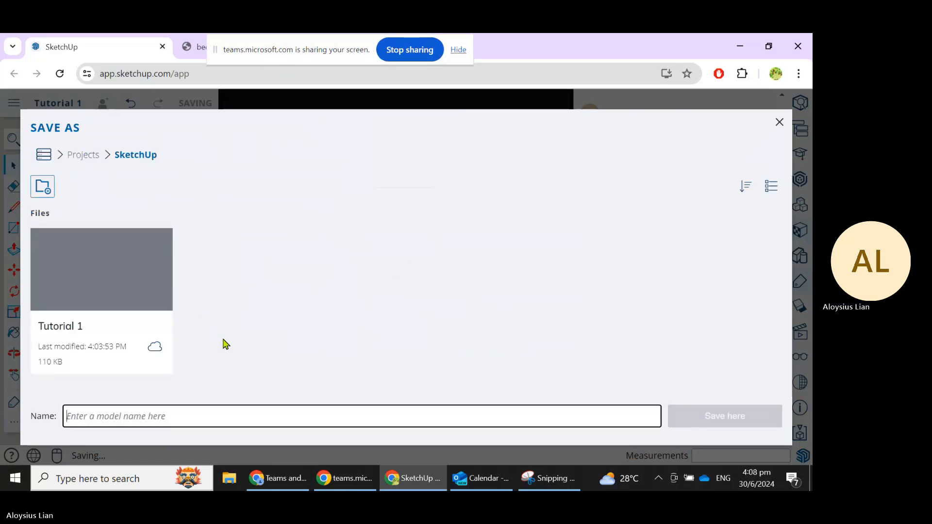
type("Tutorial 2")
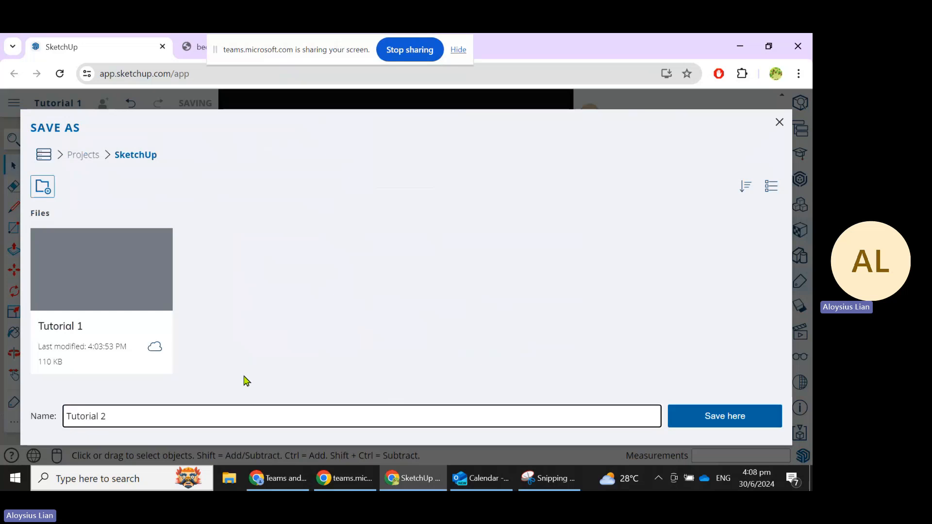
left_click(732, 416)
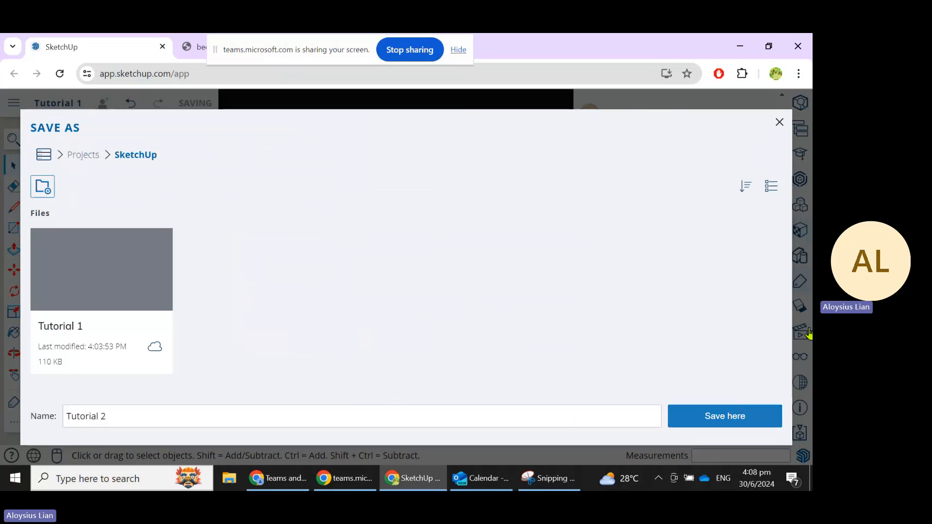
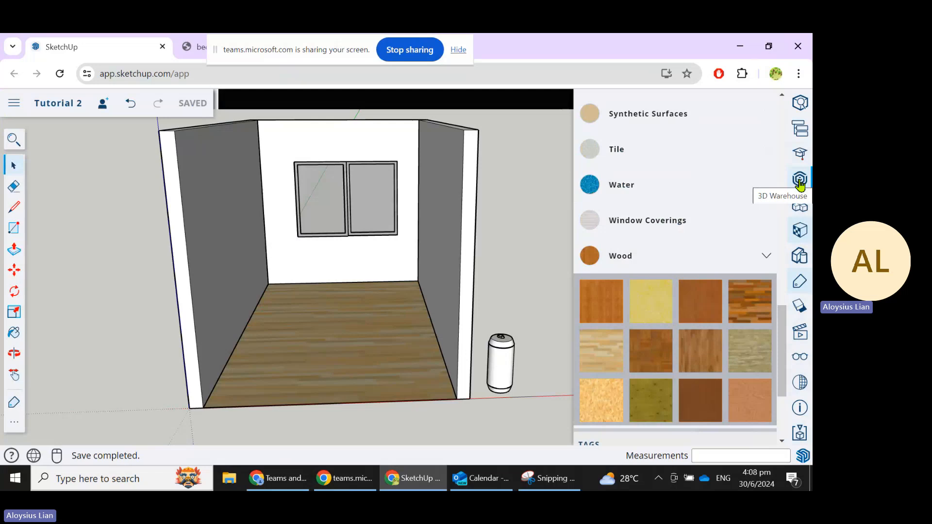
Open 3D Warehouse, accept its cookie notice and search the models for "table".
left_click(803, 179)
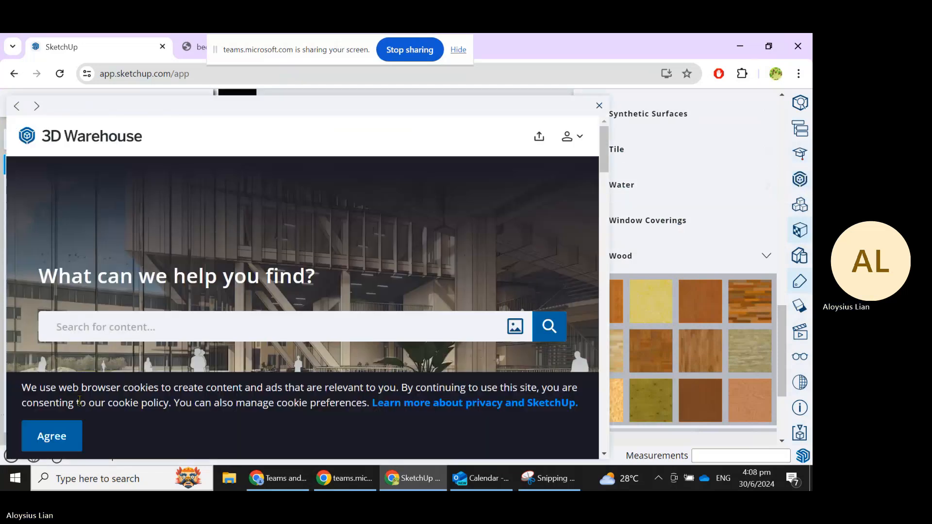
left_click(51, 436)
left_click(194, 327)
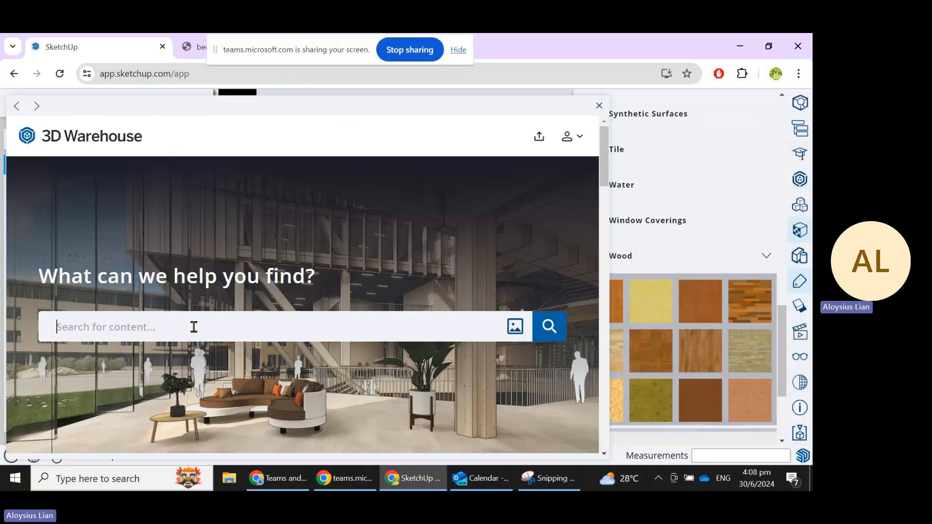
type("table")
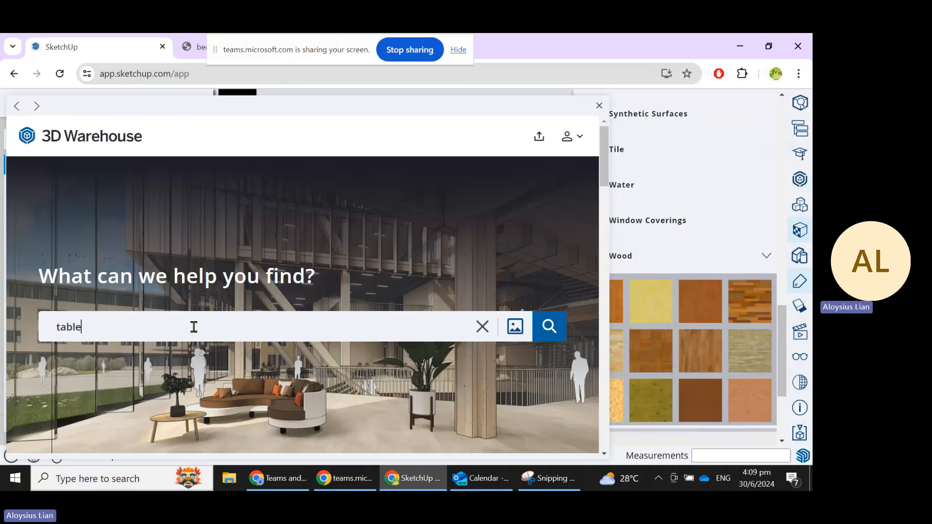
left_click(549, 327)
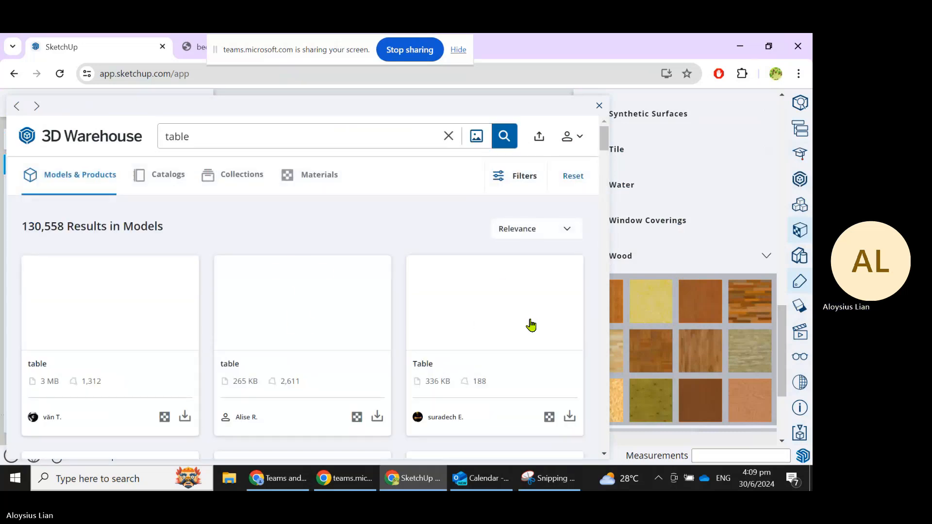
scroll(475, 323, "down", 4)
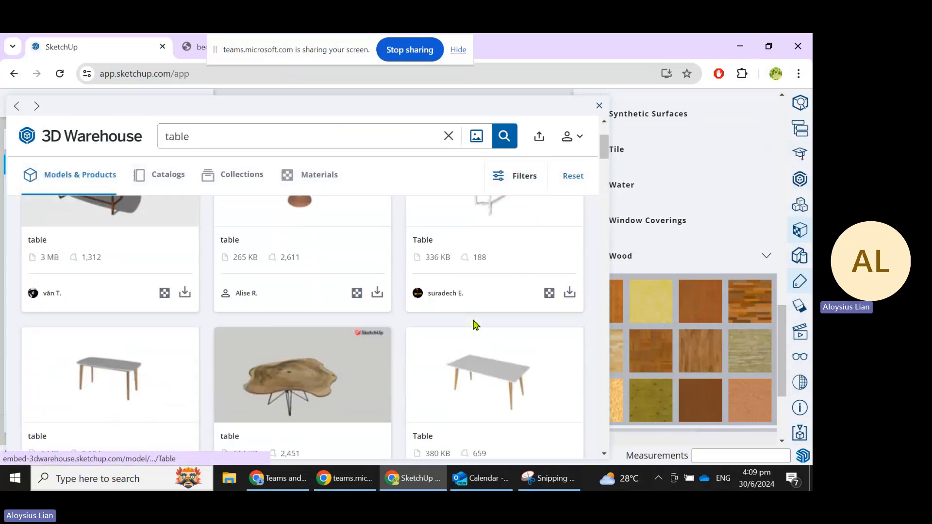
scroll(418, 291, "up", 1)
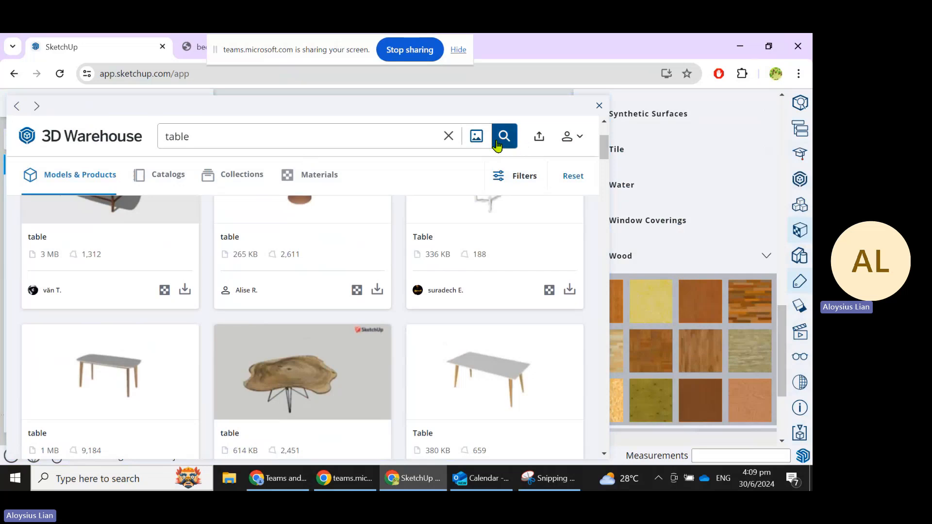
Read the information about 3D Warehouse's image search feature, then close it.
left_click(473, 140)
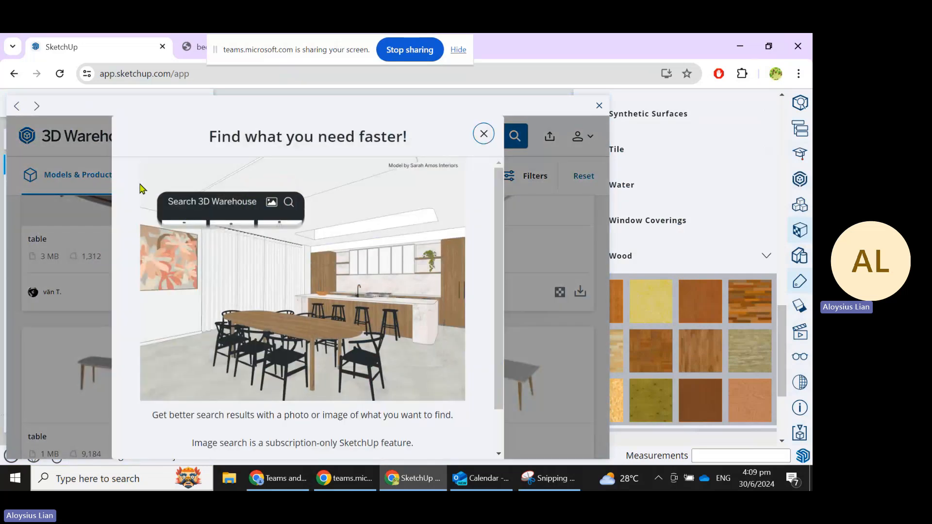
scroll(318, 237, "down", 1)
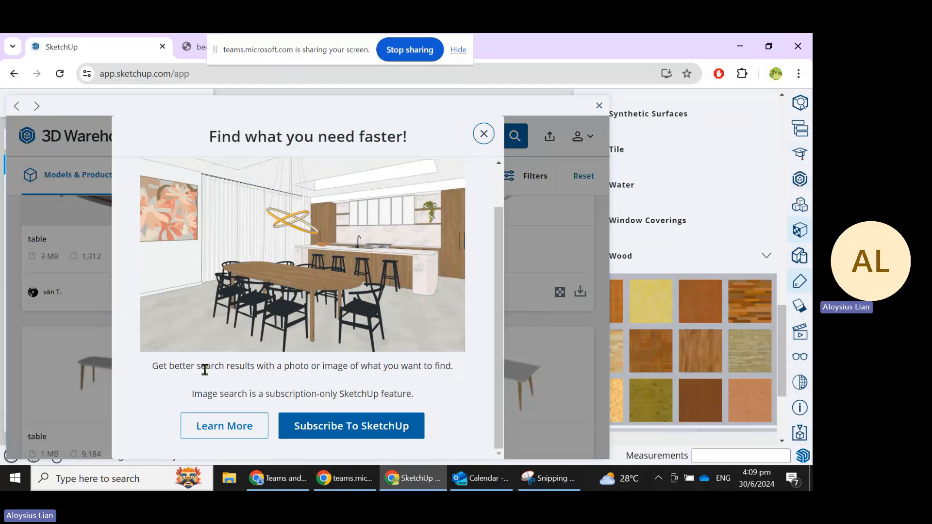
scroll(339, 237, "up", 1)
scroll(339, 236, "down", 1)
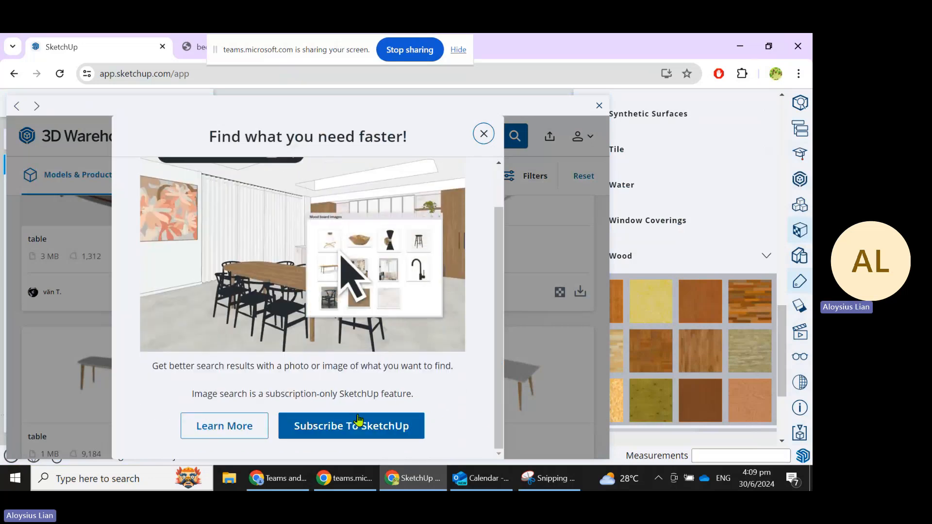
left_click(483, 133)
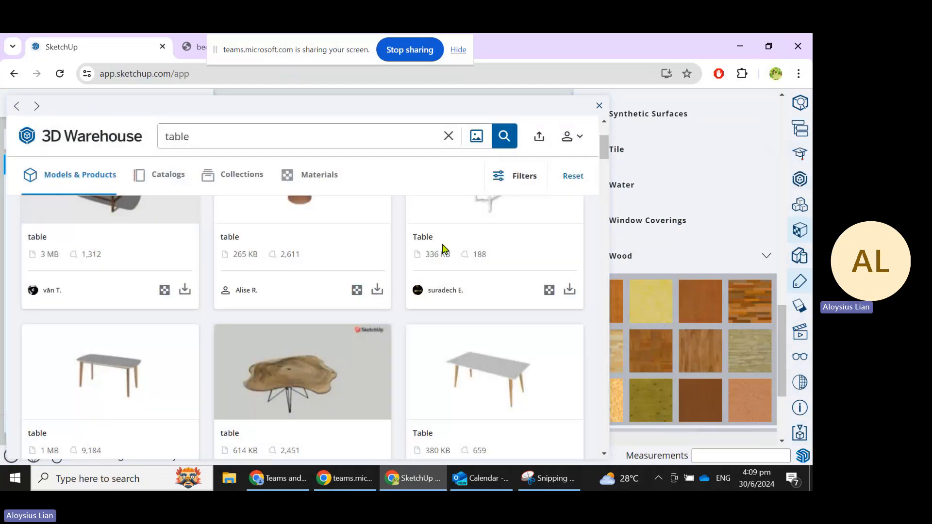
Browse through the table models in the search results for a suitable one.
scroll(441, 249, "down", 5)
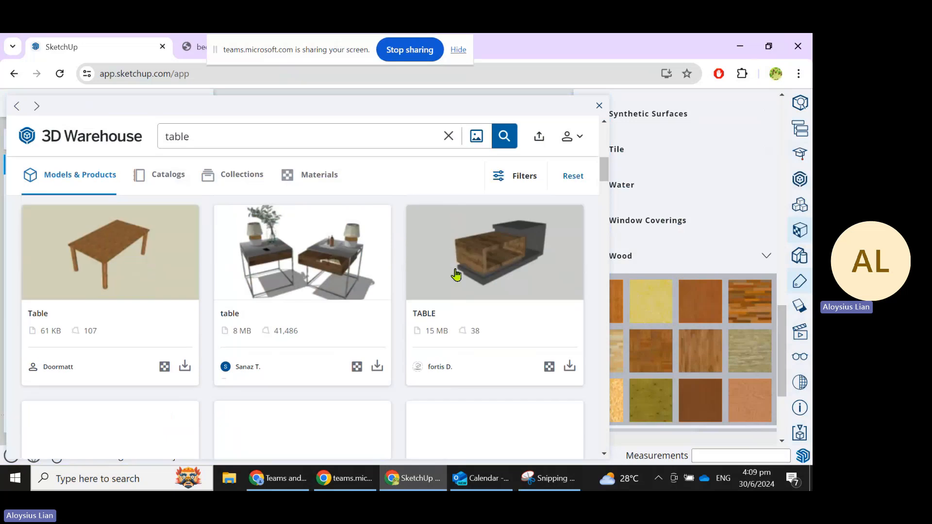
scroll(455, 273, "down", 9)
scroll(520, 357, "down", 3)
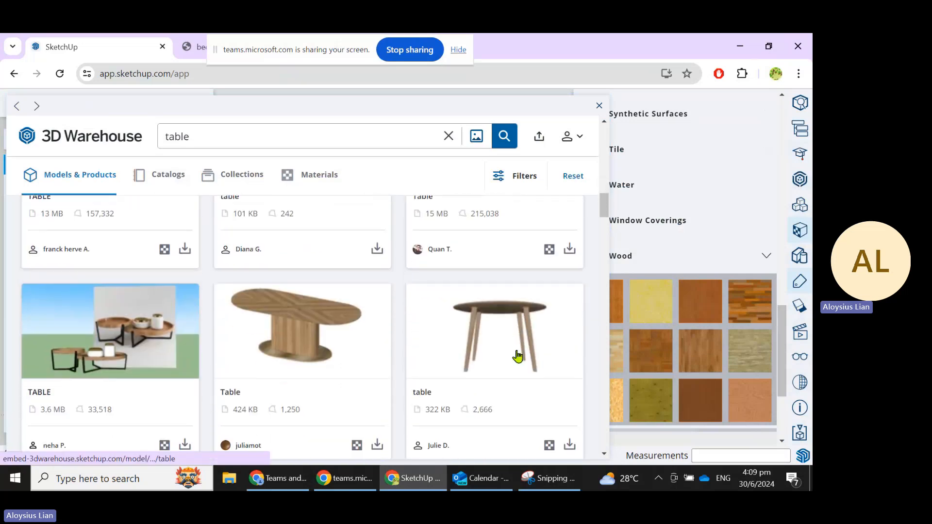
scroll(468, 342, "down", 7)
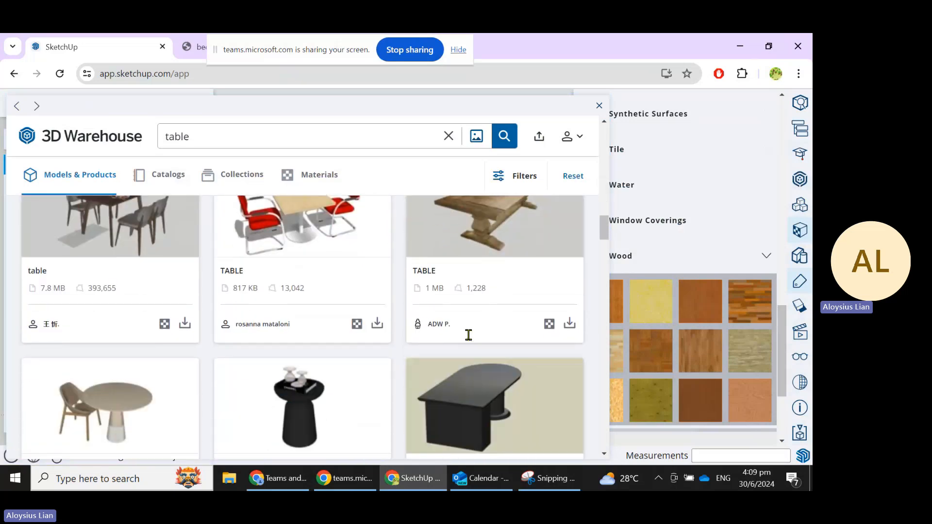
scroll(469, 335, "down", 7)
scroll(319, 308, "down", 4)
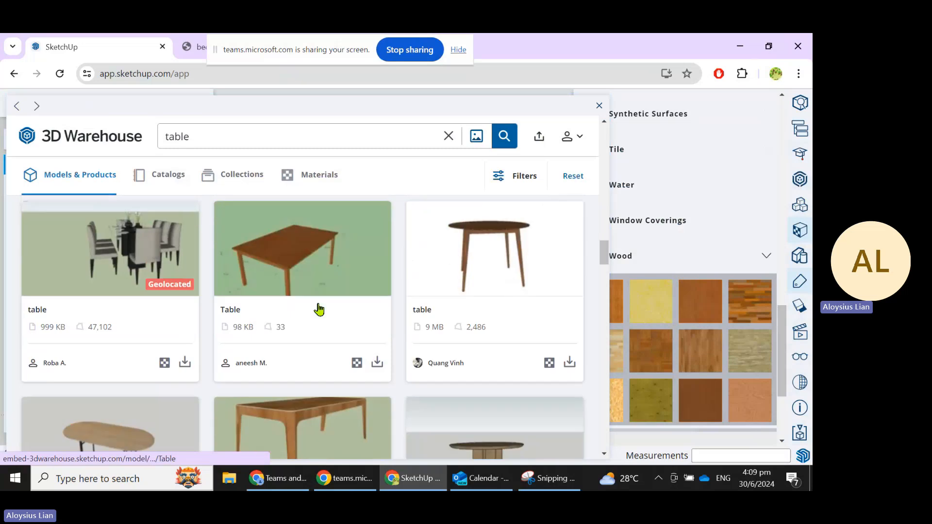
Refine the 3D Warehouse search to "study table".
left_click(266, 137)
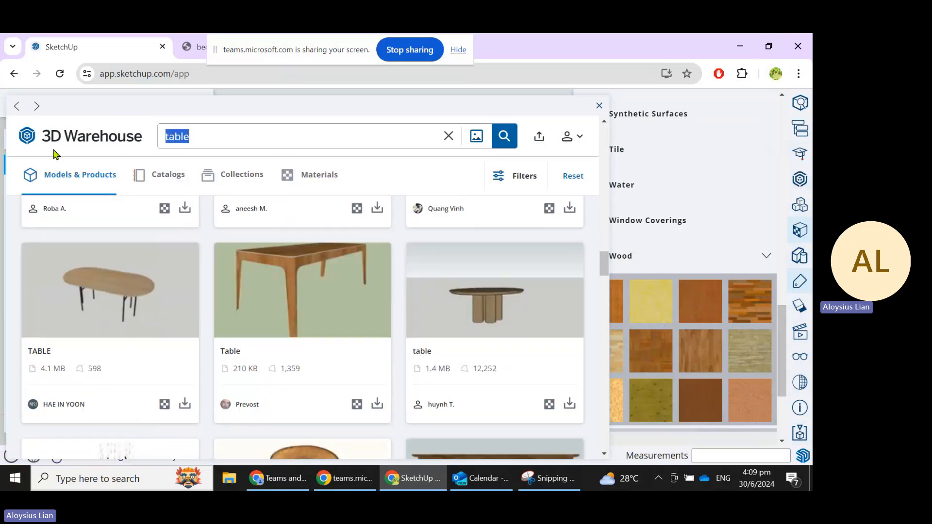
type("study")
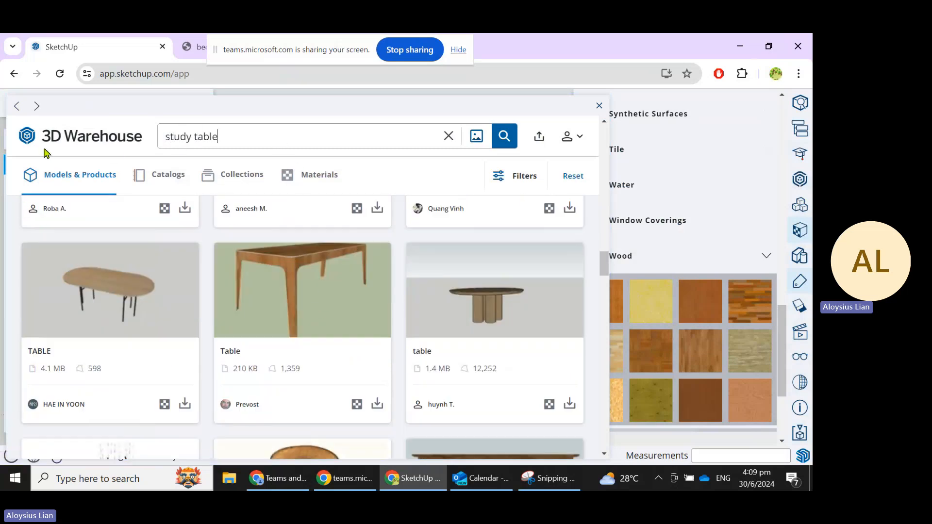
key("Return")
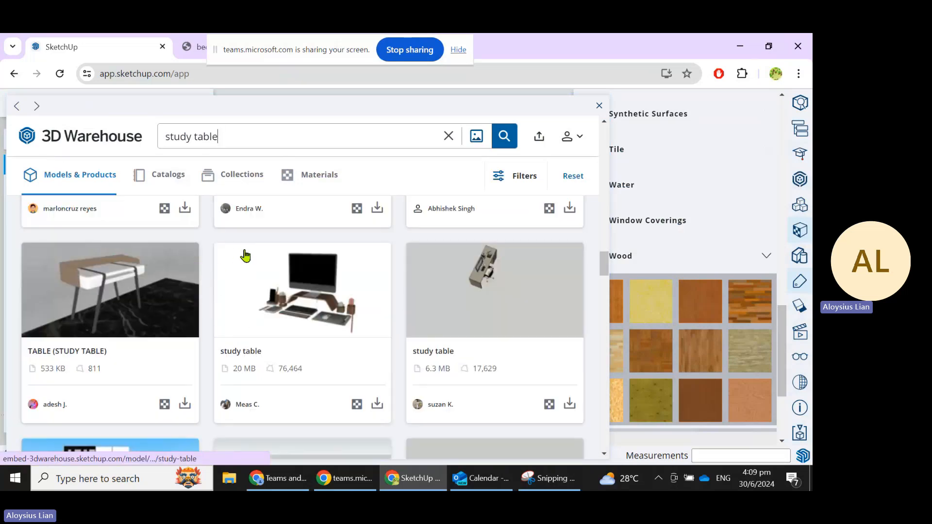
Download the TABLE (STUDY TABLE) model, the white desk with dark slanted legs, into the room model.
left_click(148, 286)
scroll(313, 316, "down", 3)
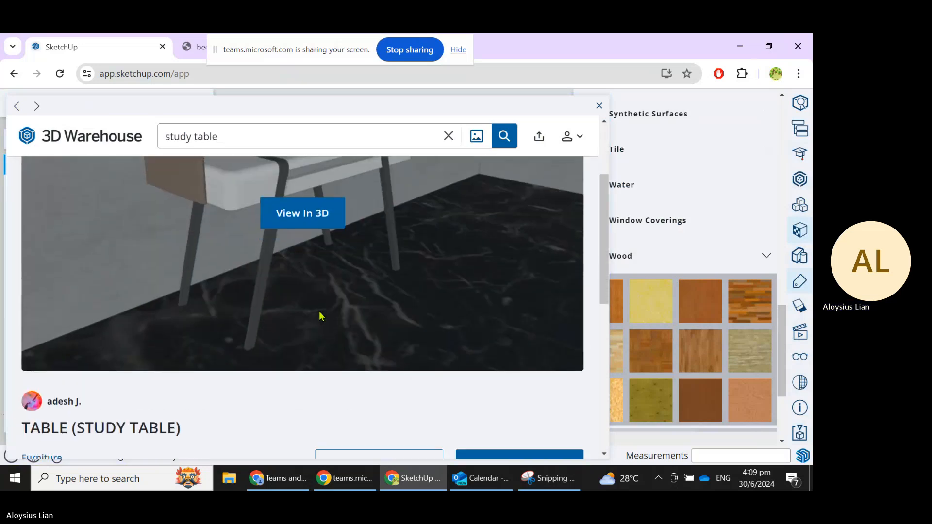
scroll(308, 315, "down", 4)
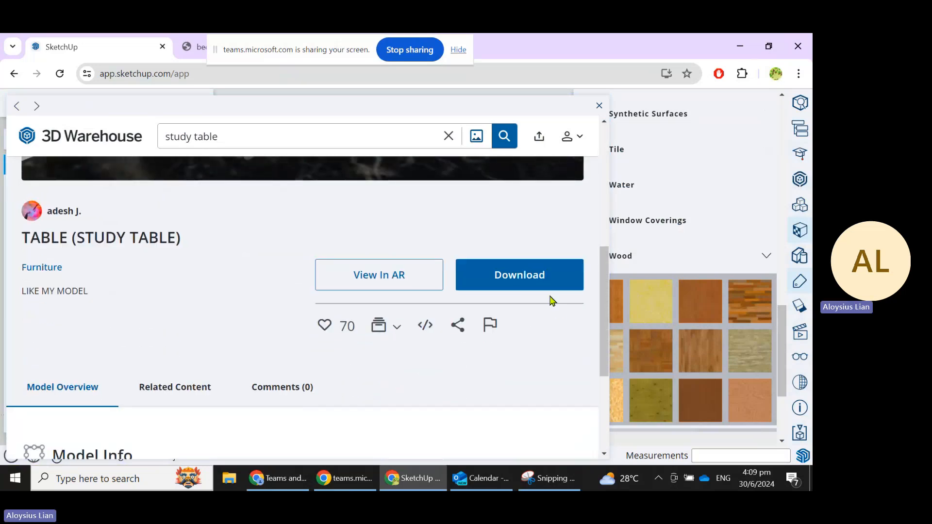
left_click(526, 278)
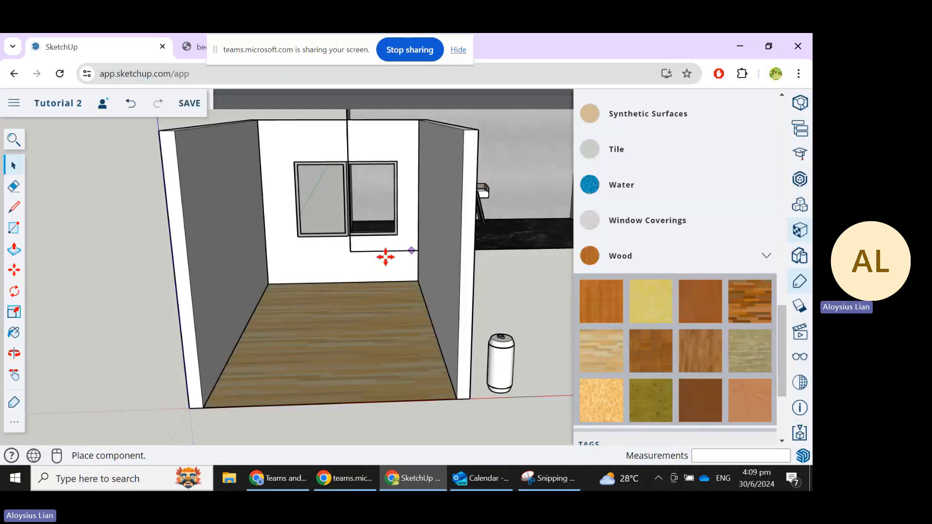
Place the imported desk component on open ground beyond the drink can, to the side of the room.
scroll(325, 300, "down", 5)
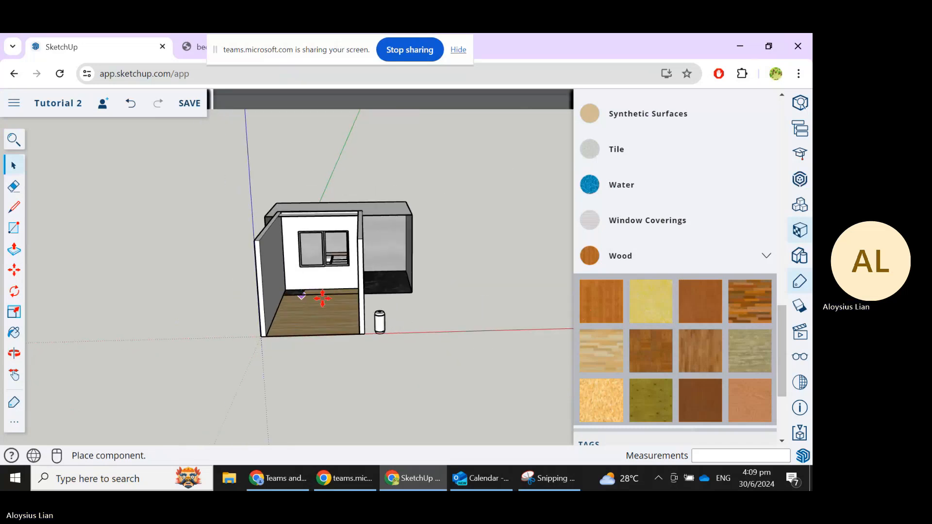
left_click(481, 311)
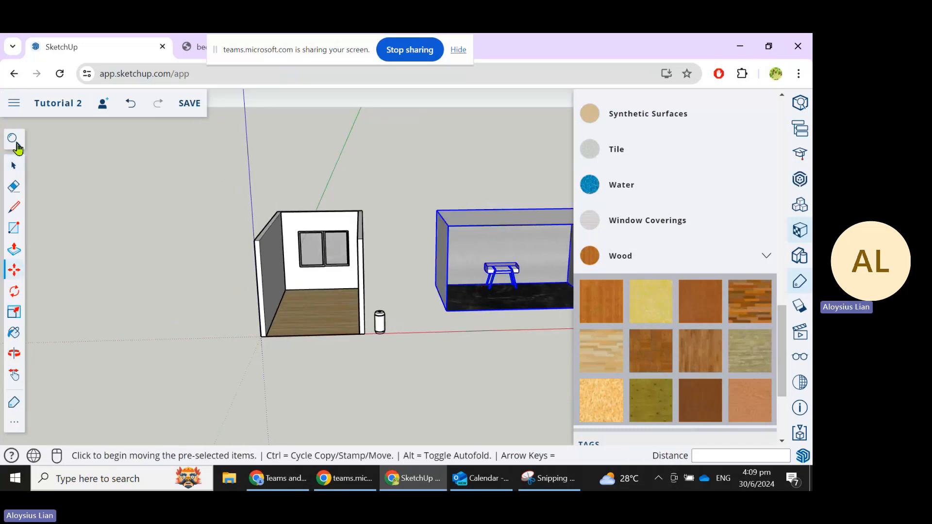
left_click(13, 166)
Open the desk component for editing and delete its surrounding walls, ceiling and black marble floor, keeping only the desk.
scroll(110, 241, "down", 2)
scroll(489, 283, "up", 2)
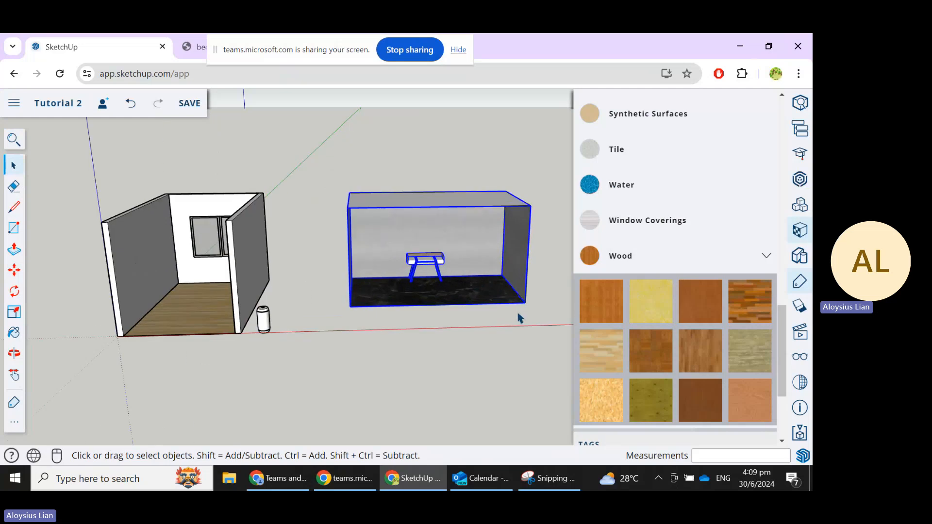
double_click(489, 242)
scroll(503, 275, "up", 5)
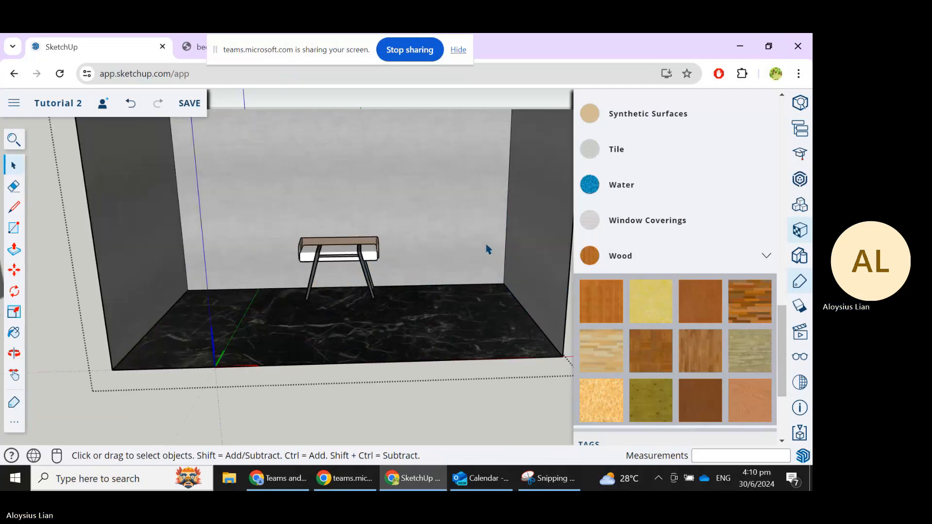
scroll(479, 243, "down", 2)
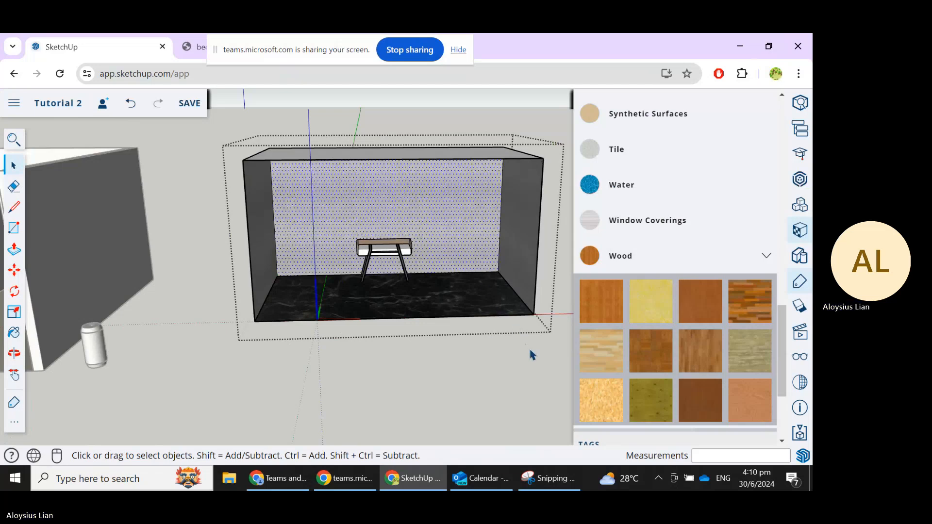
left_click(465, 236)
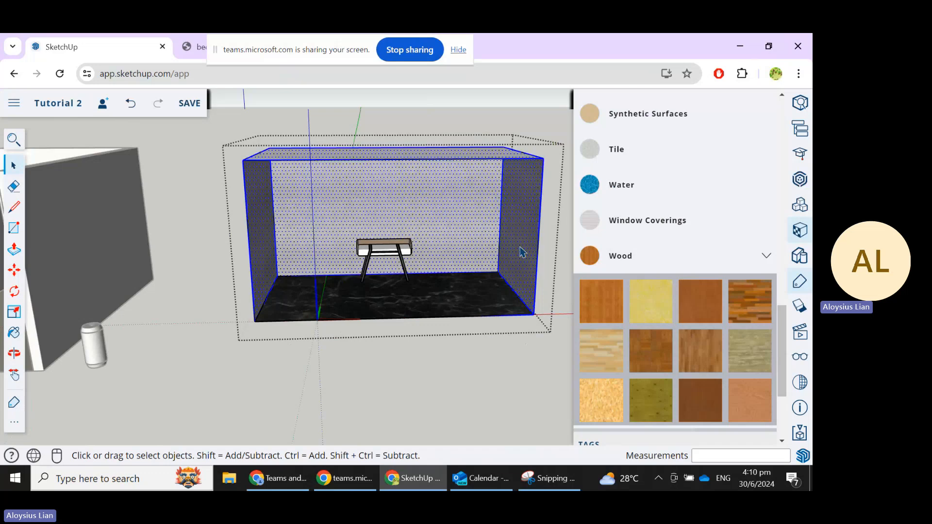
key("Delete")
left_click(503, 287)
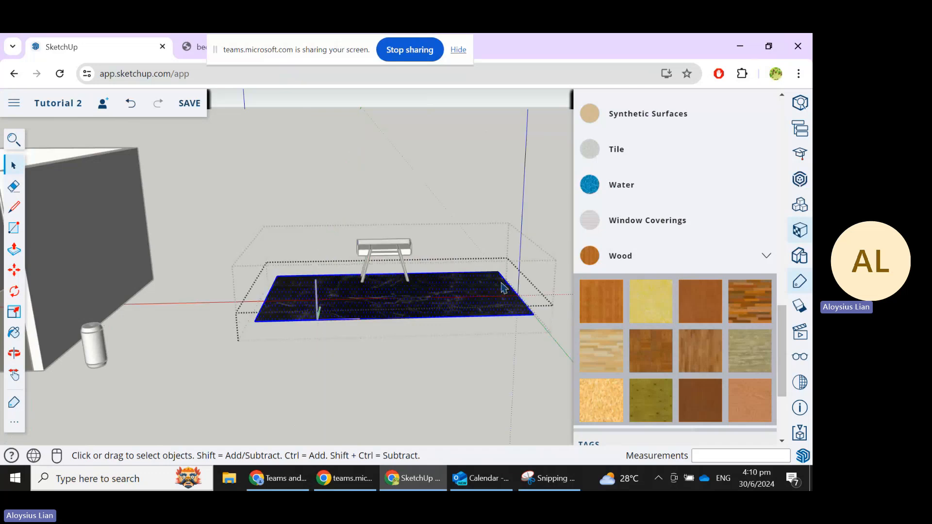
key("Delete")
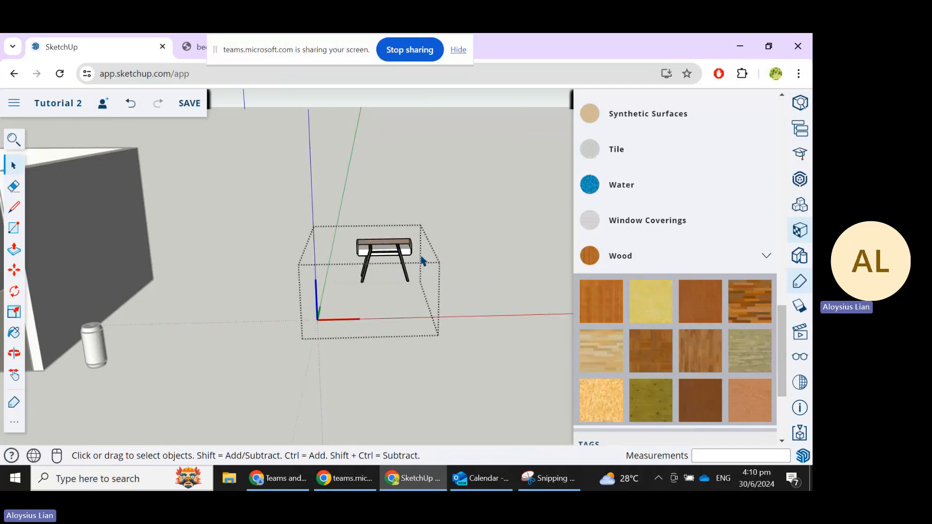
left_click(492, 280)
Move the desk by its lower corner into the room's back-left floor corner.
left_click(394, 259)
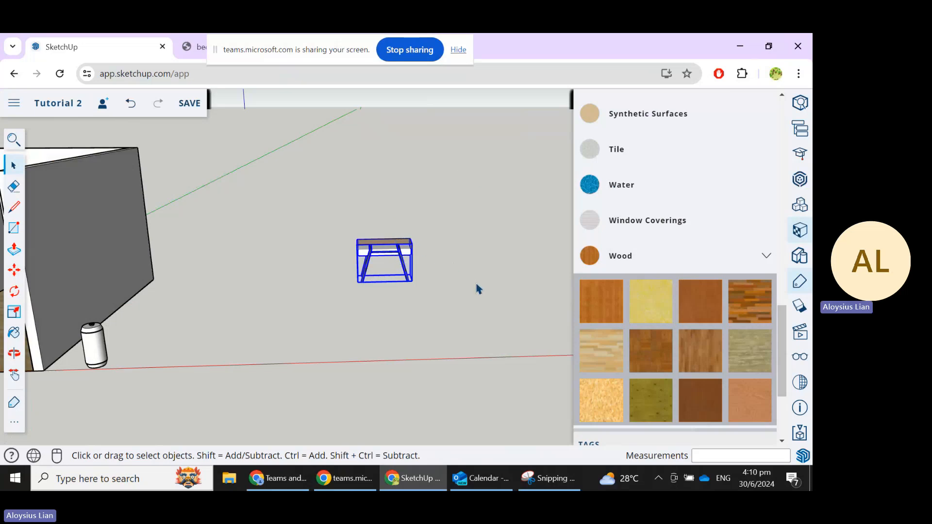
scroll(478, 289, "down", 3)
key("m")
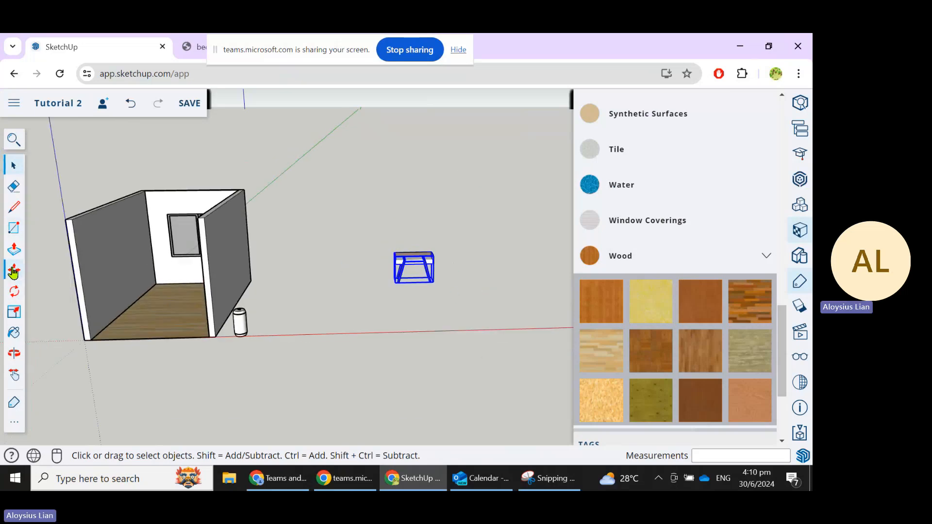
scroll(389, 279, "up", 8)
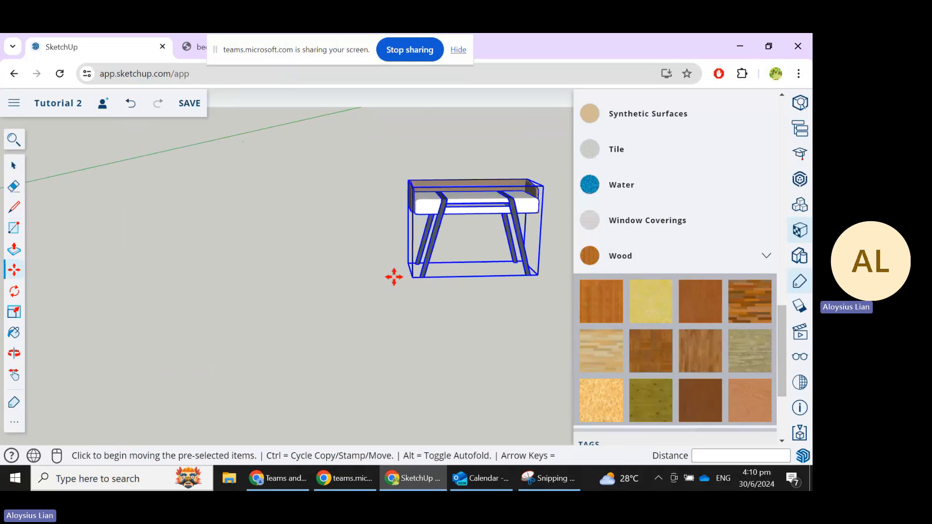
left_click(439, 250)
scroll(522, 264, "down", 8)
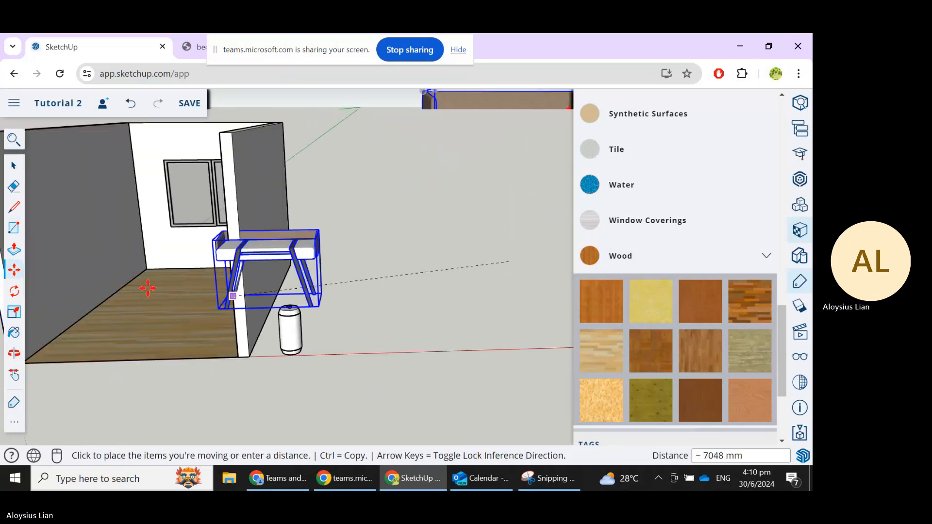
left_click(148, 267)
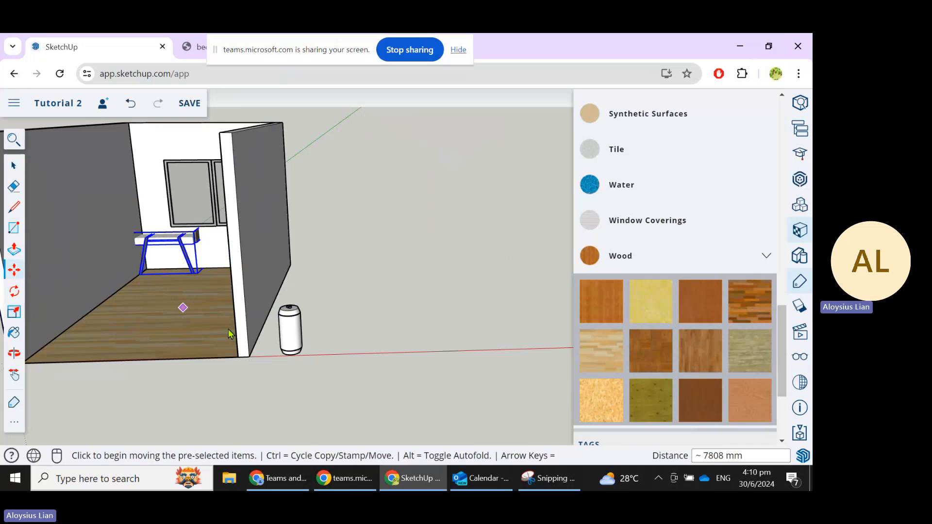
Move the desk about 1173 mm along the back wall beneath the window, then about 333 mm forward from the wall.
mouse_move(228, 329)
middle_mouse_down()
mouse_move(283, 336)
mouse_move(238, 329)
middle_mouse_up()
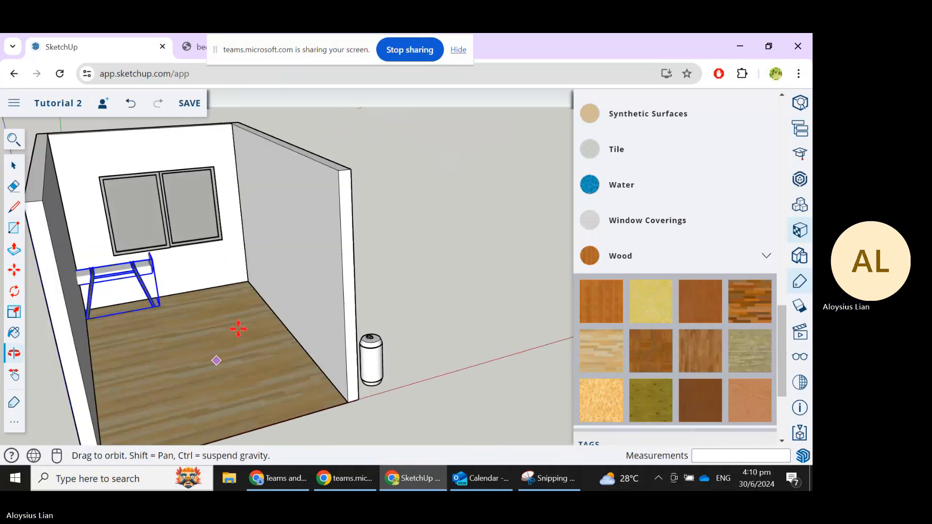
scroll(114, 317, "up", 5)
left_click(148, 343)
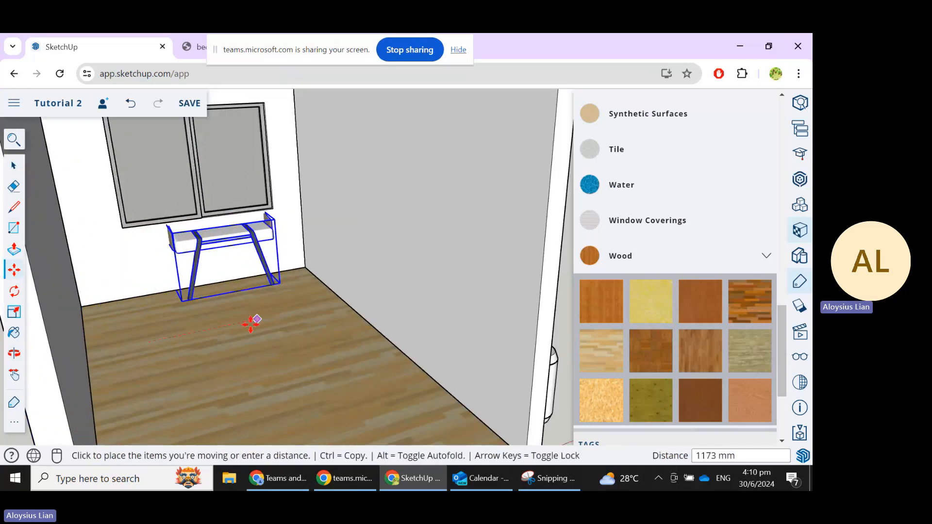
left_click(250, 325)
left_click(240, 335)
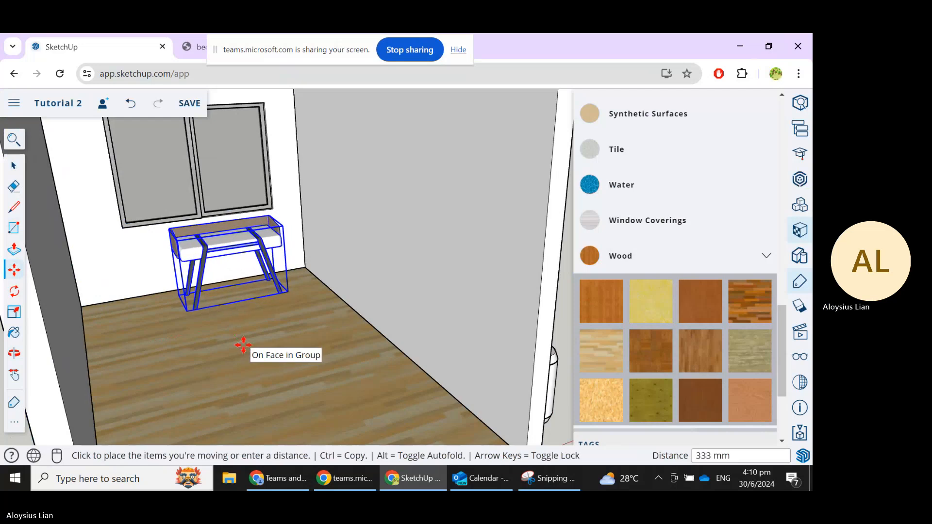
left_click(243, 345)
key("o")
left_click_drag(173, 322, 176, 298)
scroll(163, 231, "up", 3)
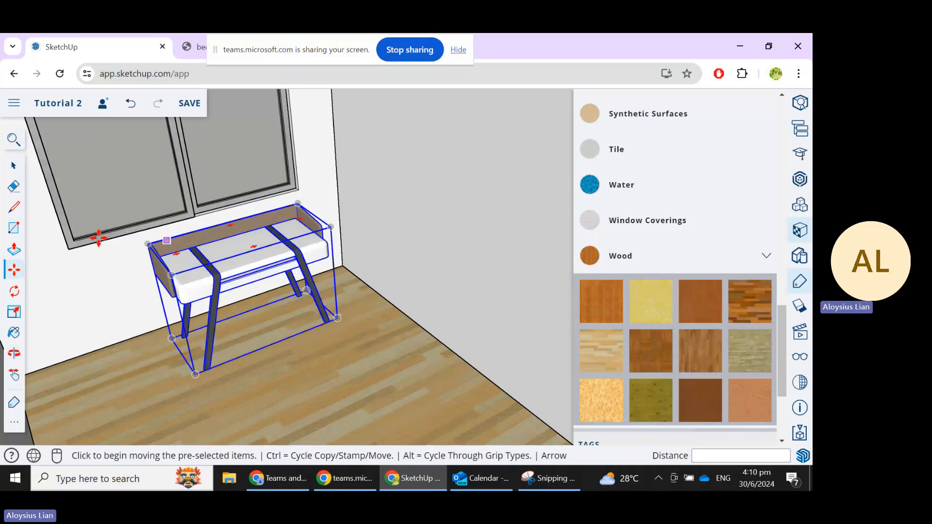
scroll(136, 250, "up", 3)
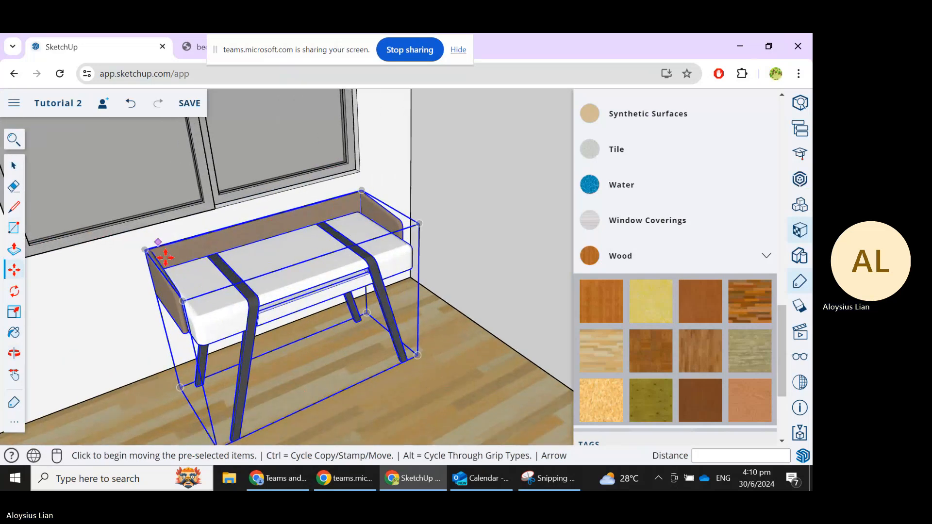
scroll(219, 300, "down", 3)
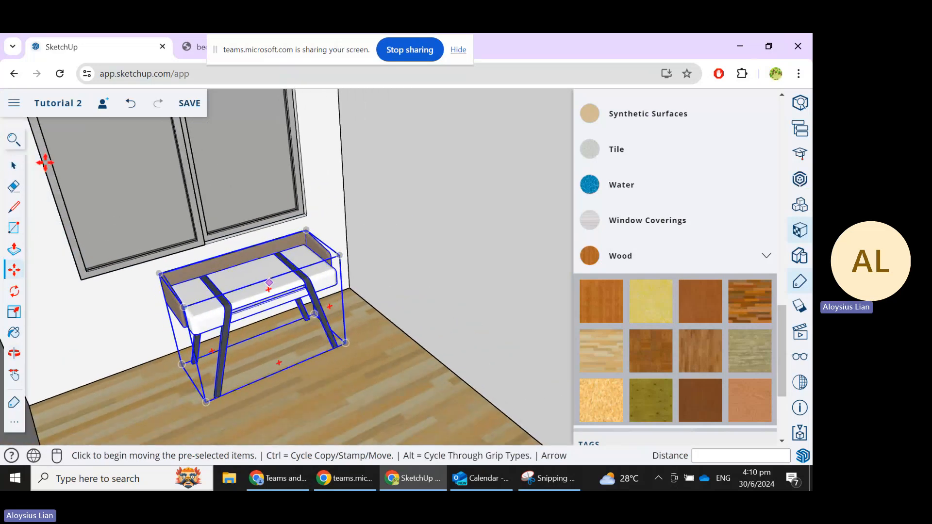
left_click(14, 167)
Move the drink can from outside the room onto the left end of the desktop.
scroll(188, 253, "down", 10)
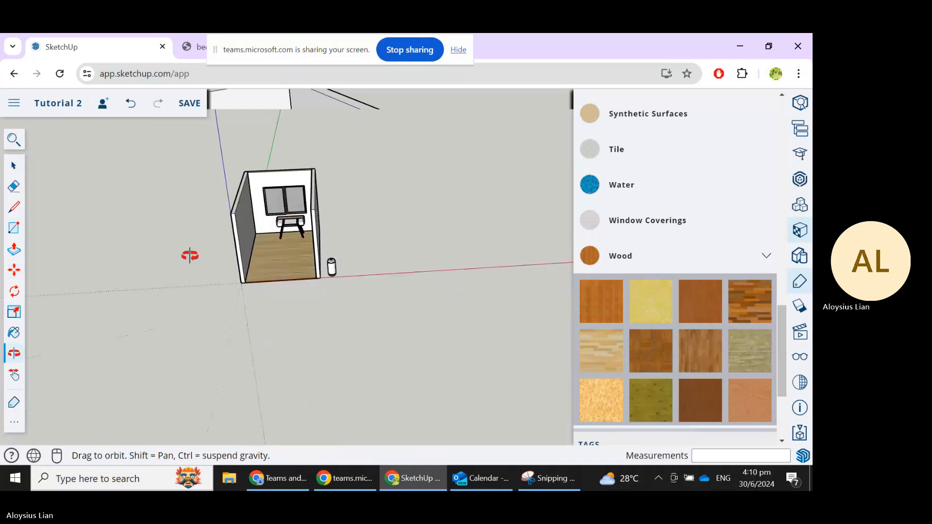
scroll(384, 312, "up", 3)
left_click(360, 315)
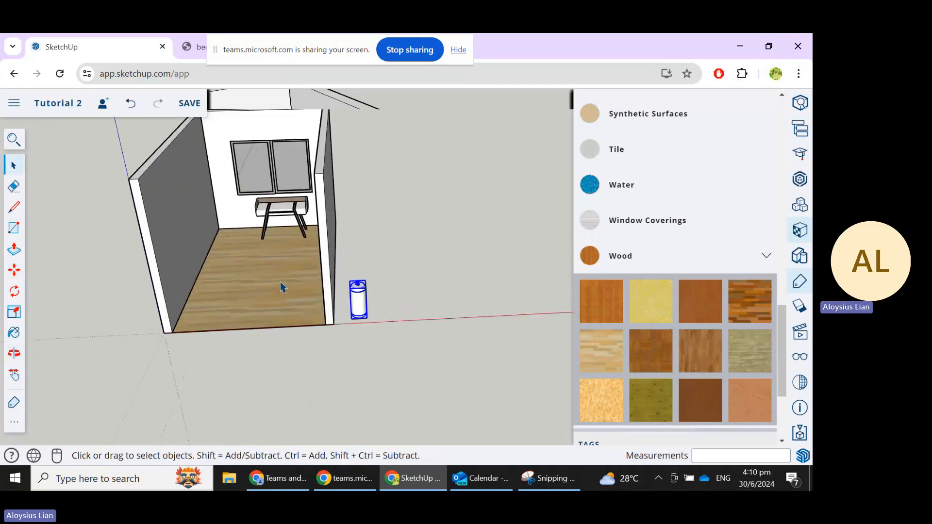
scroll(281, 286, "up", 2)
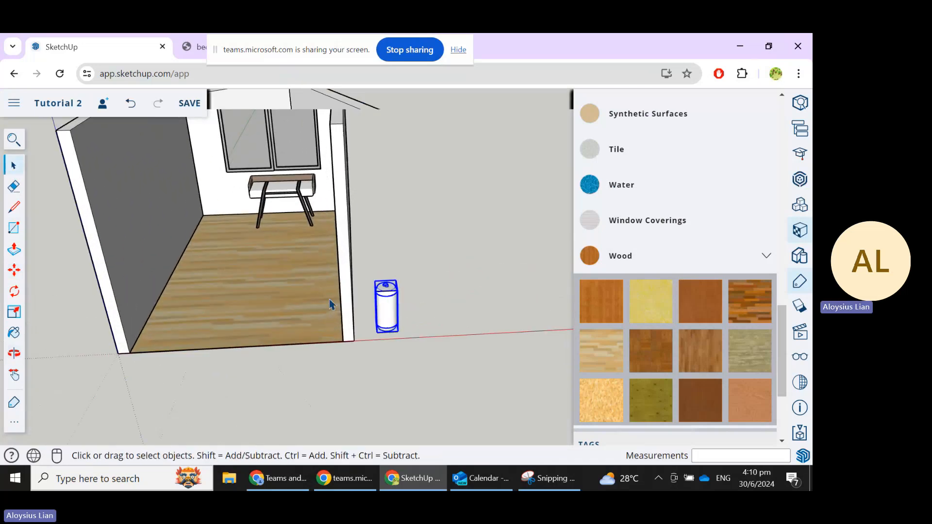
left_click(15, 271)
scroll(395, 333, "up", 3)
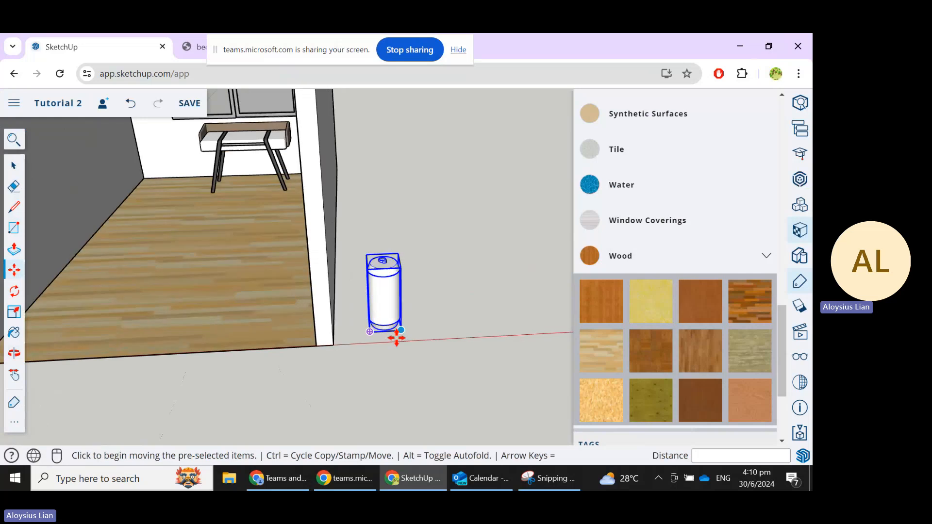
left_click(396, 330)
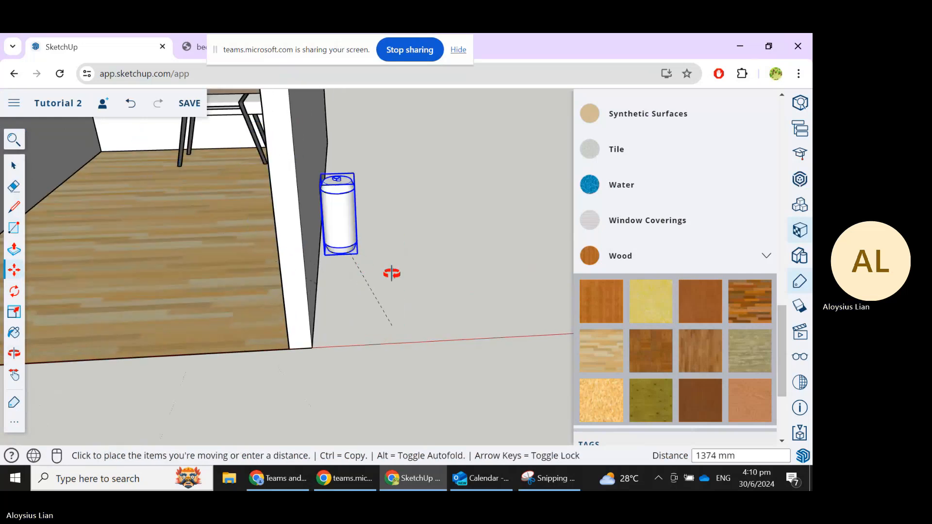
middle_click_drag(392, 273, 458, 266)
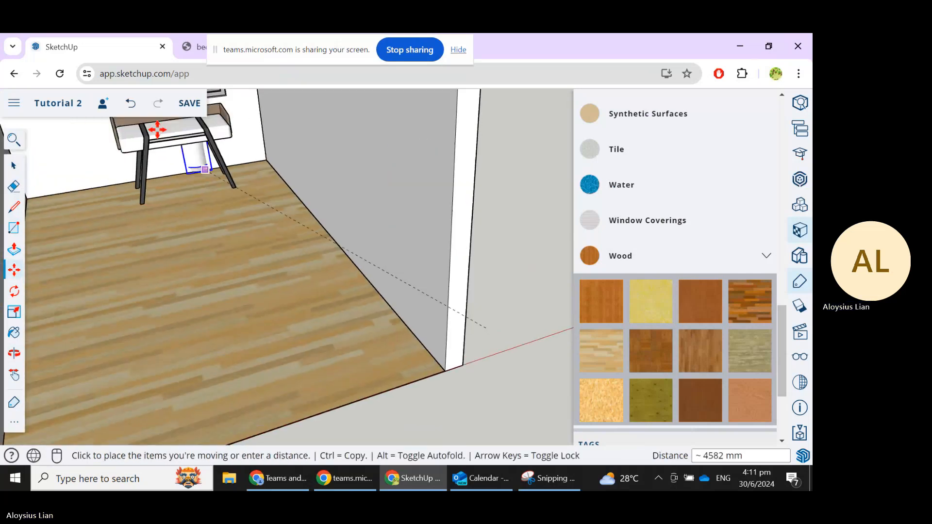
scroll(146, 137, "up", 2)
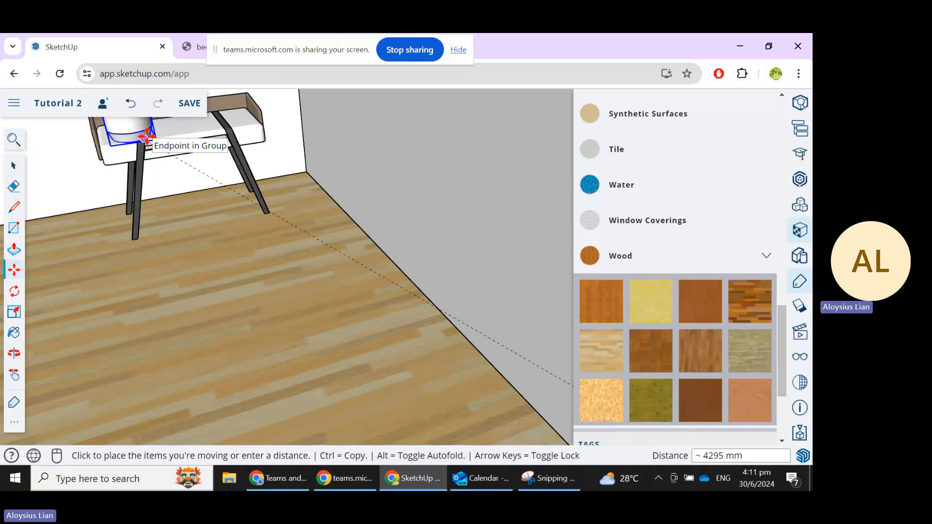
left_click(147, 137)
Scale the drink can on the desk down uniformly to a factor of 0.22.
scroll(372, 301, "down", 3)
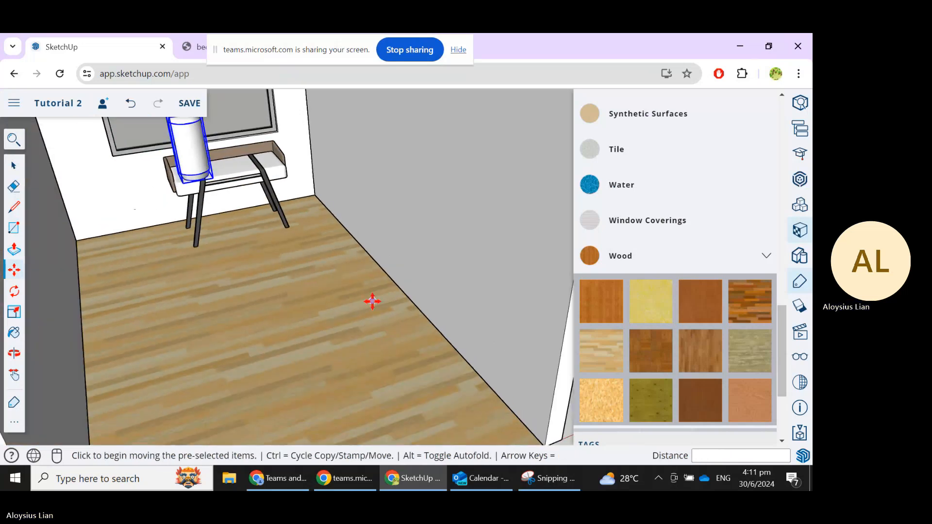
scroll(372, 301, "down", 3)
key("s")
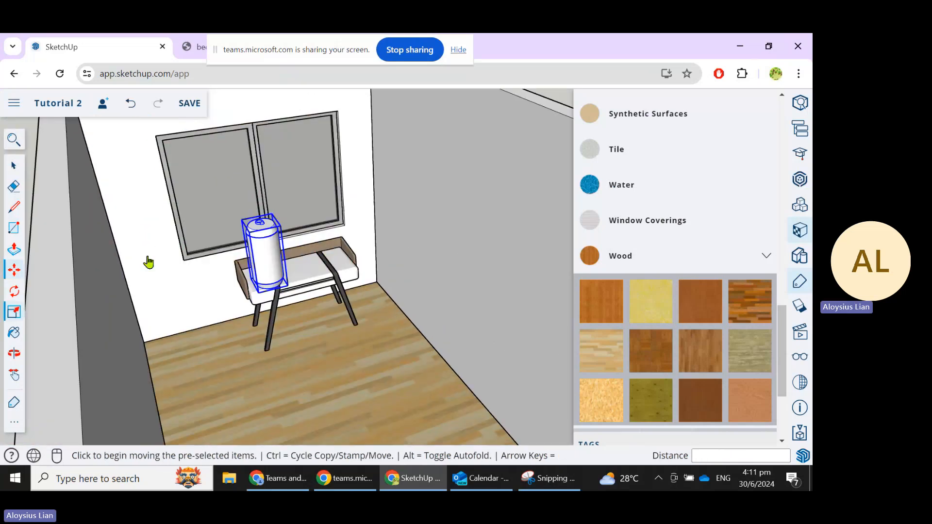
scroll(255, 219, "up", 3)
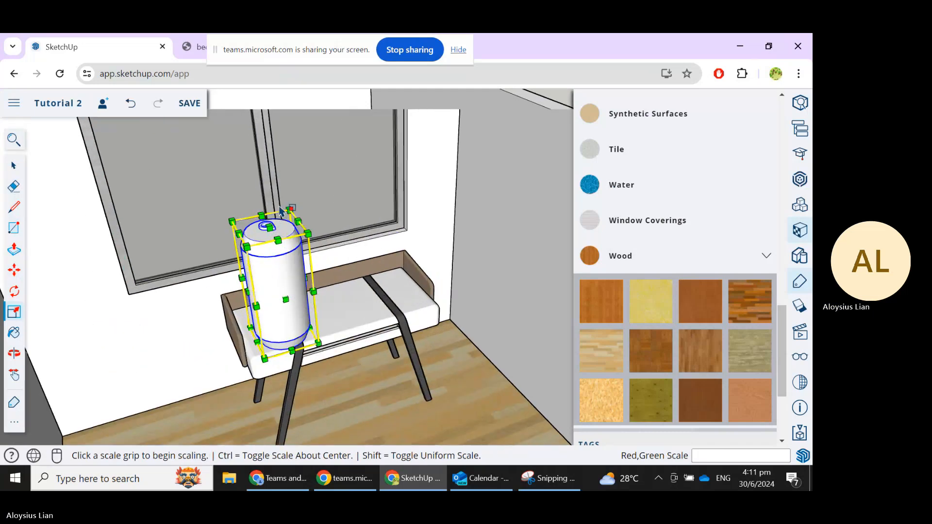
left_click(294, 210)
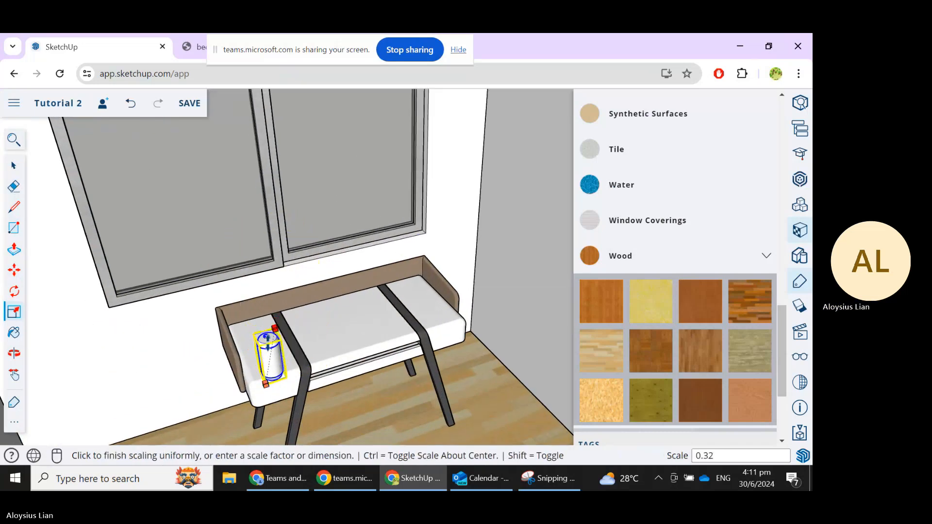
left_click(271, 346)
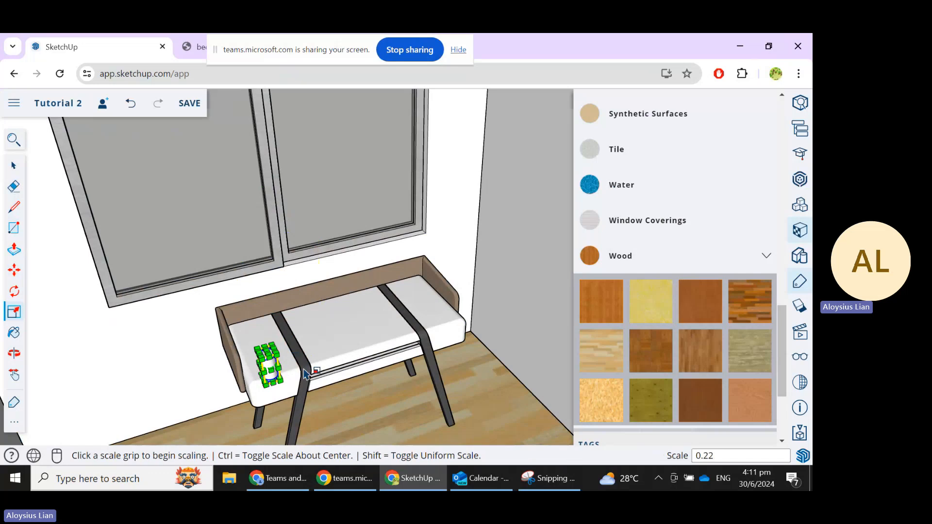
Open the drink can's group for editing and paint all faces of its tapered top section with Metal Corrugated Shiny.
key("o")
middle_click_drag(243, 297, 233, 278)
scroll(234, 290, "up", 3)
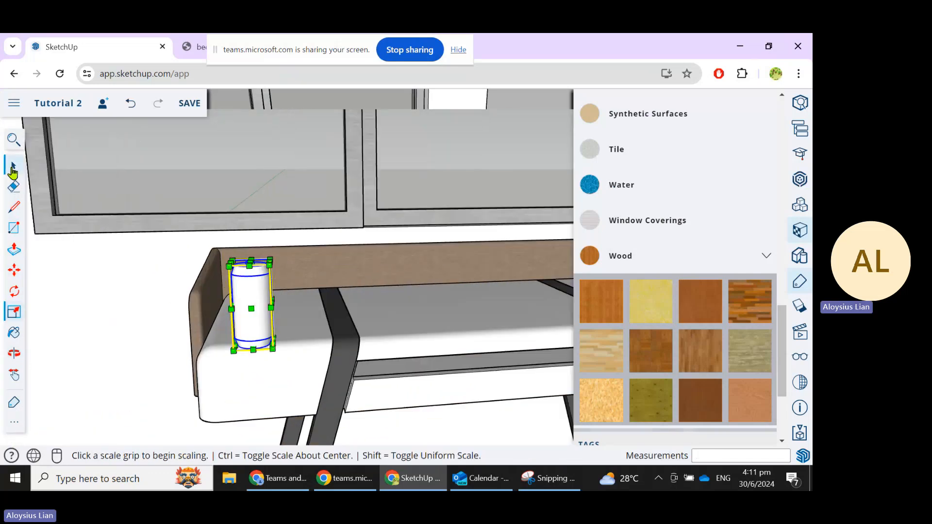
left_click(13, 167)
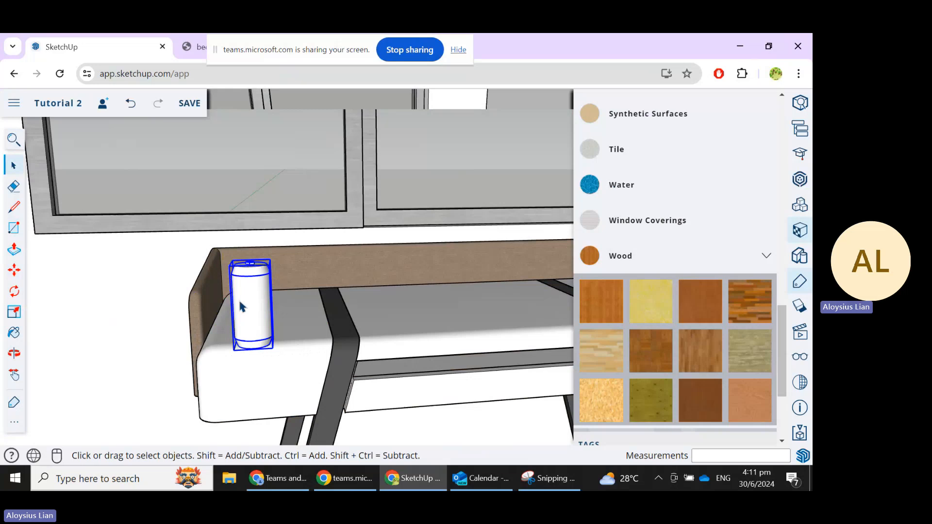
double_click(245, 306)
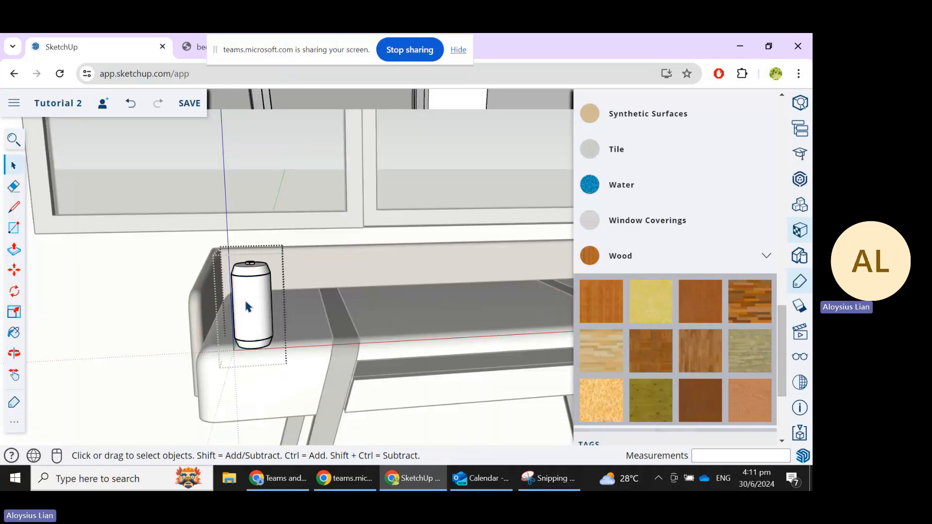
left_click(247, 307)
double_click(252, 279)
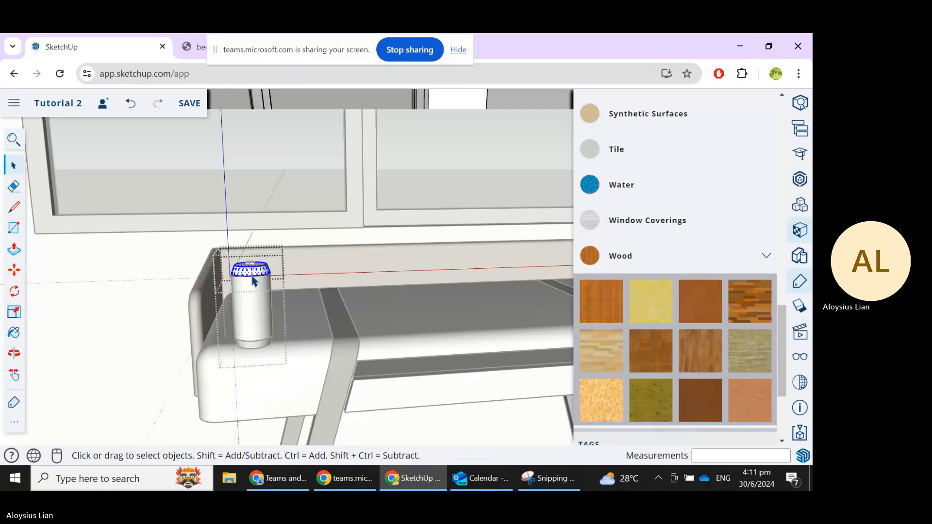
scroll(641, 335, "down", 3)
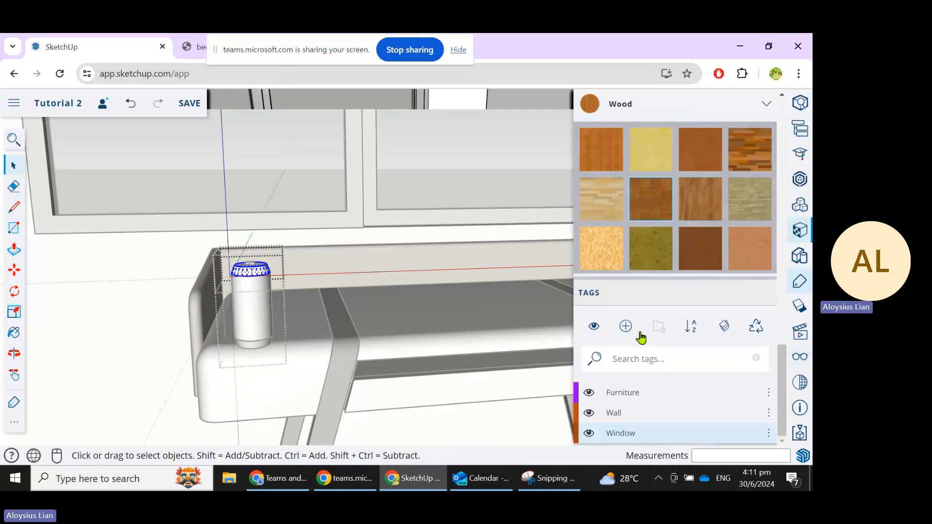
scroll(640, 335, "up", 5)
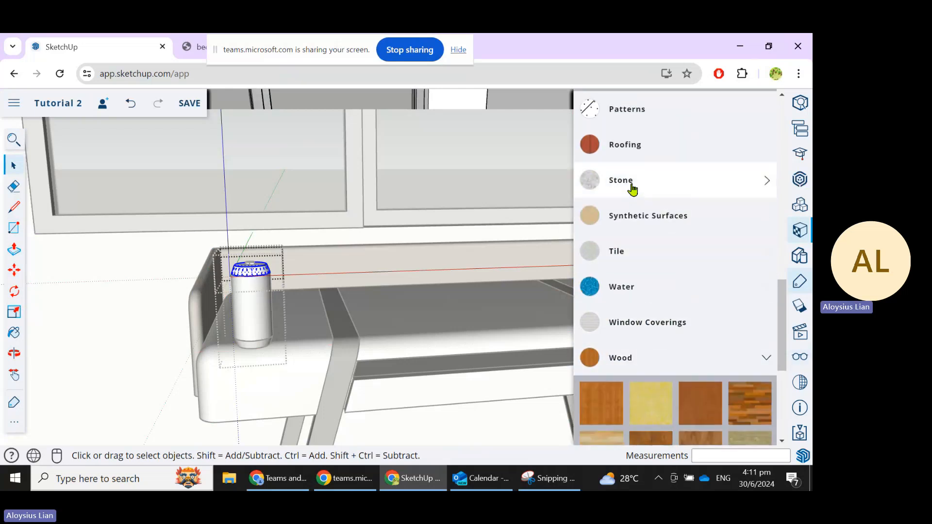
scroll(631, 187, "up", 5)
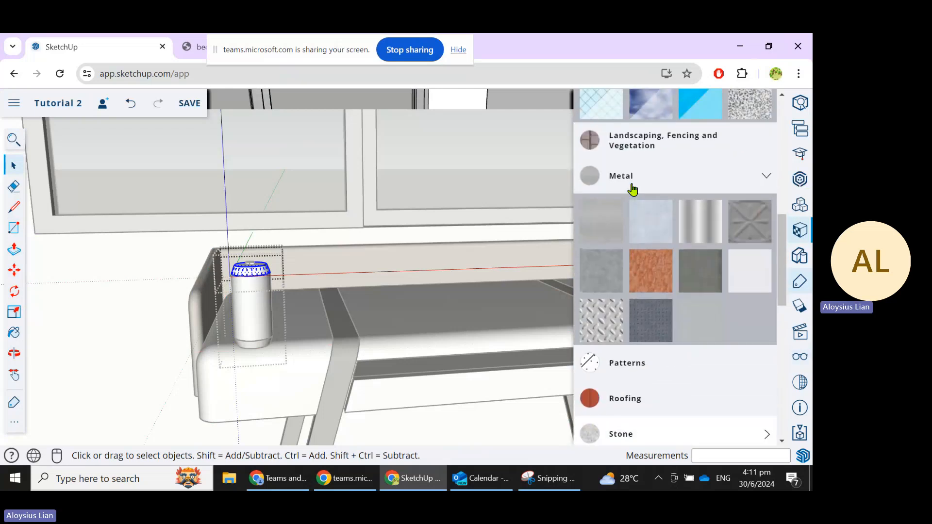
left_click(600, 224)
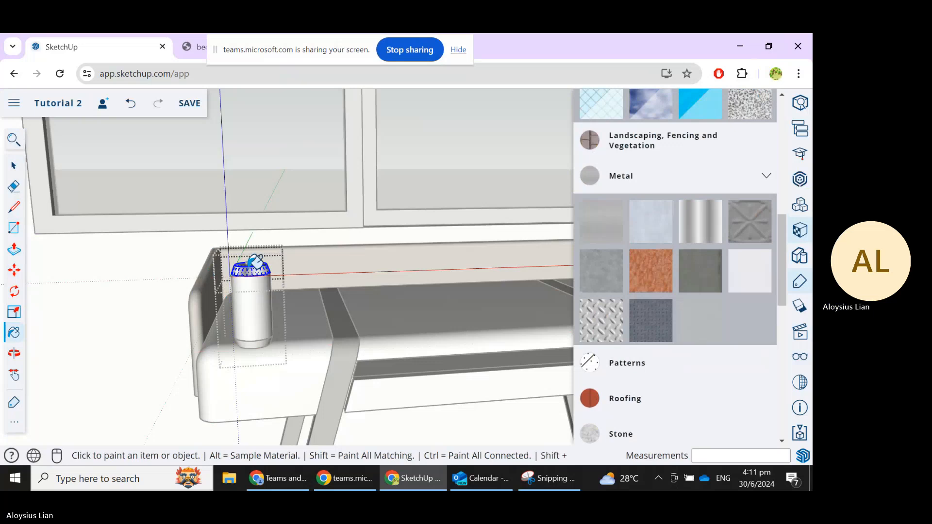
scroll(214, 245, "up", 2)
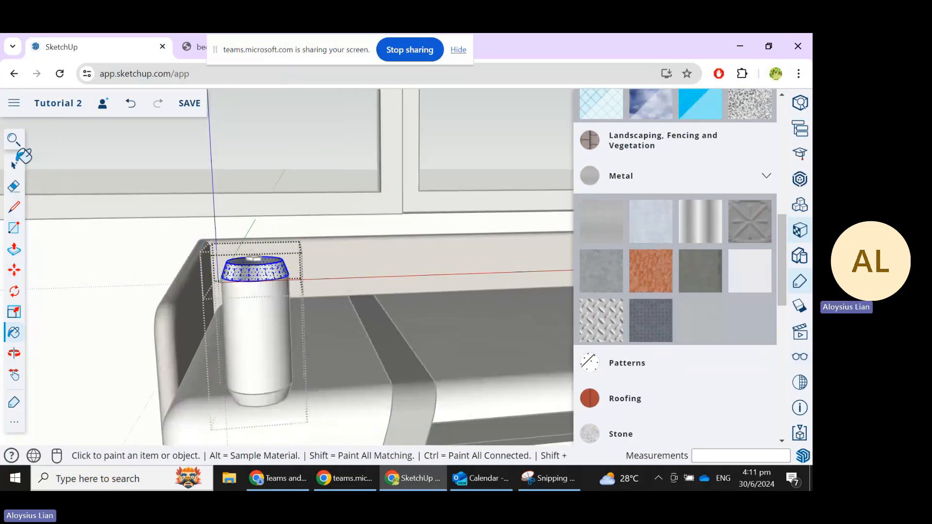
key("space")
Paint all faces of the can's tapered bottom section with the Metal Corrugated Shiny material.
scroll(272, 423, "down", 1)
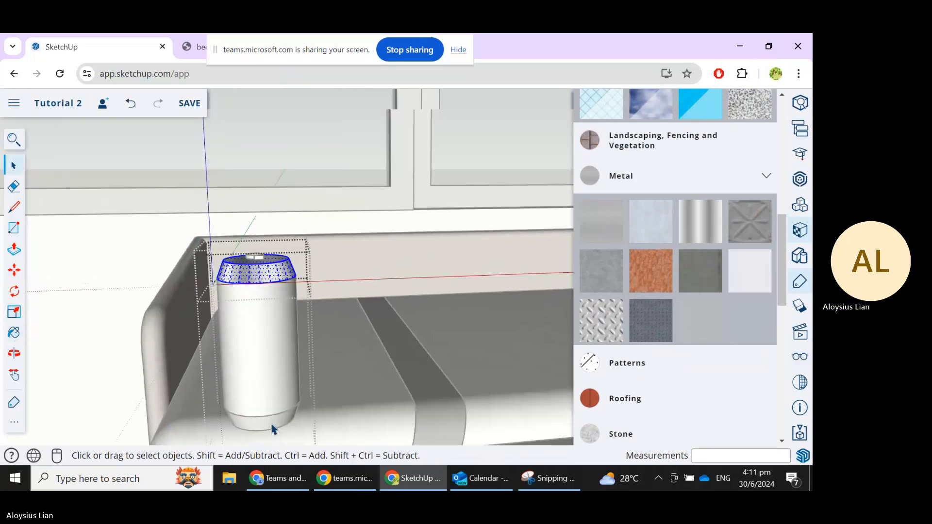
left_click(272, 428)
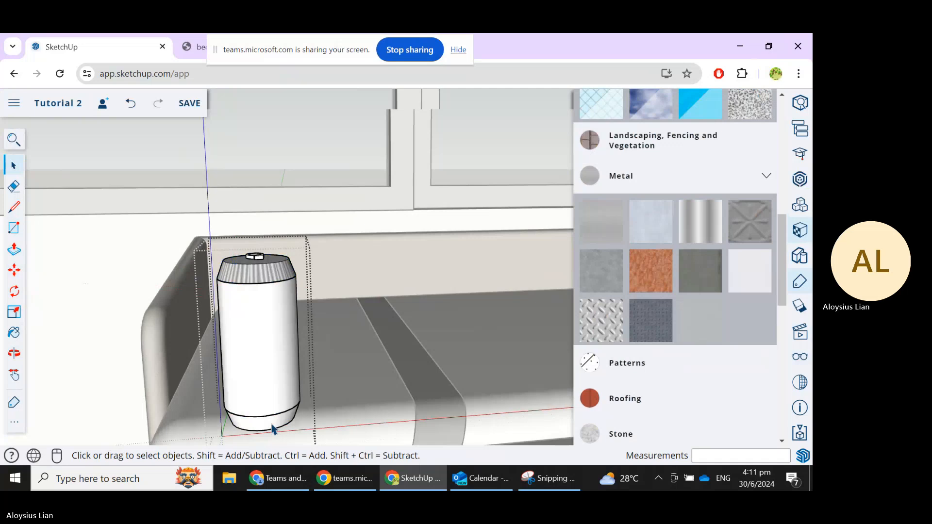
double_click(272, 428)
left_click(709, 229)
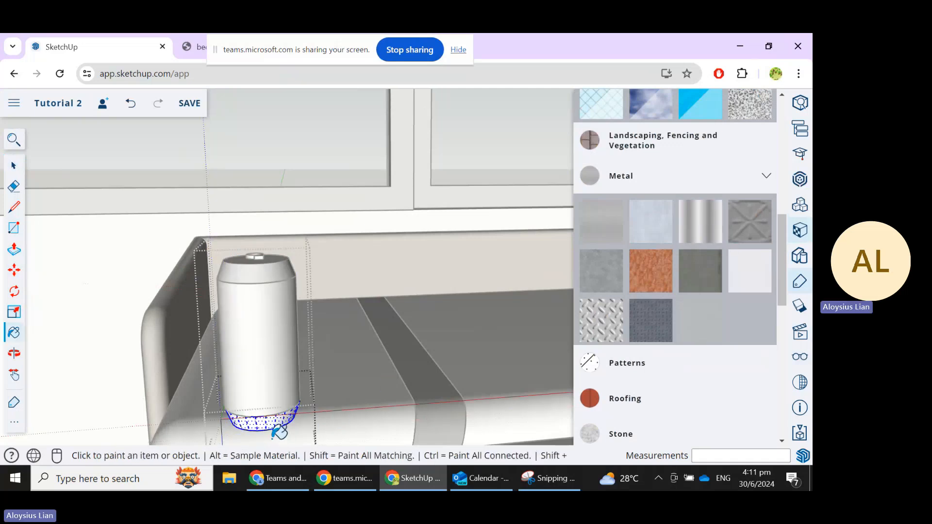
left_click(16, 164)
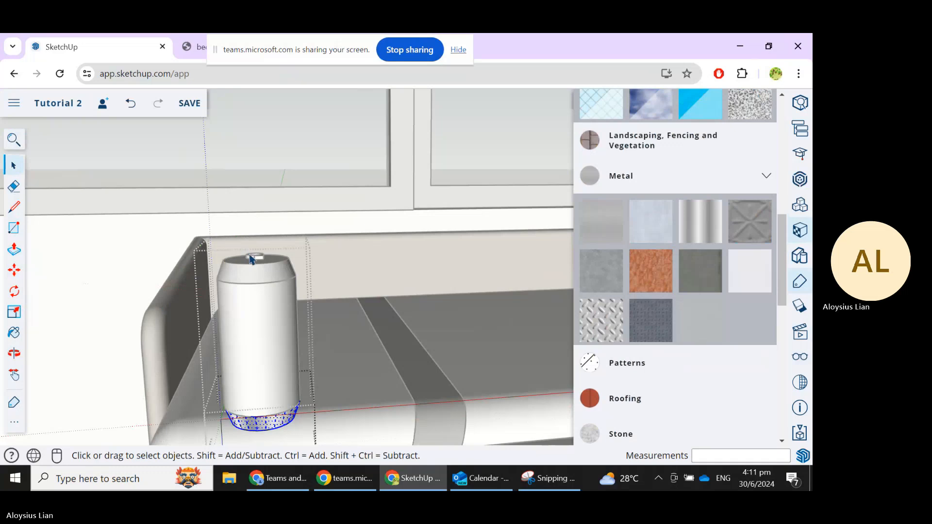
Open the pull tab on the can's lid for editing and paint it with the Metal Corrugated Shiny material.
scroll(252, 263, "up", 3)
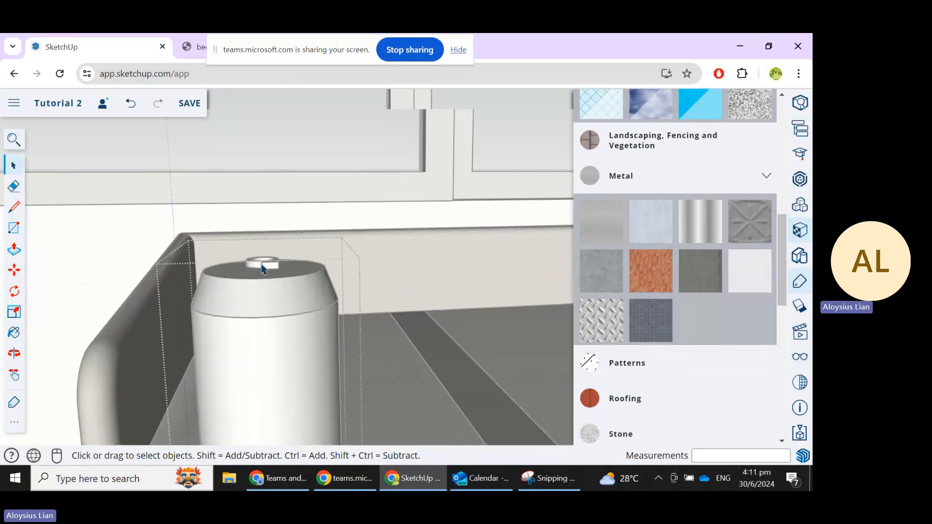
scroll(262, 265, "up", 5)
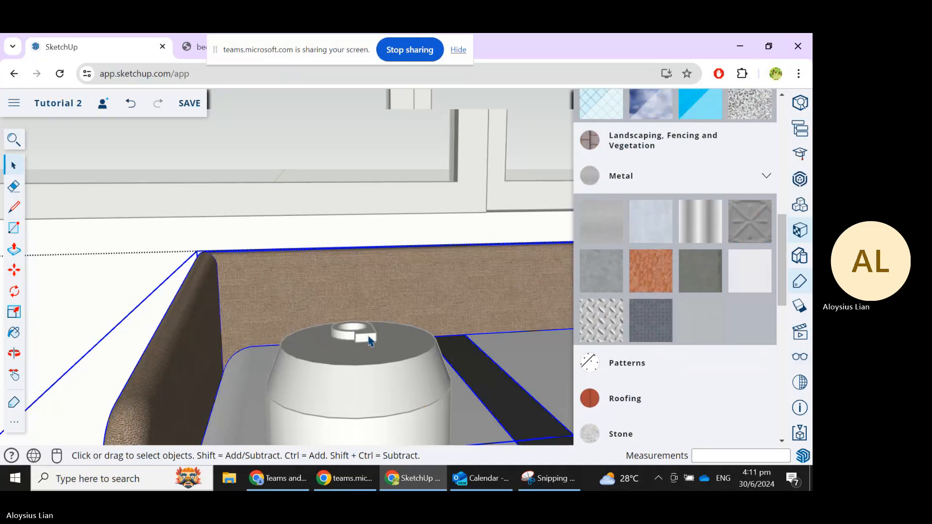
double_click(369, 342)
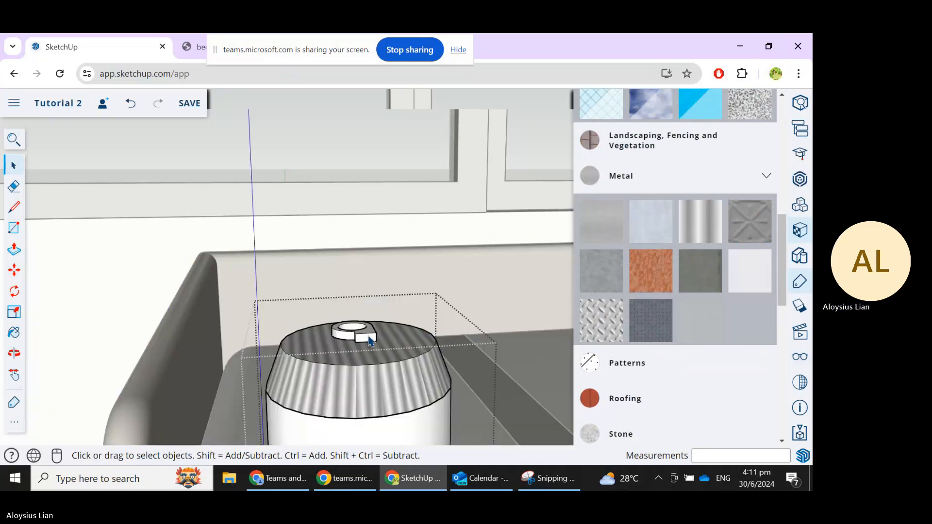
double_click(369, 341)
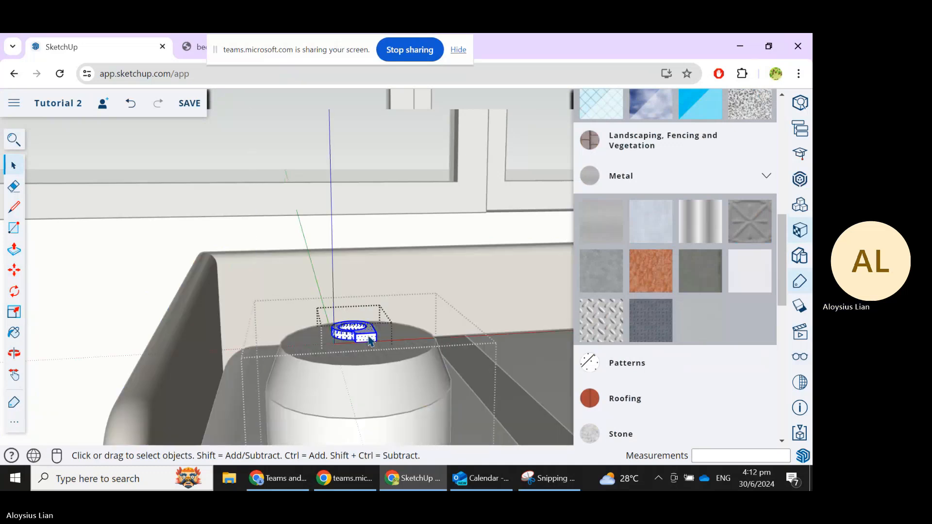
left_click(704, 226)
left_click(374, 331)
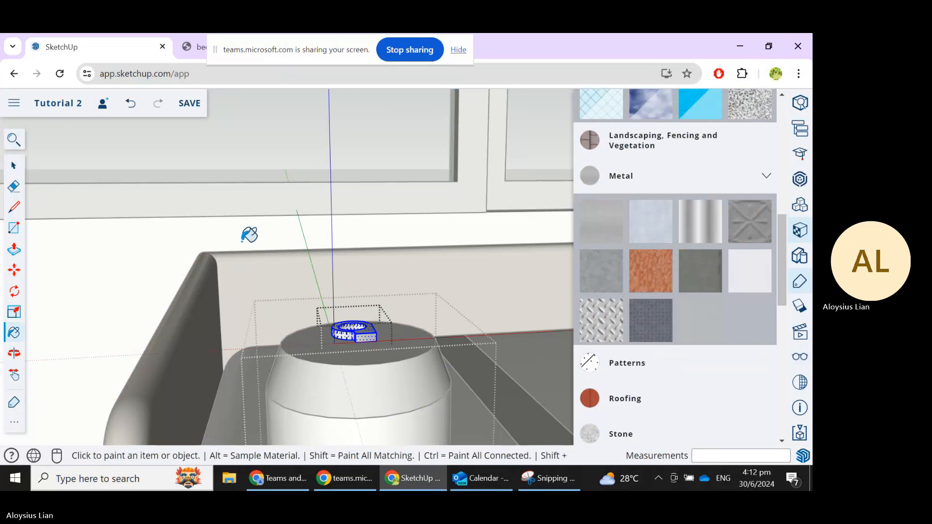
left_click(13, 166)
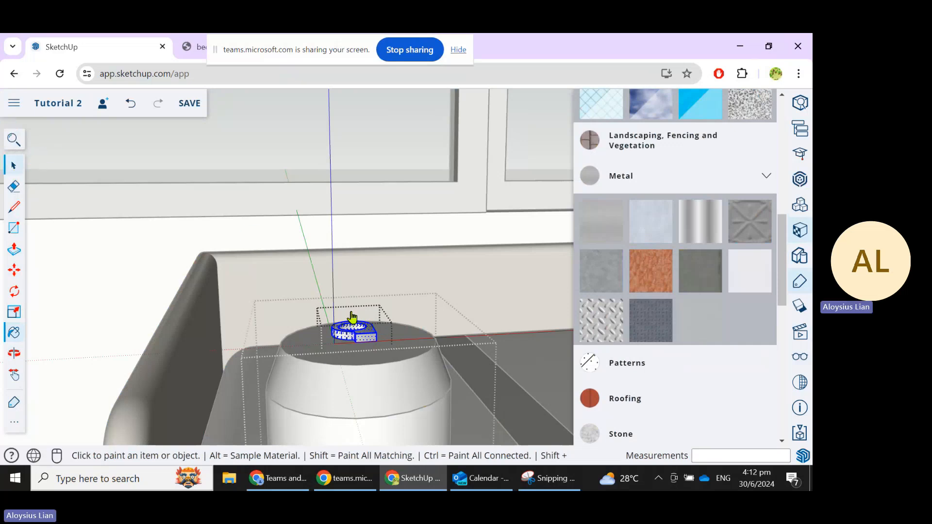
Paint the can's cylindrical middle body bright red from the Colors materials.
scroll(372, 388, "down", 4)
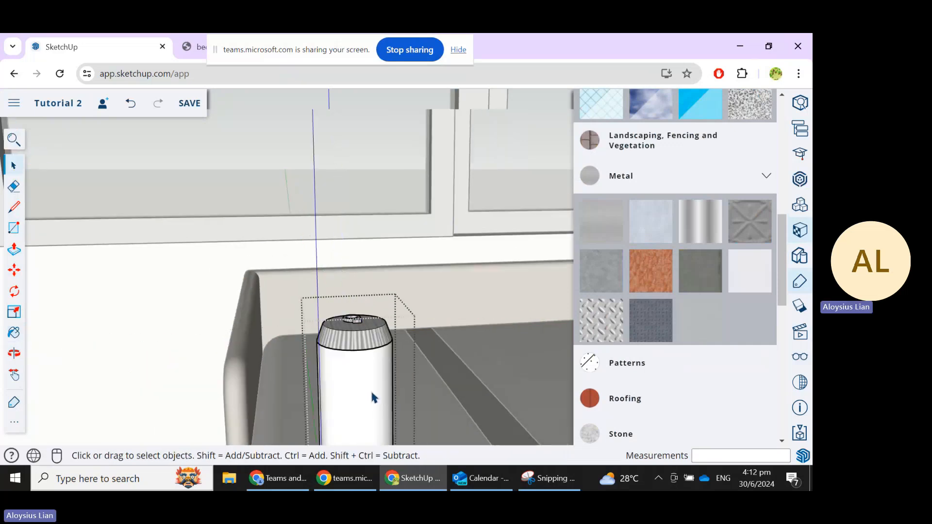
left_click(372, 393)
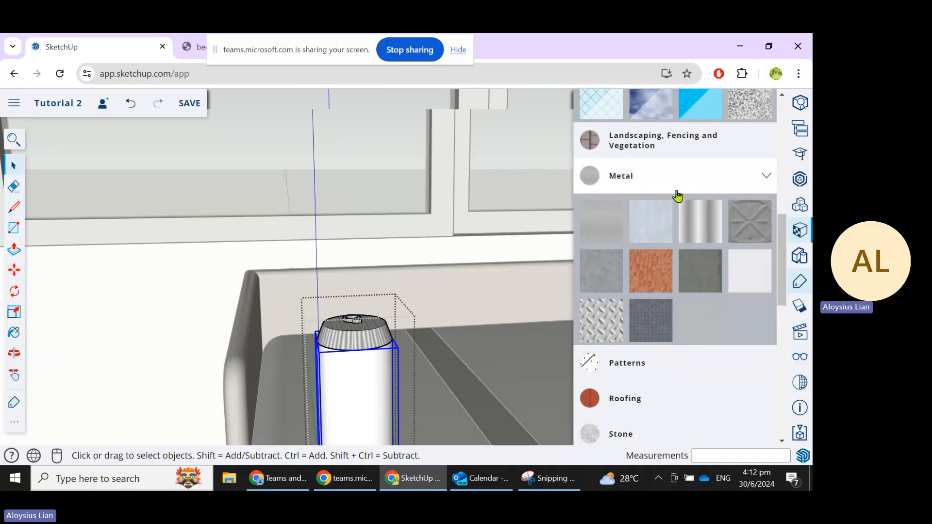
scroll(675, 202, "up", 8)
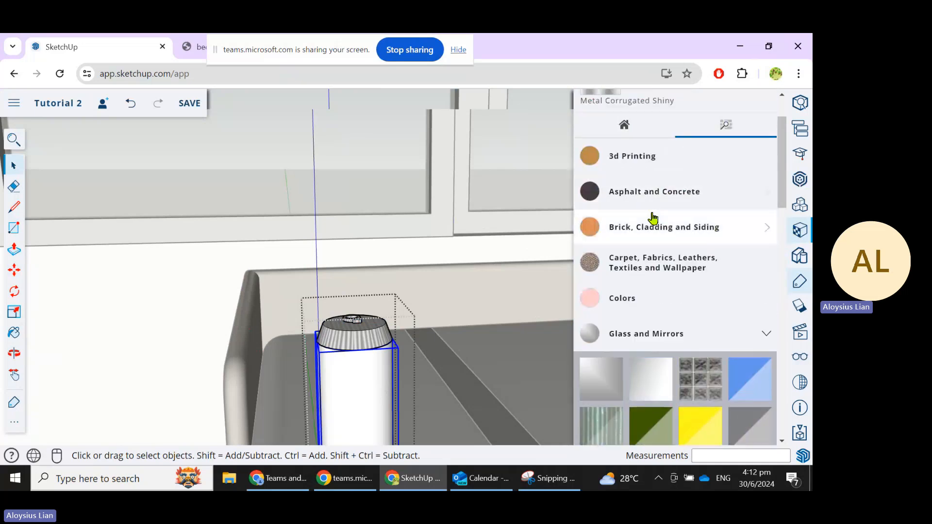
left_click(640, 296)
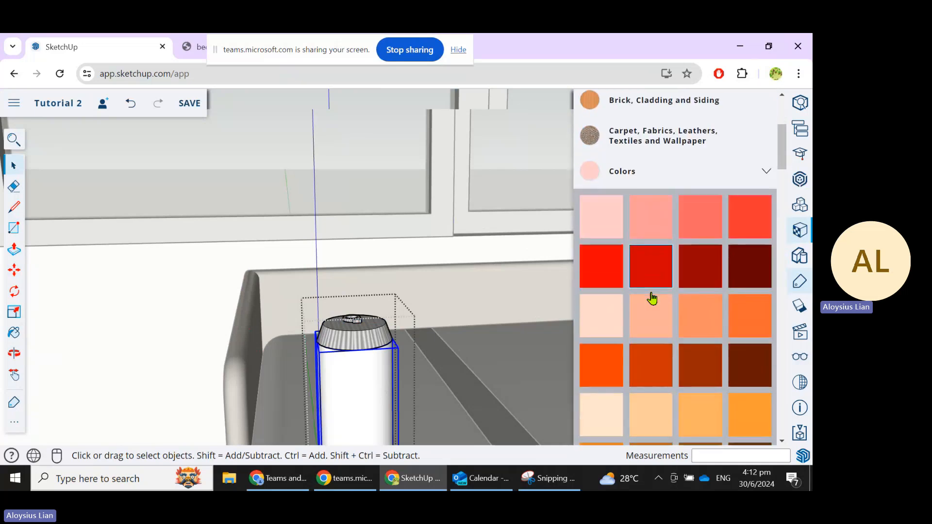
scroll(637, 308, "up", 1)
left_click(619, 323)
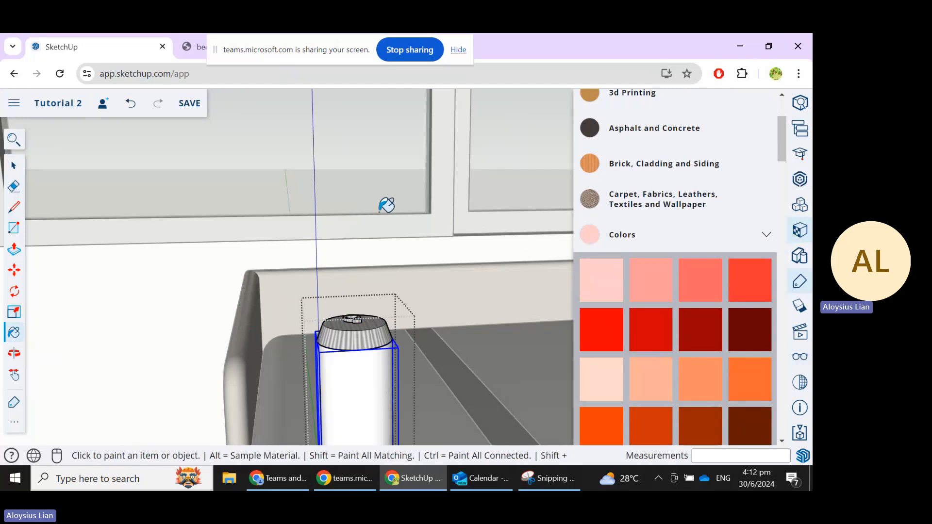
scroll(389, 311, "down", 5)
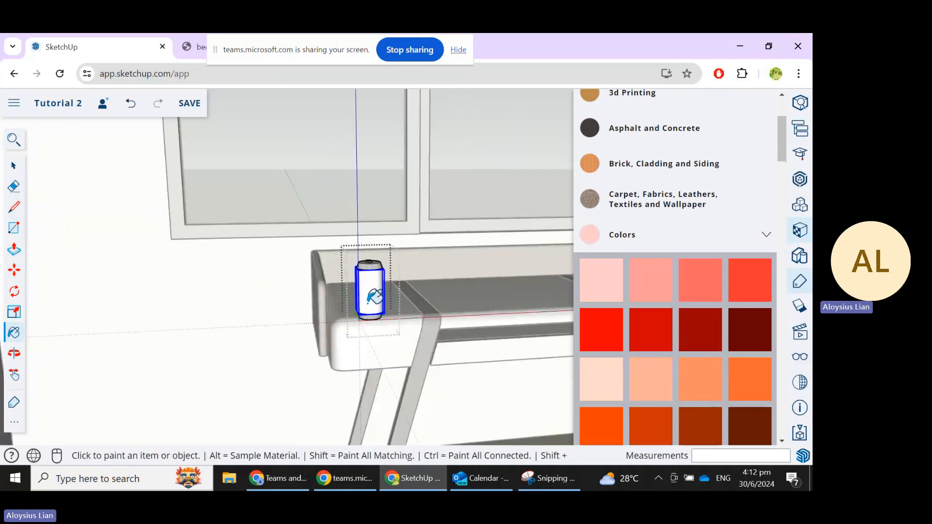
left_click(373, 292)
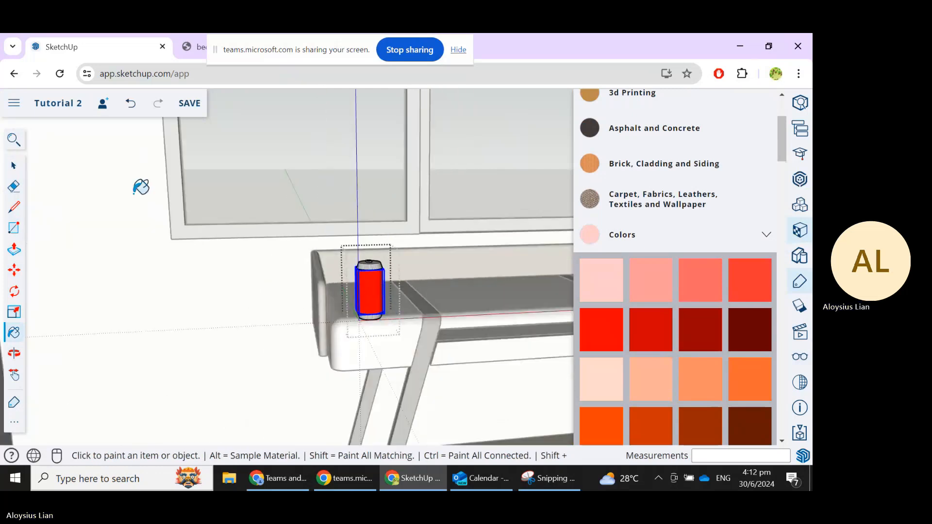
left_click(13, 168)
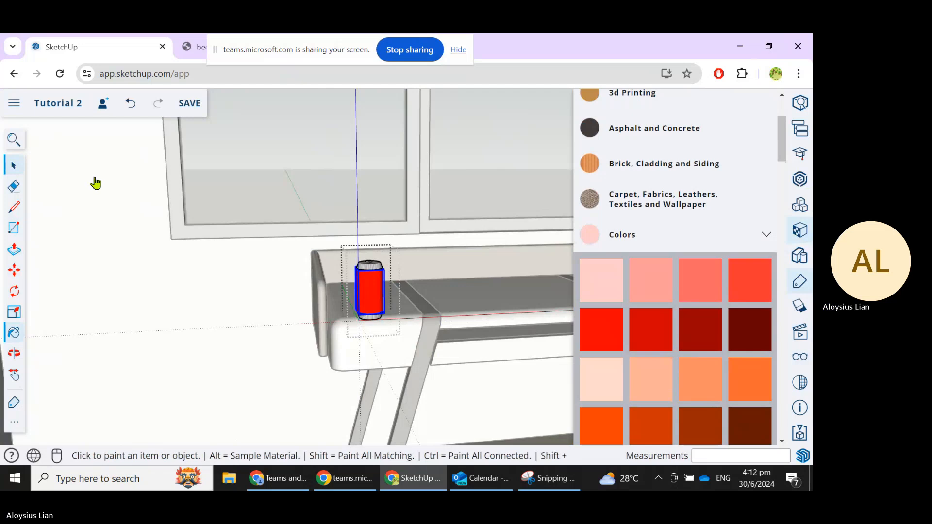
Leave the can's group and move the whole can about 88 mm across the desktop toward its back-left corner.
scroll(138, 184, "down", 6)
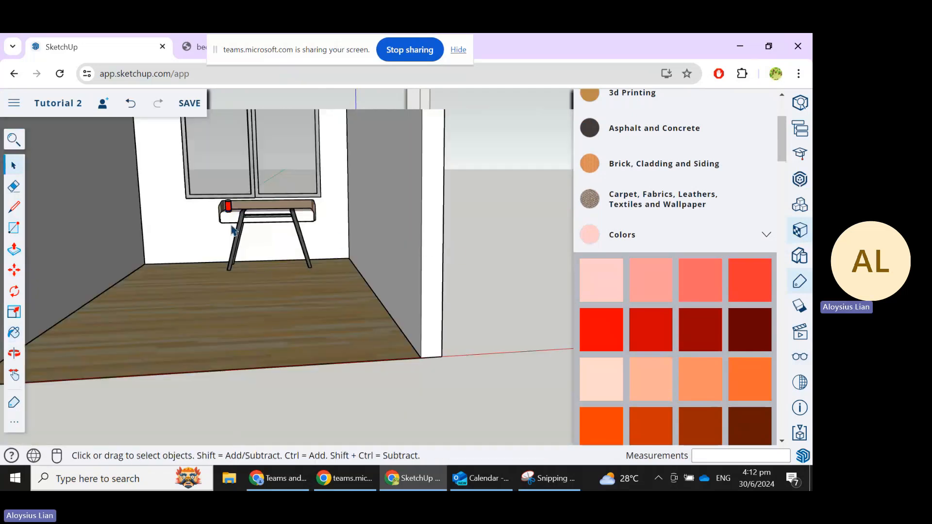
scroll(232, 226, "up", 2)
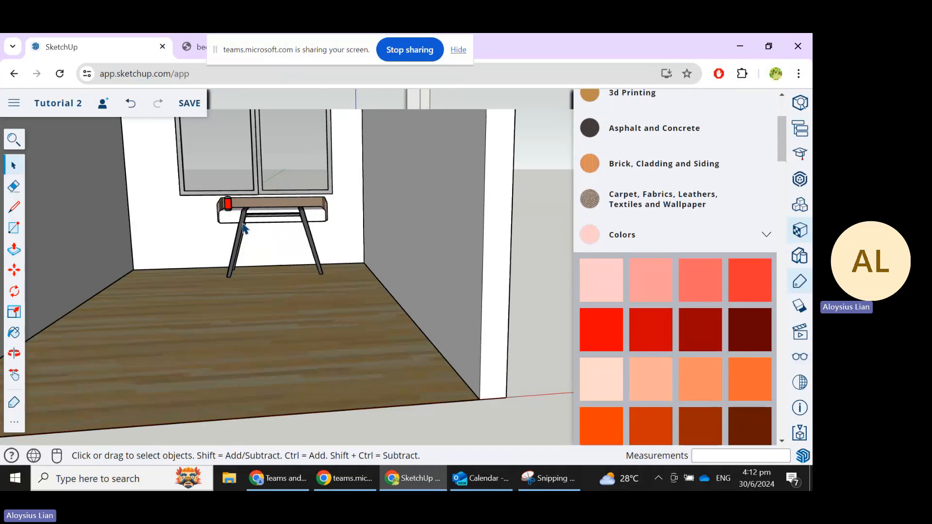
scroll(271, 236, "up", 3)
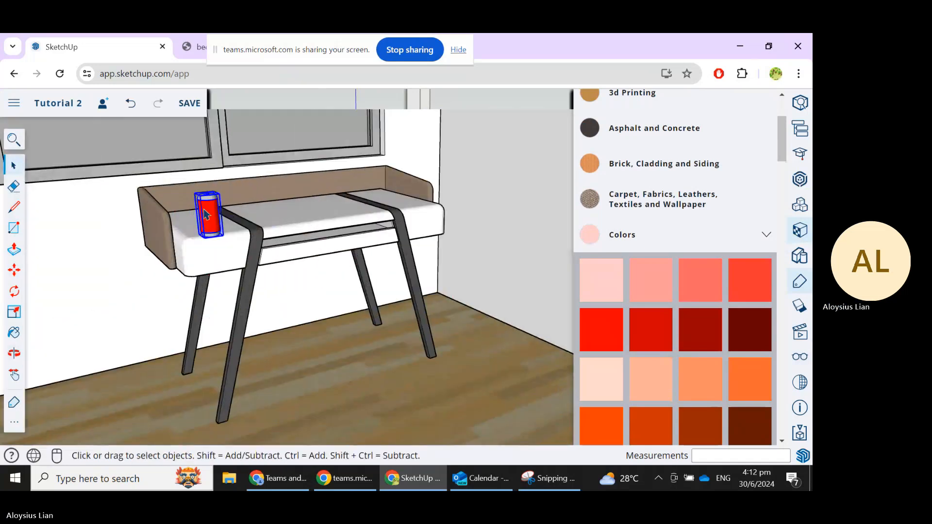
left_click(18, 268)
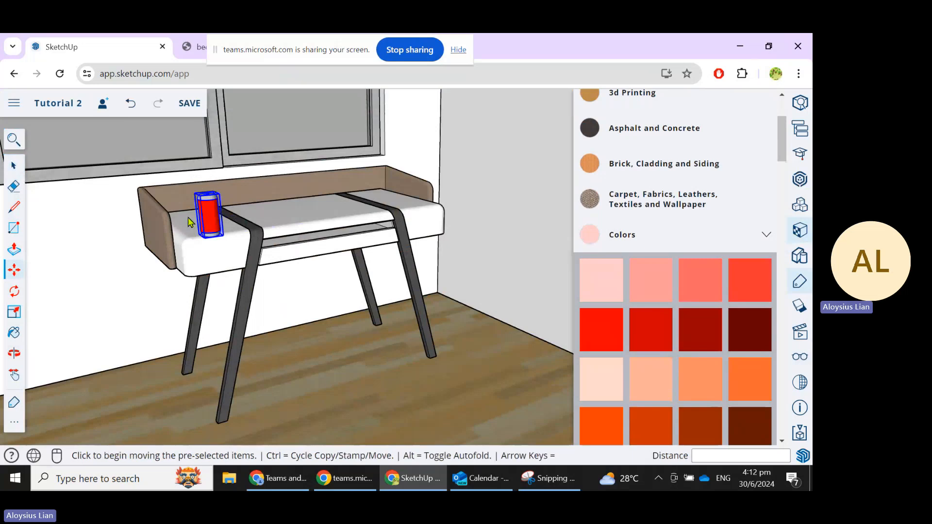
scroll(188, 217, "up", 1)
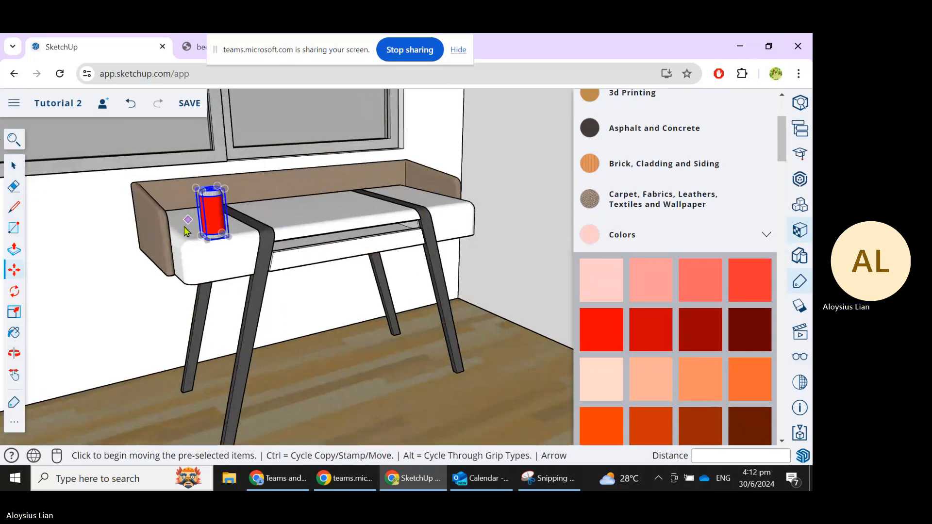
scroll(186, 231, "up", 1)
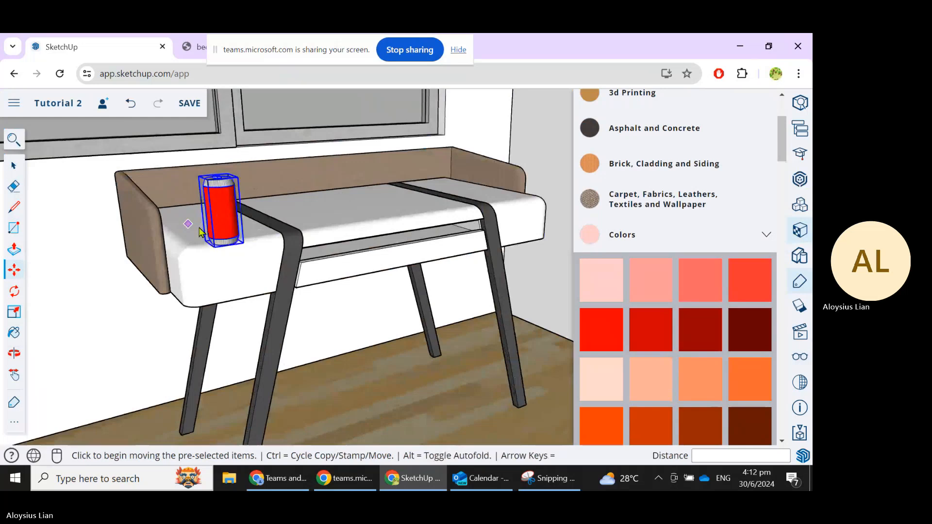
left_click(199, 232)
scroll(183, 220, "up", 1)
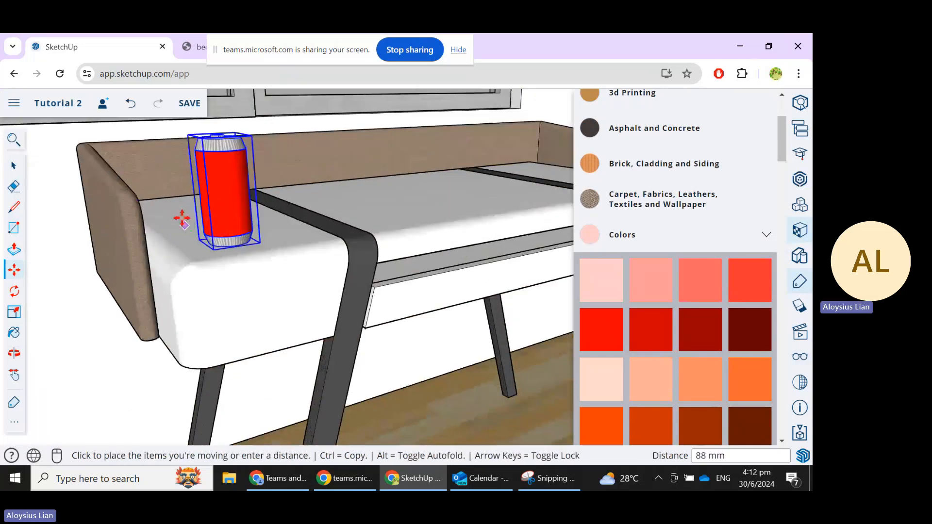
left_click(182, 219)
key("space")
scroll(241, 206, "down", 1)
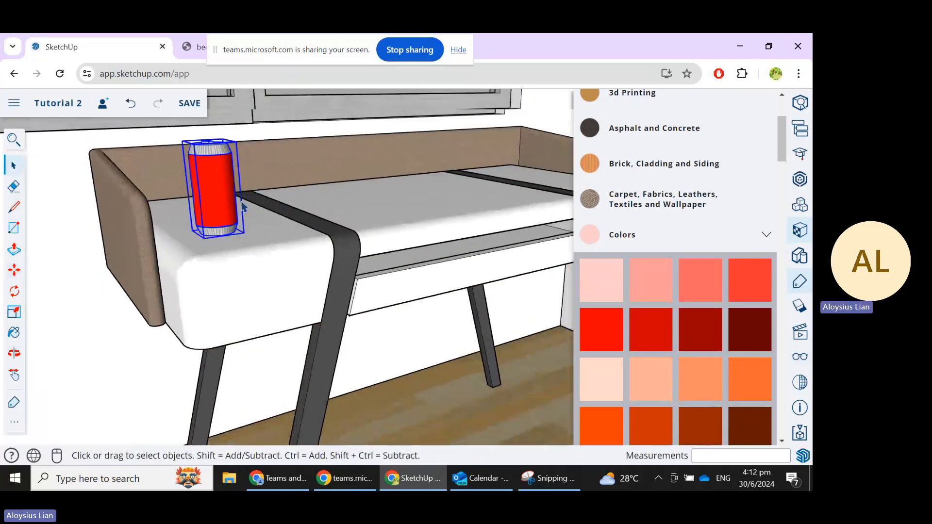
Deselect the can and examine the whole room with the desk from its open front.
scroll(200, 188, "up", 5)
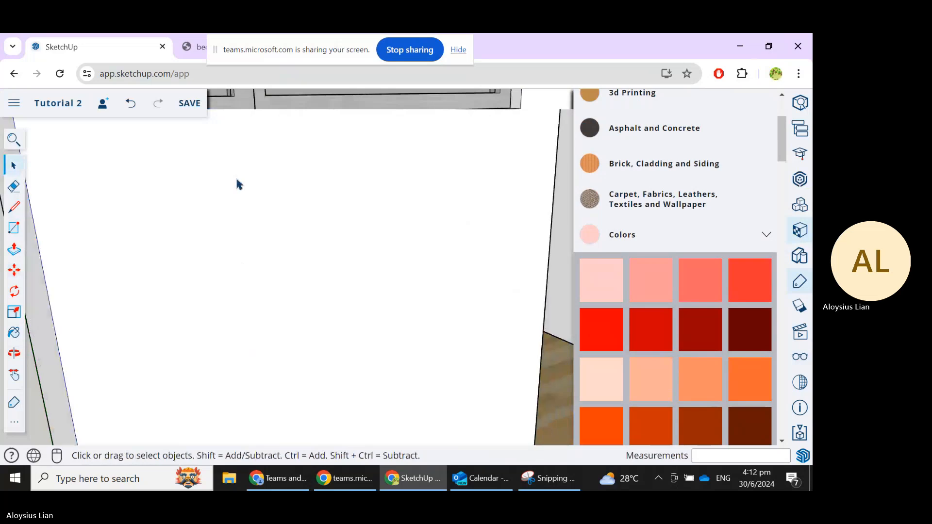
scroll(237, 180, "down", 3)
middle_click_drag(371, 252, 298, 250)
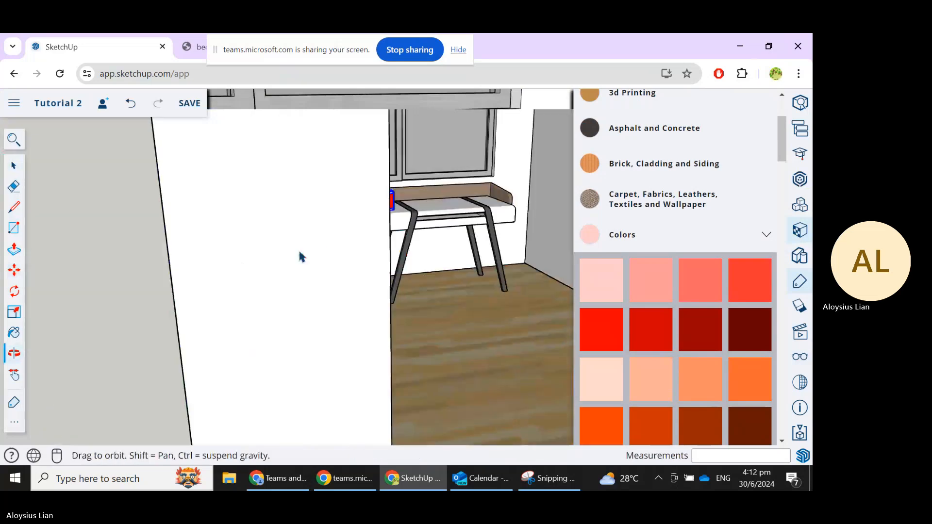
scroll(245, 237, "down", 5)
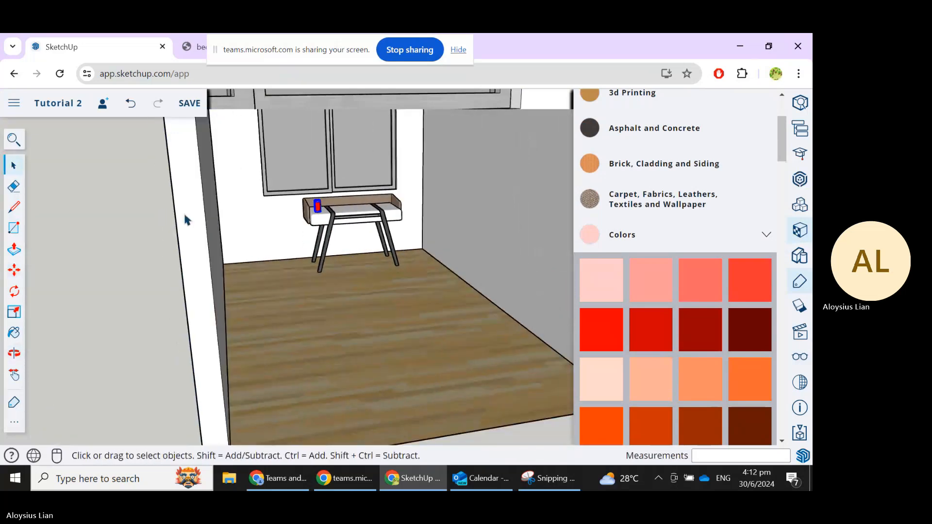
scroll(212, 219, "down", 1)
left_click(136, 217)
middle_click_drag(428, 269, 396, 256)
scroll(401, 296, "up", 3)
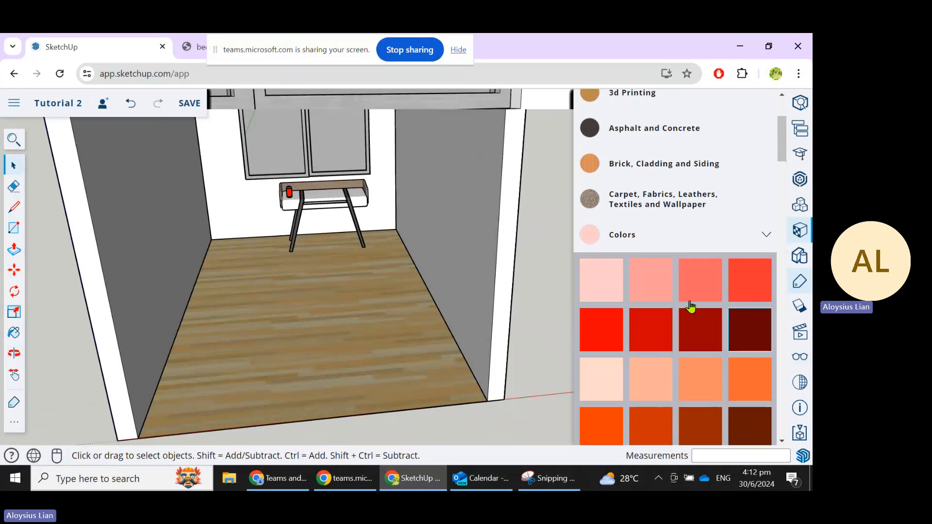
Search 3D Warehouse for "bed" and look through the resulting models.
left_click(800, 181)
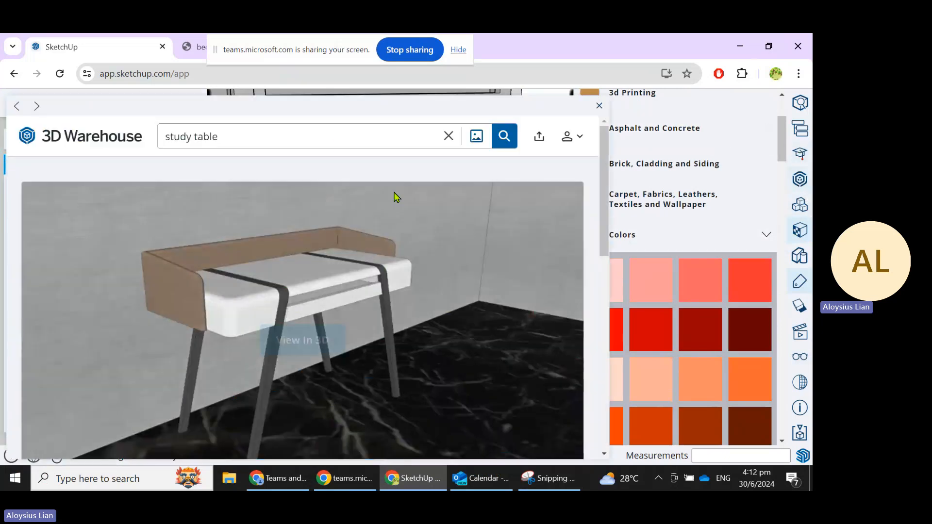
triple_click(309, 136)
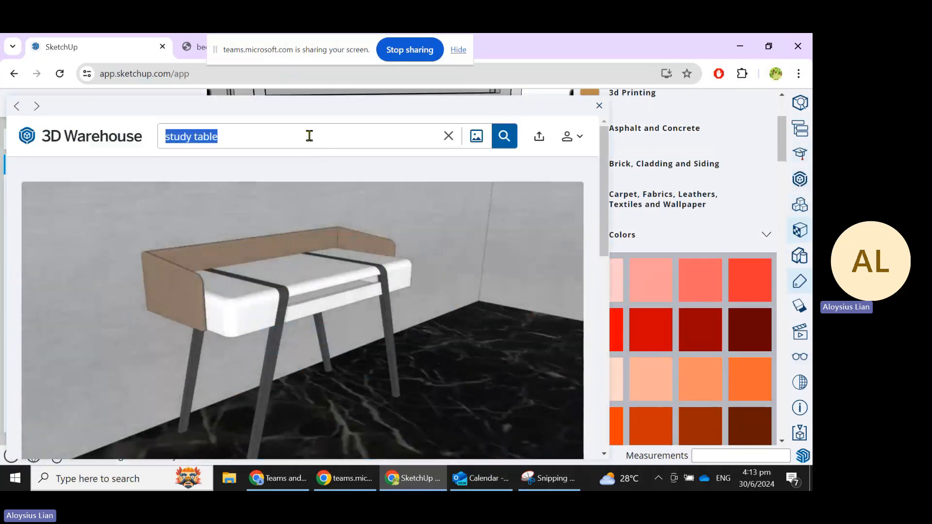
type("bed")
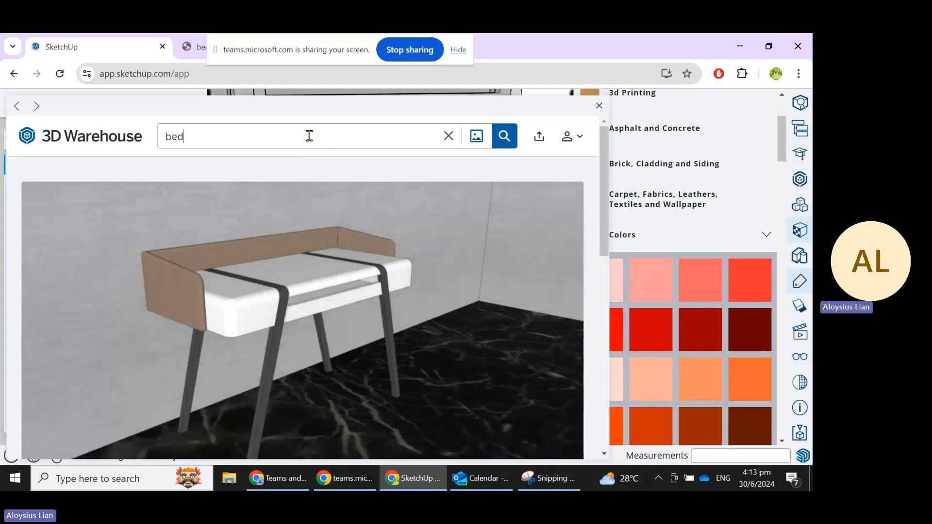
key("Return")
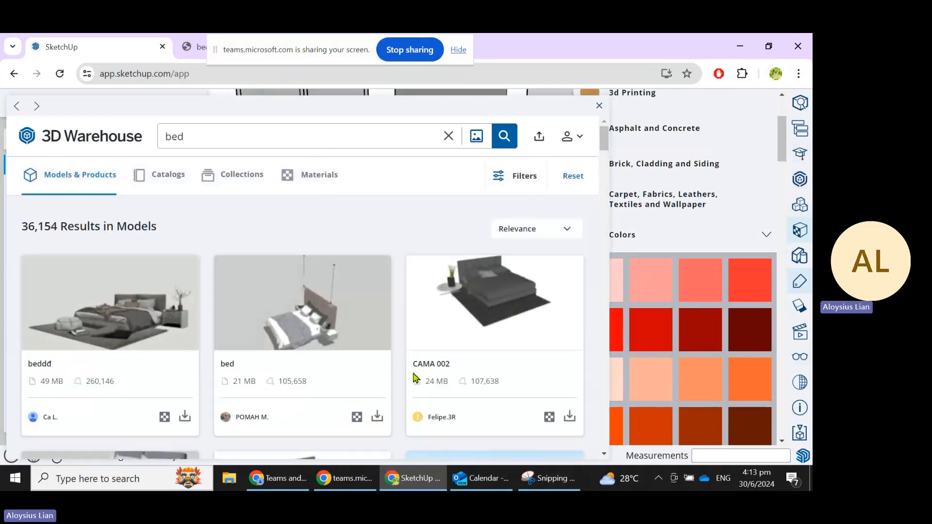
scroll(416, 380, "down", 3)
scroll(415, 380, "down", 1)
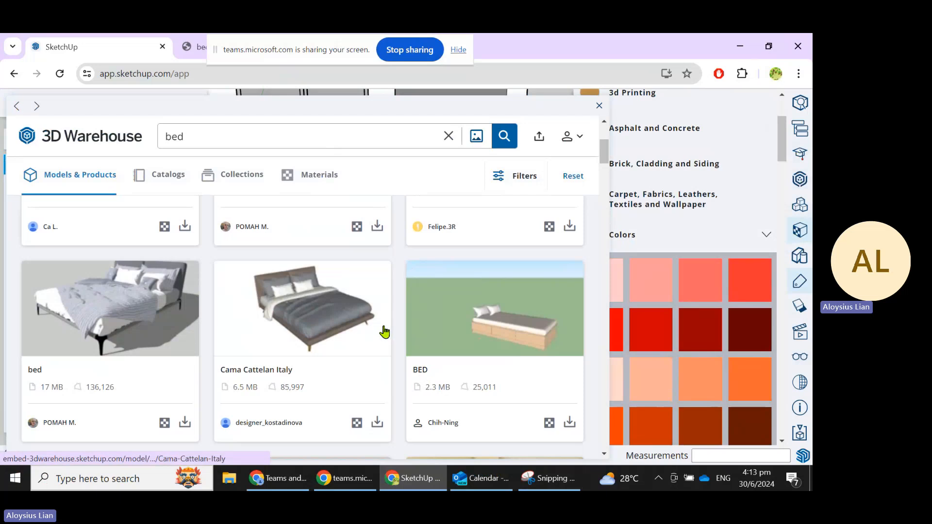
scroll(381, 301, "down", 2)
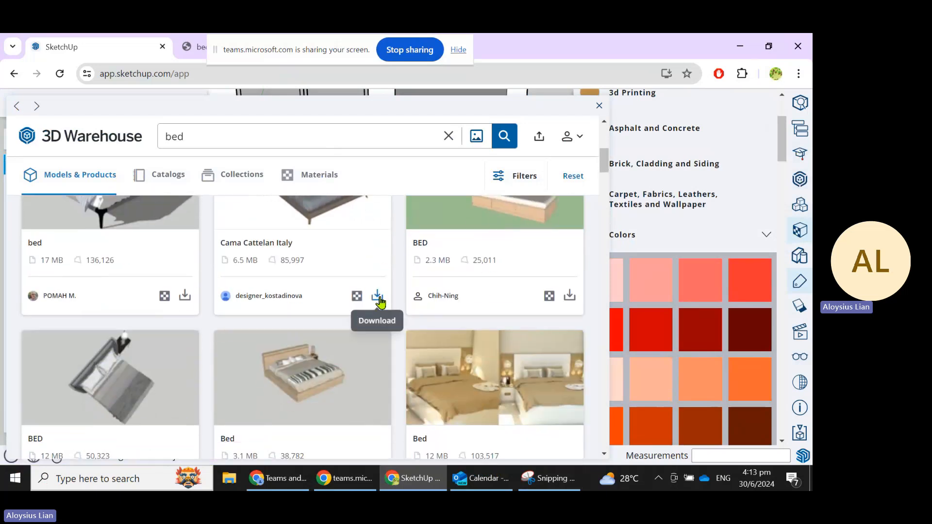
scroll(379, 305, "down", 1)
scroll(378, 304, "down", 2)
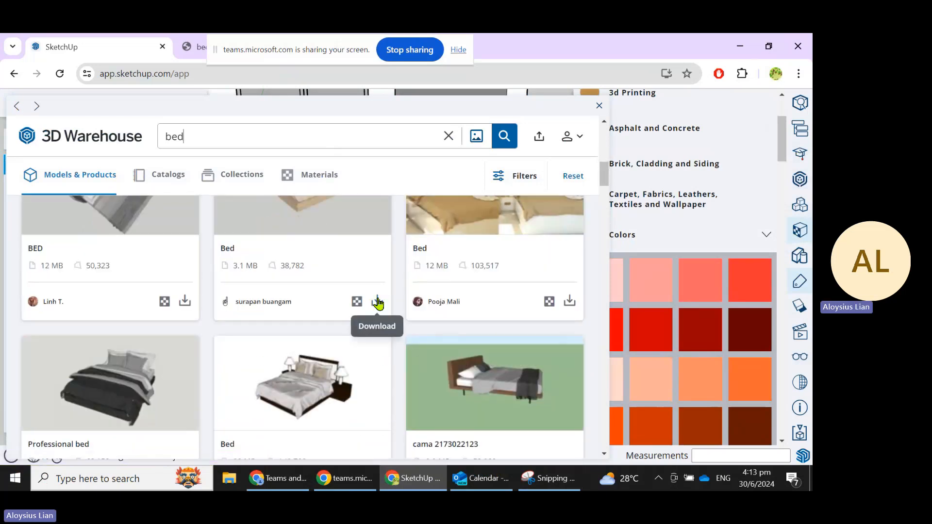
scroll(378, 304, "up", 5)
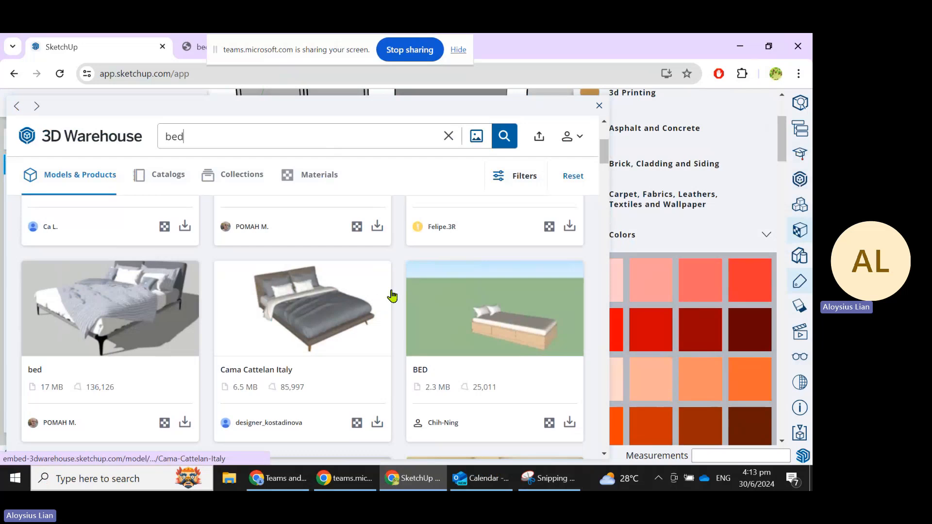
Import the single BED model with wooden drawers and place its corner on the front edge of the room's floor.
left_click(512, 334)
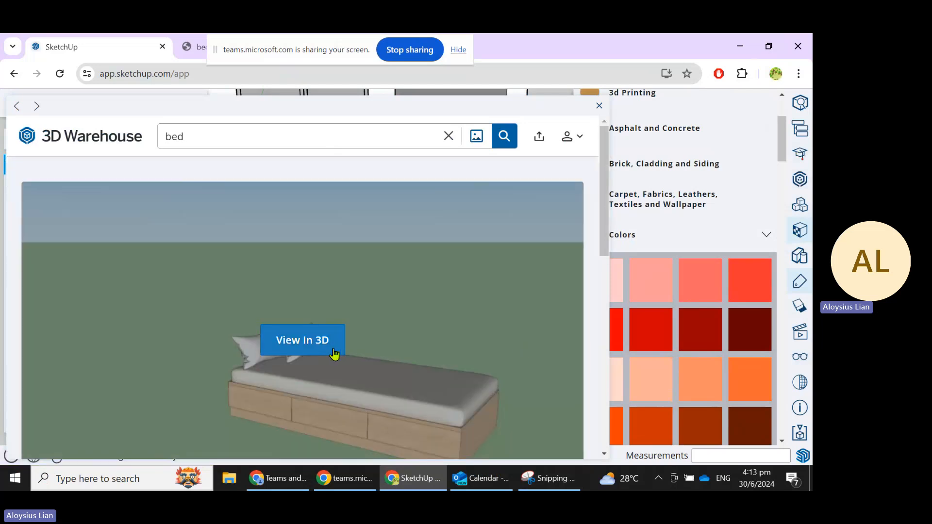
scroll(429, 367, "down", 4)
left_click(515, 340)
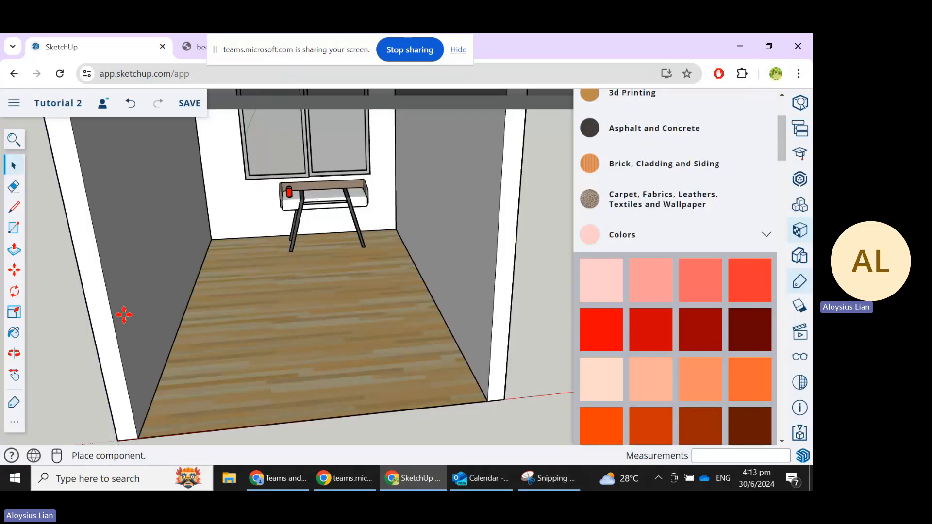
scroll(124, 319, "down", 3)
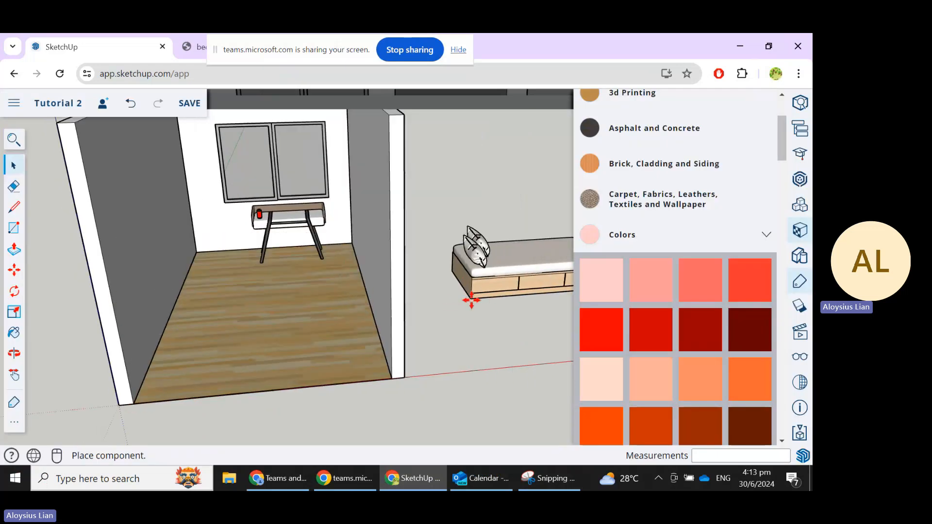
left_click(323, 385)
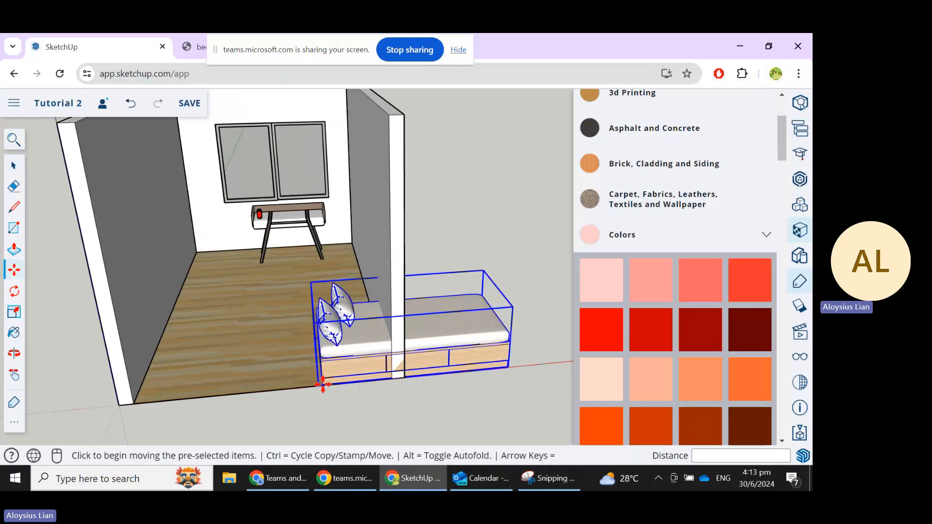
Try rotating the bed 90 degrees about a point on the room's floor and undo the rotation.
left_click(14, 291)
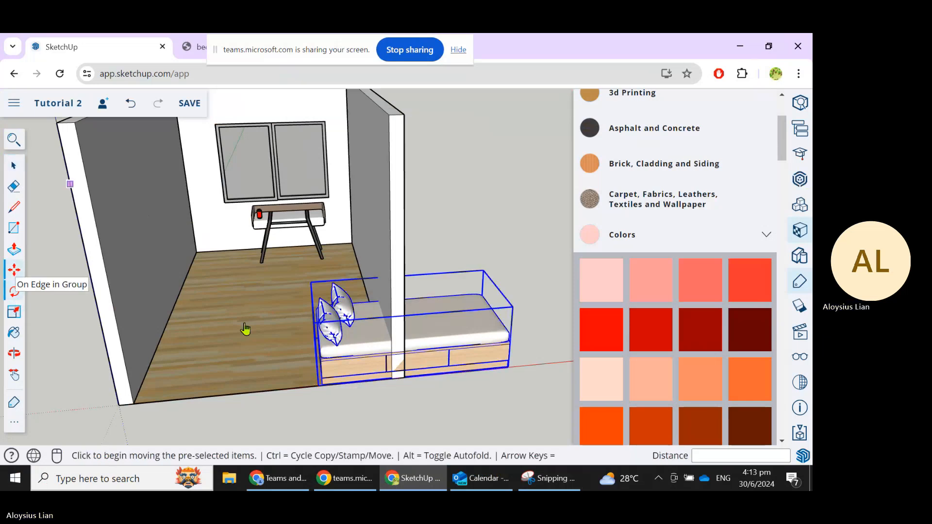
left_click(245, 353)
left_click(273, 363)
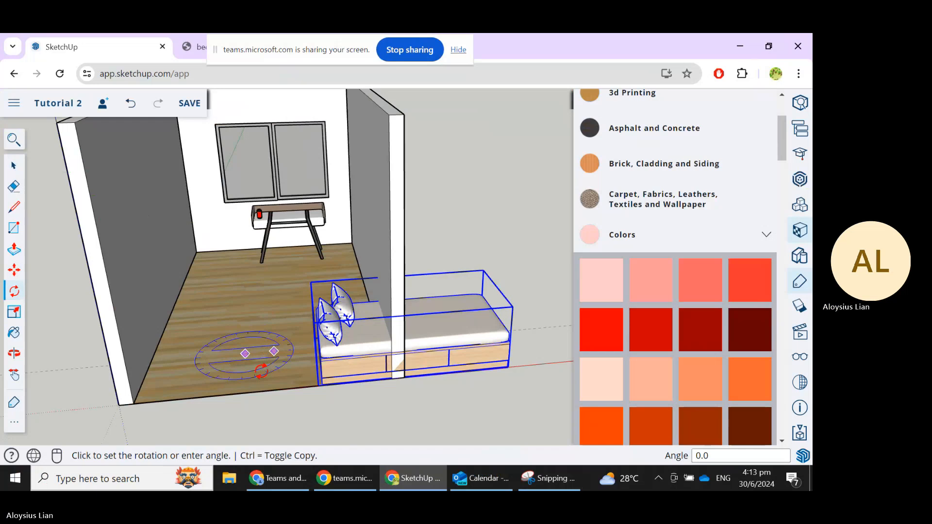
left_click(240, 371)
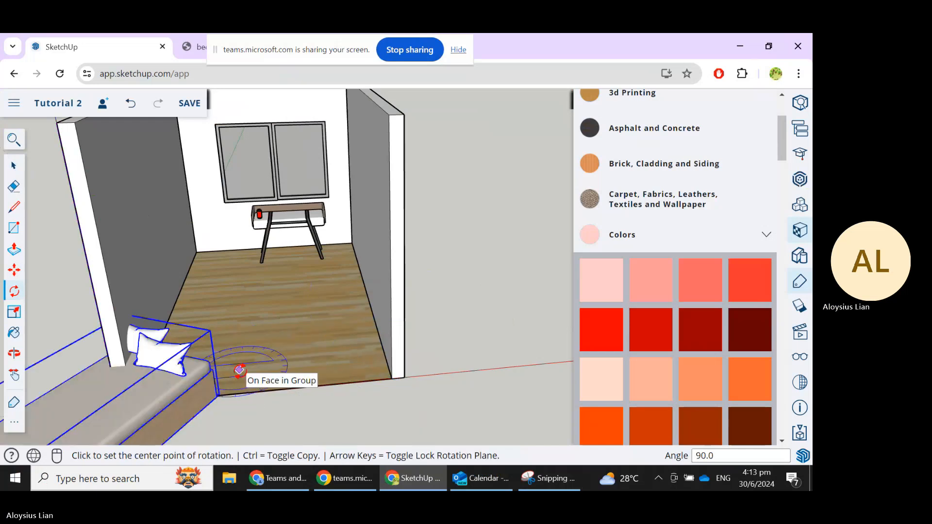
scroll(428, 242, "down", 3)
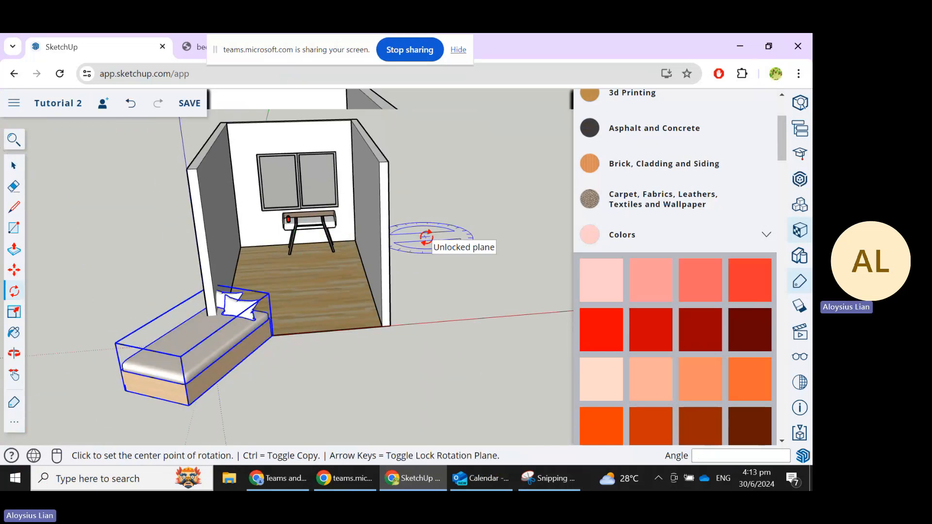
key("ctrl+z")
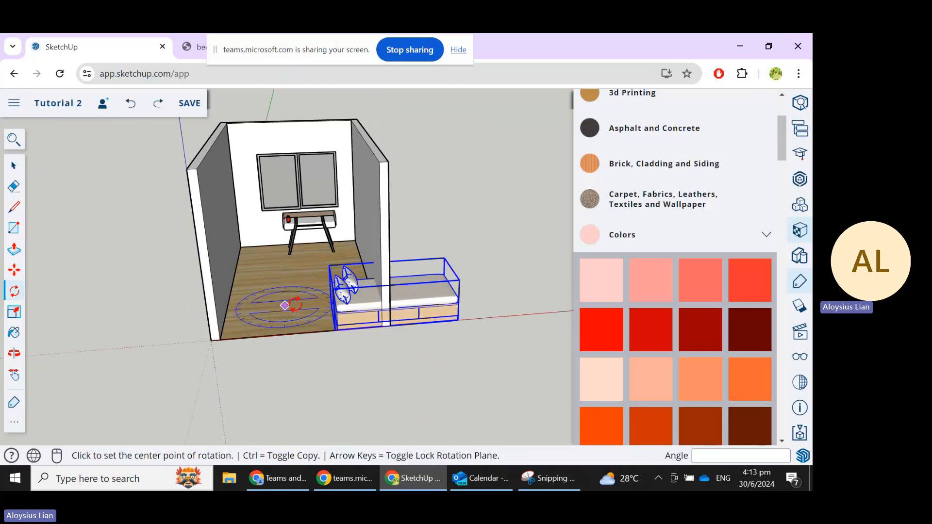
Rotate the bed exactly 90 degrees horizontally about a point on the floor so its length runs into the room.
left_click(286, 305)
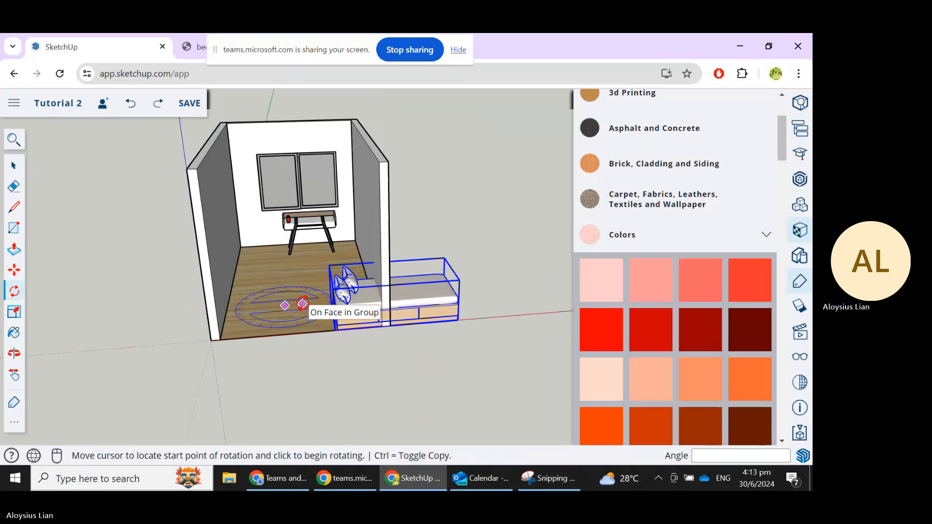
left_click(302, 304)
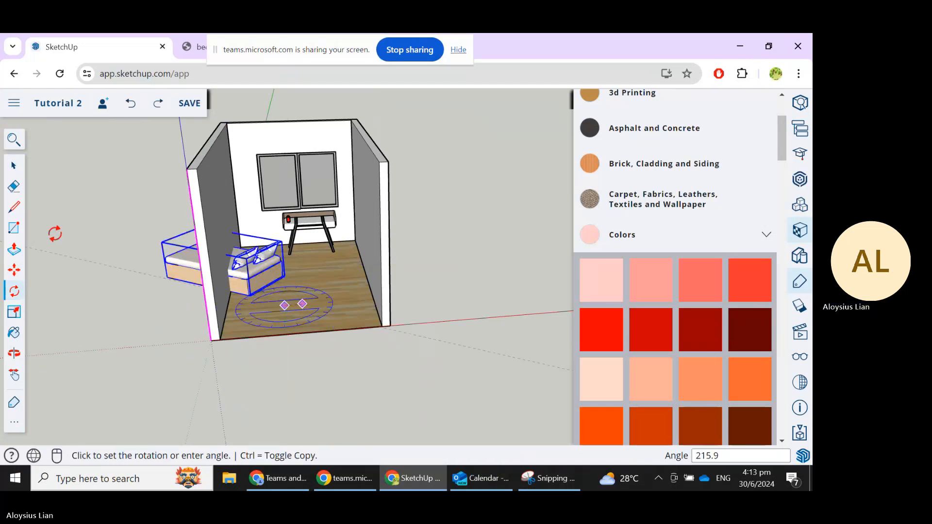
type("90")
key("Return")
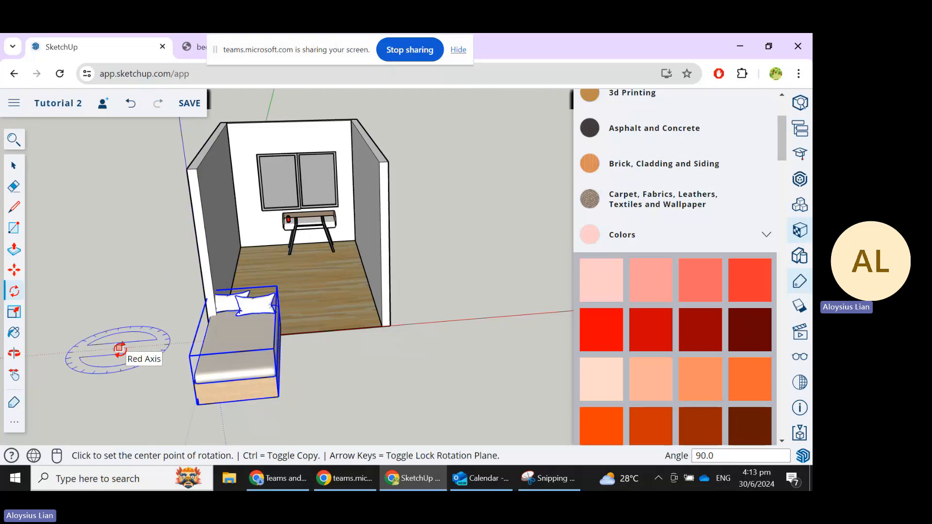
Move the bed about 2667 mm by its front corner to the floor's front-right corner against the right wall, and deselect it.
left_click(18, 274)
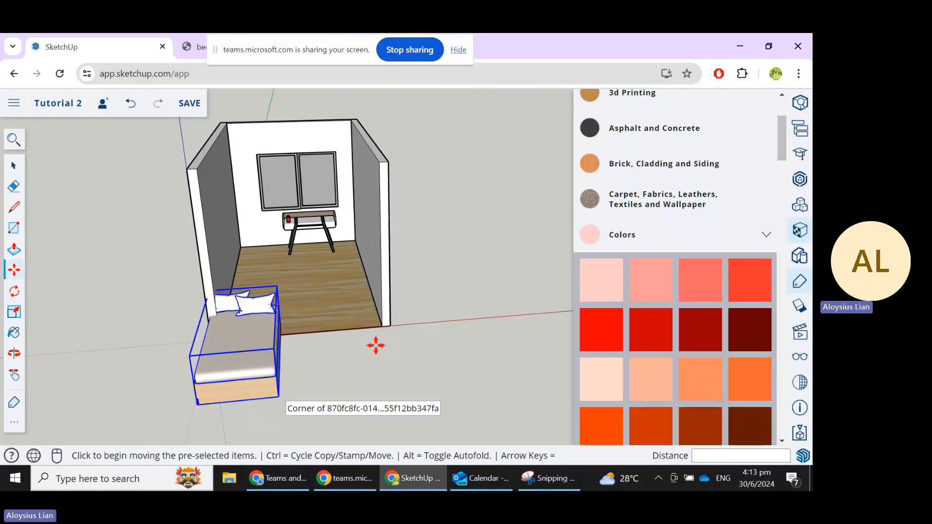
left_click(280, 398)
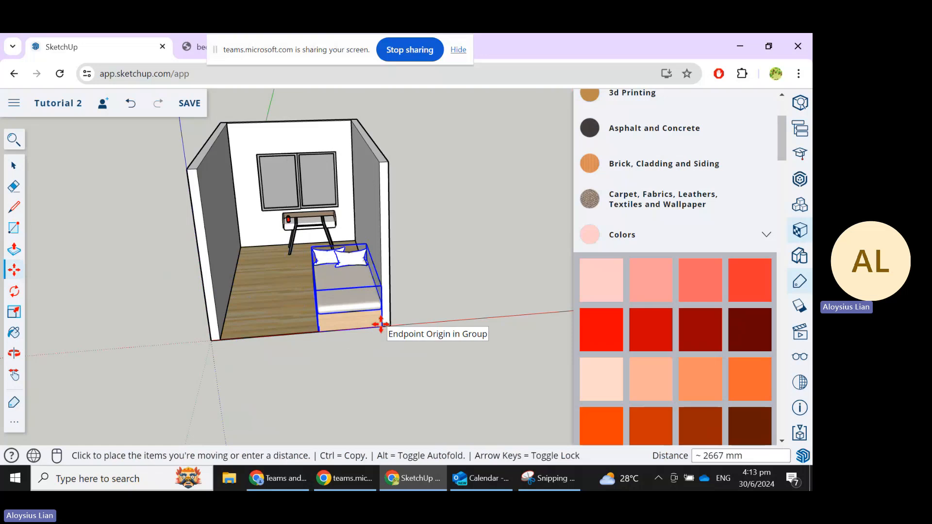
left_click(382, 325)
left_click(14, 166)
left_click(136, 290)
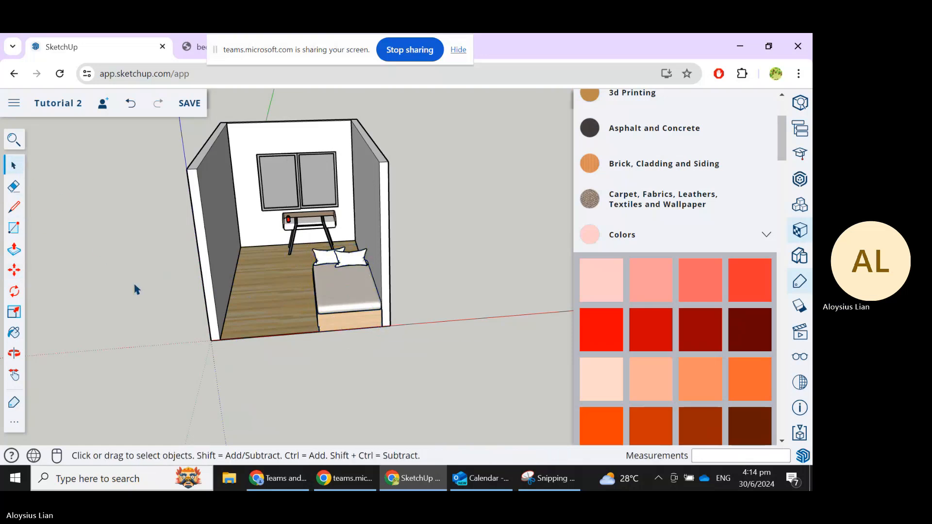
Examine the bed's position in the room relative to the desk and walls from several angles.
middle_click_drag(167, 333, 181, 281)
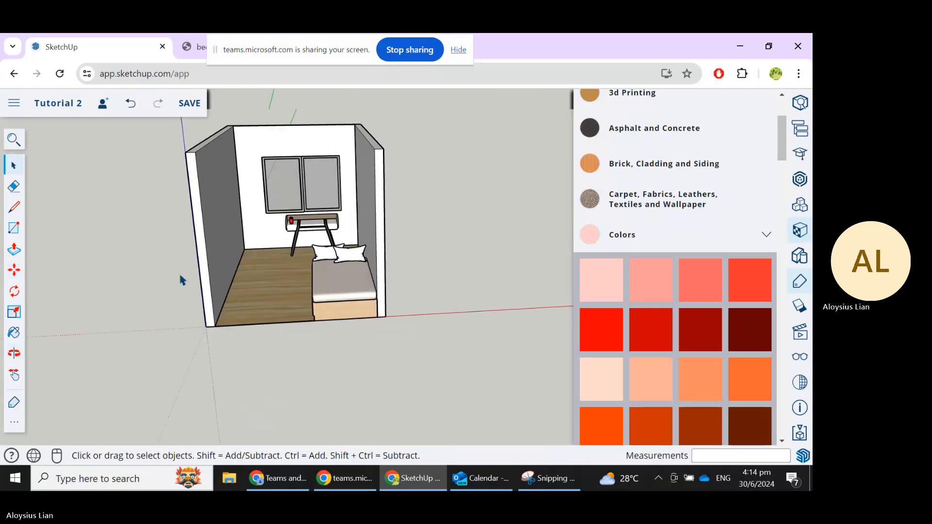
scroll(181, 278, "up", 3)
middle_click_drag(401, 322, 369, 380)
scroll(272, 345, "up", 3)
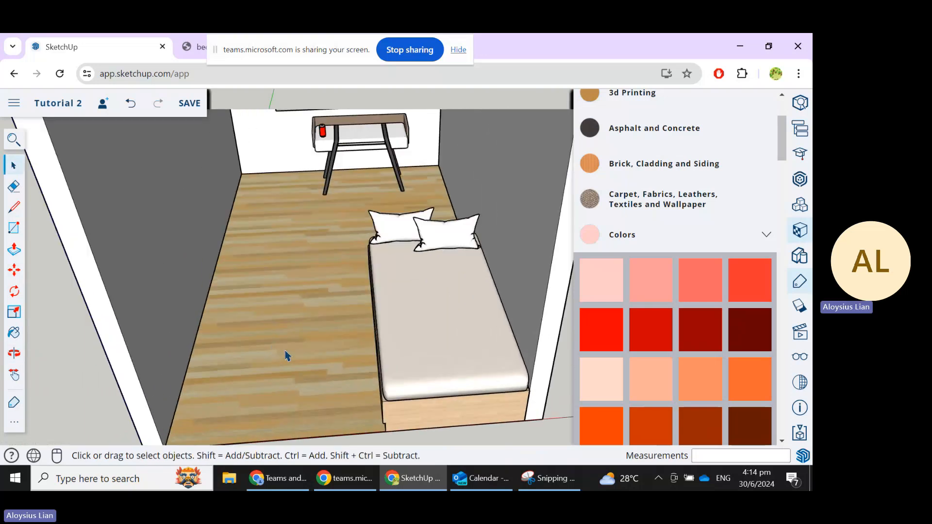
scroll(287, 347, "down", 1)
middle_click_drag(289, 344, 235, 289)
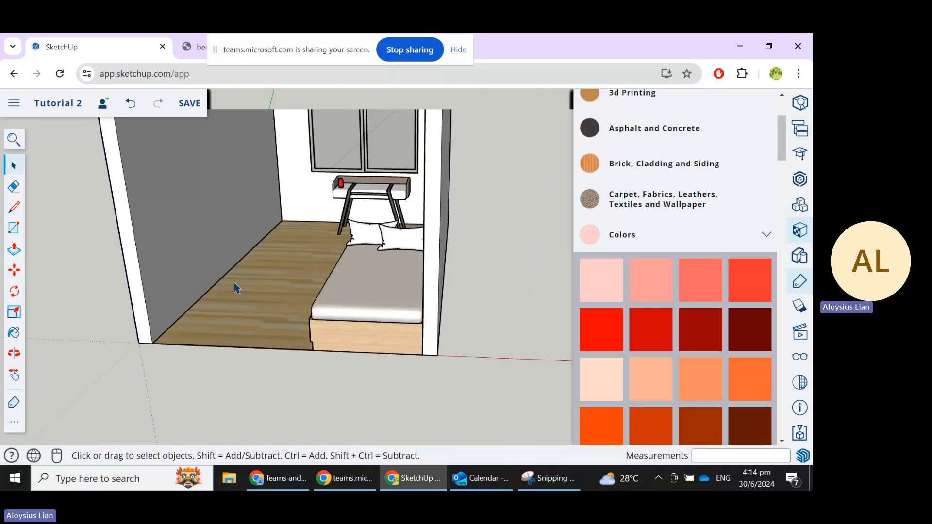
scroll(324, 285, "up", 2)
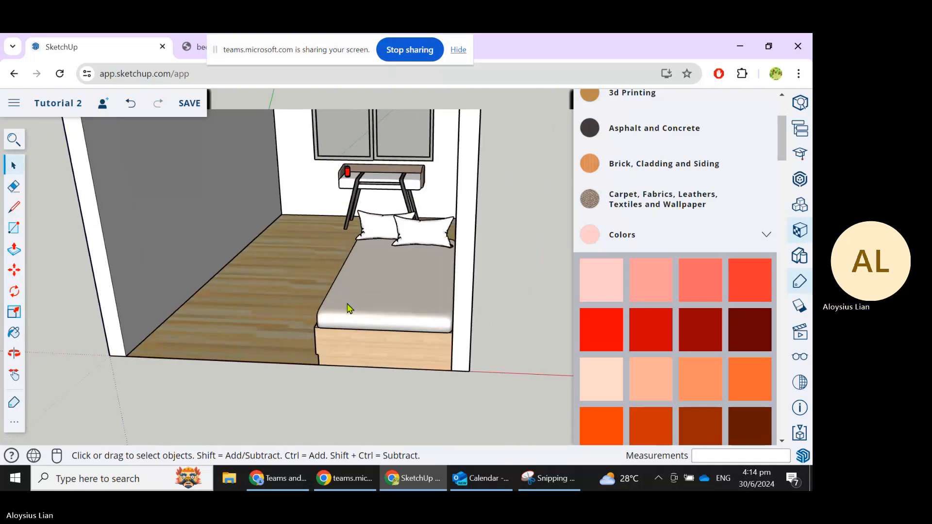
middle_click_drag(348, 307, 364, 319)
scroll(365, 326, "up", 3)
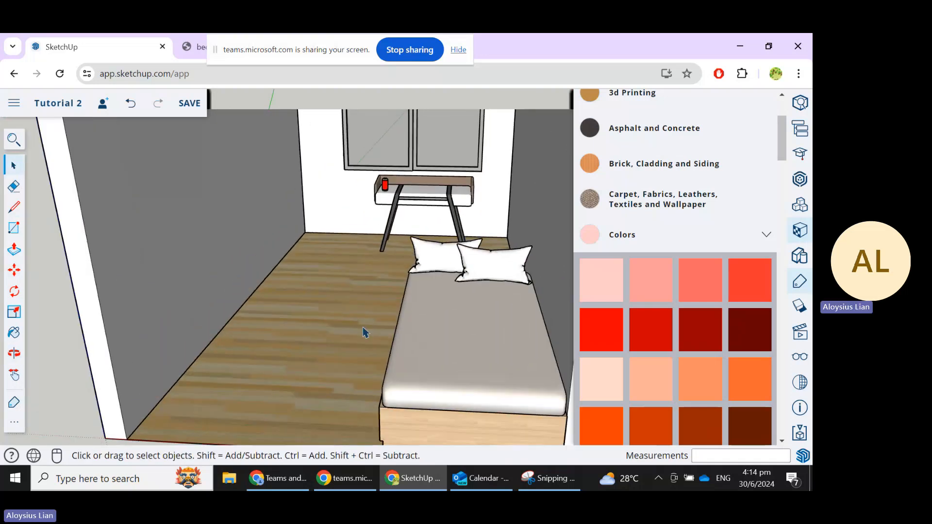
scroll(366, 332, "down", 2)
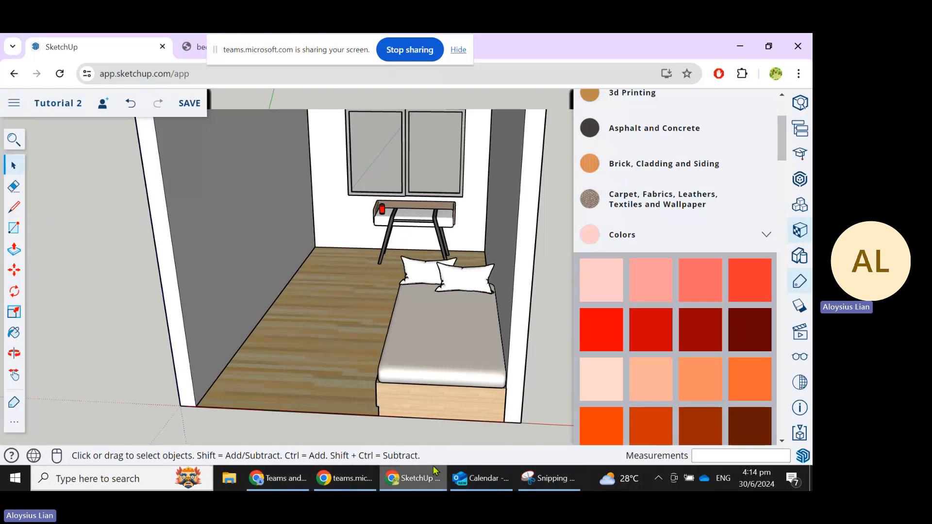
Search 3D Warehouse for "chair".
left_click(802, 181)
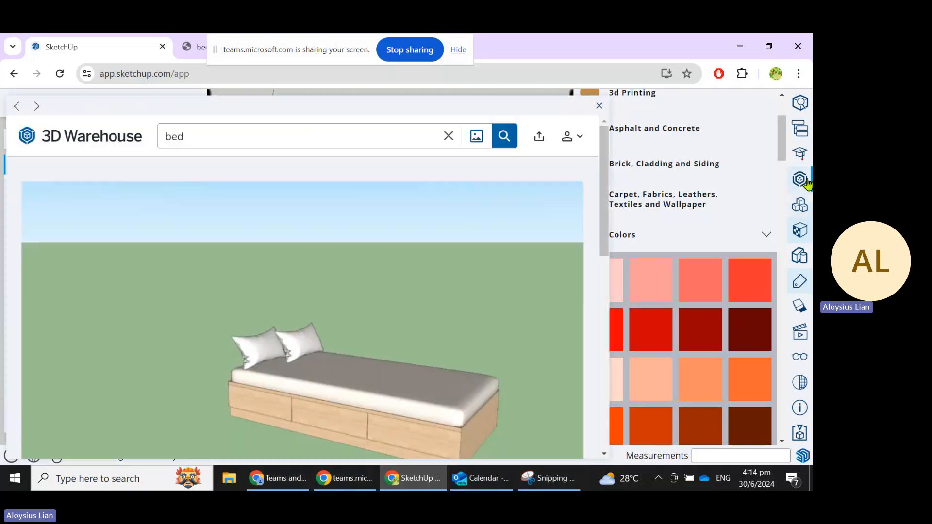
double_click(371, 133)
type("chair")
key("Return")
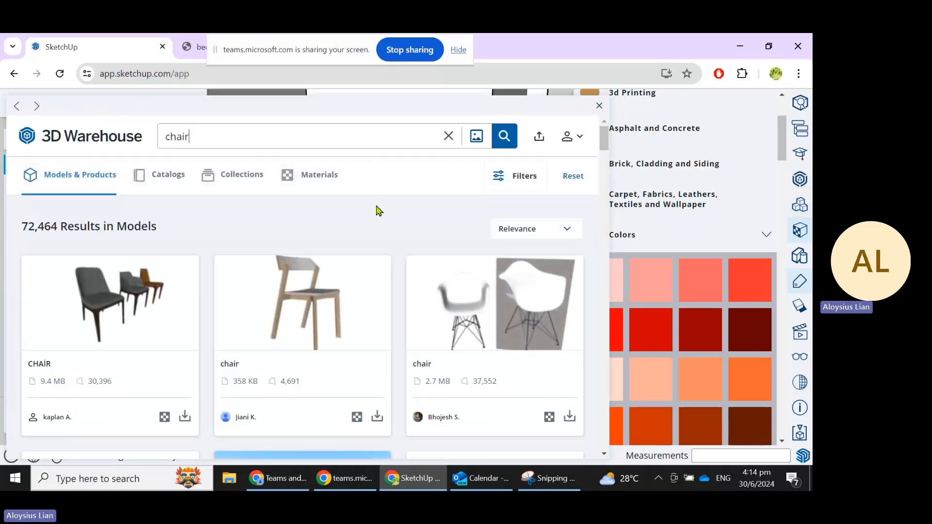
Download the wooden chair with the grey seat and backrest into the model and place it on the open floor beside the bed.
scroll(359, 272, "down", 2)
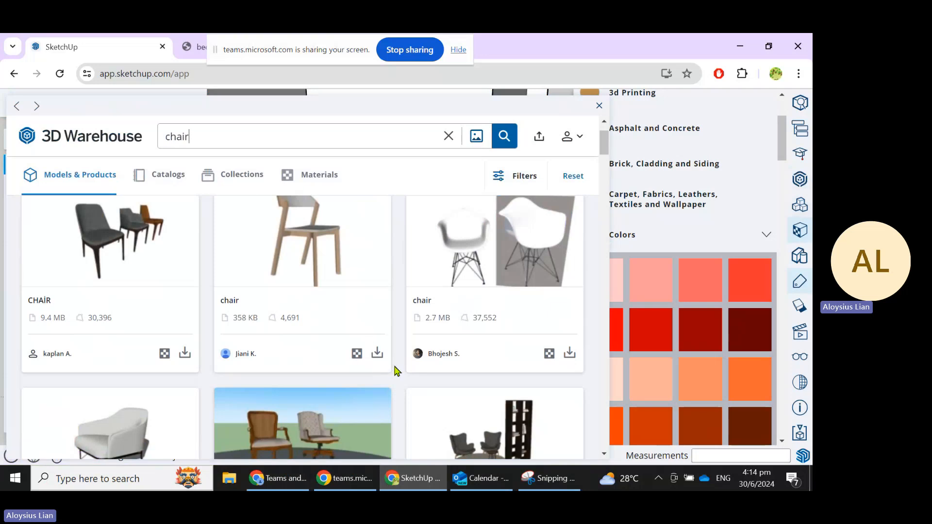
scroll(225, 344, "down", 2)
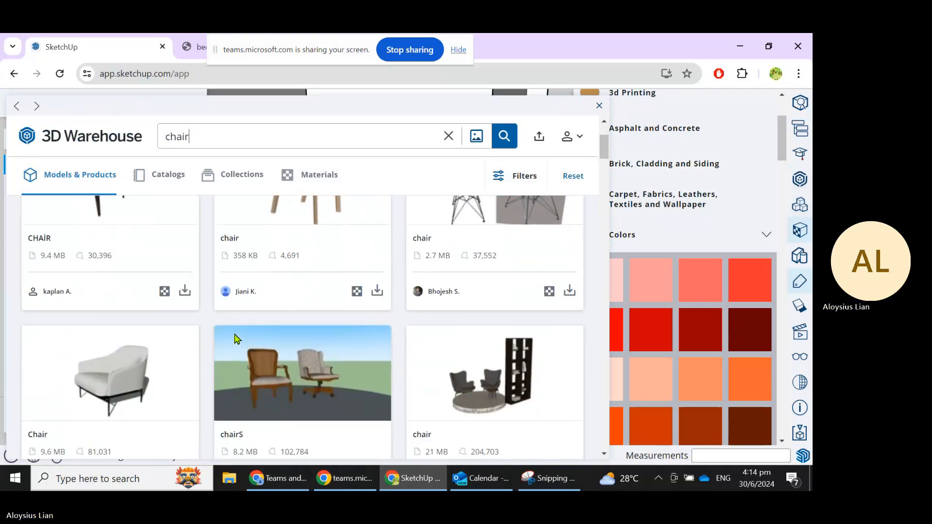
left_click(283, 209)
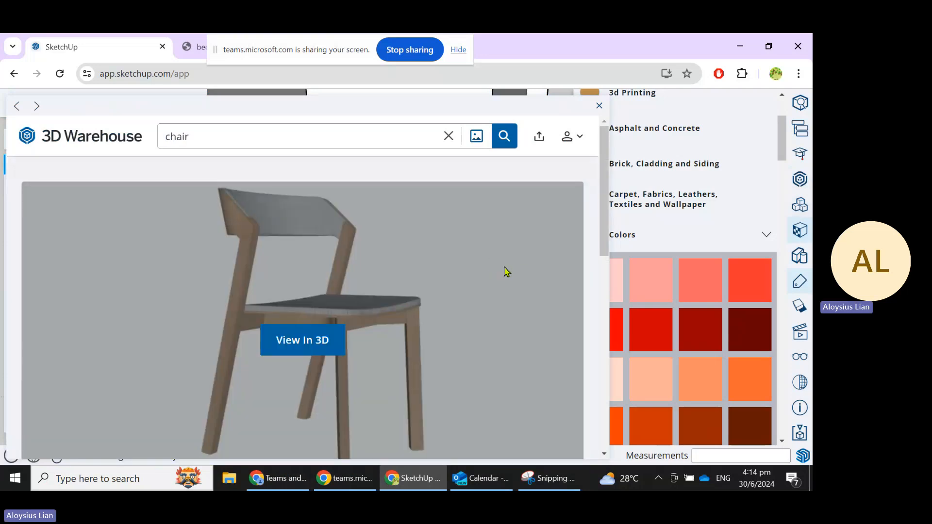
scroll(508, 297, "down", 3)
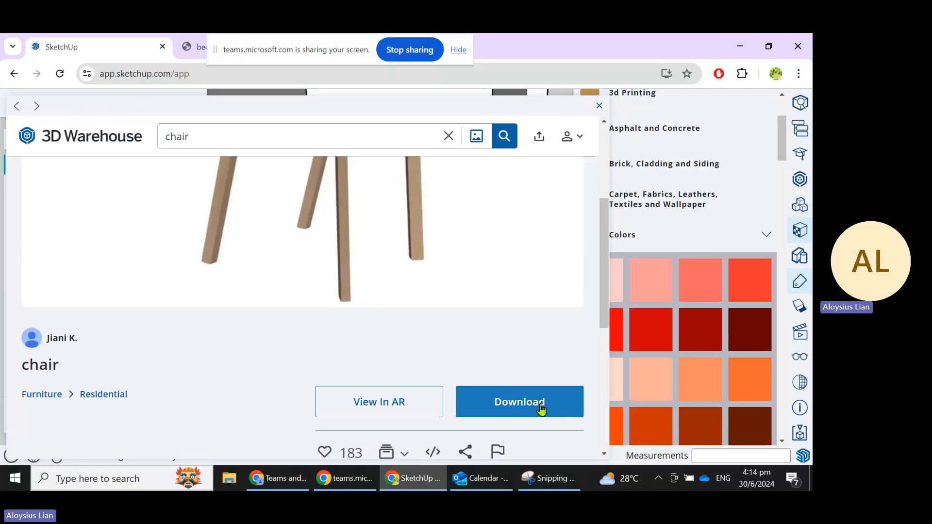
left_click(541, 410)
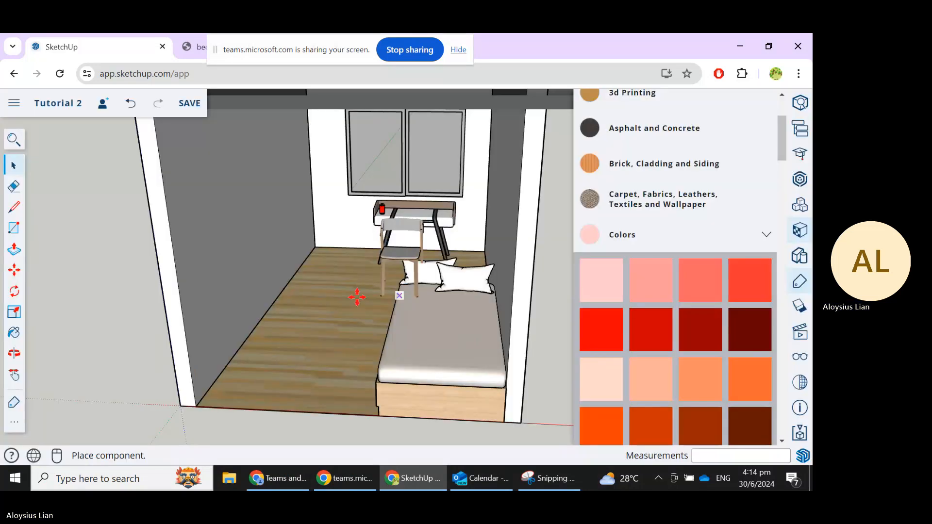
left_click(330, 309)
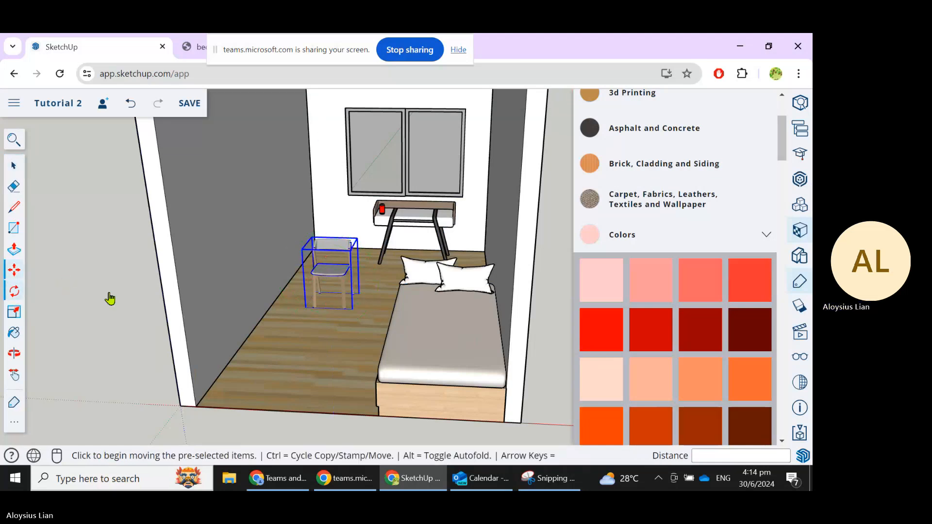
Rotate the chair about 153.5 degrees horizontally around its origin on the floor.
key("q")
left_click(329, 308)
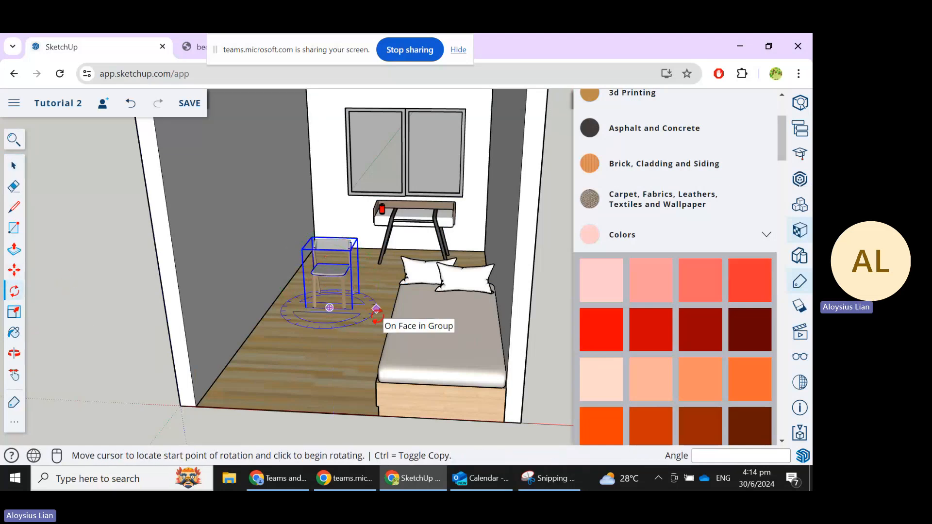
left_click(375, 307)
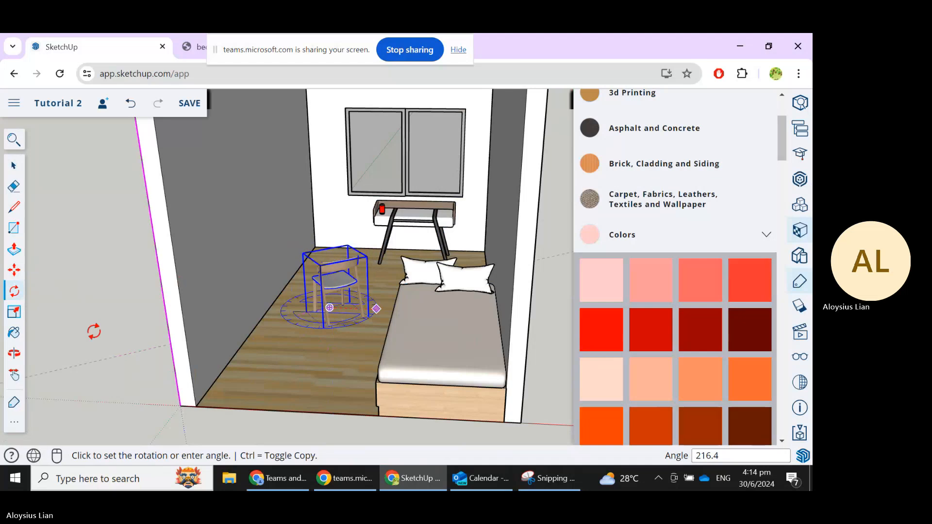
left_click(108, 250)
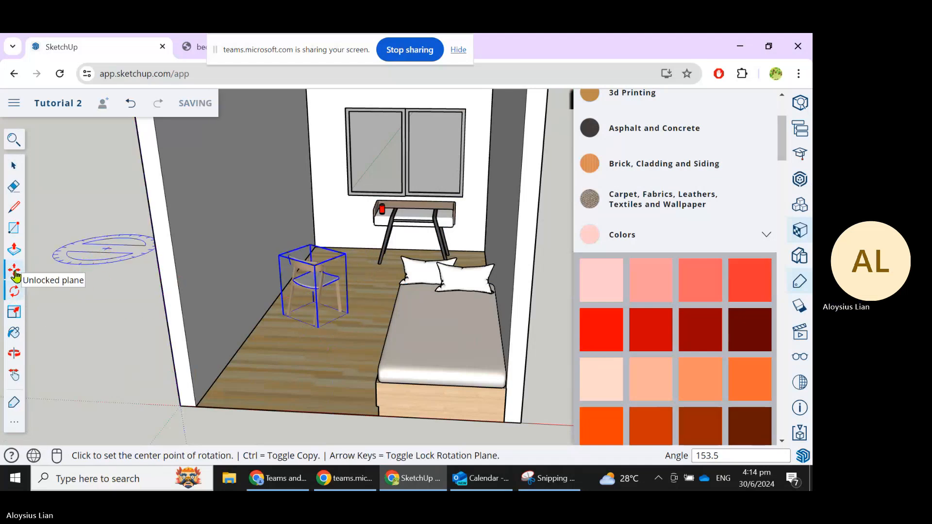
Move the chair about 1173 mm across the floor to a spot in front of the desk beside the pillows, and deselect it.
key("m")
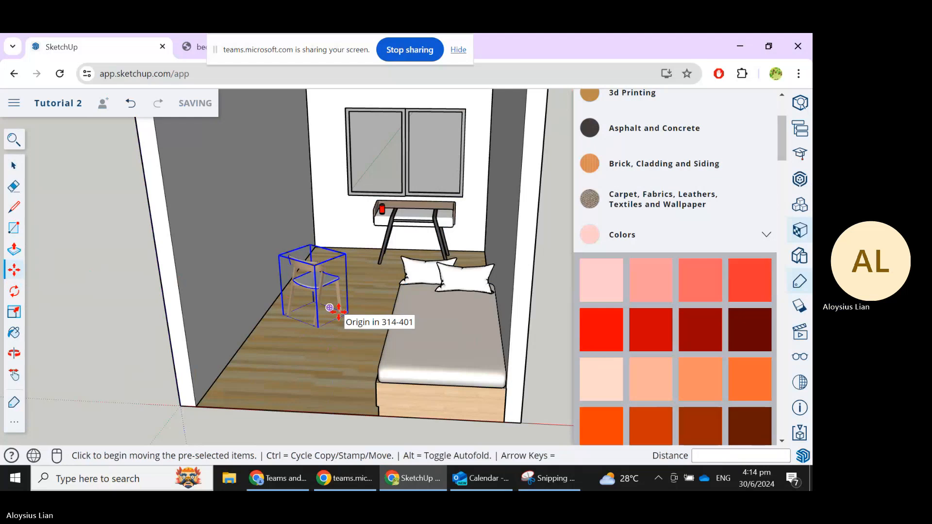
left_click(339, 311)
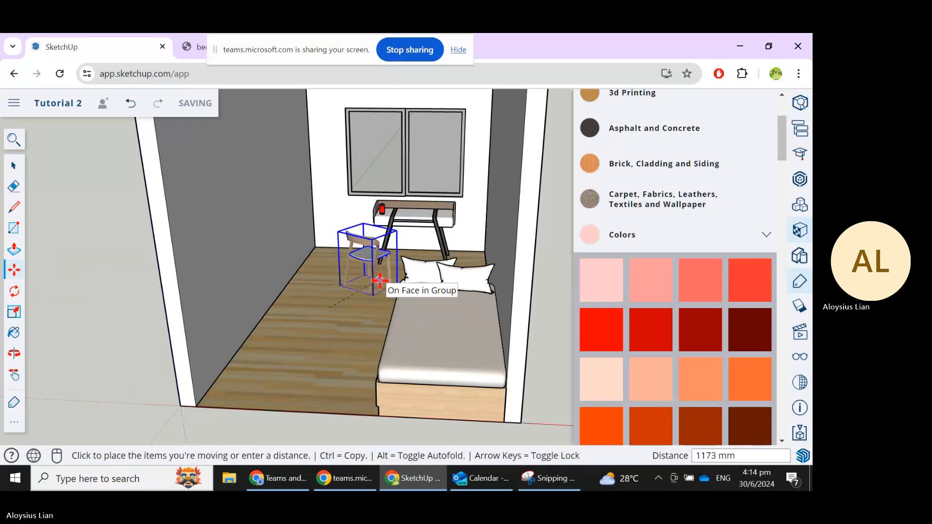
left_click(380, 281)
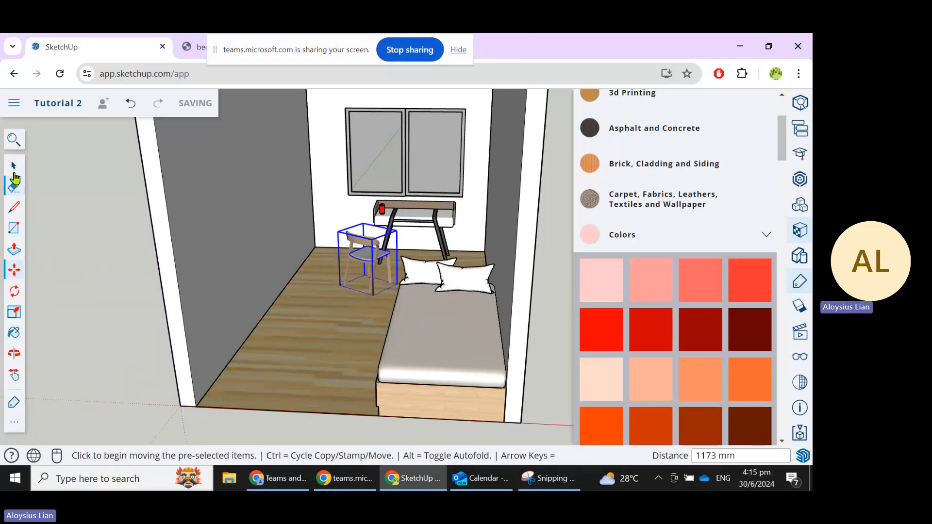
left_click(97, 215)
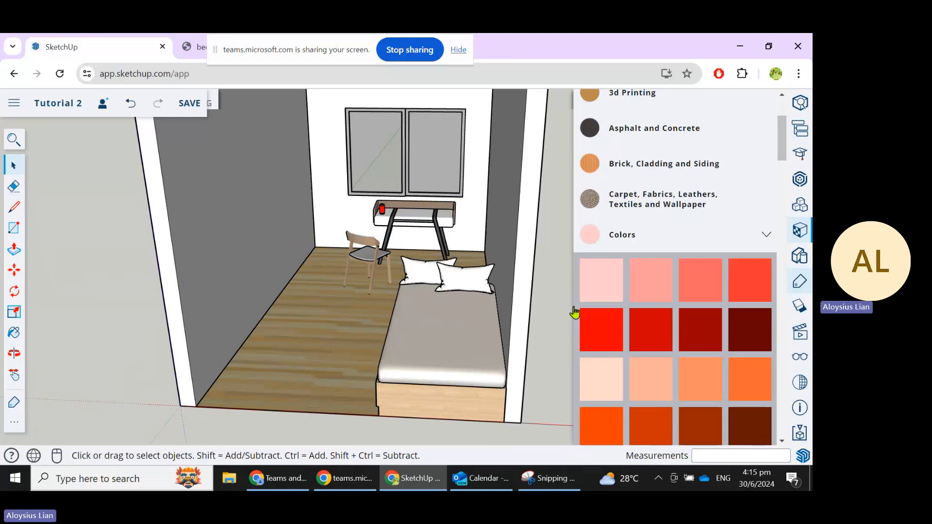
Apply the Furniture tag to the desk and the other furnishings in the room.
scroll(649, 368, "down", 4)
scroll(649, 370, "up", 6)
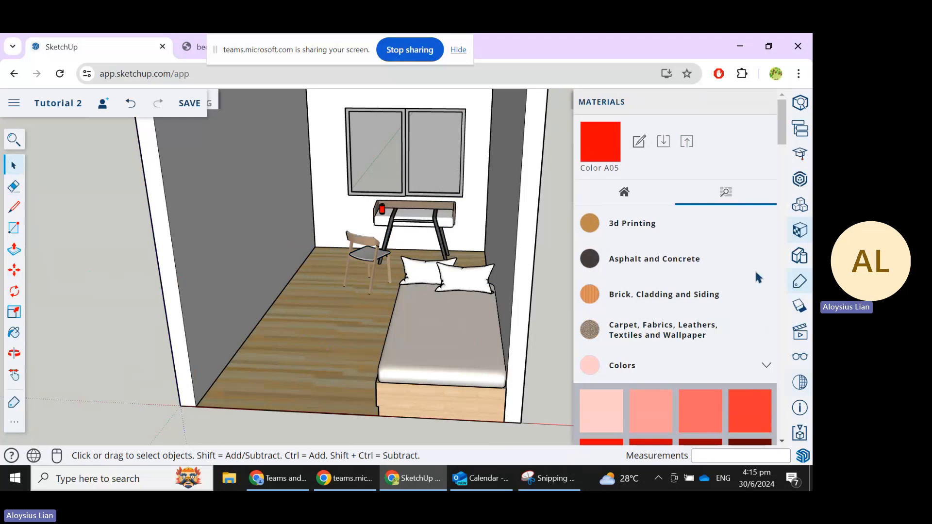
scroll(804, 287, "down", 4)
scroll(772, 316, "down", 10)
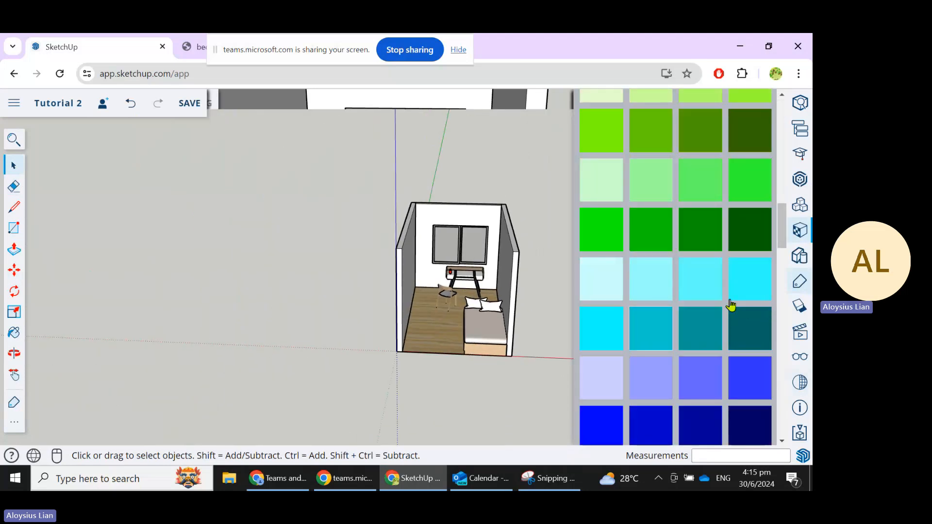
left_click(803, 282)
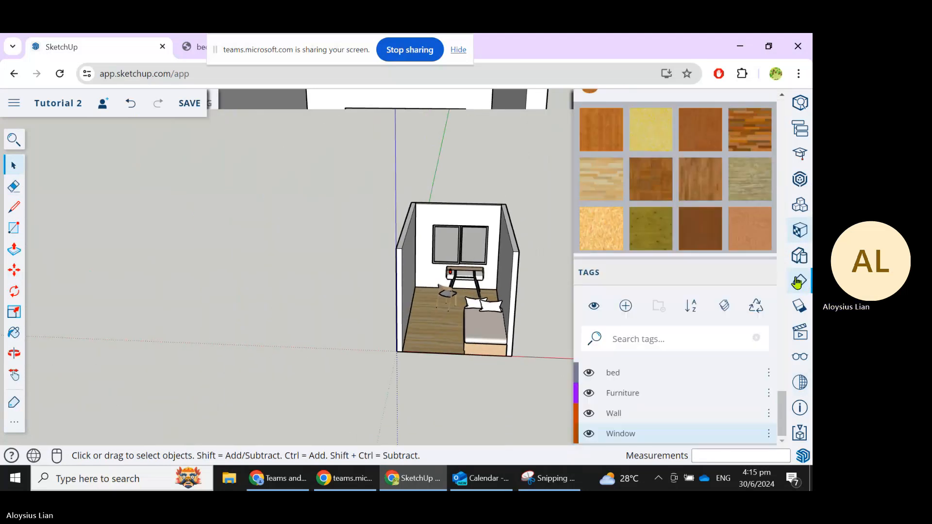
scroll(495, 380, "up", 3)
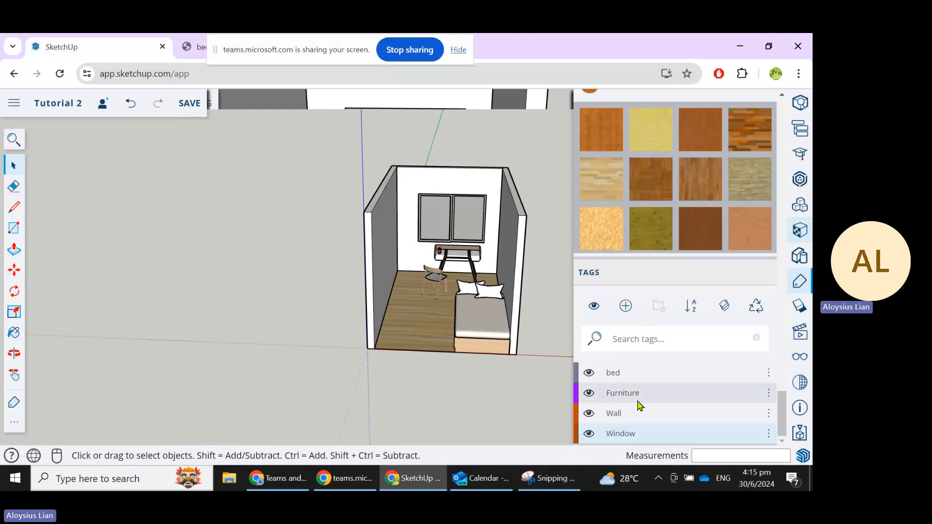
left_click(728, 394)
left_click(768, 393)
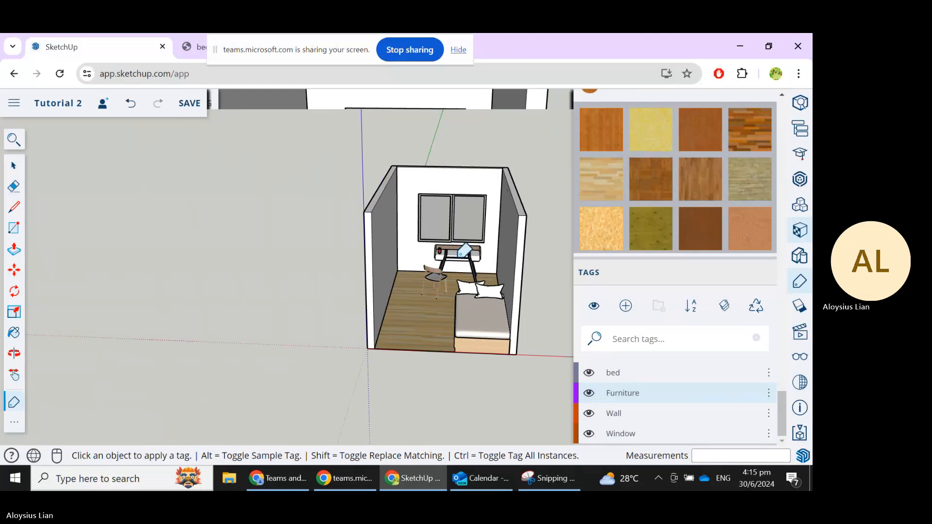
left_click(454, 252)
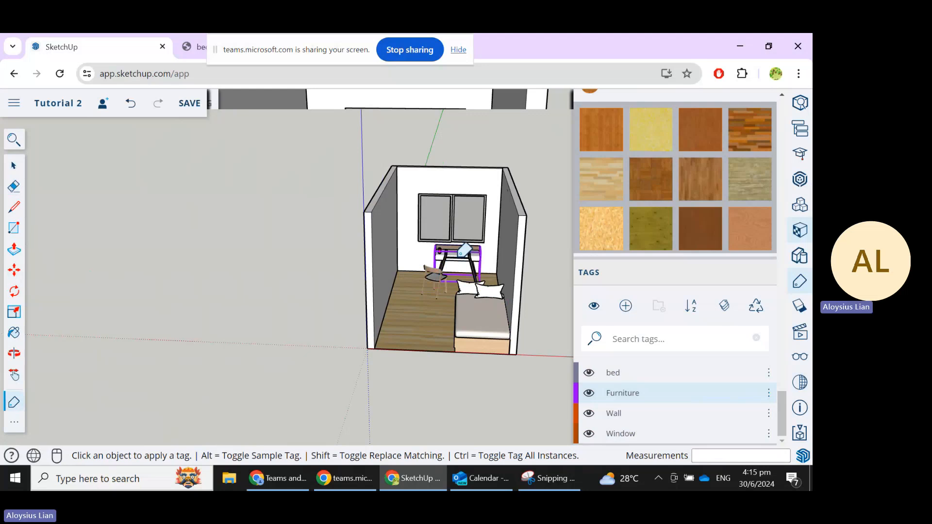
Hide the Furniture tag and show it again to check which objects it controls.
left_click(13, 165)
left_click(592, 394)
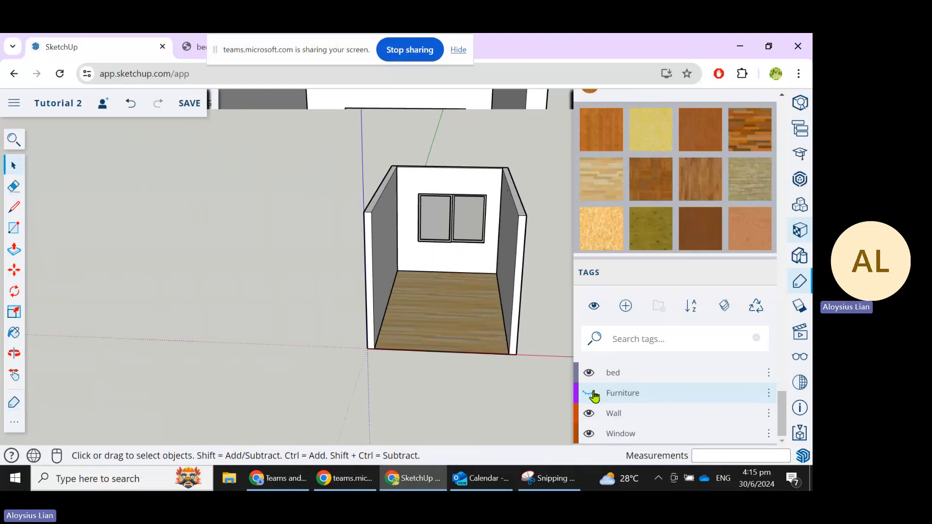
left_click(592, 394)
Examine the arrangement of the chair, desk and bed in the furnished room from different angles and distances.
scroll(485, 323, "up", 6)
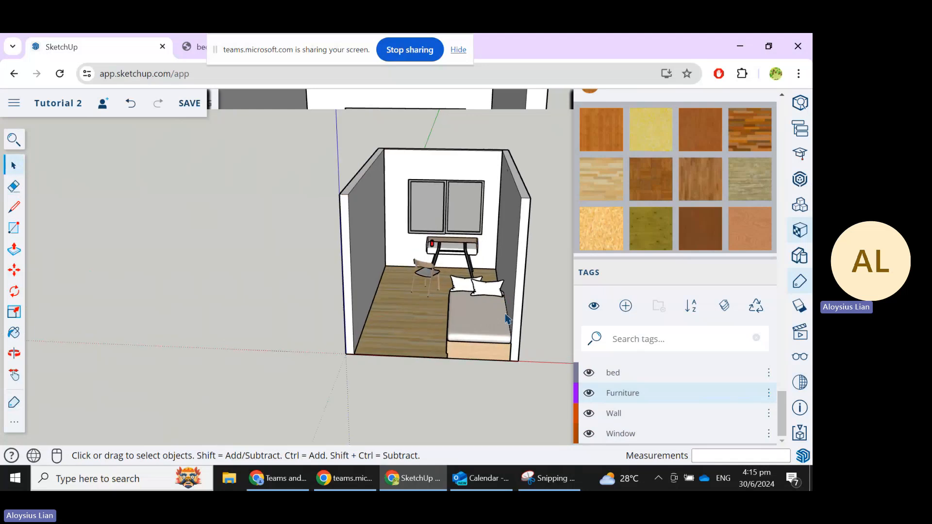
middle_click_drag(456, 327, 374, 327)
scroll(341, 354, "up", 1)
scroll(351, 350, "down", 4)
scroll(352, 357, "down", 5)
scroll(368, 341, "up", 1)
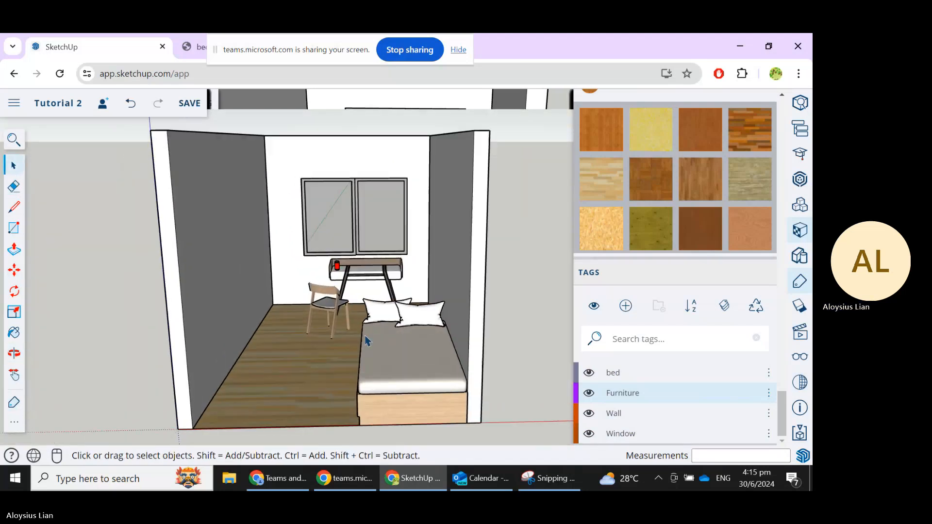
scroll(383, 343, "up", 3)
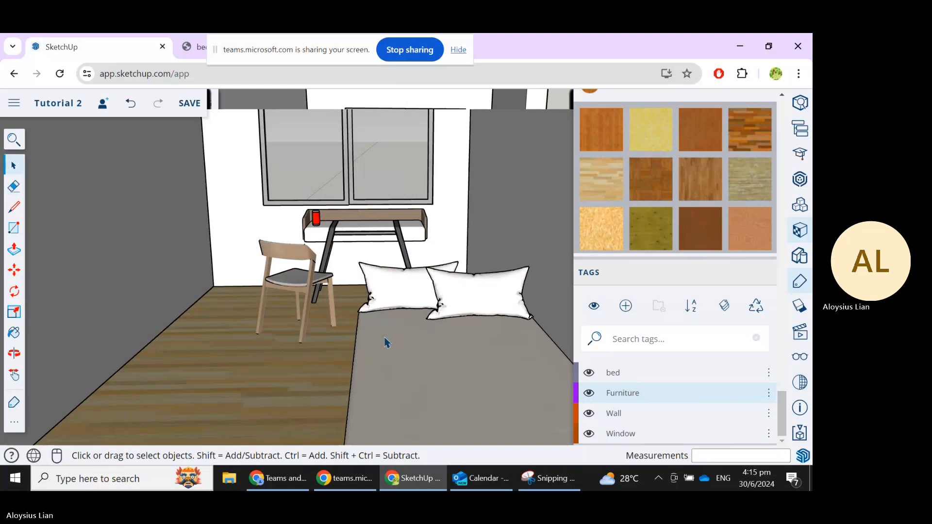
scroll(384, 342, "down", 1)
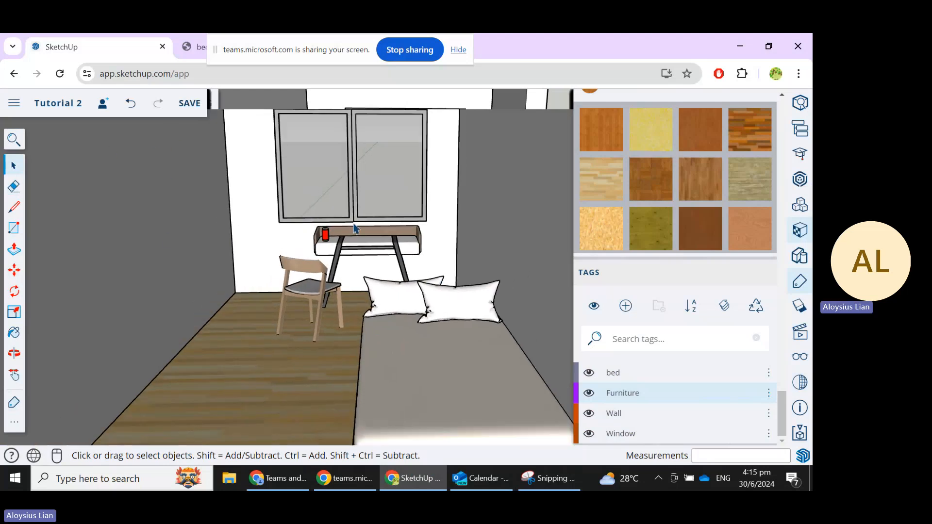
scroll(354, 228, "down", 3)
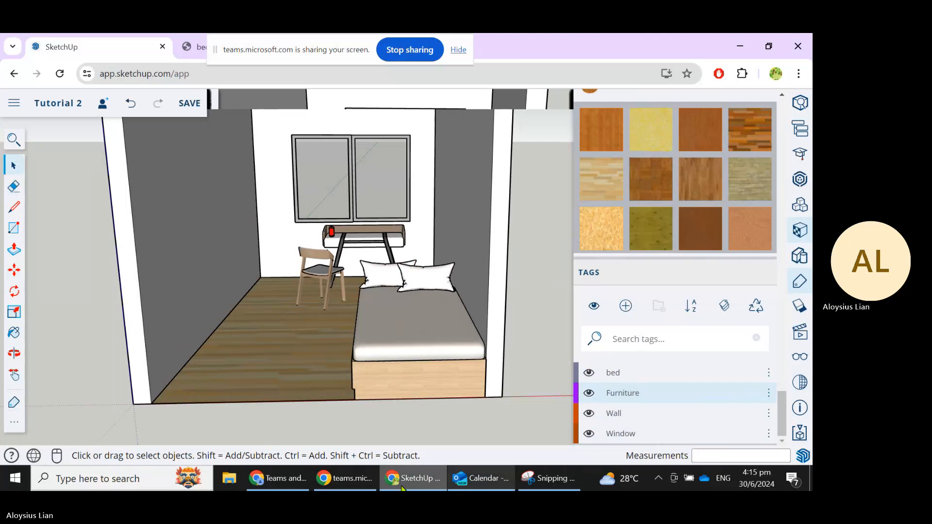
Search 3D Warehouse for "poster".
left_click(800, 179)
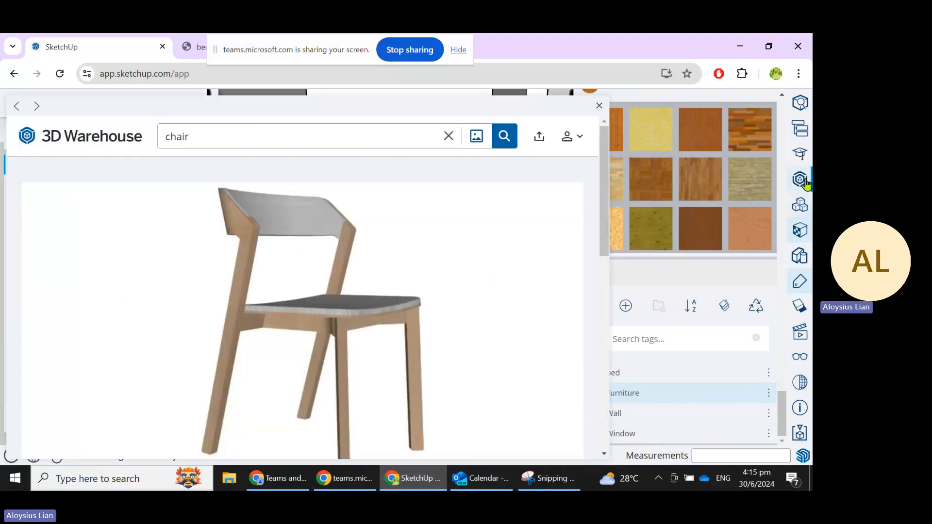
double_click(370, 133)
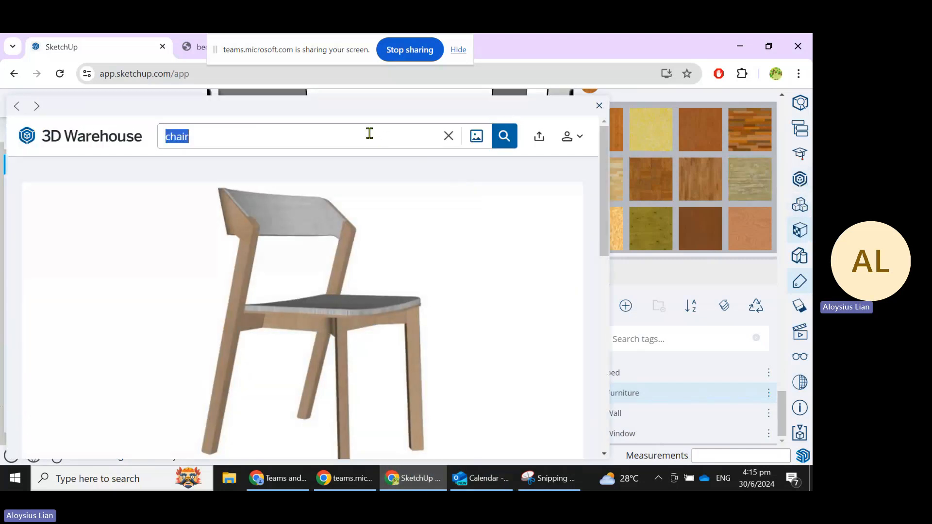
type("poser")
left_click(178, 140)
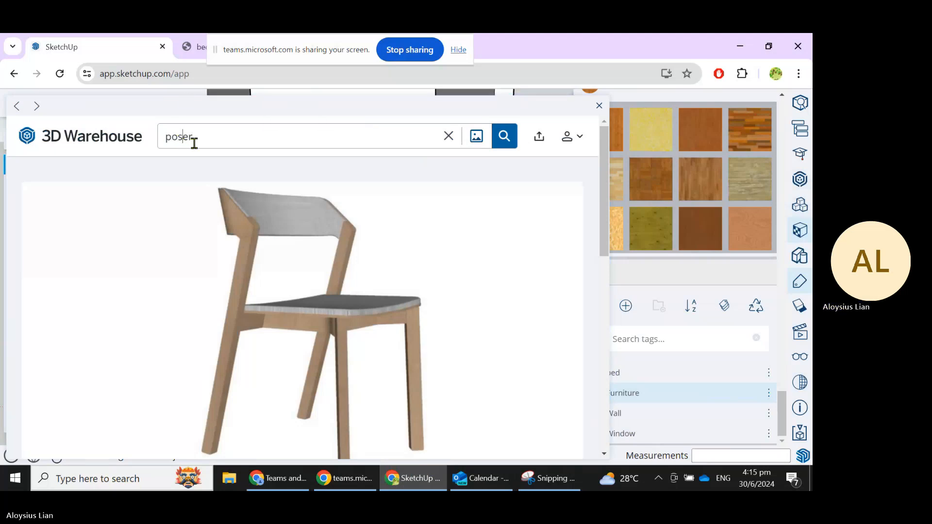
type("t")
left_click(506, 138)
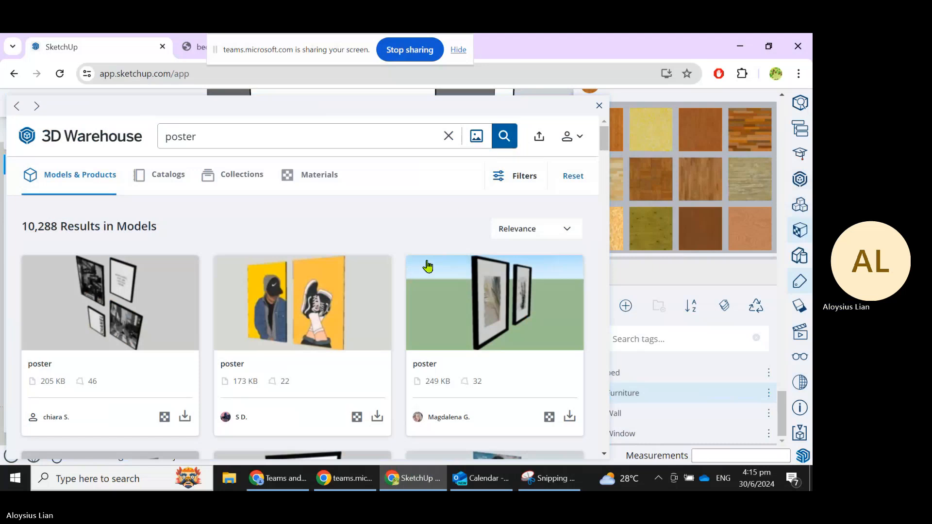
Download the black-framed leaf poster into the model, place it on the room's left wall, and deselect it.
scroll(418, 338, "down", 4)
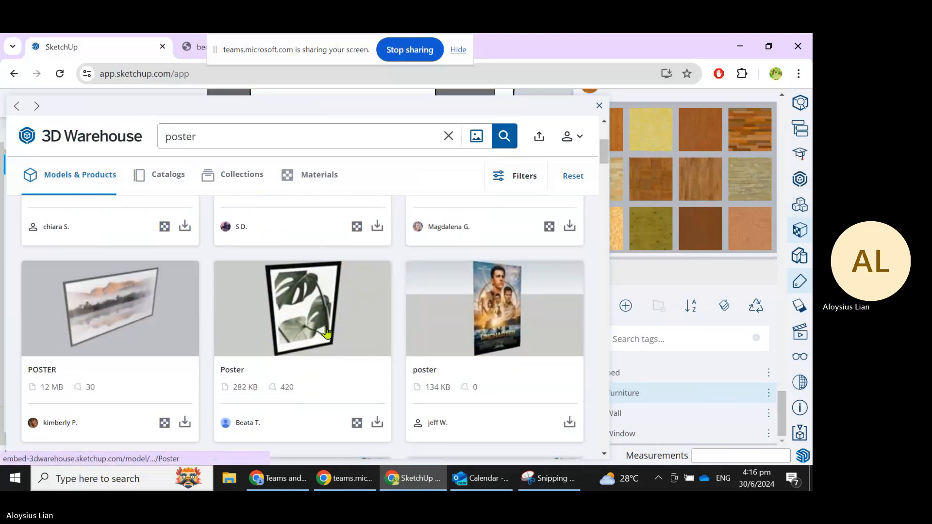
left_click(377, 429)
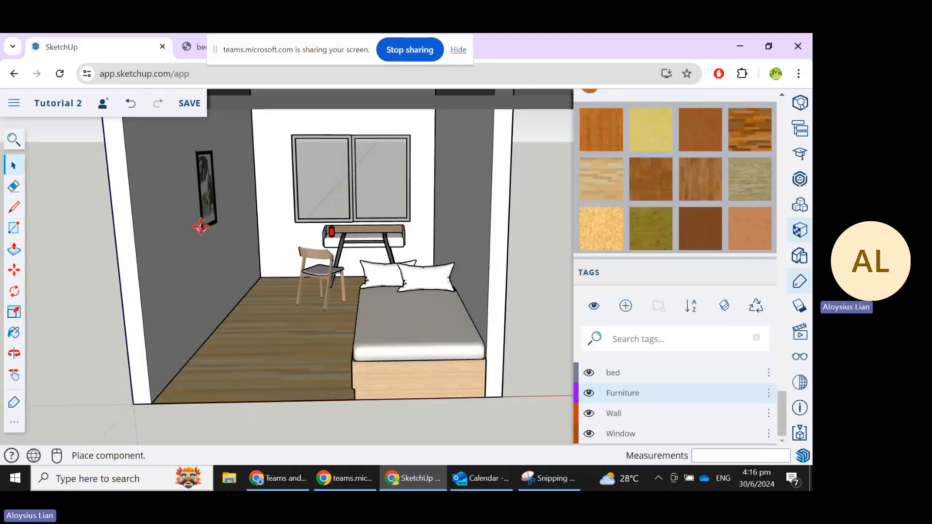
left_click(210, 225)
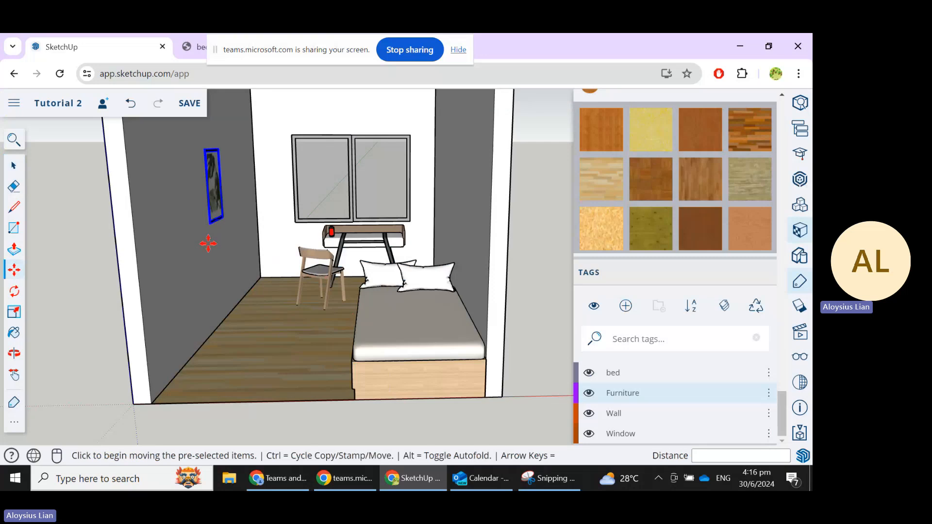
key("Escape")
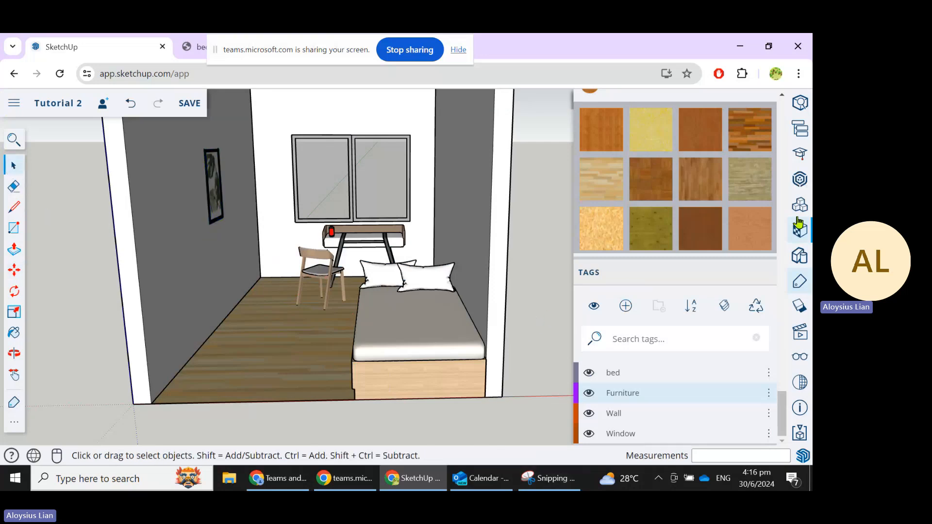
Search 3D Warehouse for "human".
left_click(800, 180)
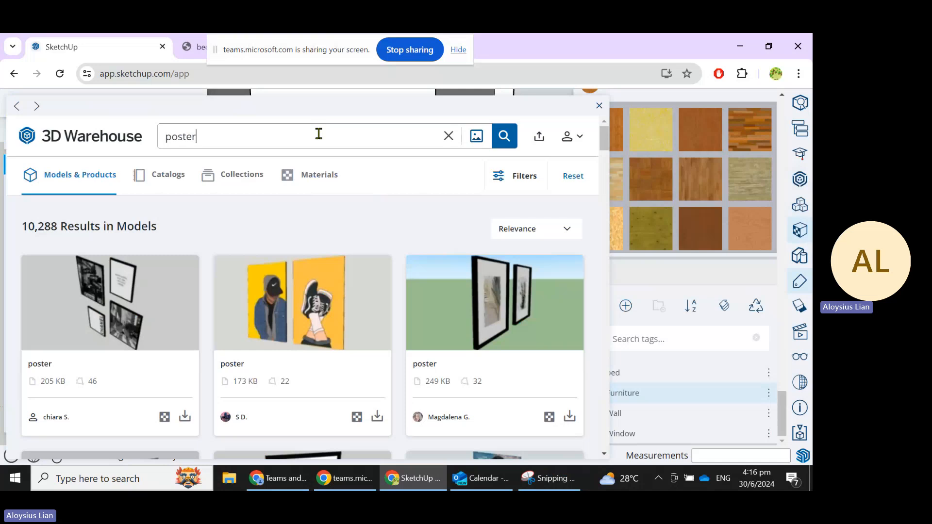
double_click(318, 134)
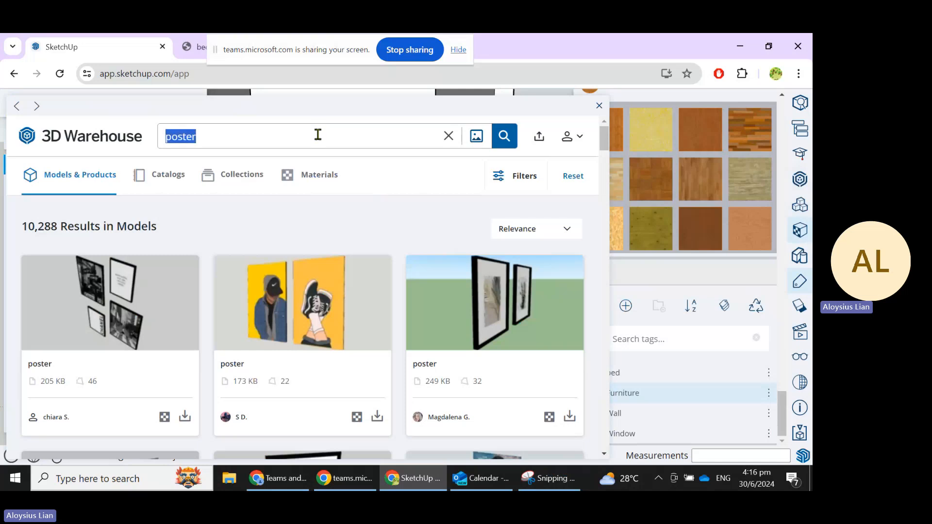
type("human")
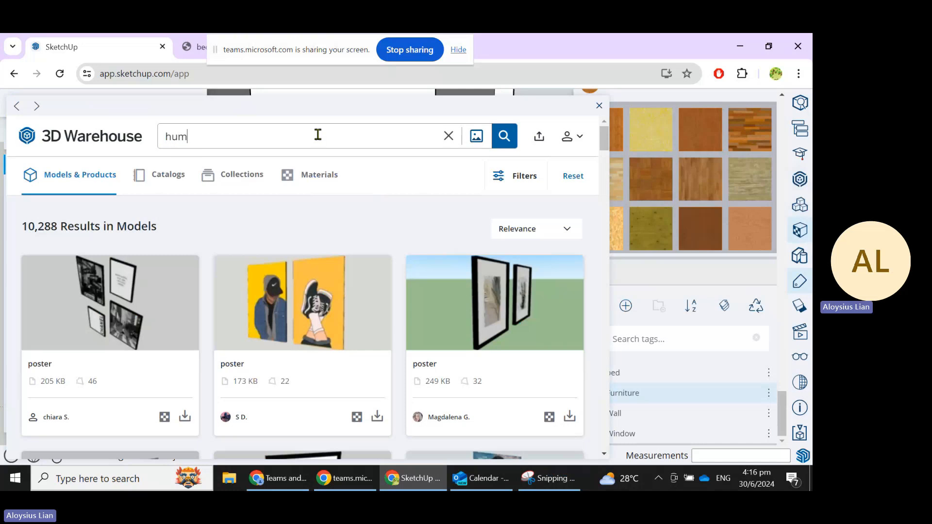
left_click(503, 139)
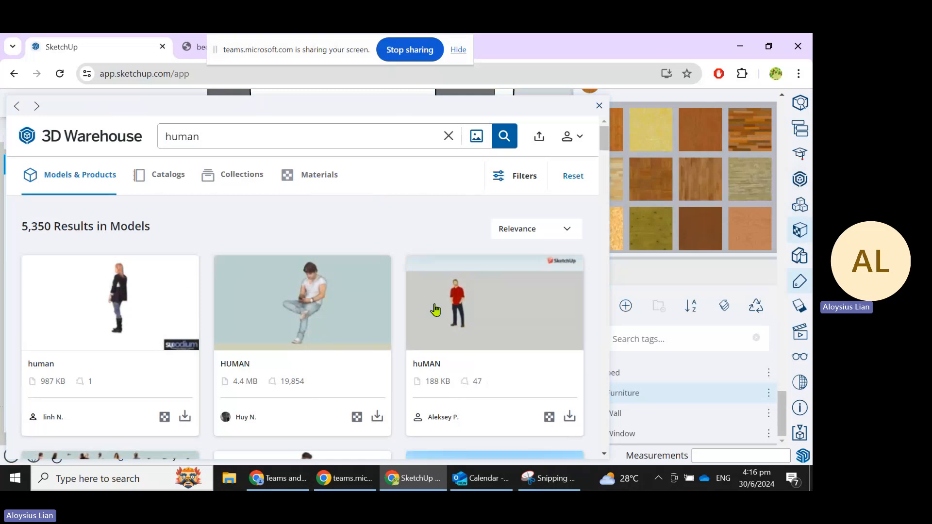
Look through the human models in the search results for a figure that suits the room.
scroll(435, 310, "down", 4)
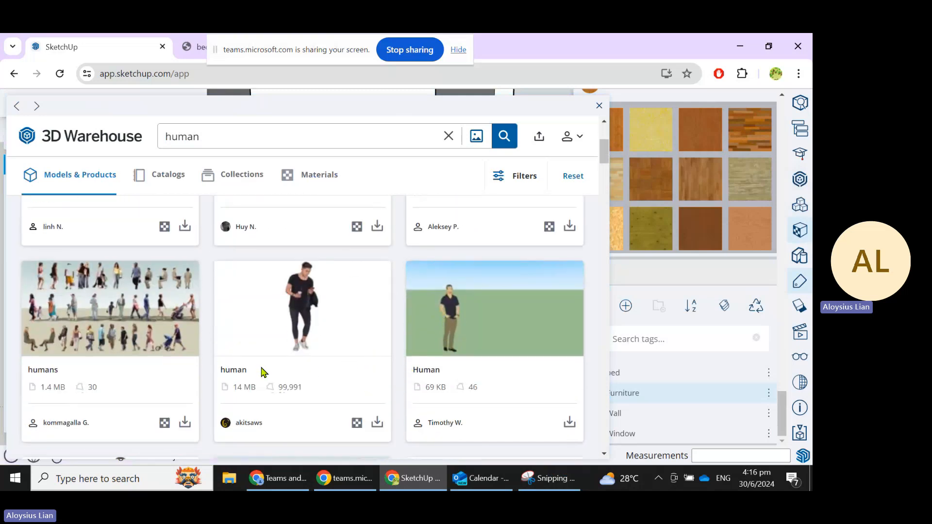
scroll(262, 372, "down", 3)
scroll(165, 299, "up", 3)
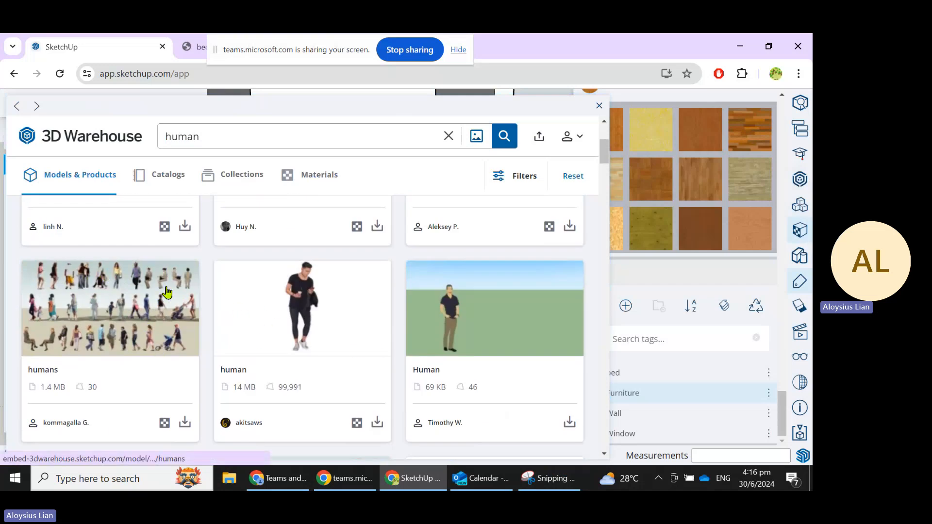
scroll(255, 318, "down", 10)
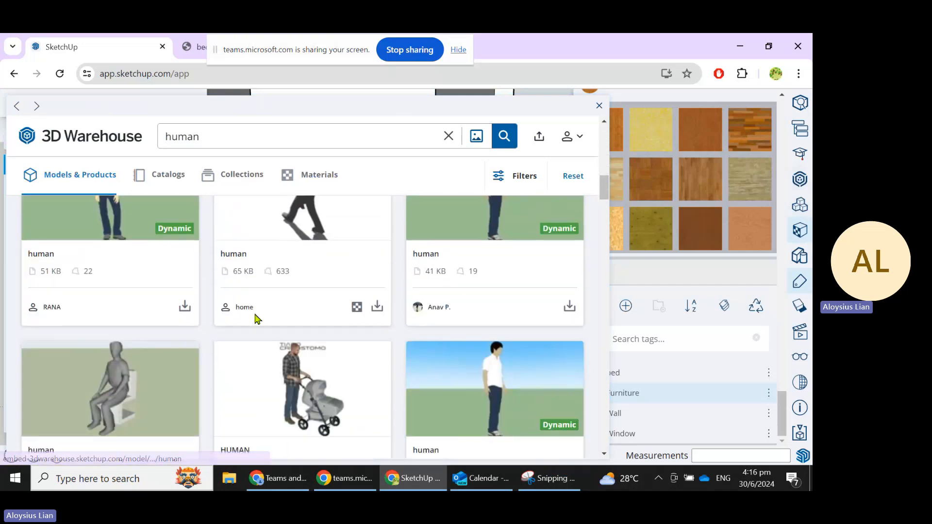
scroll(257, 318, "down", 5)
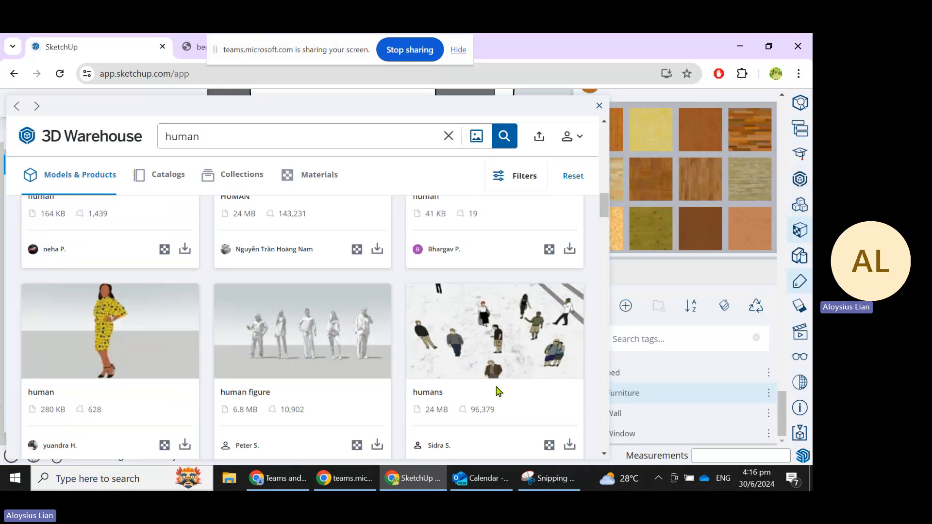
scroll(496, 391, "down", 3)
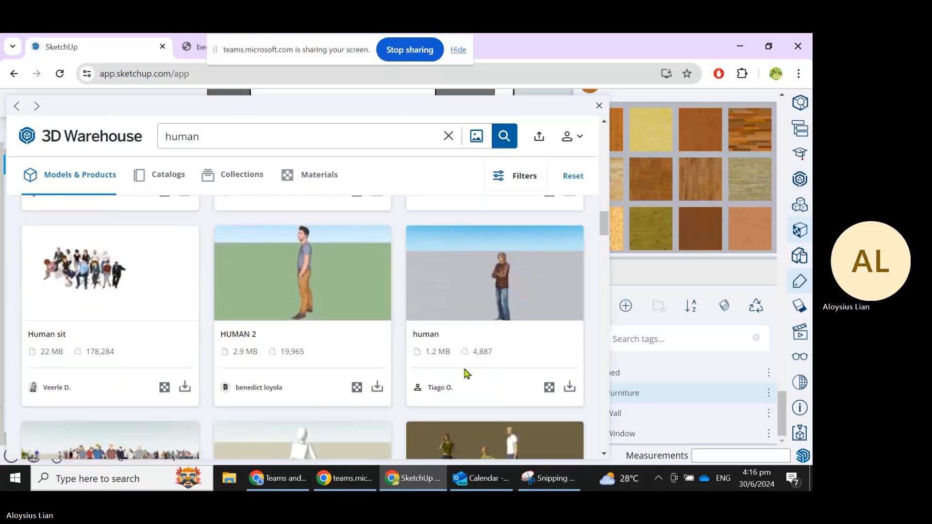
scroll(105, 271, "down", 4)
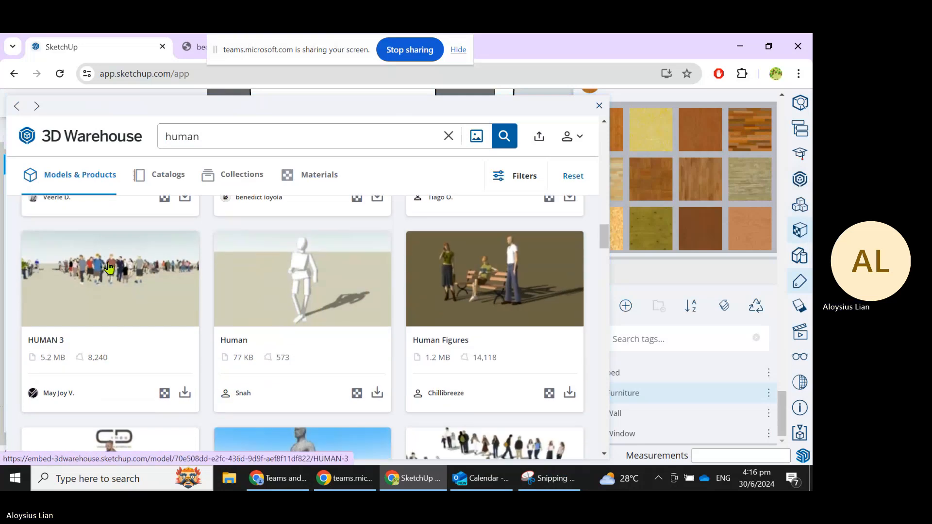
scroll(108, 267, "down", 4)
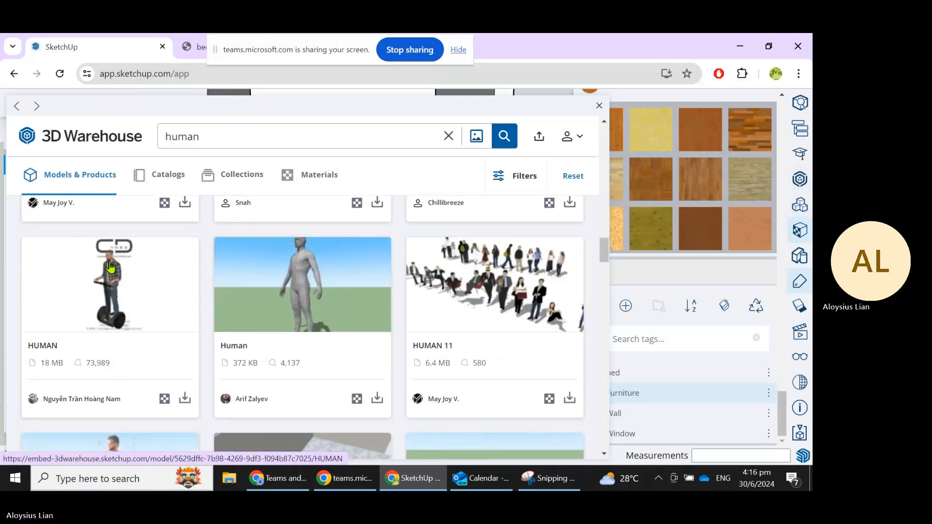
Search 3D Warehouse for "asian human" and look over the resulting models.
double_click(210, 136)
type("asian hu")
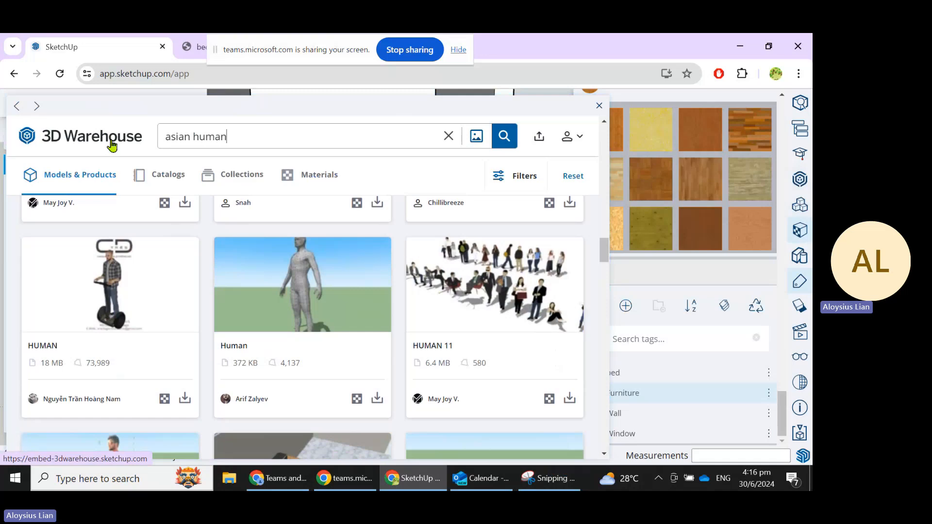
key("Return")
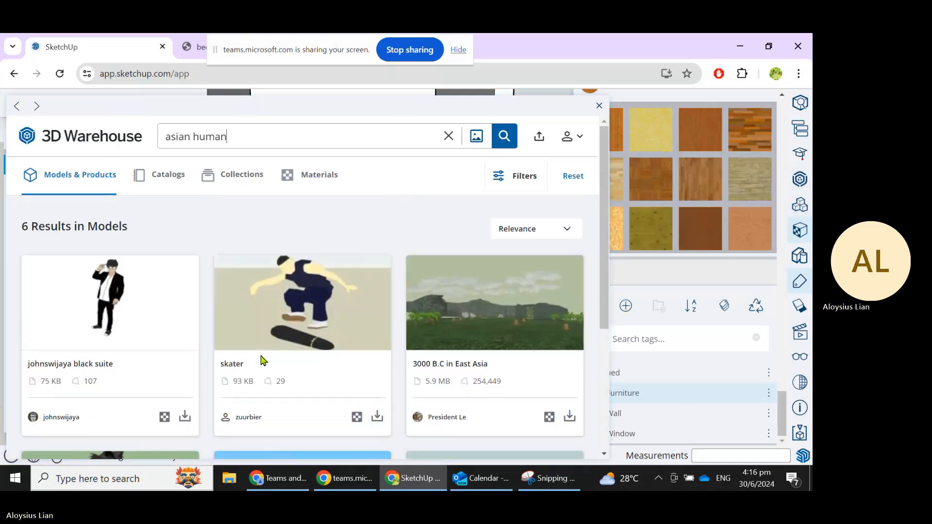
scroll(261, 360, "down", 4)
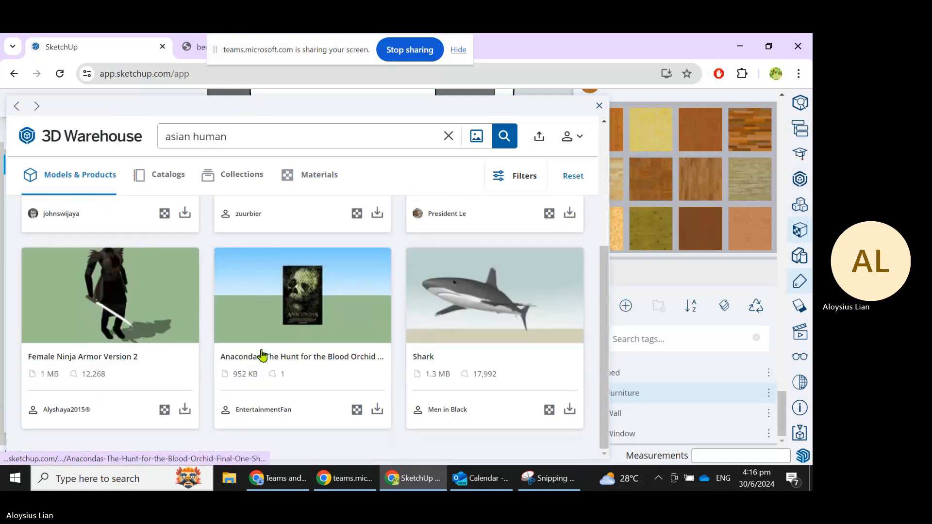
scroll(260, 356, "up", 4)
Broaden the 3D Warehouse search to "asian".
double_click(199, 136)
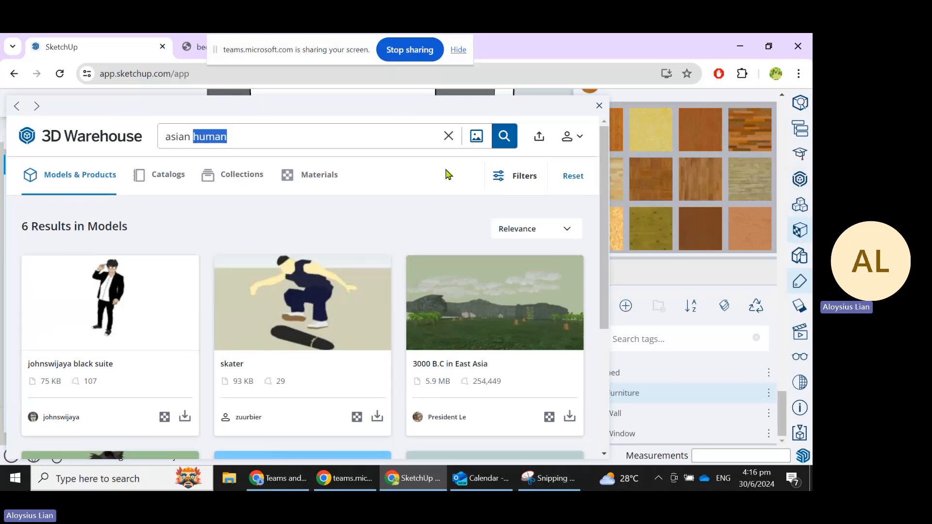
key("BackSpace")
key("Return")
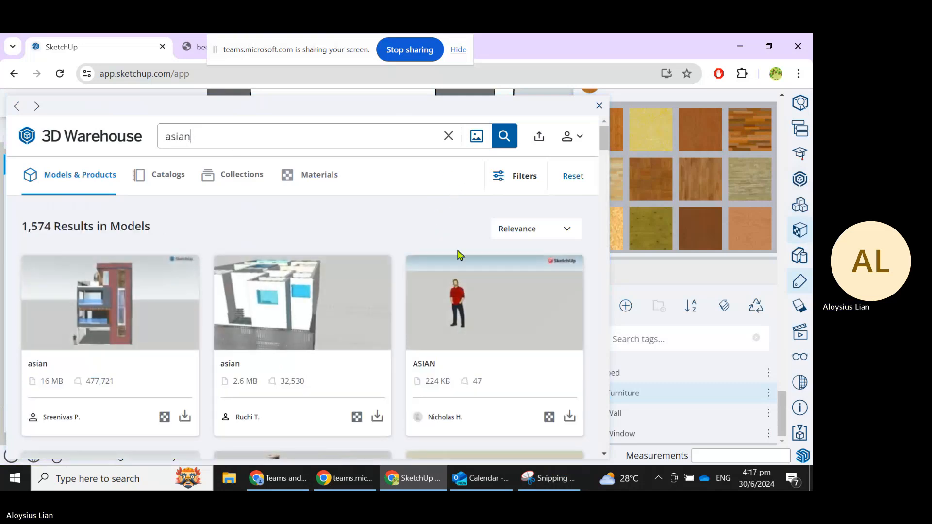
Examine the "asian" search results for a suitable person model.
scroll(458, 254, "down", 1)
scroll(458, 255, "down", 4)
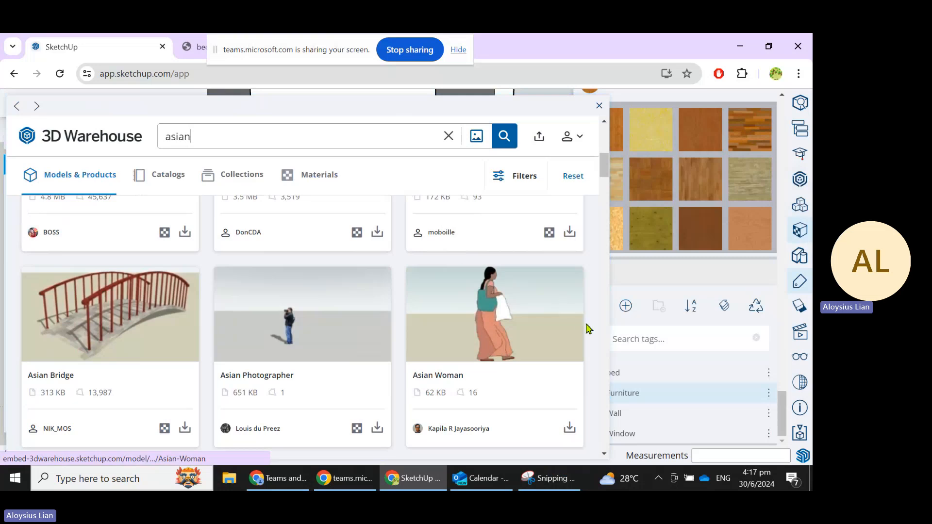
scroll(236, 273, "down", 10)
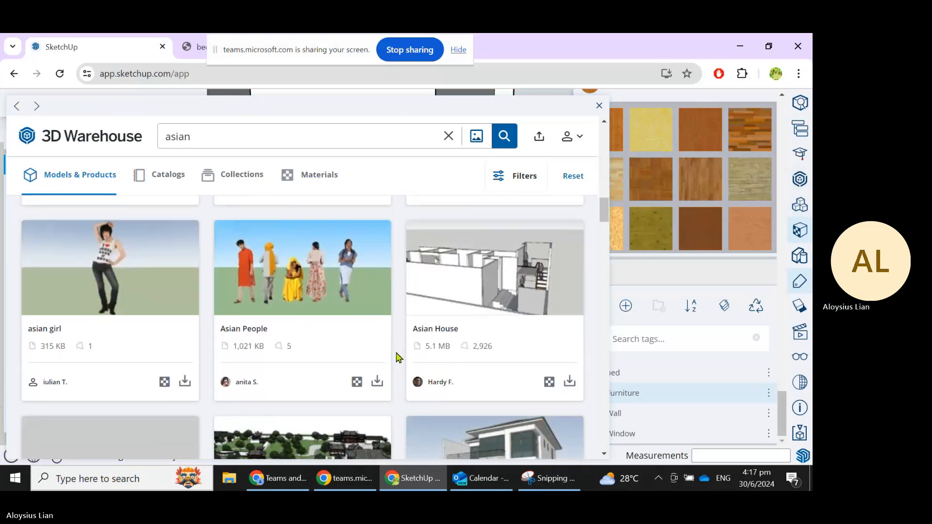
scroll(397, 358, "down", 10)
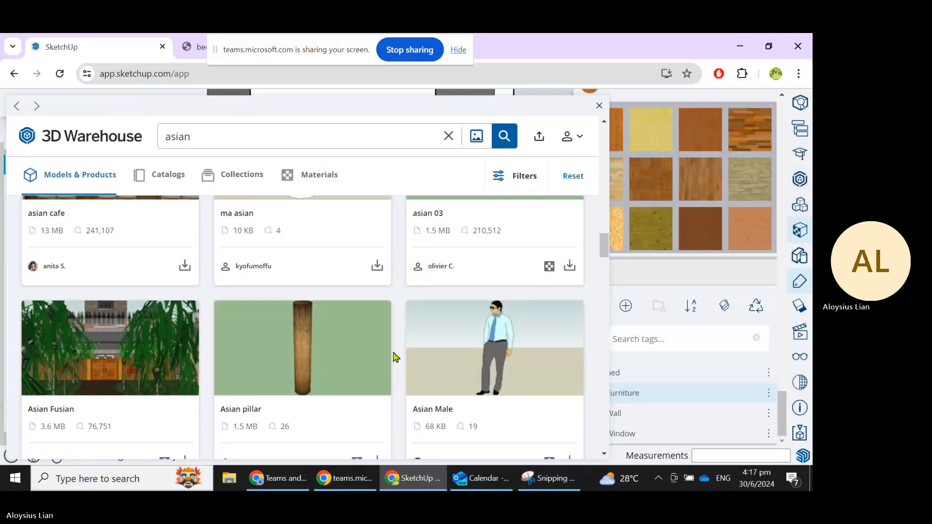
scroll(397, 358, "down", 8)
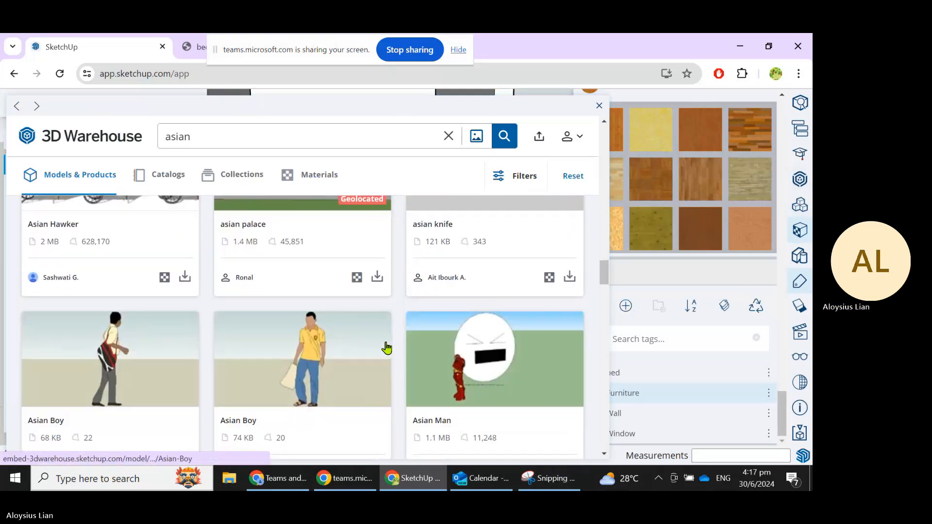
scroll(386, 348, "down", 3)
scroll(350, 342, "down", 1)
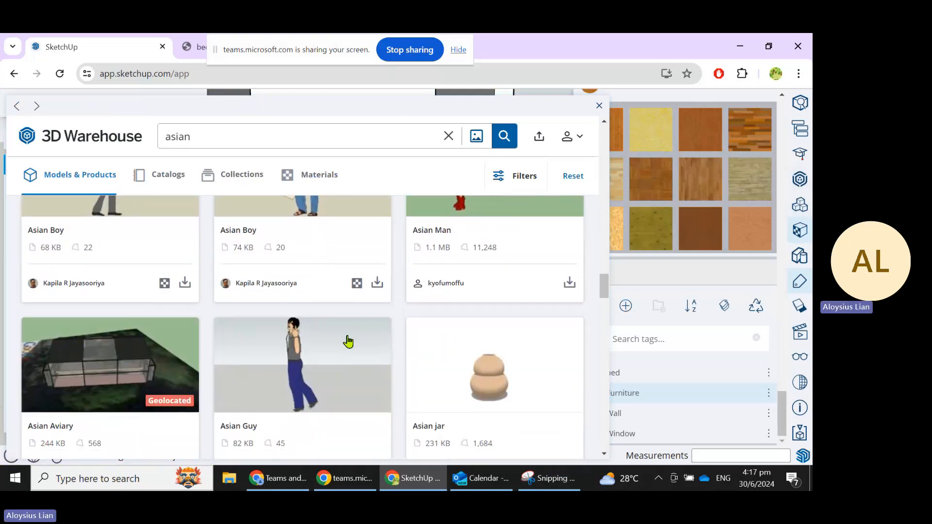
scroll(348, 335, "down", 4)
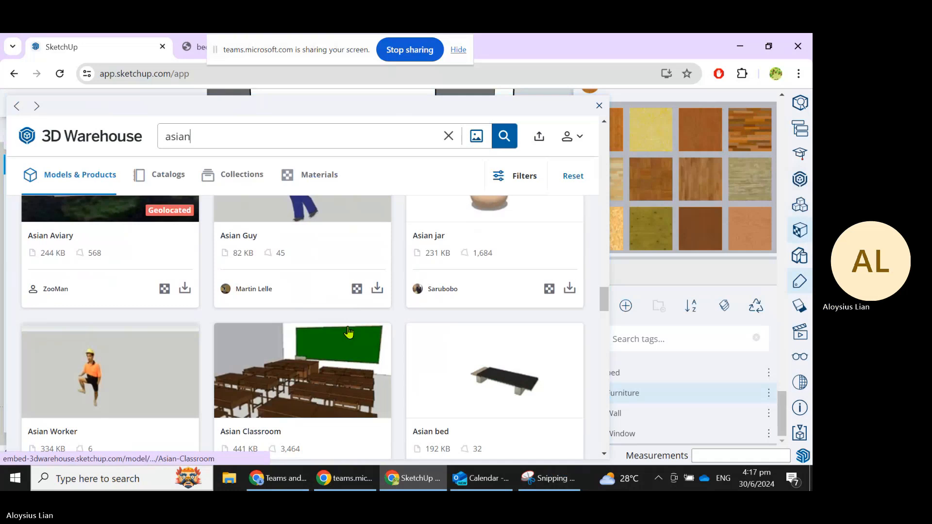
scroll(349, 333, "down", 6)
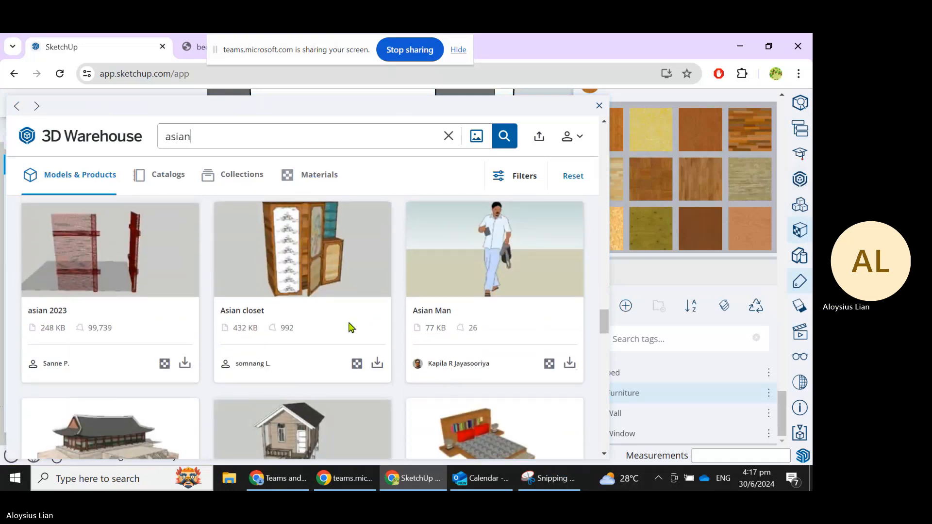
scroll(349, 326, "down", 12)
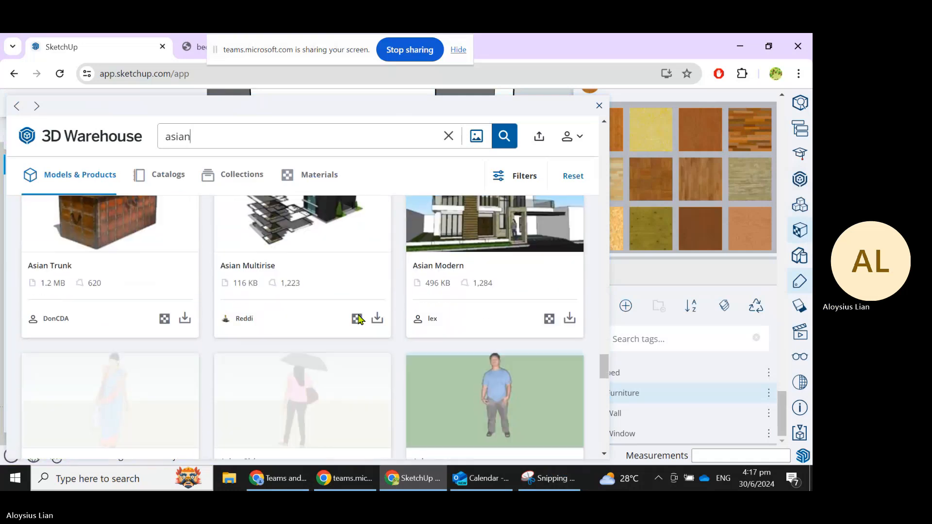
scroll(358, 319, "down", 2)
scroll(358, 316, "down", 2)
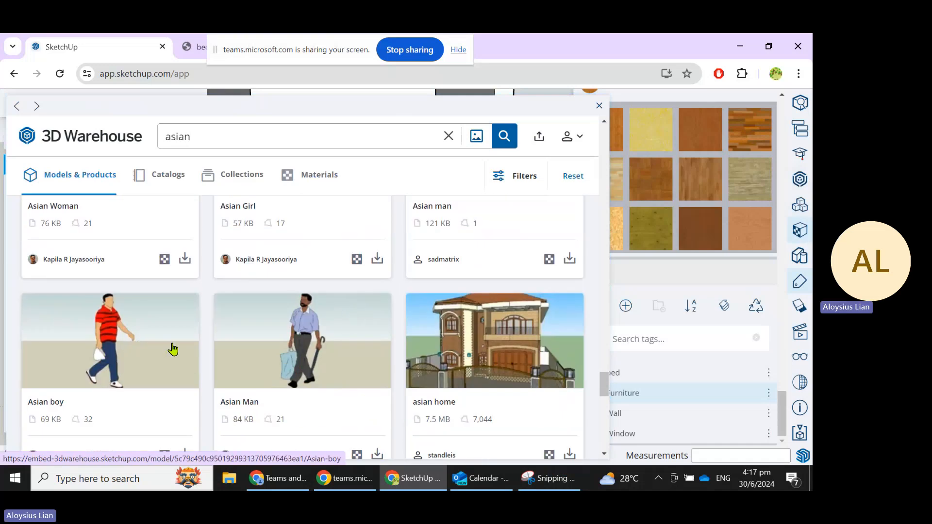
scroll(312, 356, "up", 2)
scroll(313, 356, "down", 3)
scroll(313, 354, "down", 7)
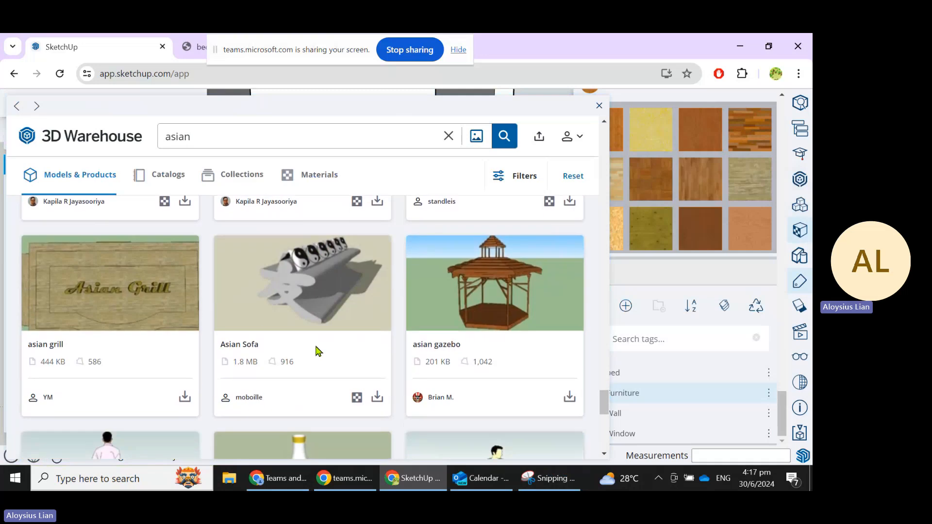
scroll(316, 351, "up", 2)
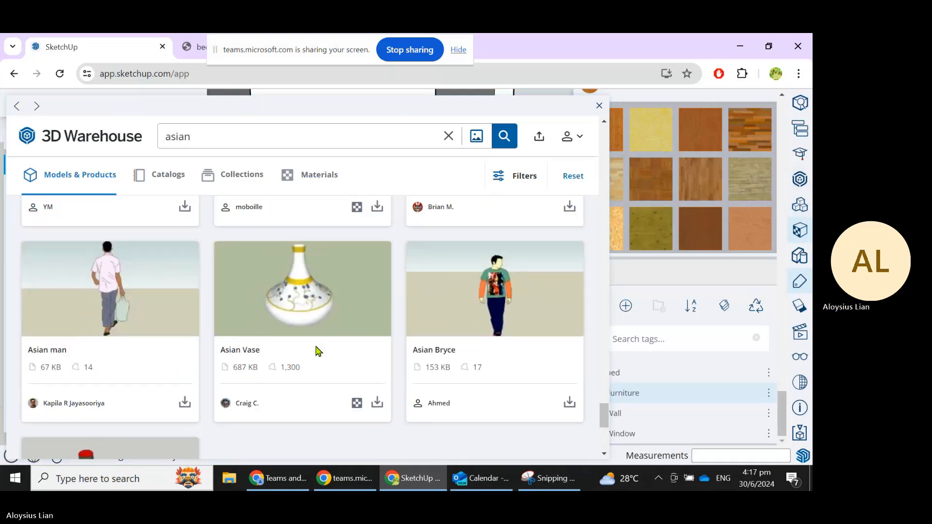
scroll(323, 347, "down", 1)
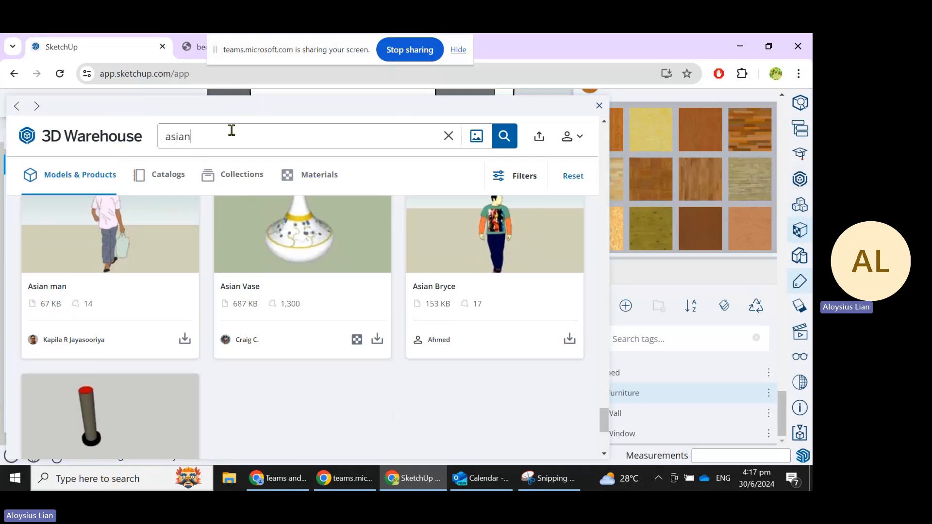
Search 3D Warehouse for "human" again and browse the results for a group of people.
left_click_drag(231, 130, 16, 136)
type("hua")
type("an")
key("Return")
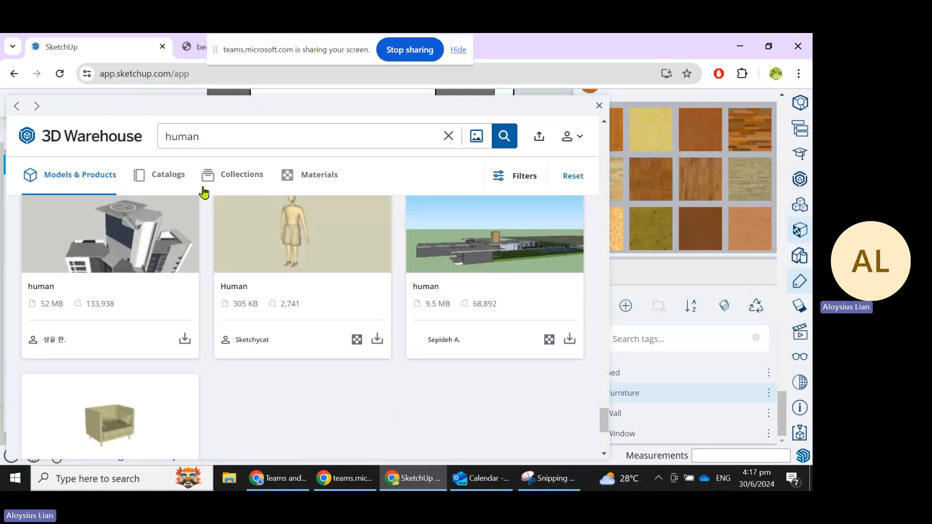
scroll(216, 288, "up", 8)
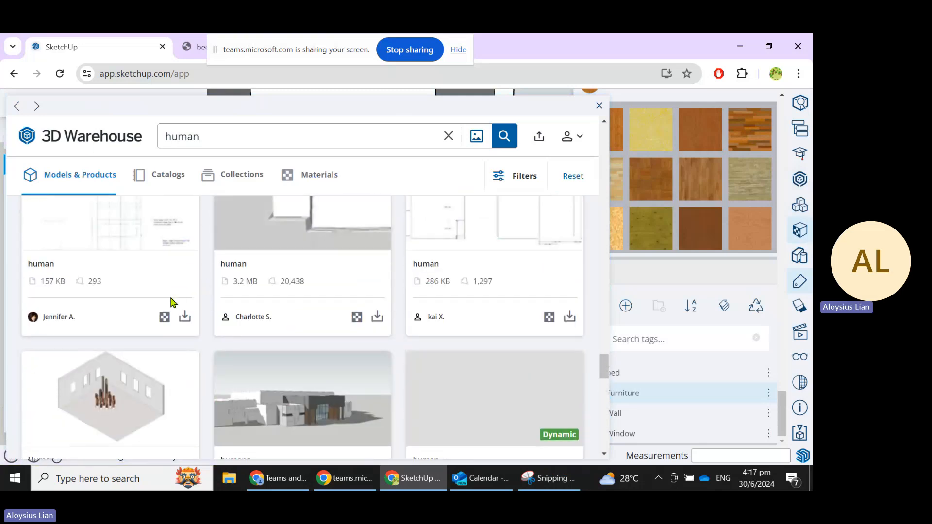
scroll(161, 311, "up", 5)
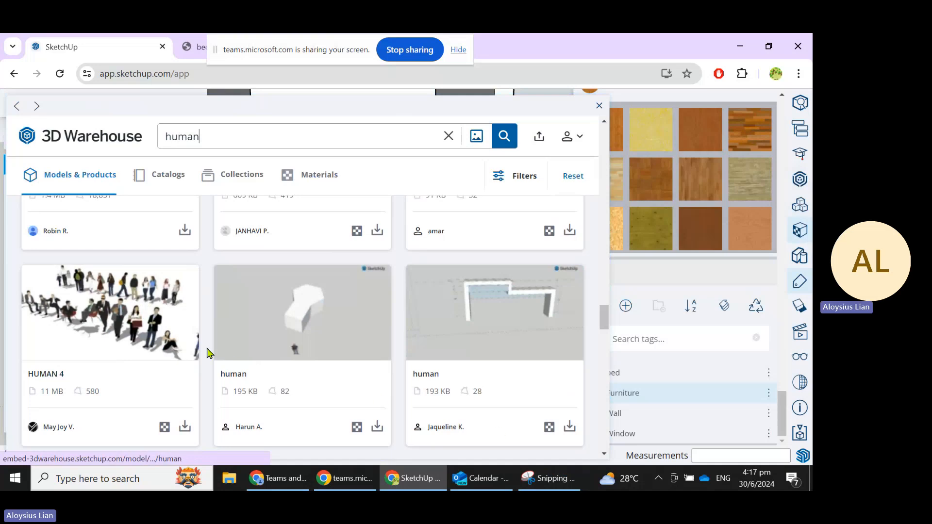
Try to import the HUMAN 4 group of people from its details page, dismissing the large-model import dialog.
left_click(143, 320)
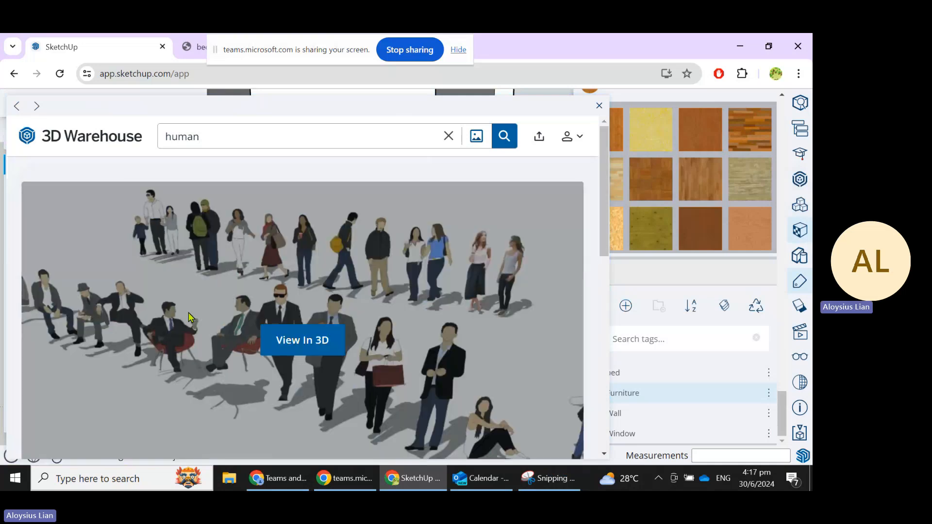
scroll(460, 395, "down", 10)
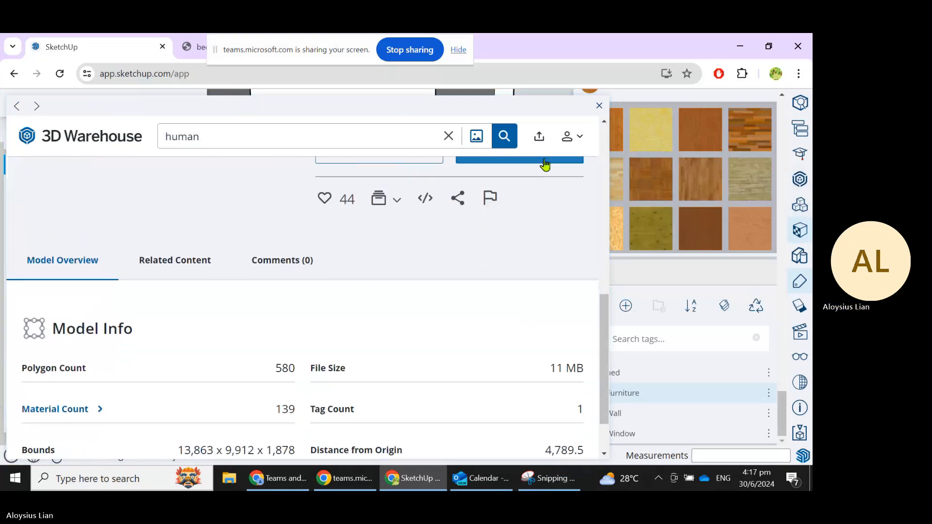
left_click(545, 161)
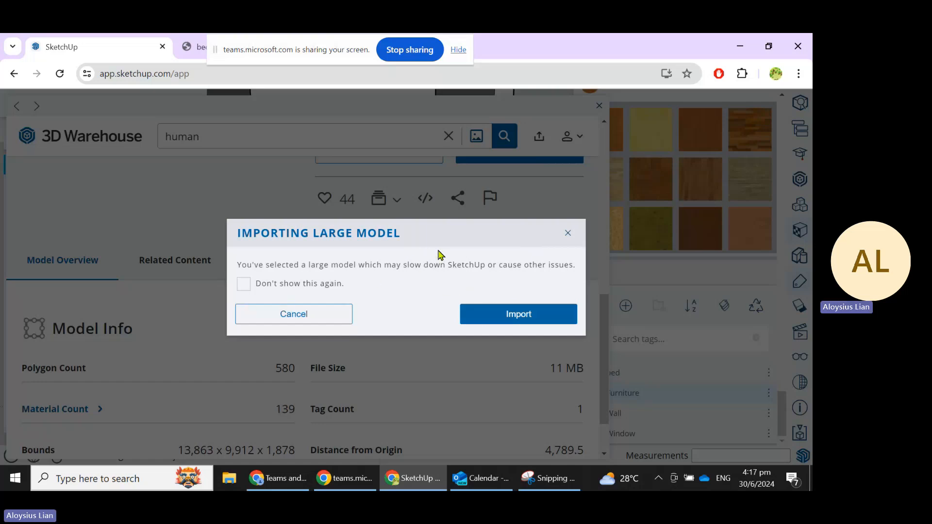
left_click(567, 234)
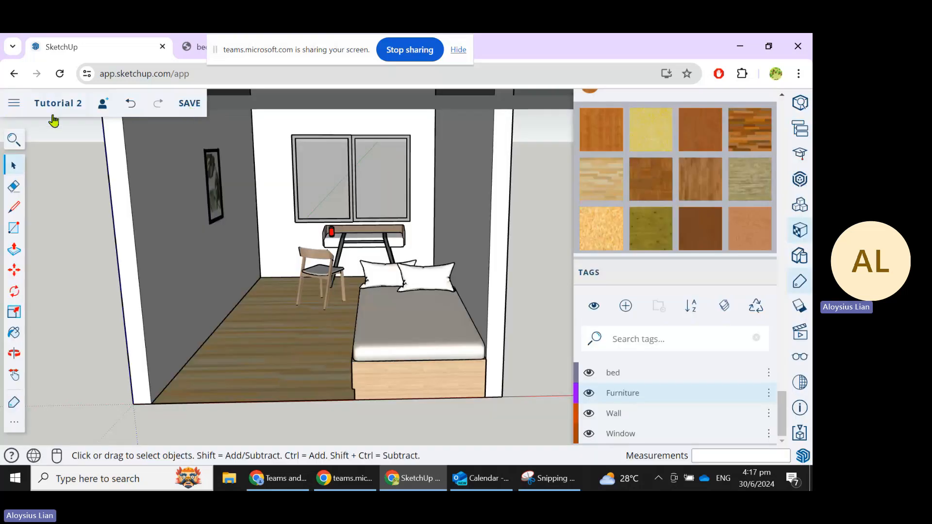
Import the 570 KB sketched couple from the 3D Warehouse "human" results, place it on the room floor beside the bed, and deselect it.
left_click(806, 181)
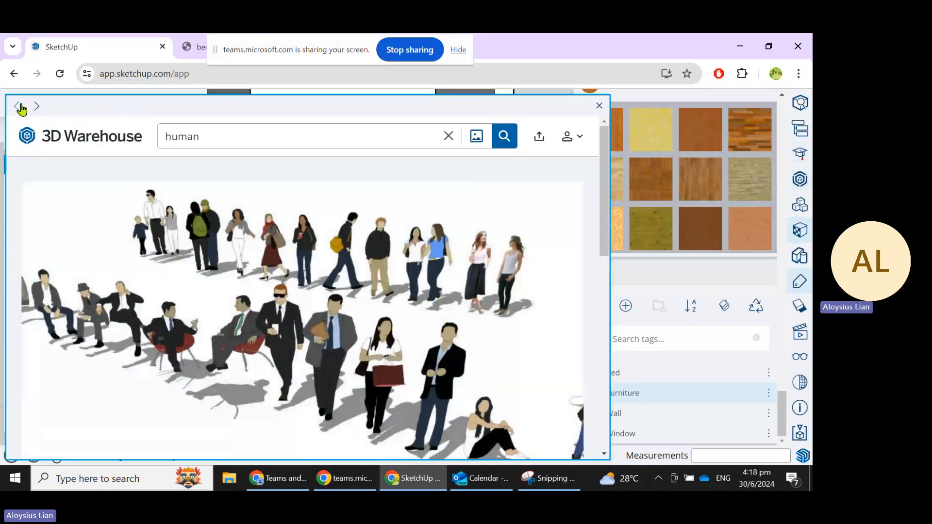
left_click(20, 107)
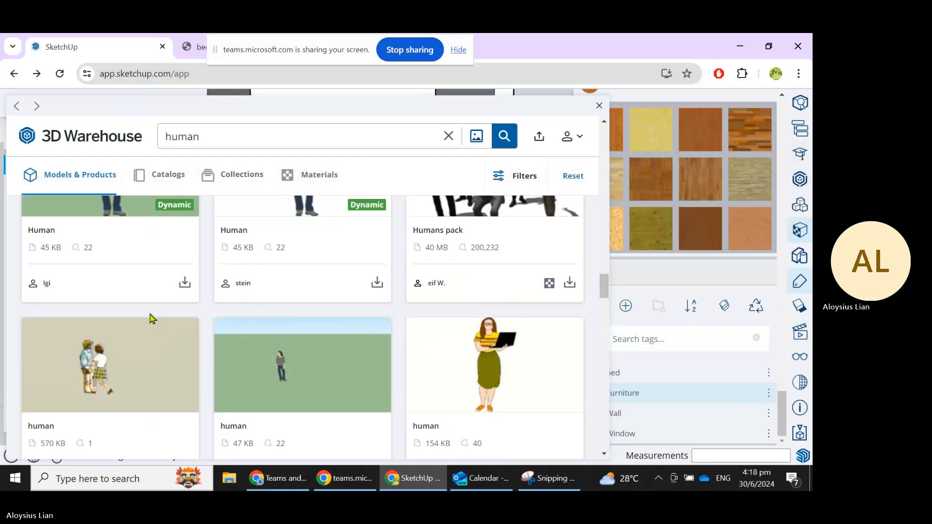
scroll(151, 318, "up", 4)
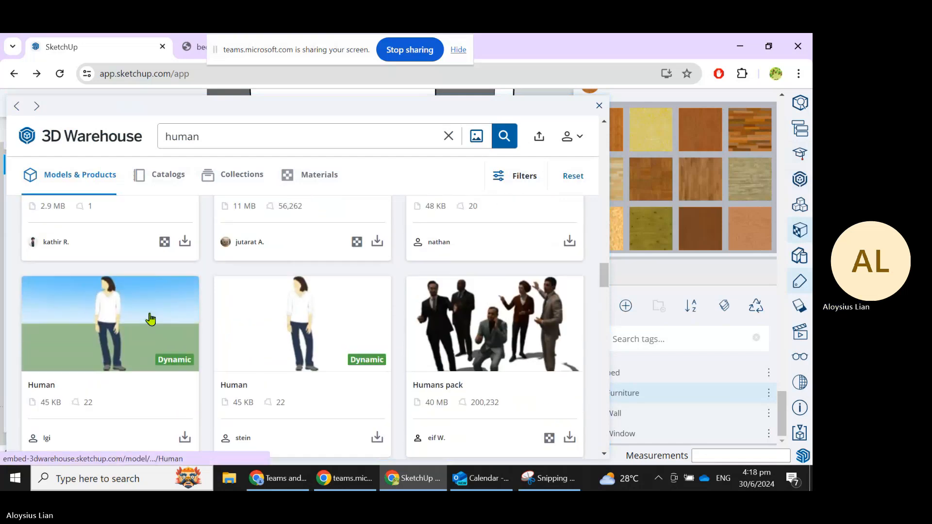
scroll(152, 318, "down", 6)
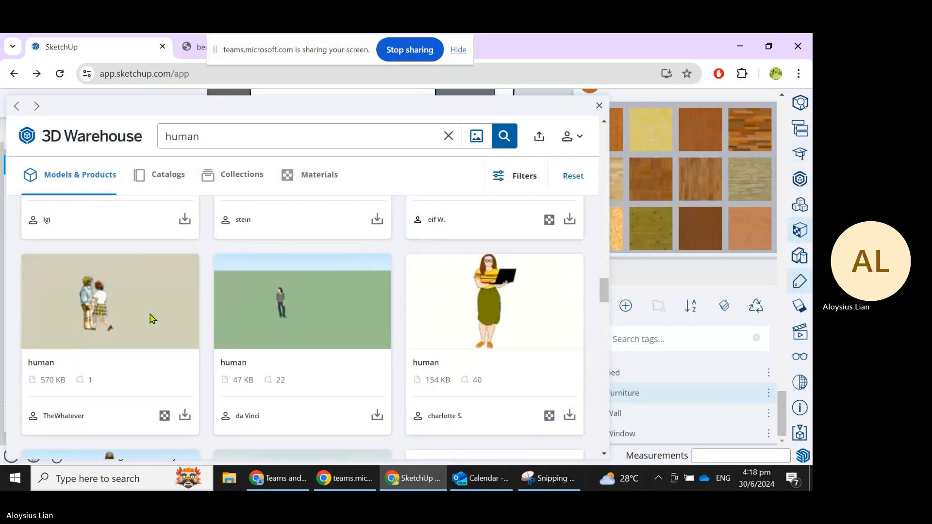
left_click(185, 415)
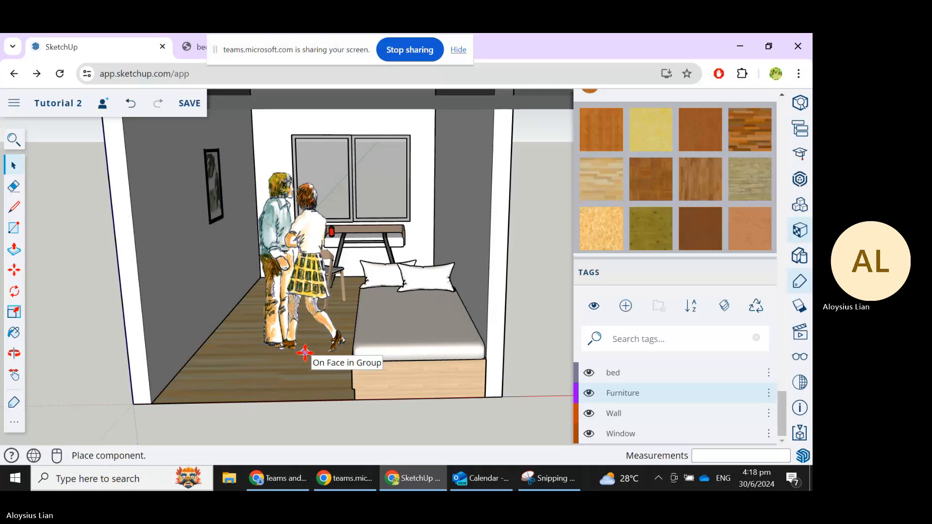
left_click(305, 353)
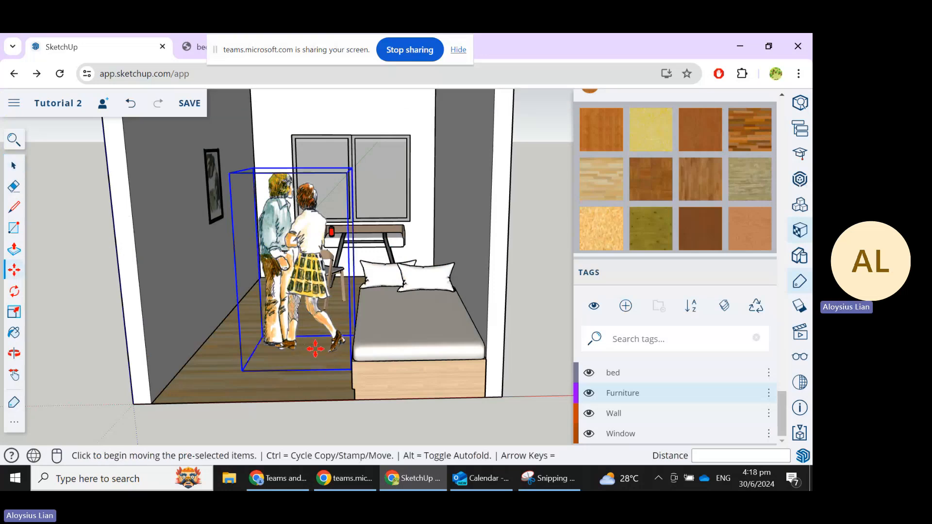
middle_click_drag(372, 346, 312, 346)
scroll(223, 269, "up", 2)
left_click(14, 172)
left_click(362, 408)
Examine the furnished room with the placed couple from outside and close up to check their scale and position.
scroll(363, 409, "down", 3)
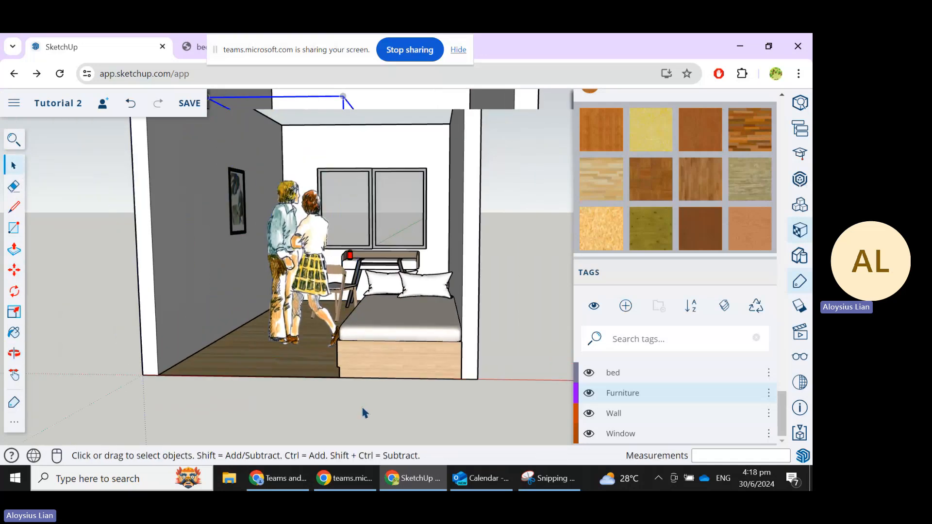
scroll(363, 408, "down", 1)
middle_click_drag(362, 404, 381, 413)
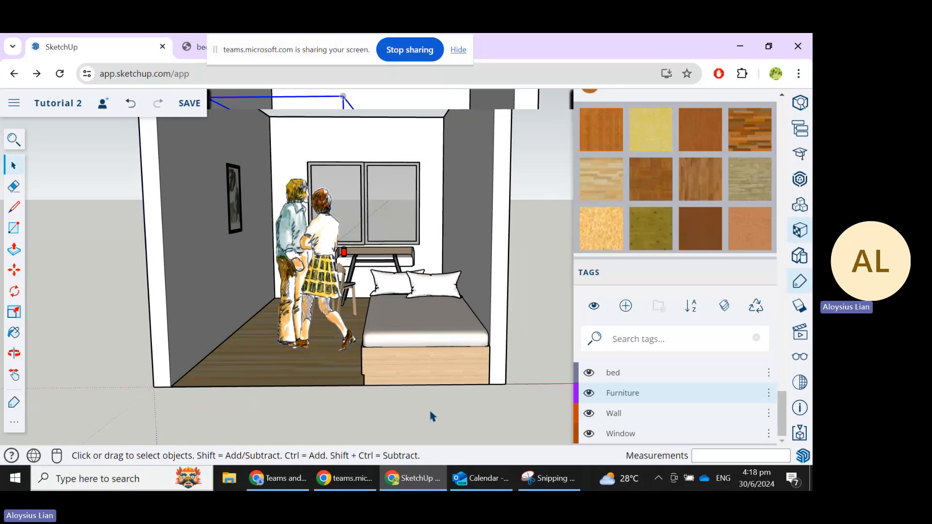
middle_click_drag(430, 412, 402, 374)
scroll(389, 371, "up", 5)
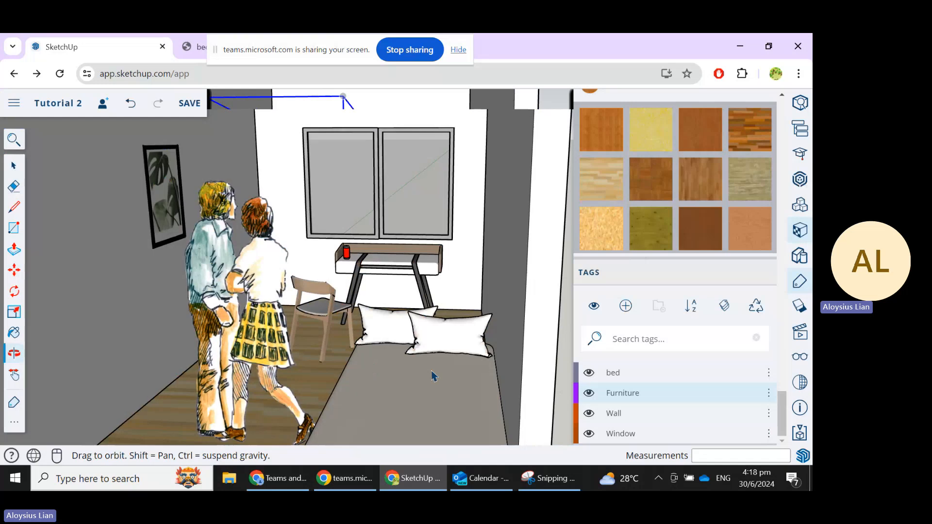
key("space")
scroll(462, 354, "up", 3)
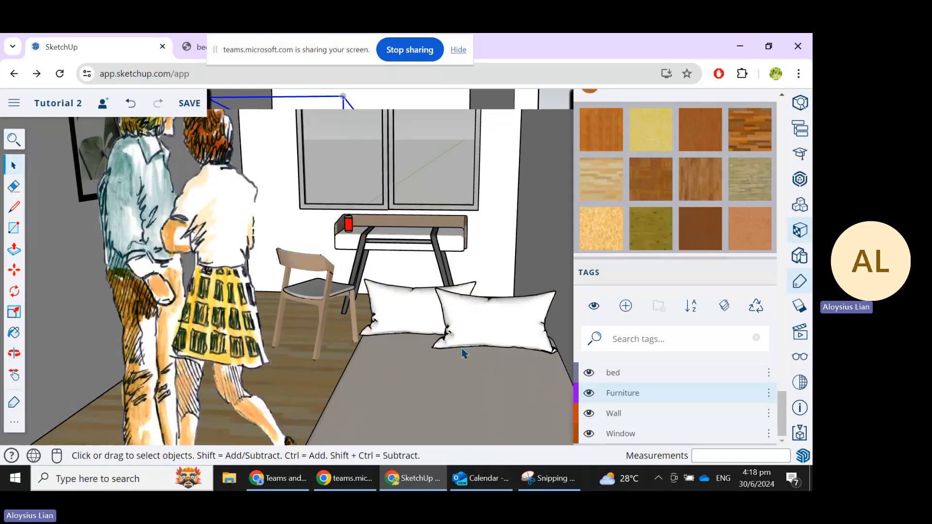
scroll(462, 348, "down", 1)
scroll(462, 349, "down", 3)
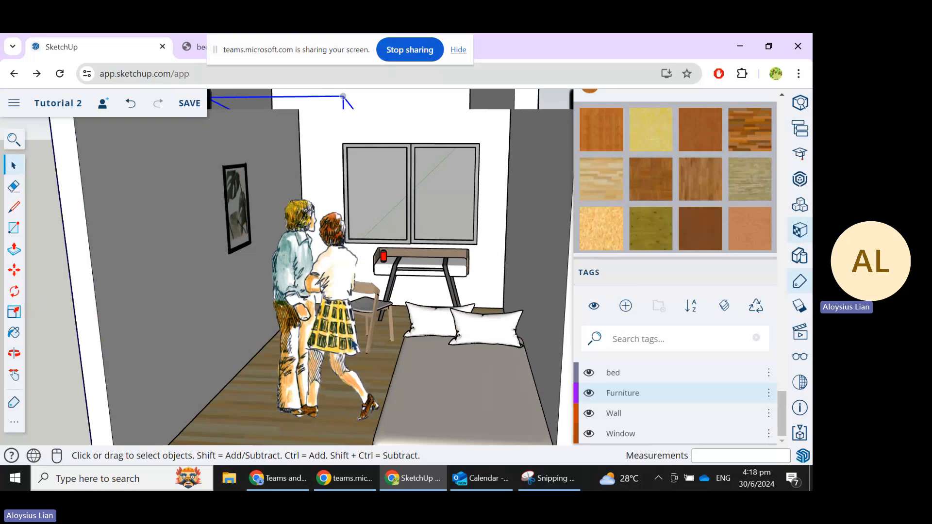
Turn on shadows for the room model.
left_click(801, 311)
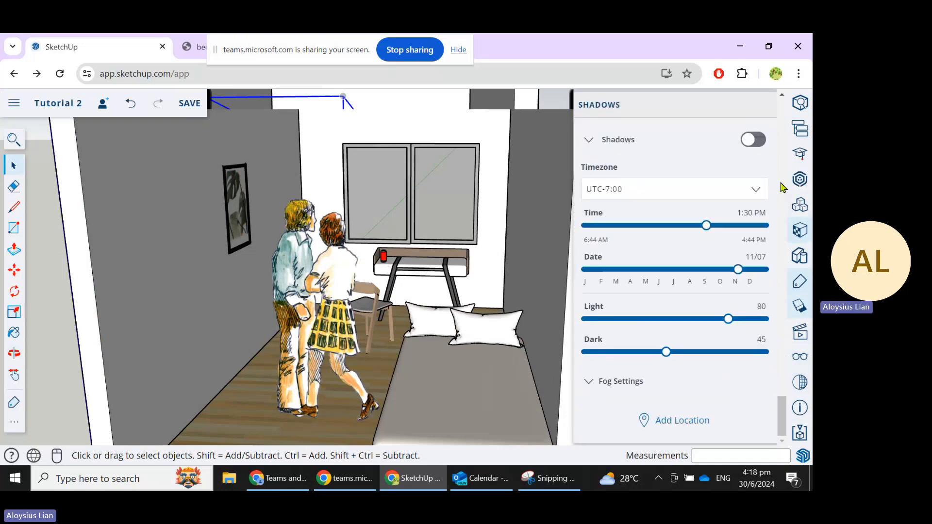
left_click(755, 140)
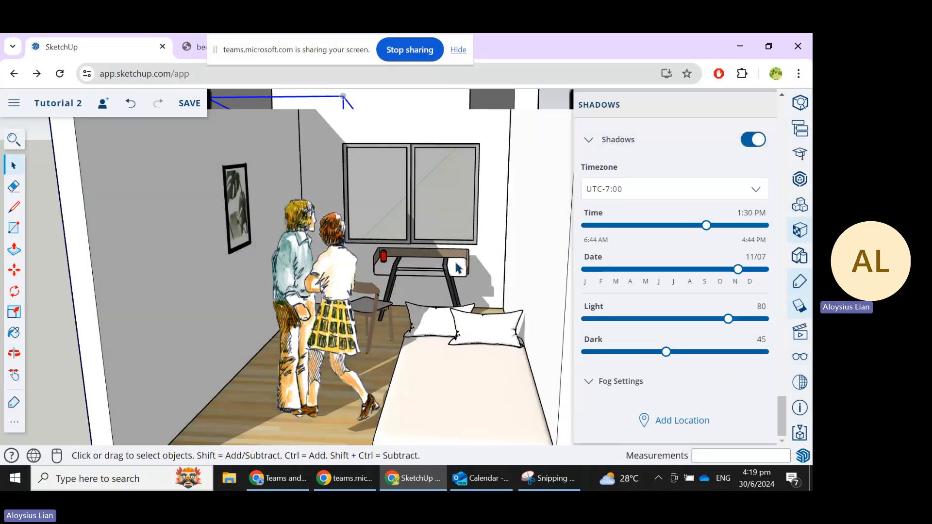
scroll(468, 274, "down", 2)
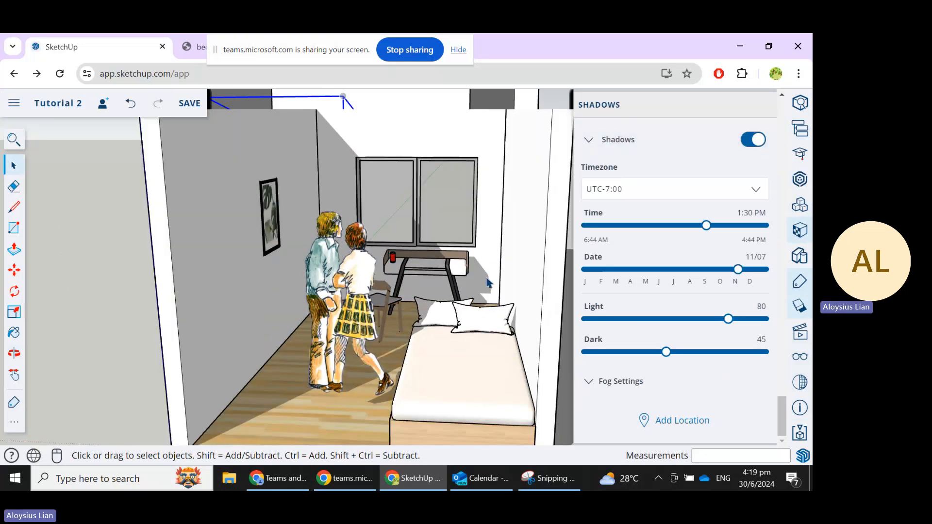
Geolocate the model at Ngee Ann Polytechnic and import the default street map region around it.
left_click(694, 422)
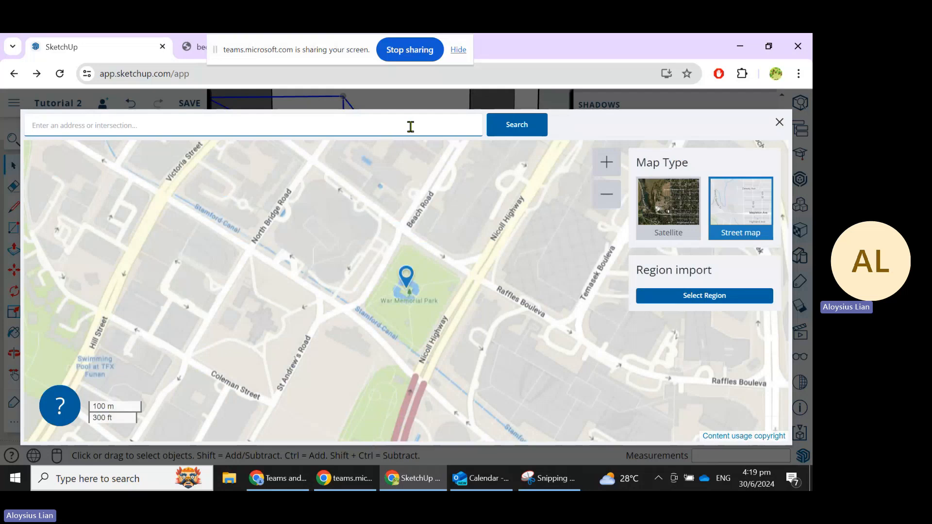
type("ngee ann p")
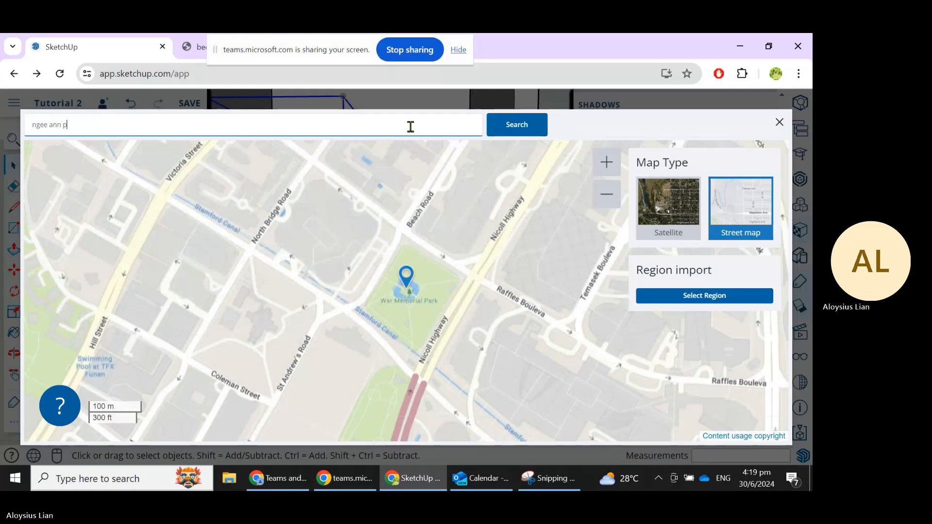
type("olytechnic")
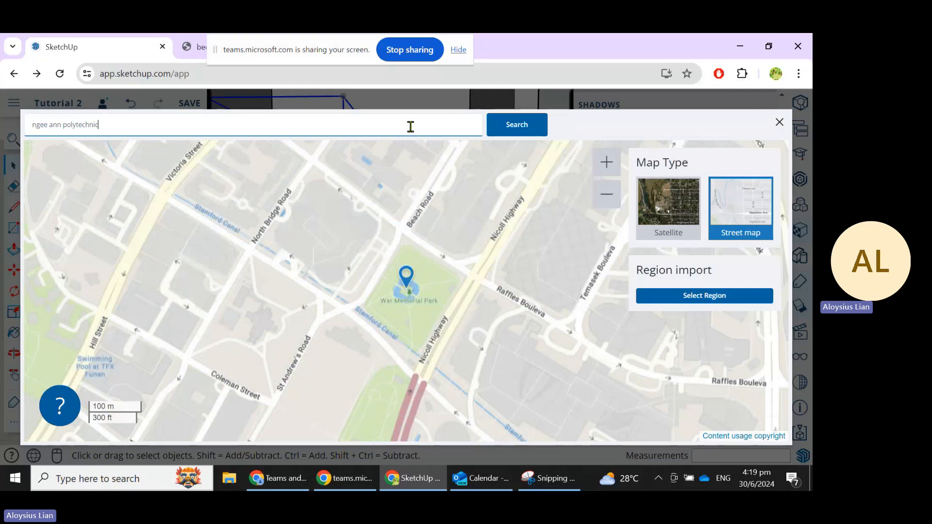
key("Return")
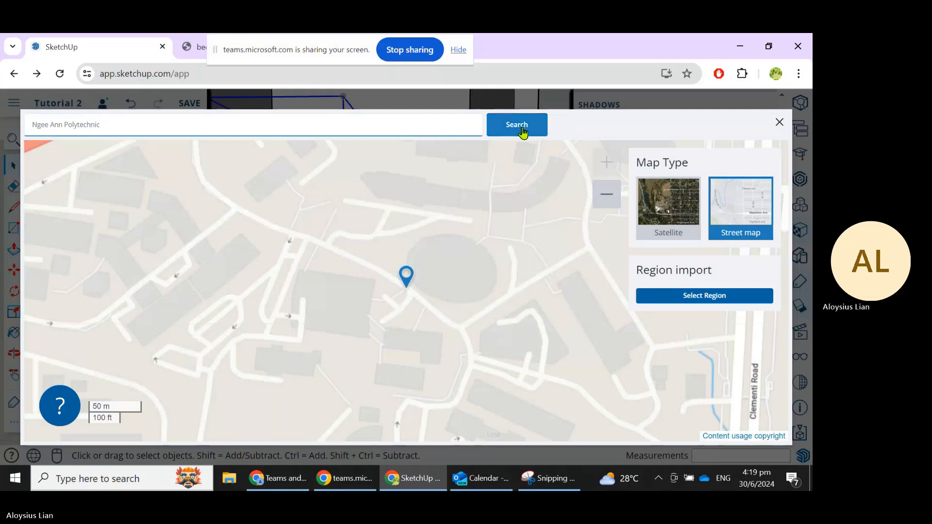
left_click(699, 297)
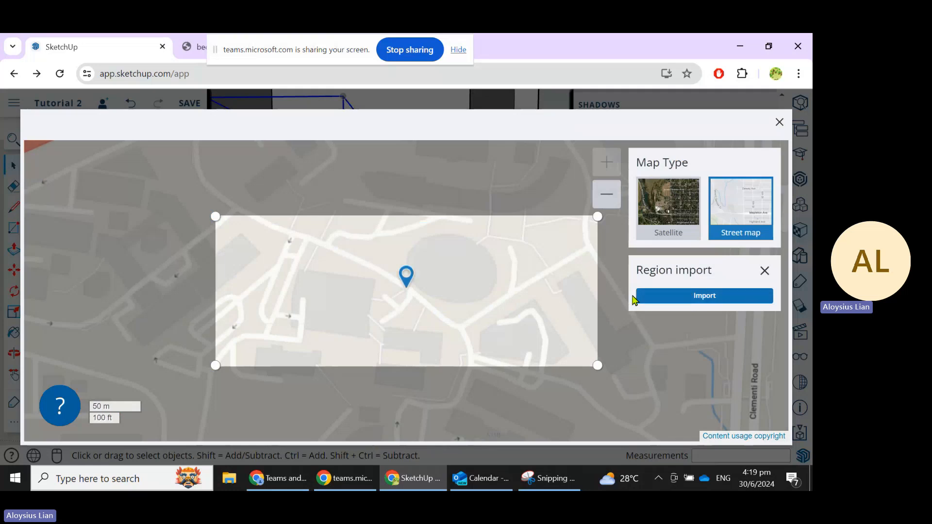
left_click(698, 297)
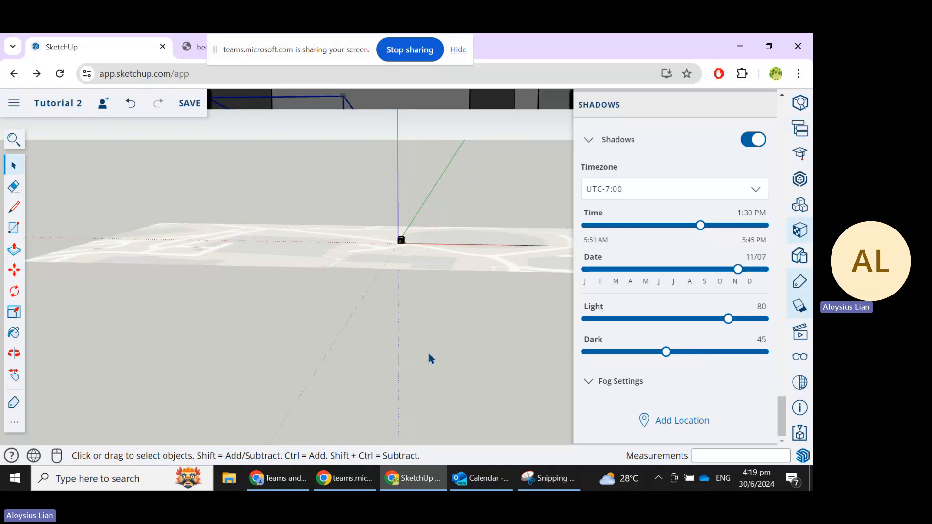
Set the shadow time to 10:00 AM for the room on the imported map.
scroll(411, 246, "up", 6)
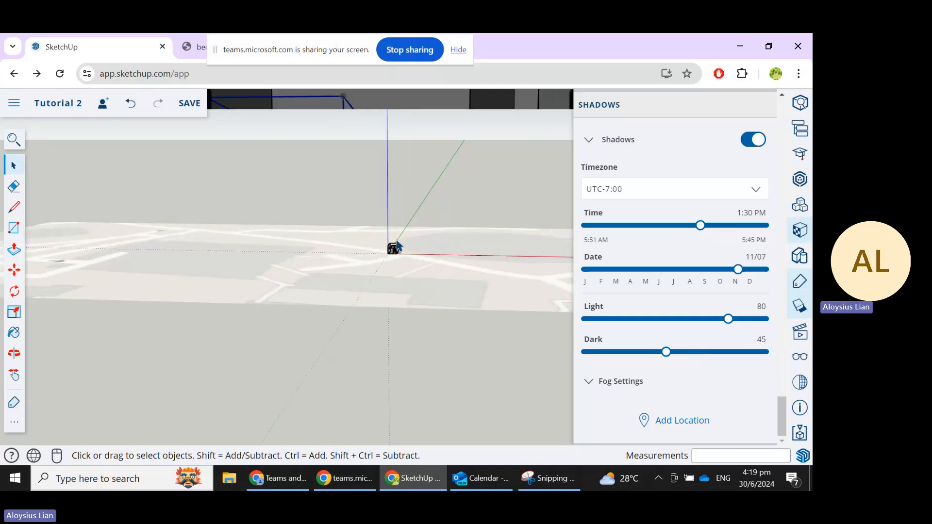
scroll(390, 262, "up", 5)
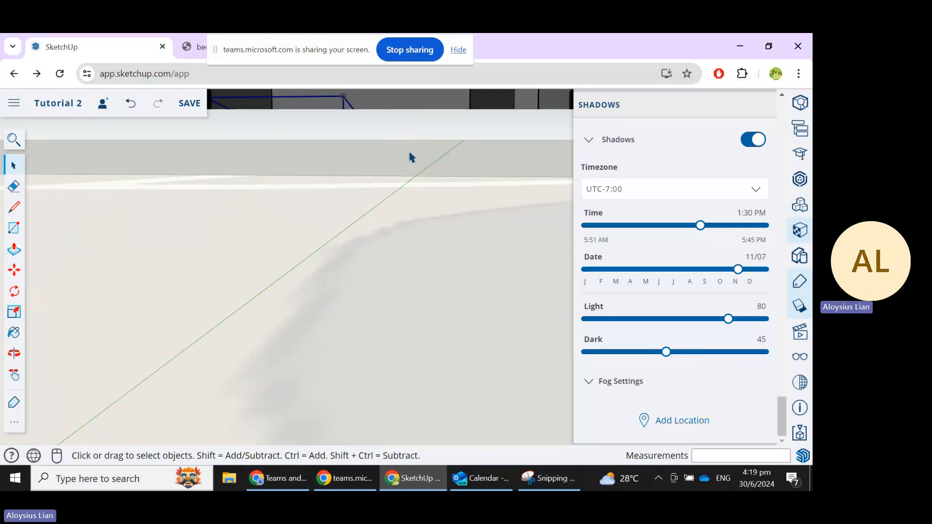
scroll(418, 165, "down", 10)
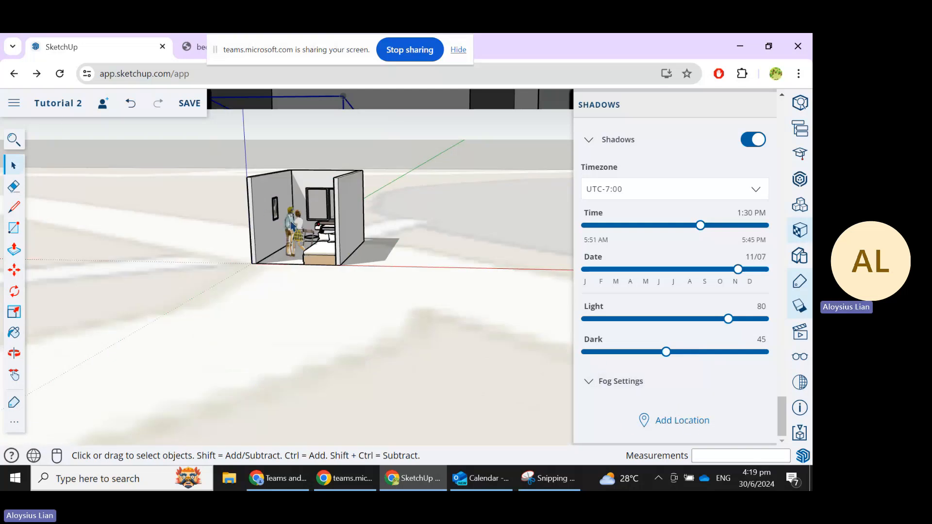
scroll(293, 225, "up", 3)
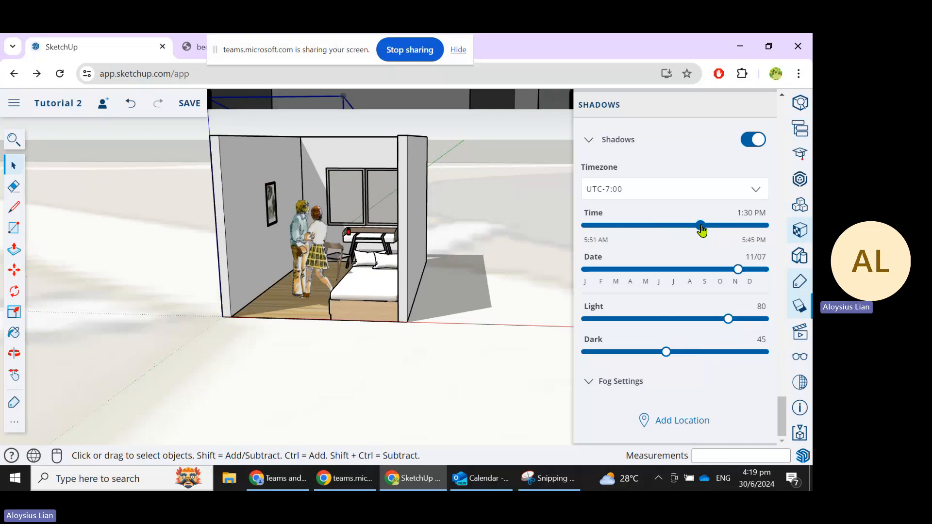
left_click_drag(692, 233, 649, 230)
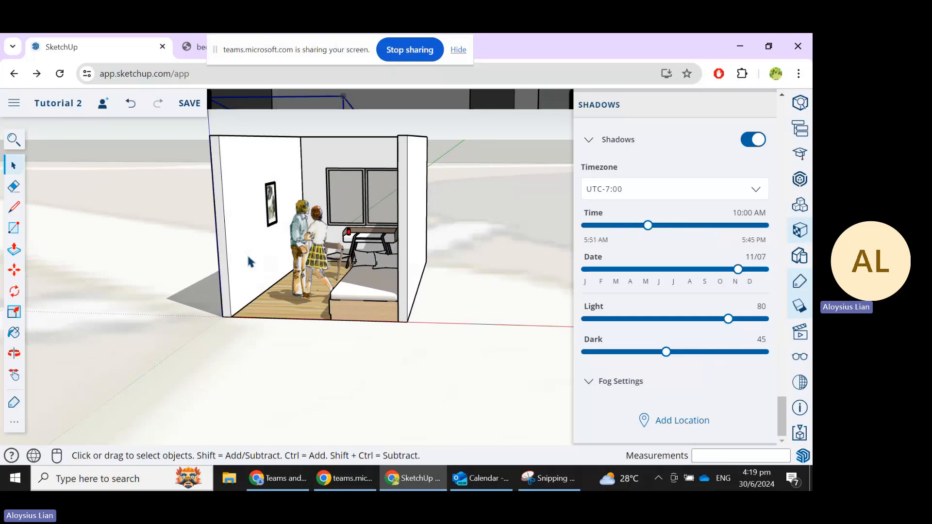
Set the shadow Light level to 59 and the Dark level to 56.
key("o")
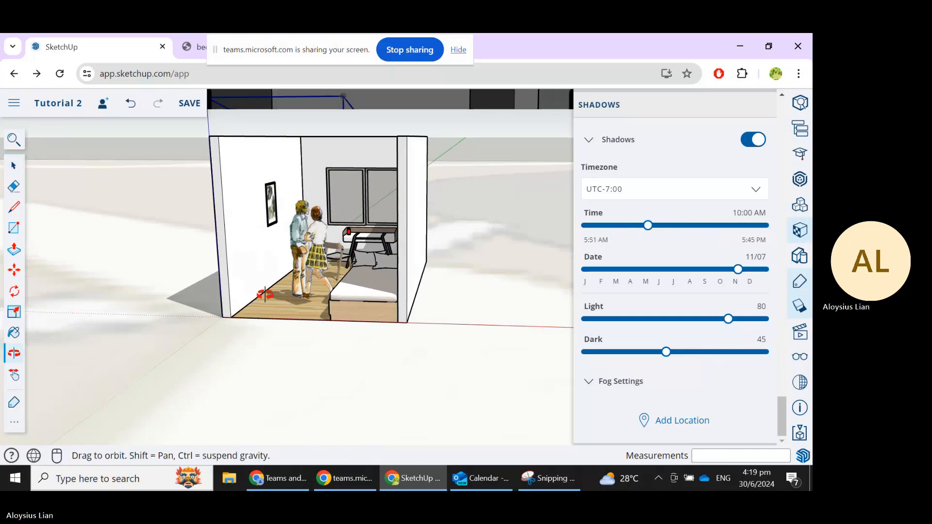
left_click_drag(265, 295, 268, 295)
left_click_drag(273, 298, 288, 314)
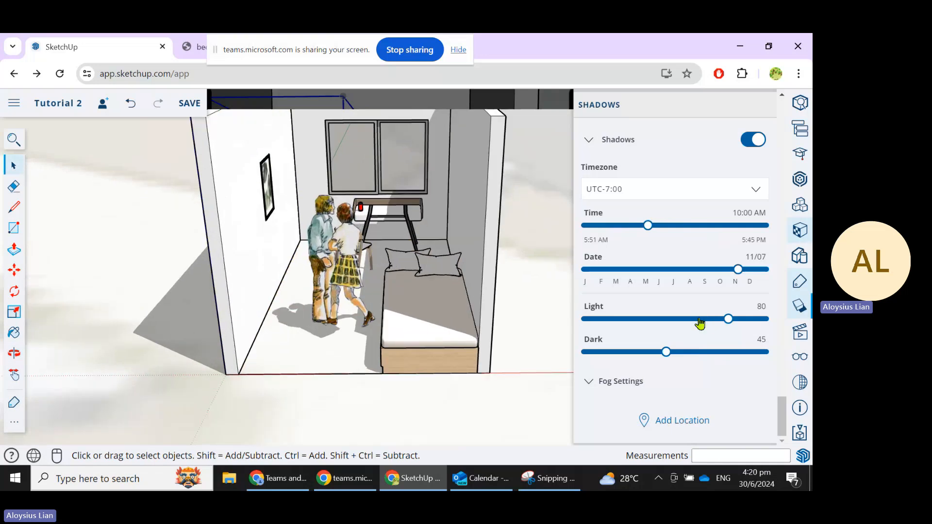
left_click_drag(699, 321, 690, 321)
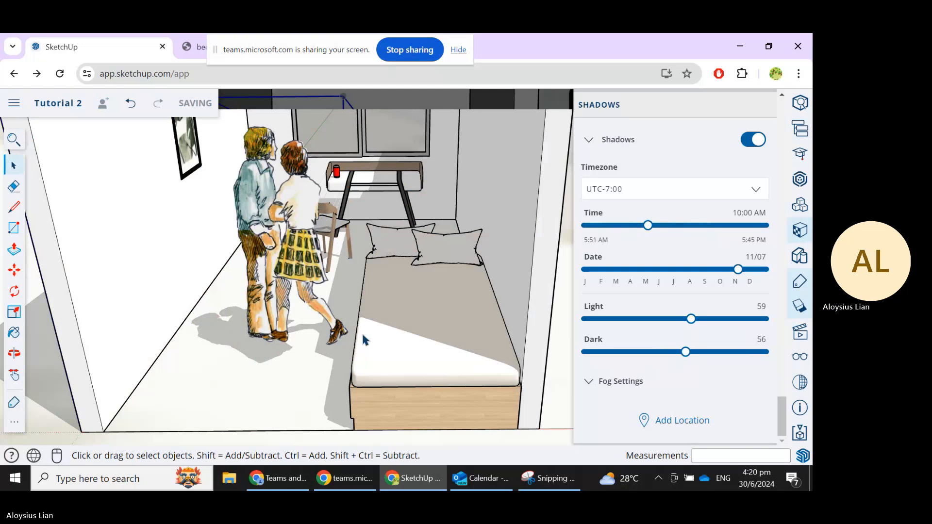
scroll(362, 334, "down", 1)
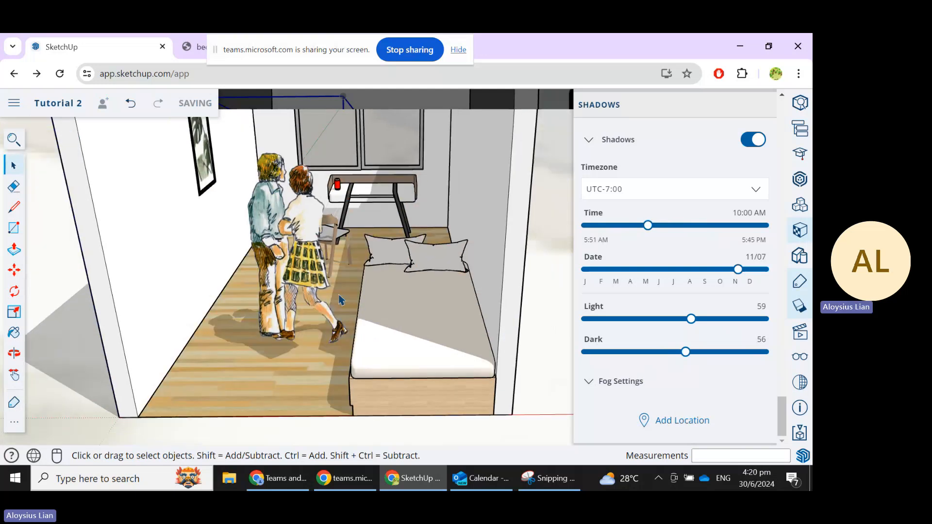
scroll(427, 166, "down", 1)
scroll(474, 317, "down", 1)
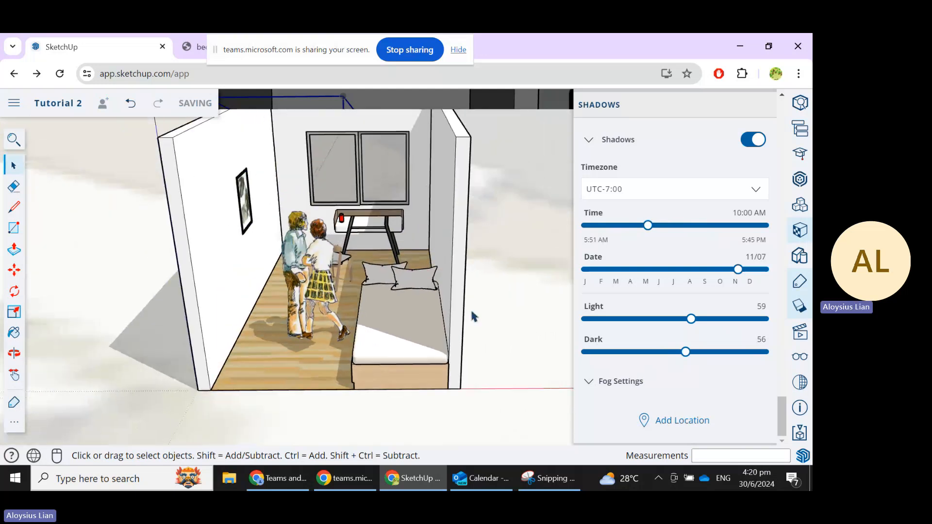
Search 3D Warehouse for "tree".
left_click(801, 179)
left_click(318, 134)
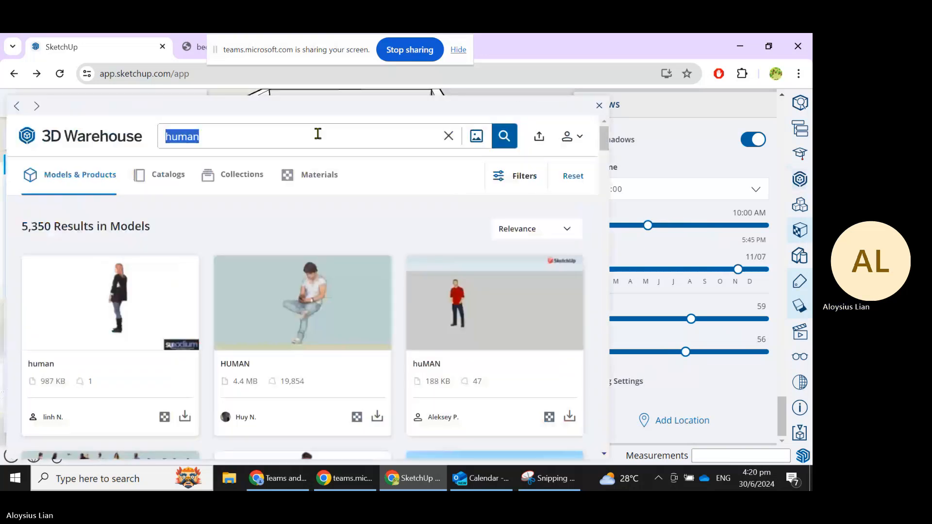
type("tree")
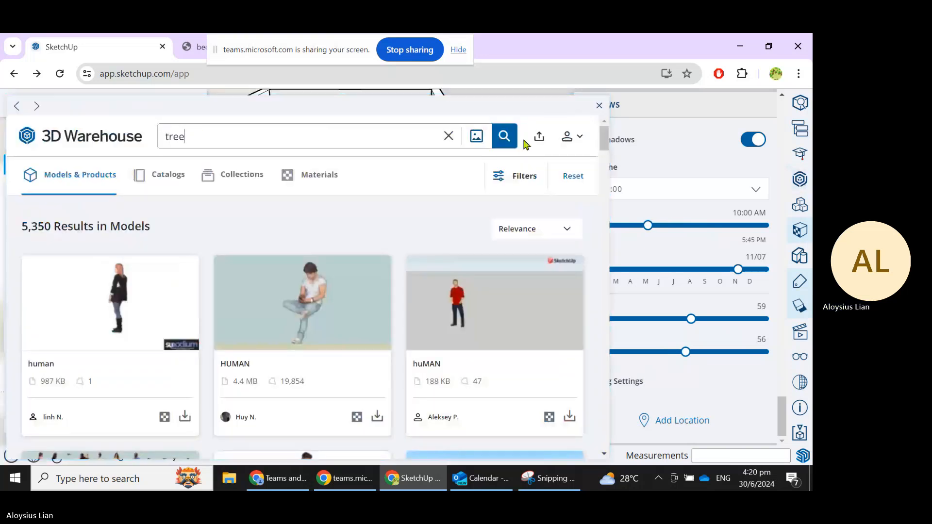
left_click(505, 137)
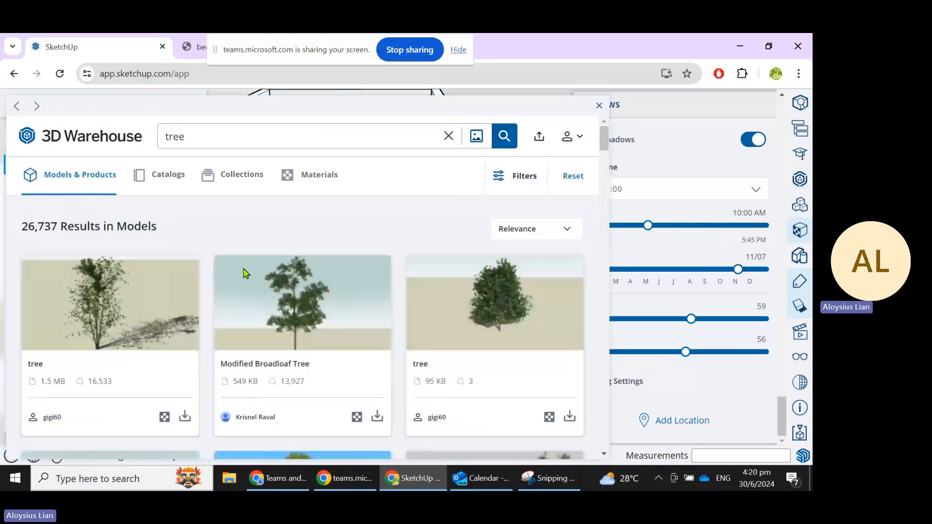
Browse the tree models and download the green spreading tree named 白水木 into the model.
scroll(144, 314, "down", 1)
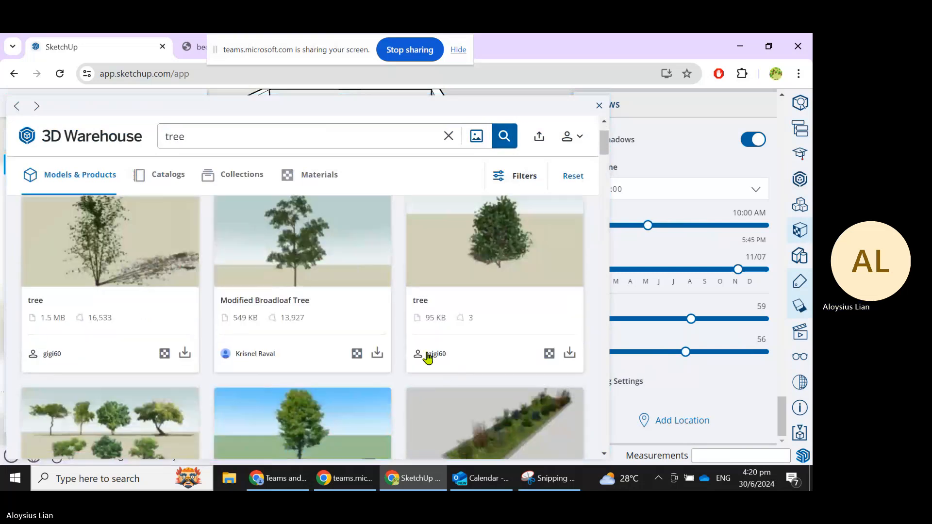
scroll(282, 302, "down", 1)
scroll(282, 302, "down", 1)
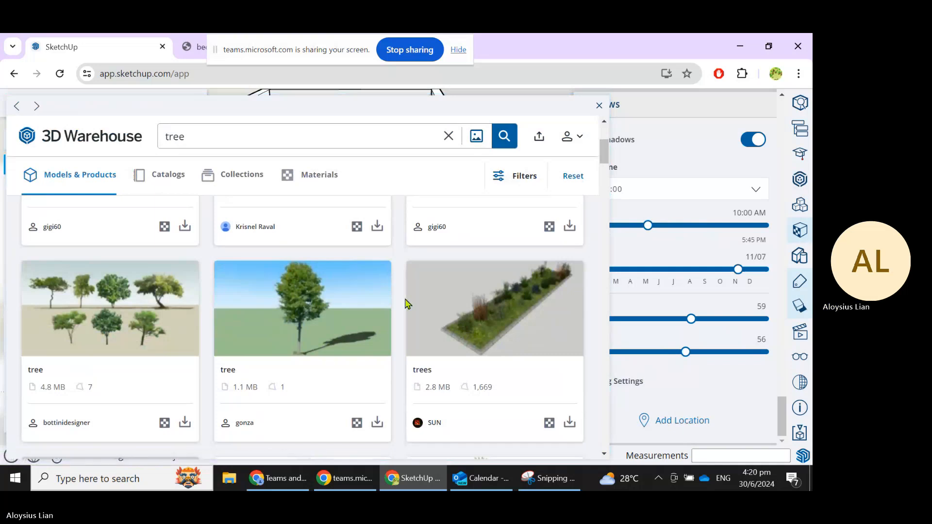
scroll(407, 304, "down", 3)
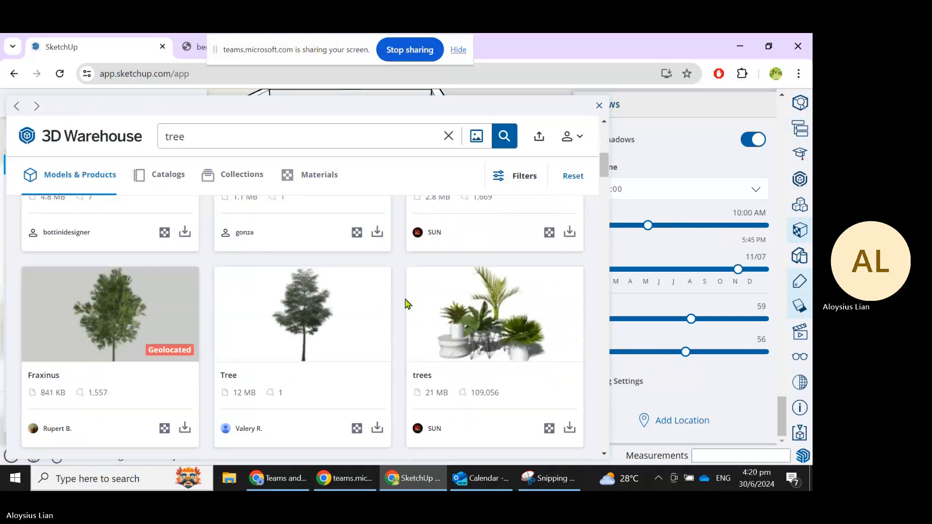
scroll(407, 303, "up", 1)
scroll(407, 303, "down", 3)
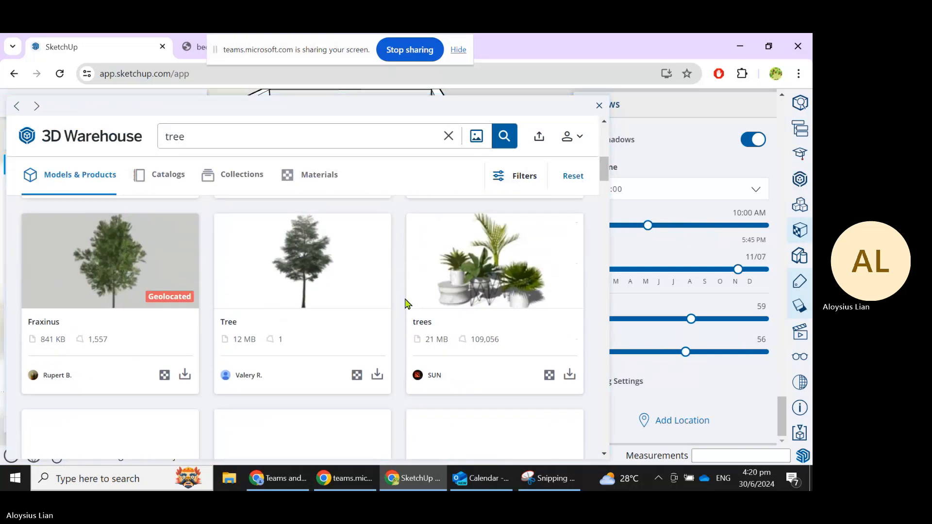
scroll(408, 295, "down", 2)
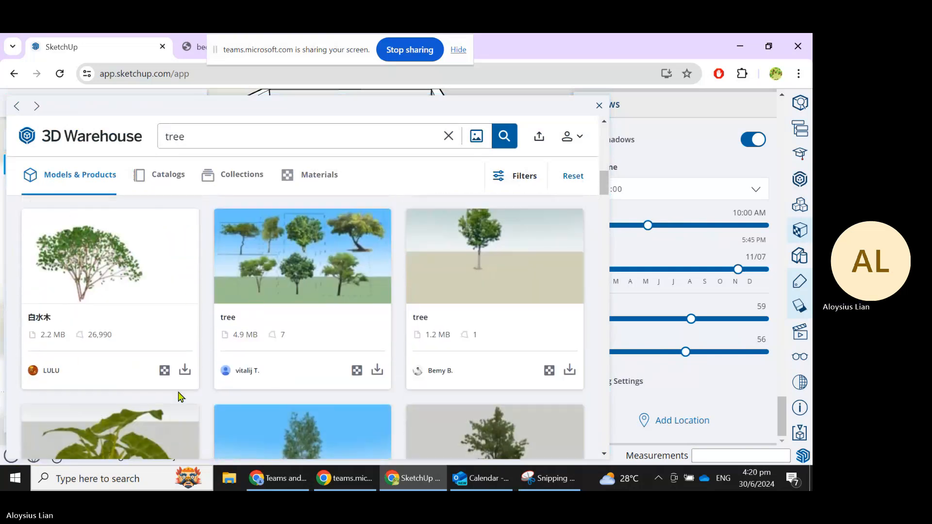
scroll(122, 370, "down", 1)
scroll(202, 339, "down", 2)
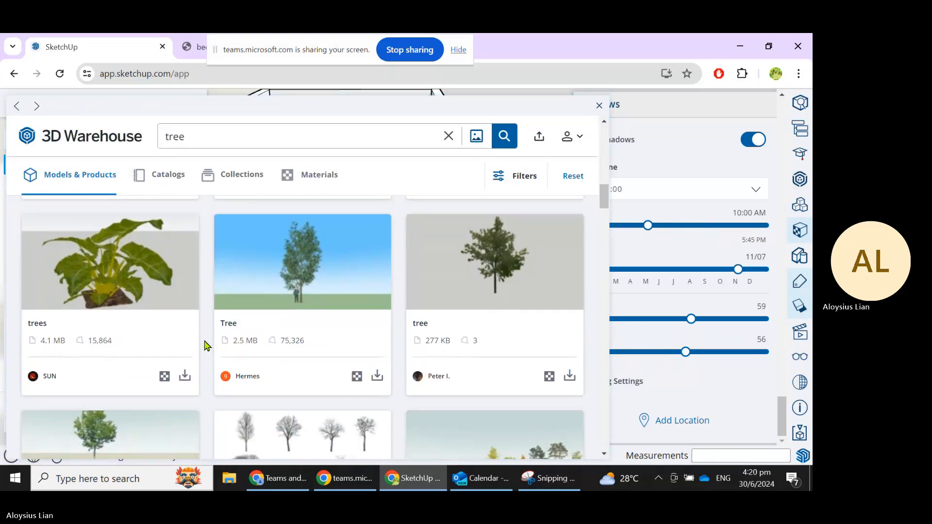
scroll(194, 340, "up", 3)
left_click(185, 372)
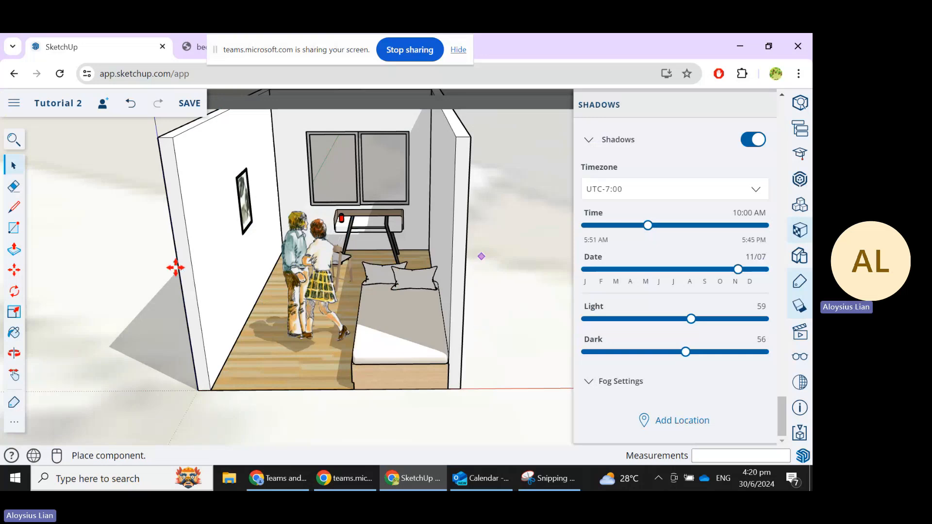
Place the downloaded tree on the location snapshot, outside and behind the room's bed-side wall.
scroll(175, 268, "down", 3)
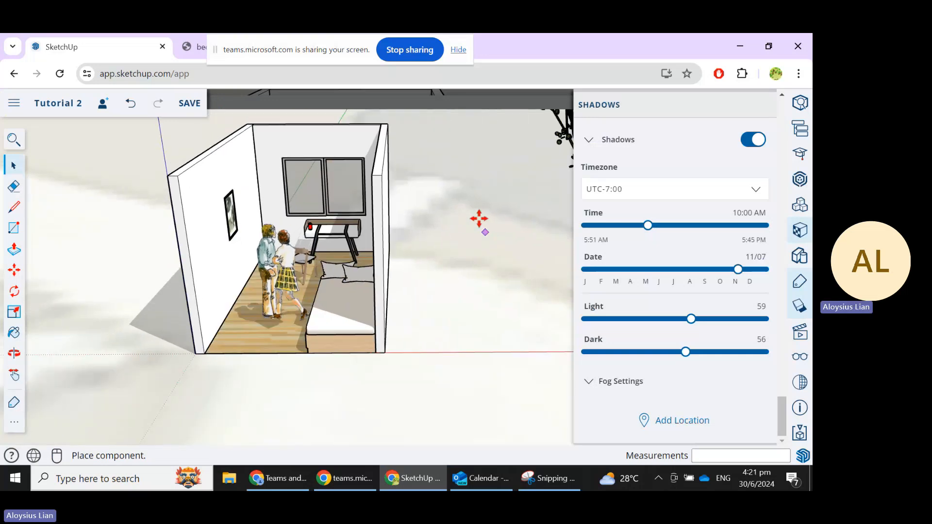
scroll(460, 221, "down", 1)
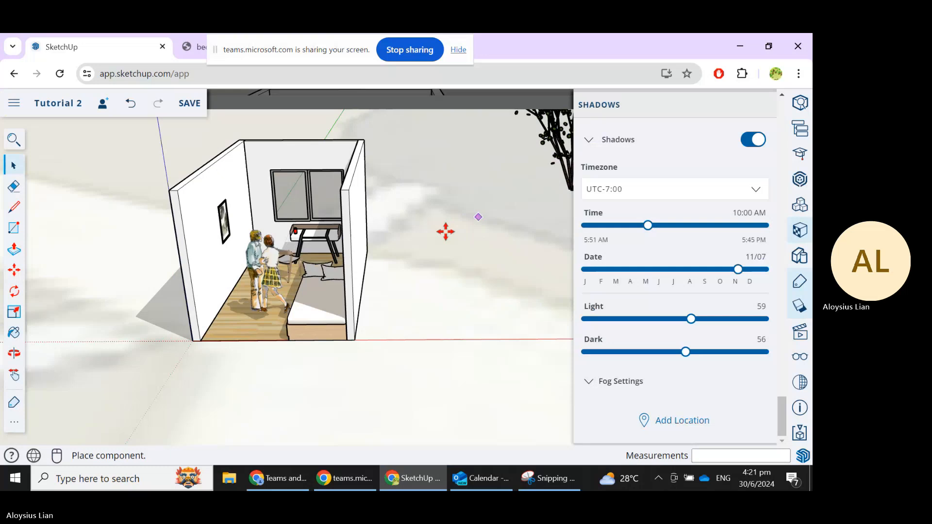
scroll(446, 231, "down", 1)
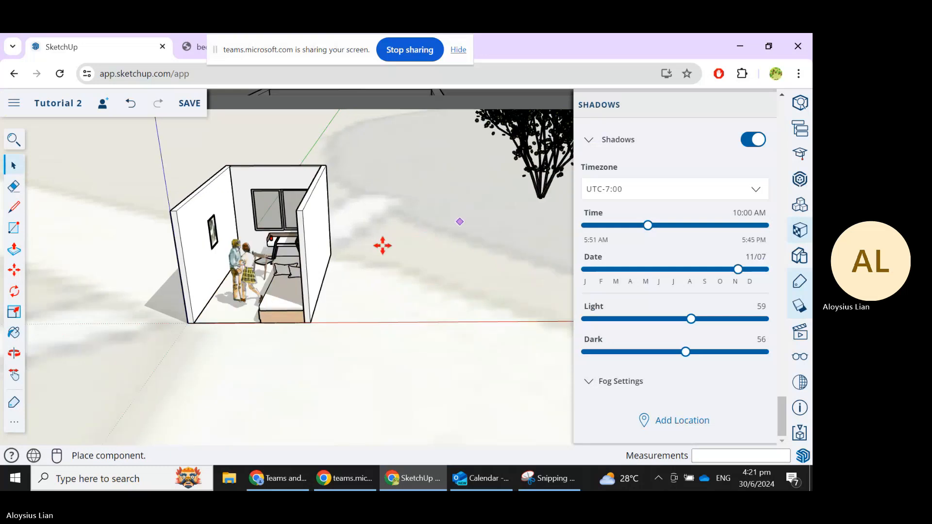
scroll(379, 246, "down", 1)
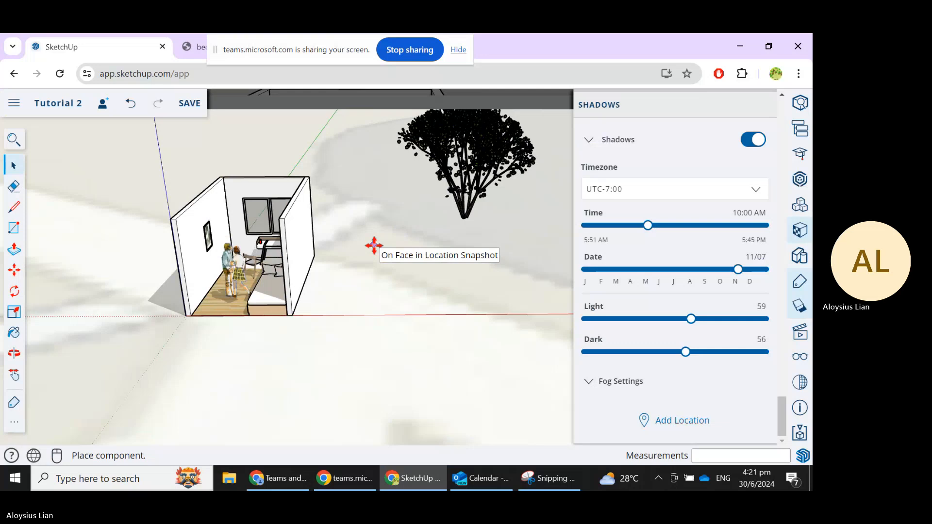
Move the tree 7598 mm parallel to the red axis so it stands behind the room's window wall.
left_click(14, 275)
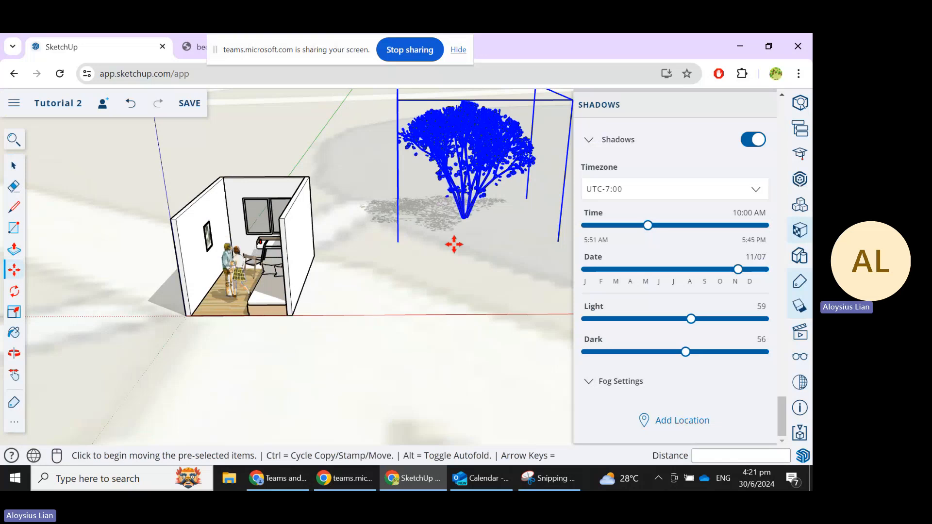
left_click(304, 397)
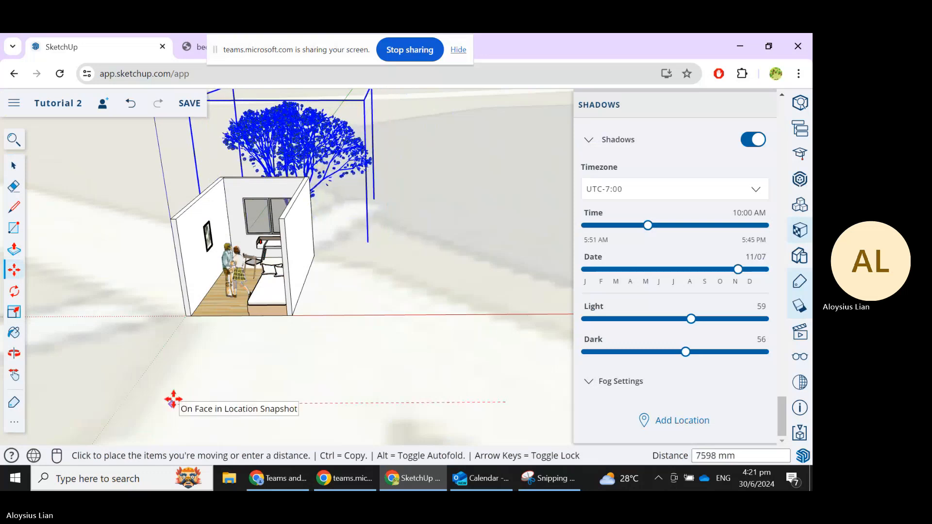
left_click(174, 399)
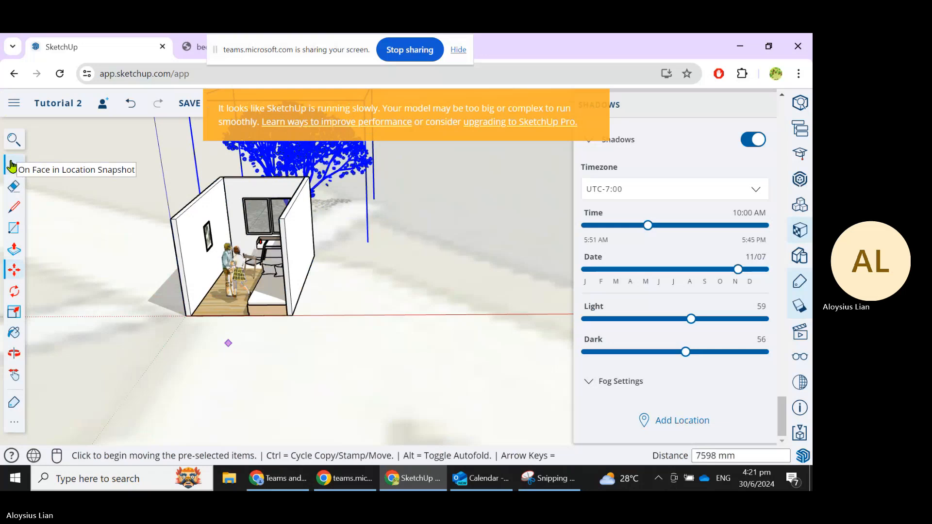
left_click(12, 166)
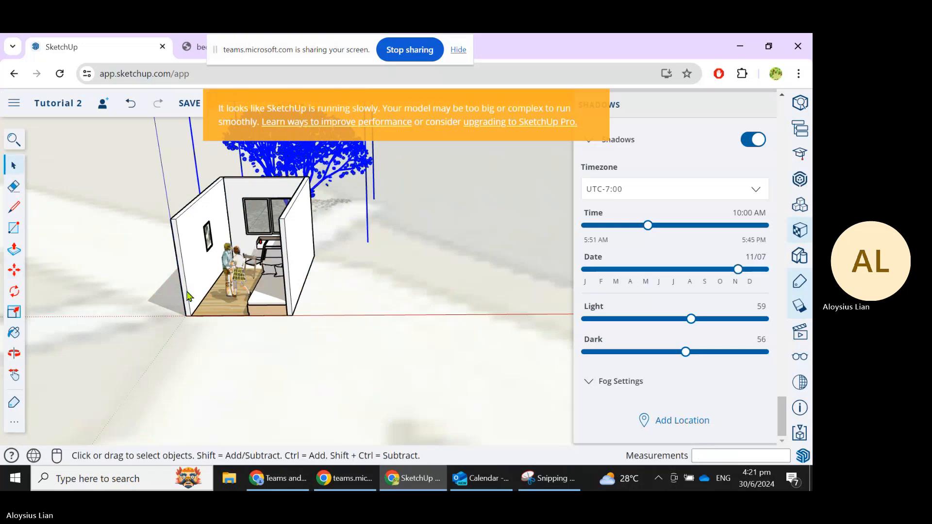
Save the model and purge all unused items.
key("o")
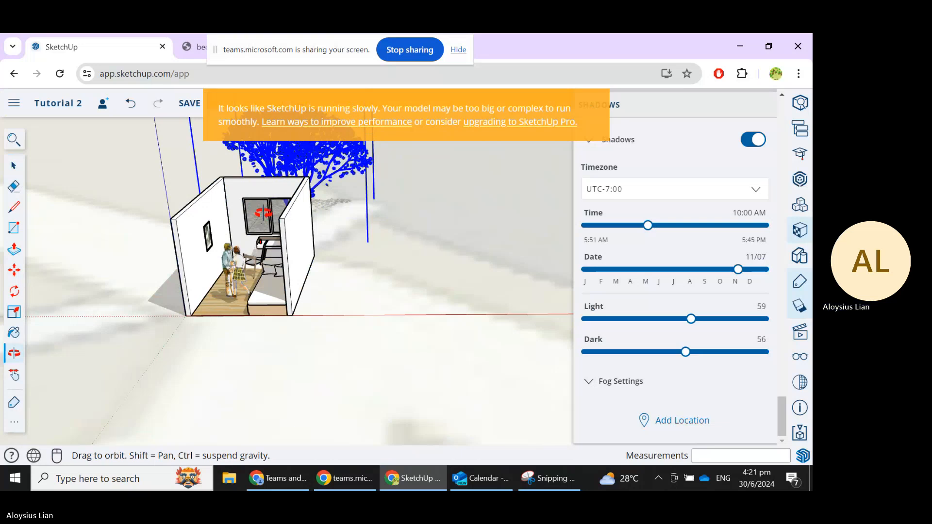
middle_click_drag(263, 212, 277, 214)
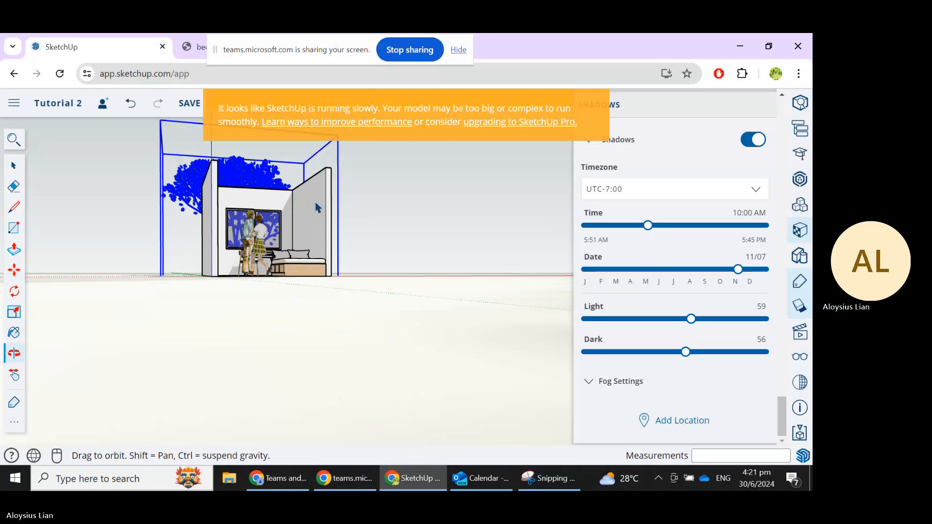
middle_click_drag(316, 204, 424, 229)
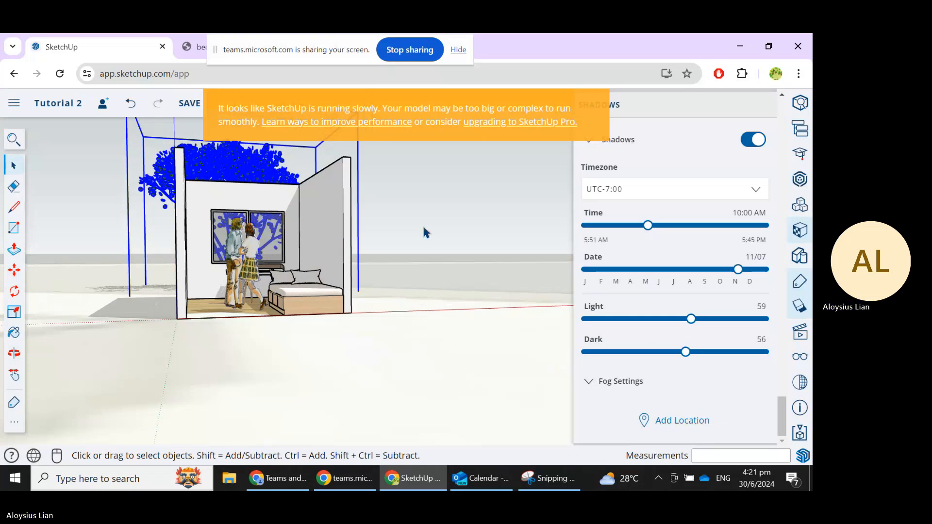
scroll(423, 229, "up", 5)
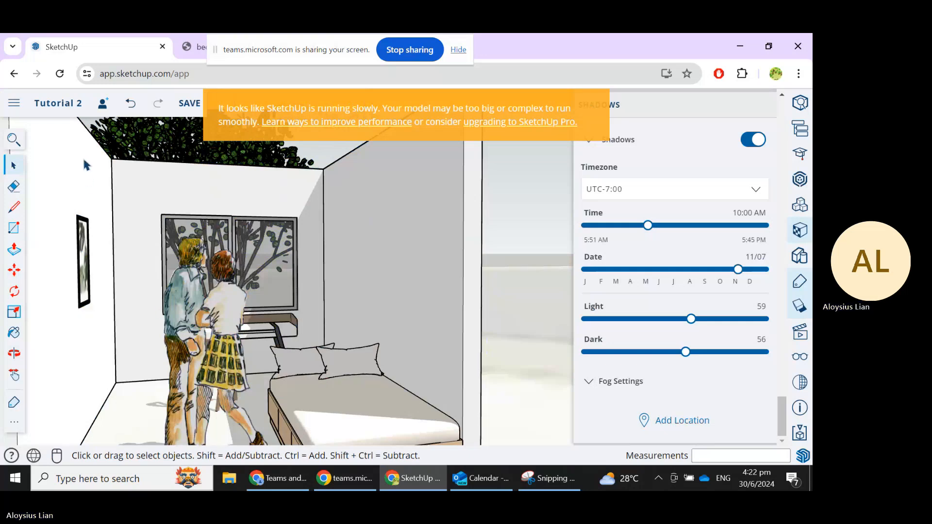
left_click(600, 107)
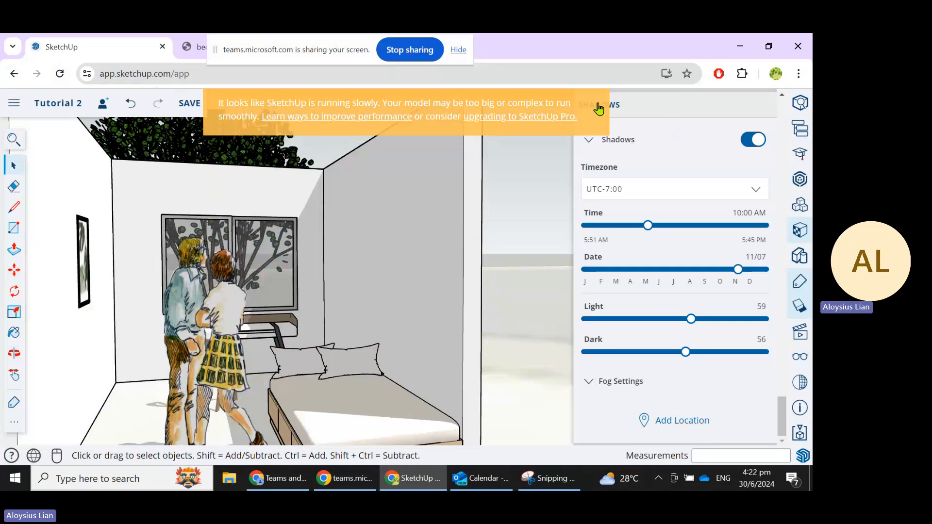
left_click(191, 104)
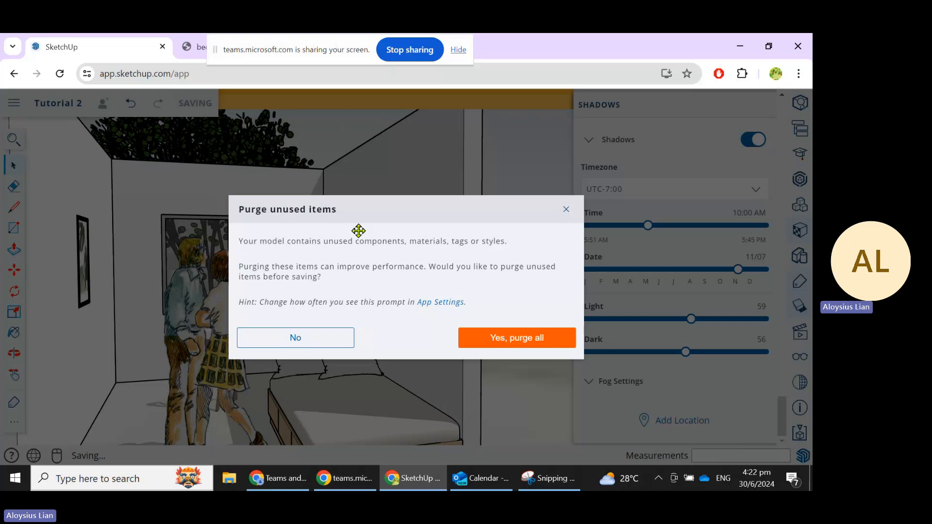
left_click(514, 341)
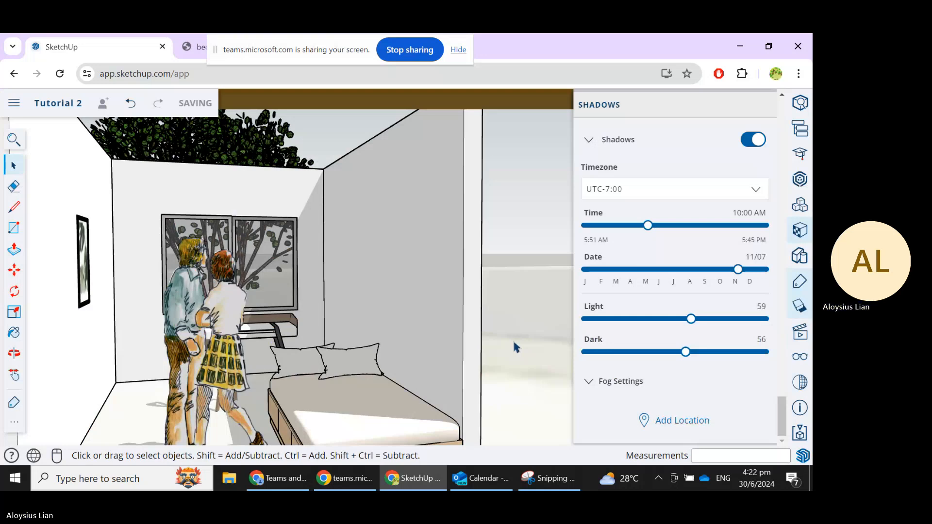
scroll(545, 292, "down", 2)
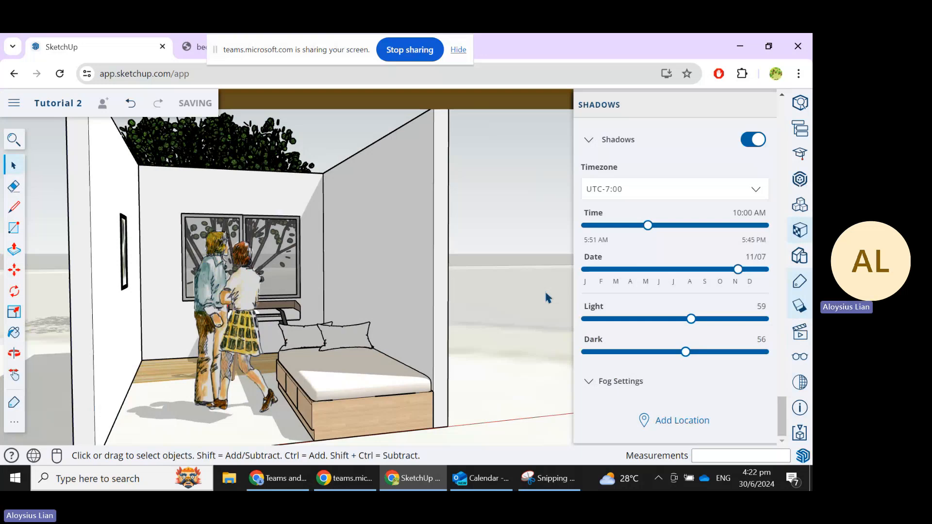
scroll(406, 247, "down", 5)
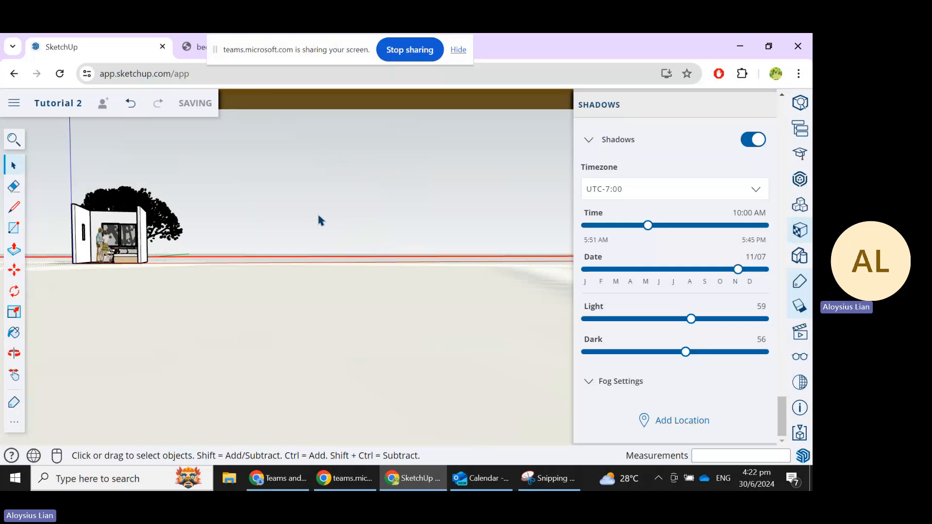
left_click_drag(310, 202, 245, 304)
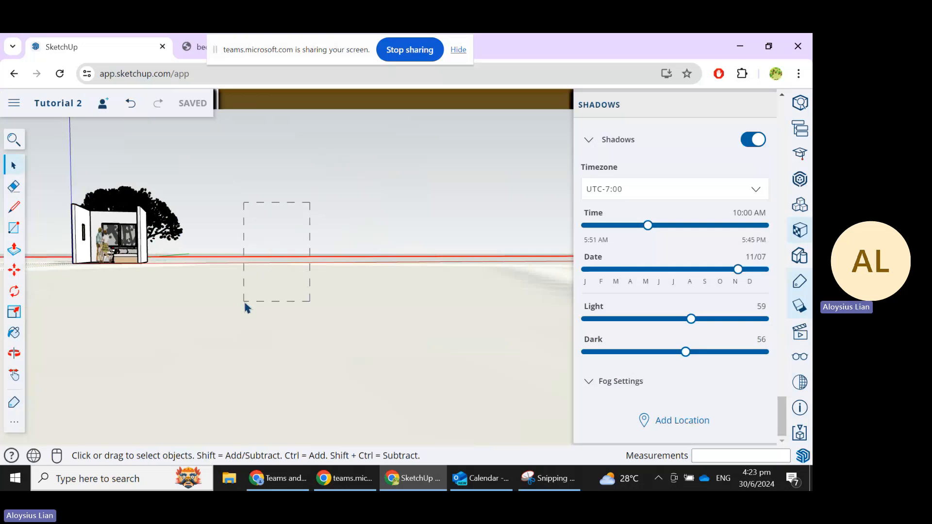
left_click_drag(245, 304, 245, 304)
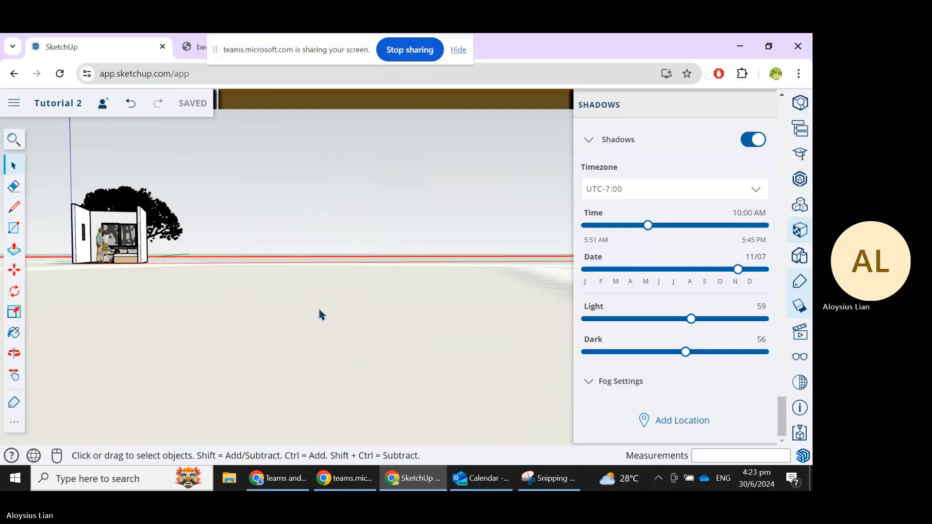
scroll(319, 311, "down", 1)
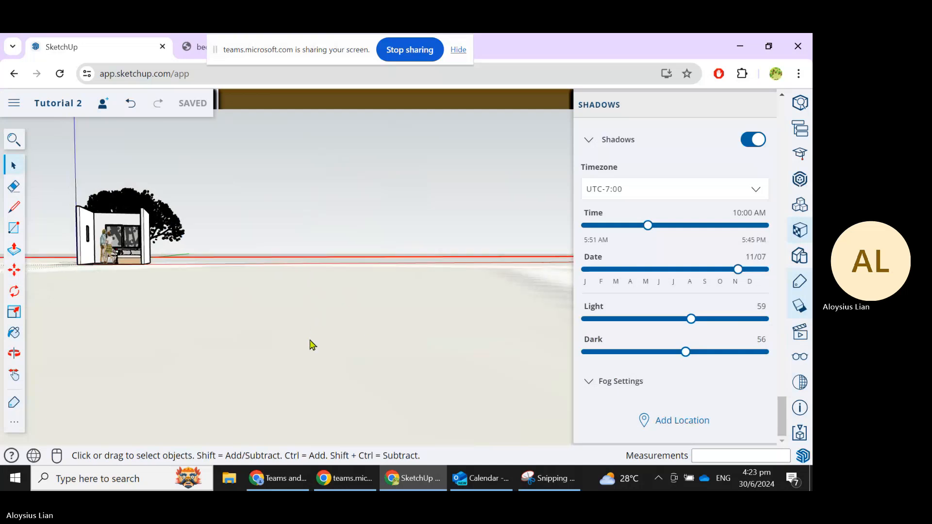
middle_click_drag(311, 345, 261, 237)
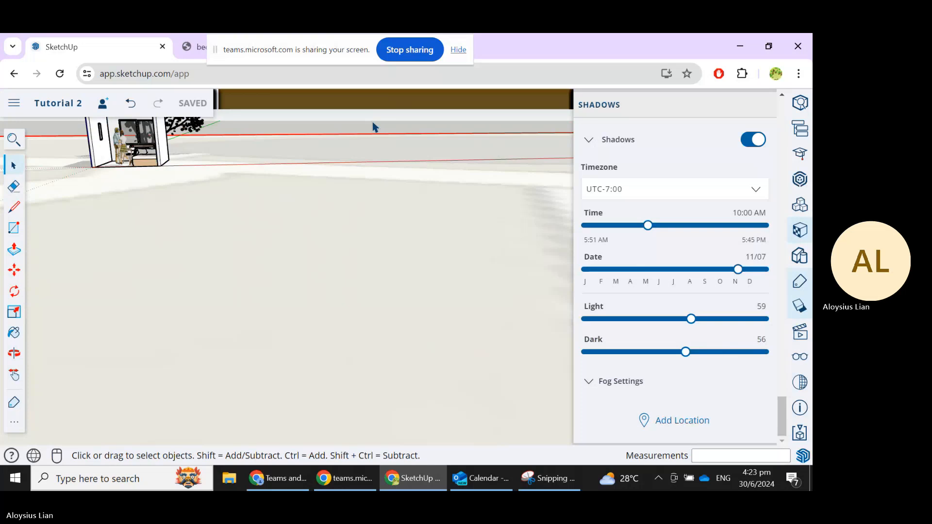
left_click(795, 289)
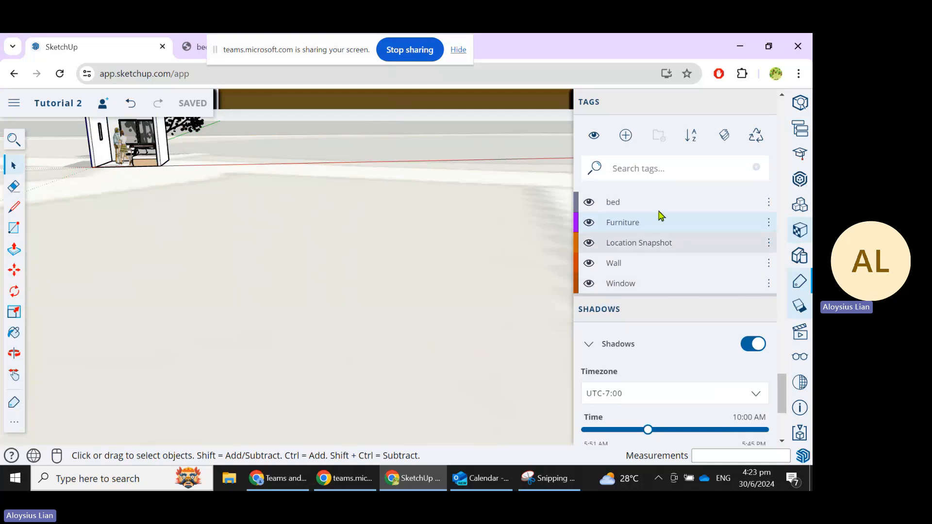
left_click(627, 136)
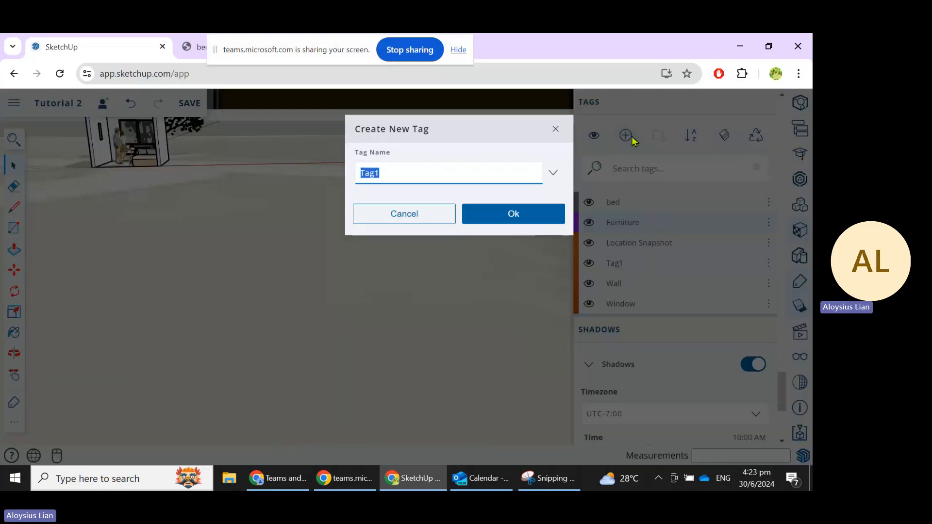
type("L")
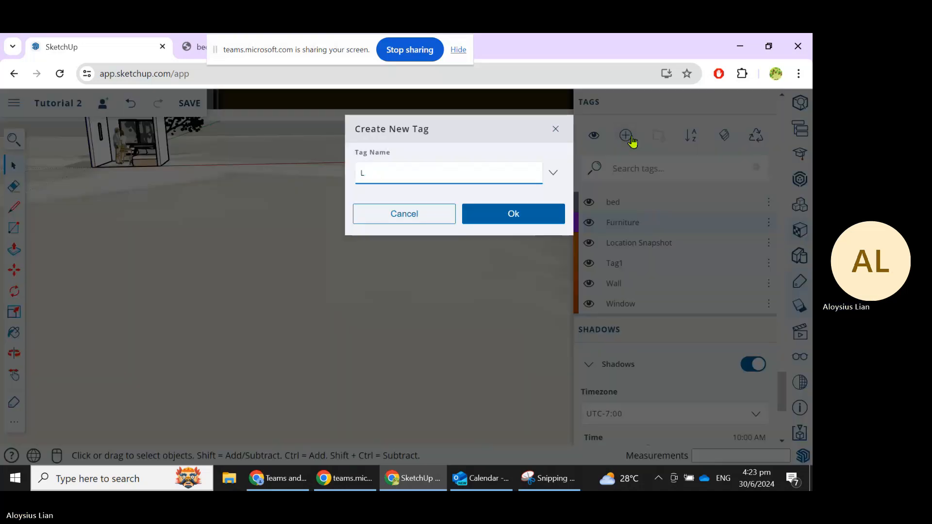
left_click(557, 129)
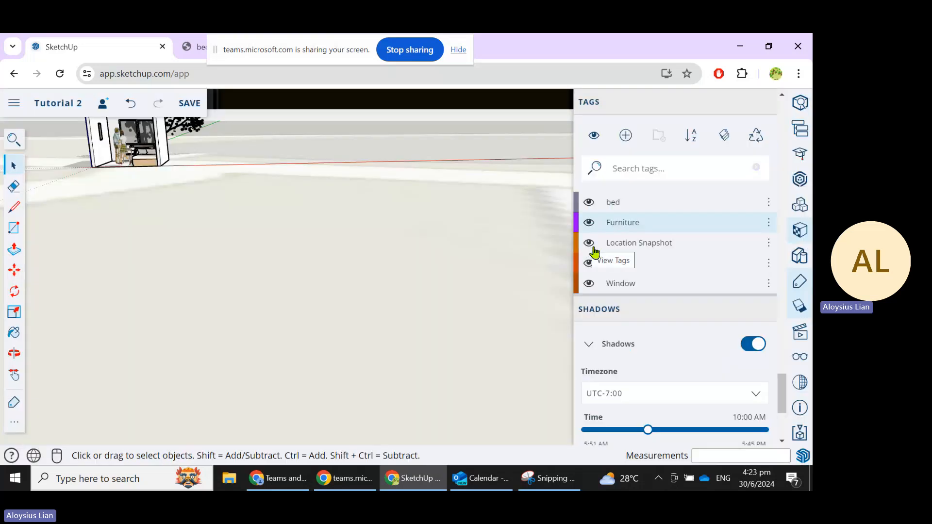
Hide the Location Snapshot tag and bring the furnished room into close view.
left_click(588, 245)
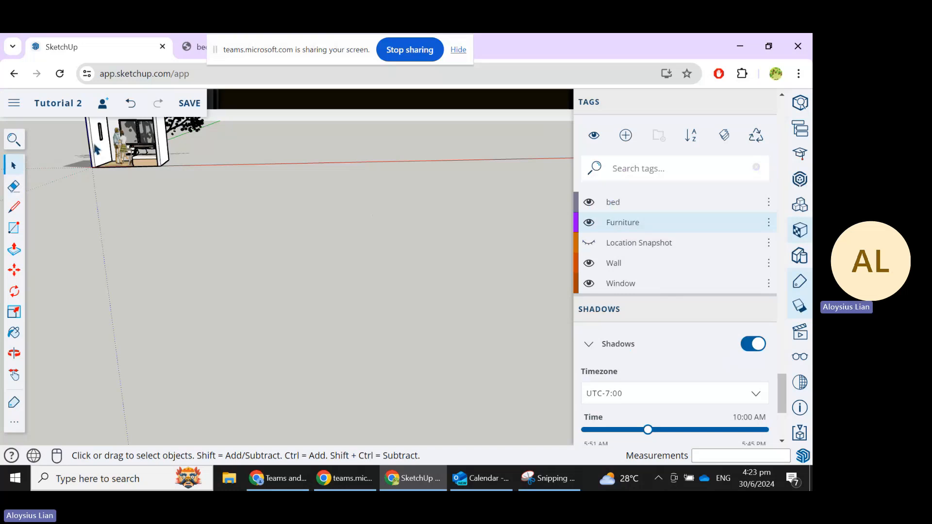
scroll(101, 127, "down", 1)
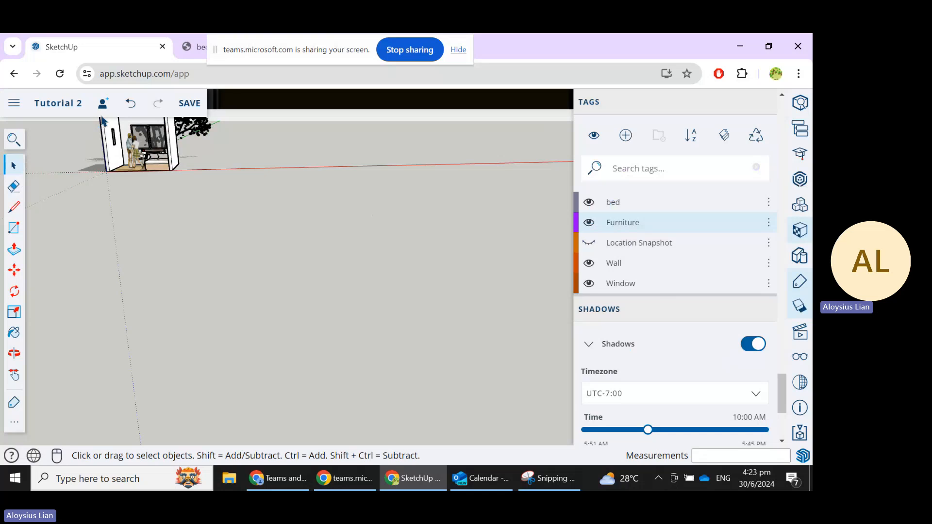
scroll(103, 122, "up", 5)
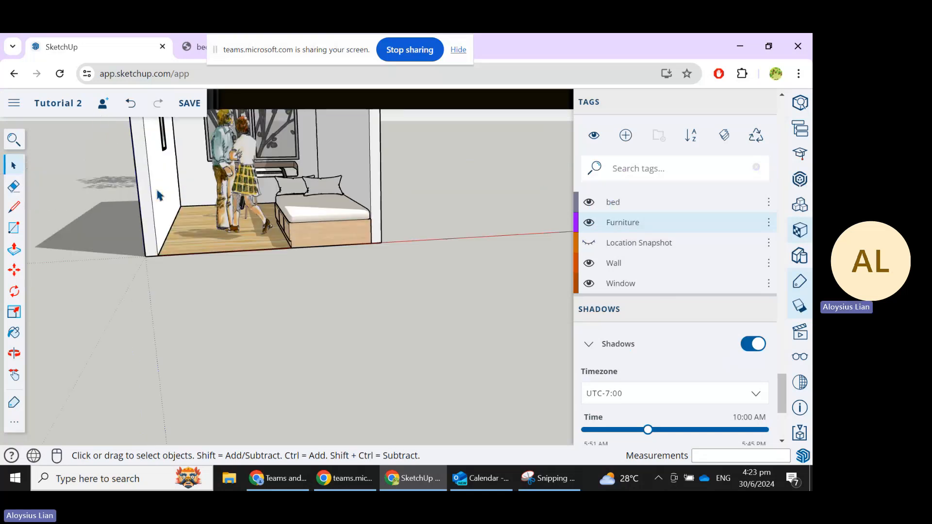
Examine the room and the tree from farther out, finishing on a close view of the room's open front.
scroll(240, 268, "down", 4)
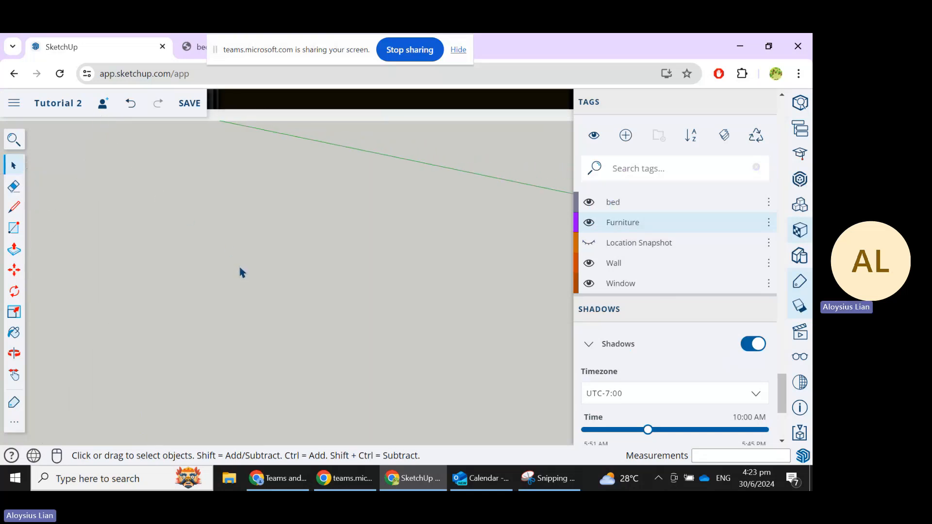
scroll(241, 270, "down", 5)
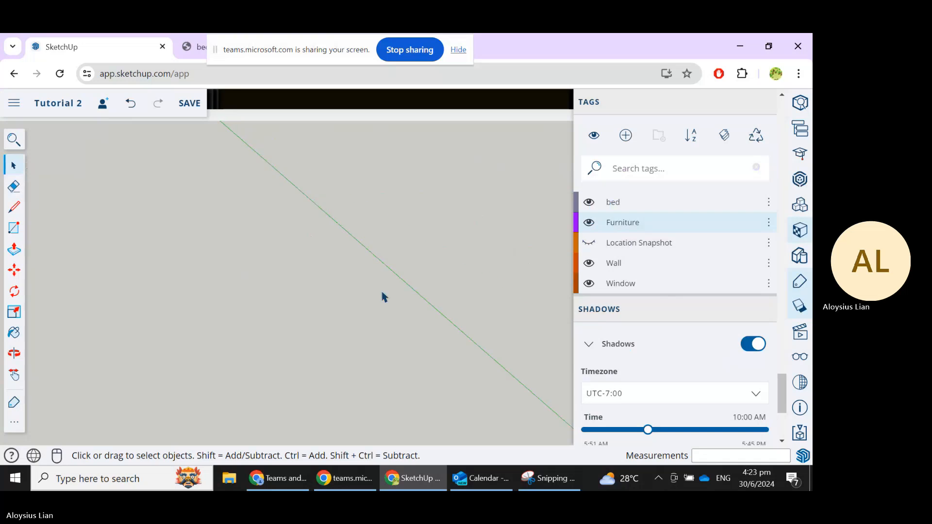
scroll(450, 252, "down", 2)
scroll(374, 274, "down", 2)
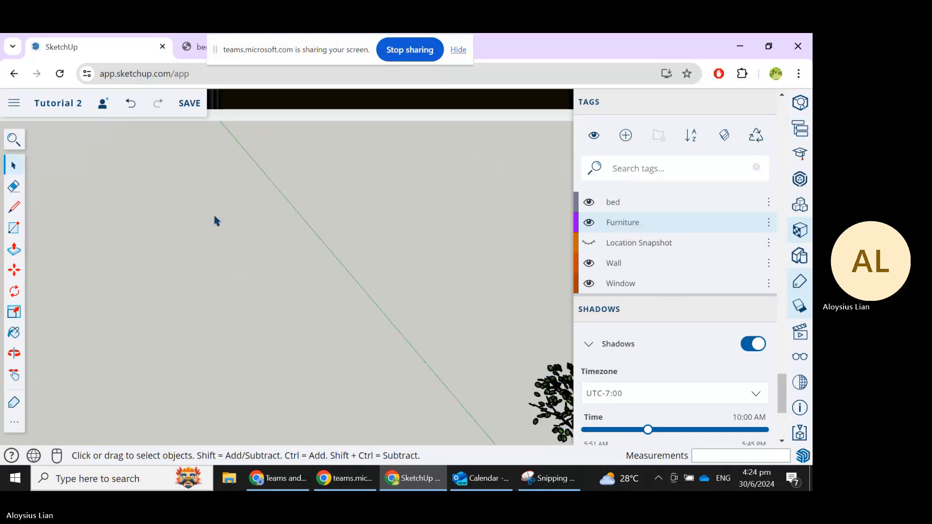
scroll(346, 305, "down", 2)
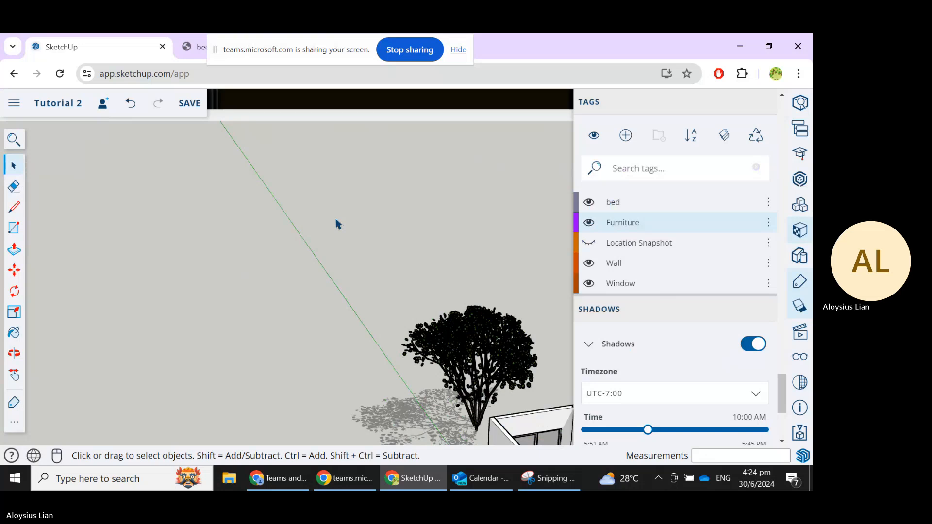
scroll(340, 222, "down", 6)
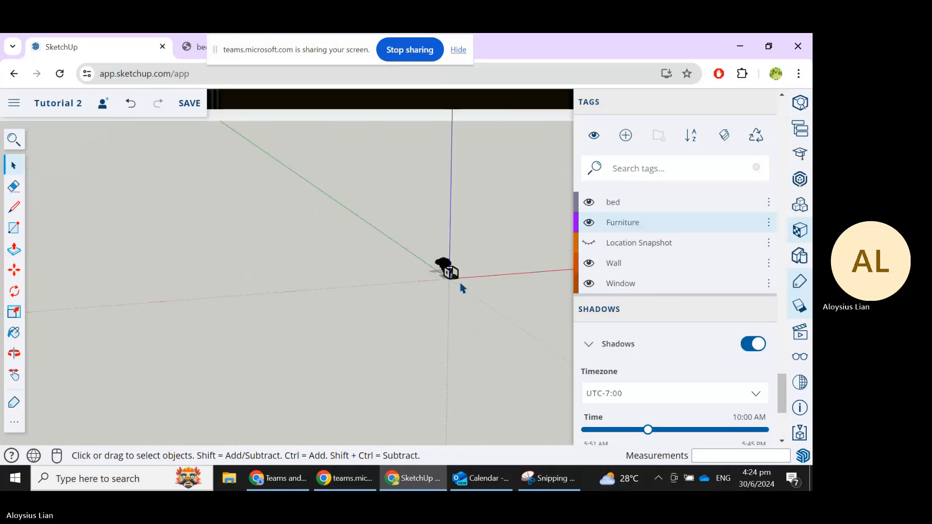
scroll(465, 278, "down", 1)
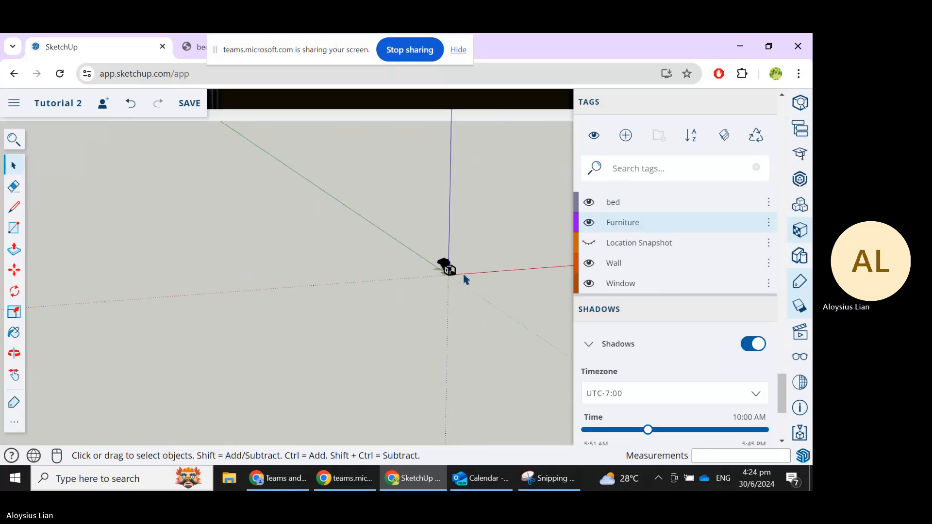
middle_click_drag(465, 278, 256, 237, "shift")
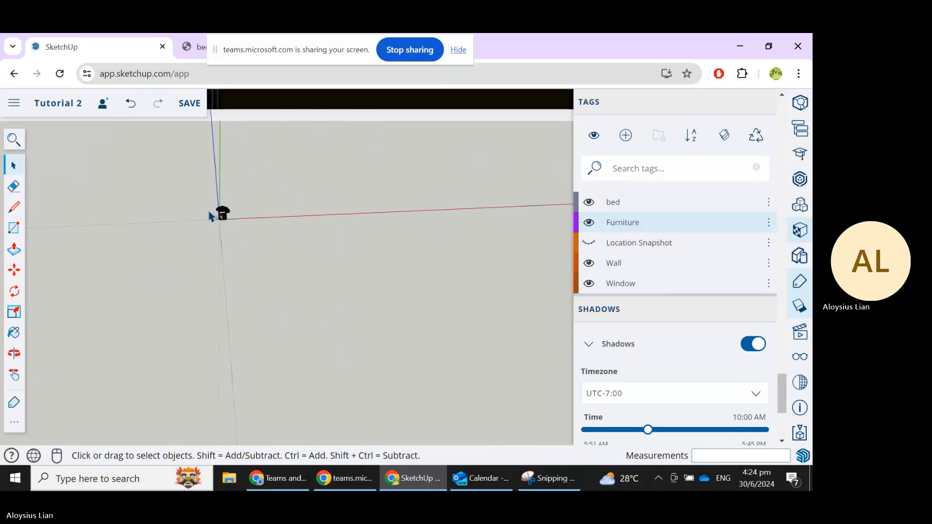
scroll(210, 215, "up", 1)
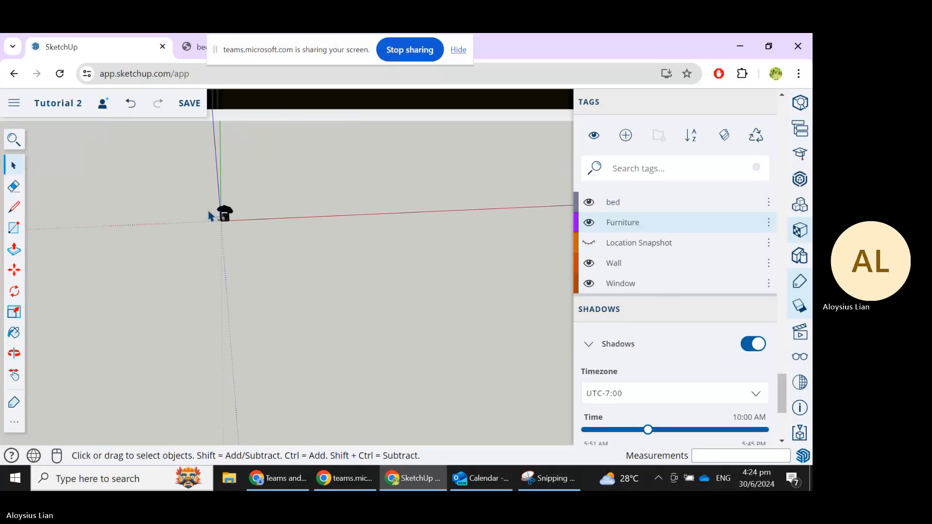
scroll(210, 215, "up", 3)
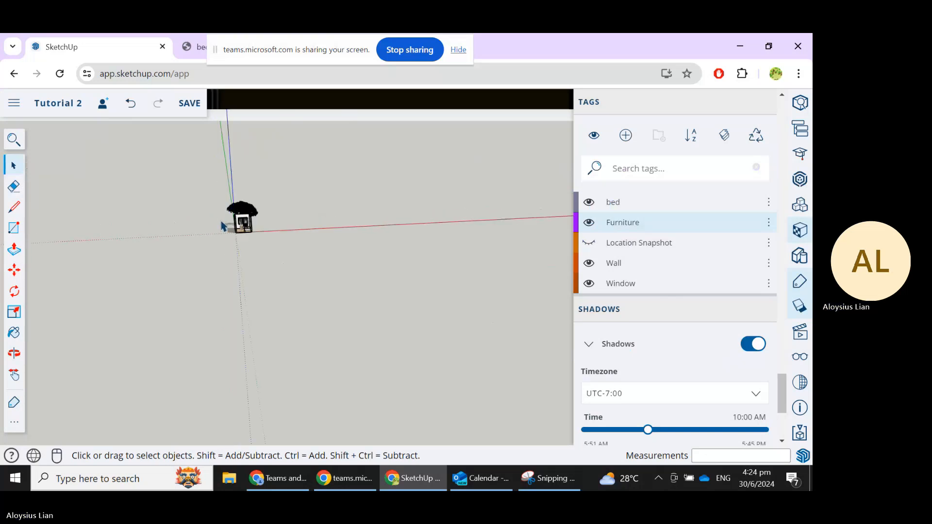
scroll(222, 226, "up", 1)
scroll(255, 237, "up", 3)
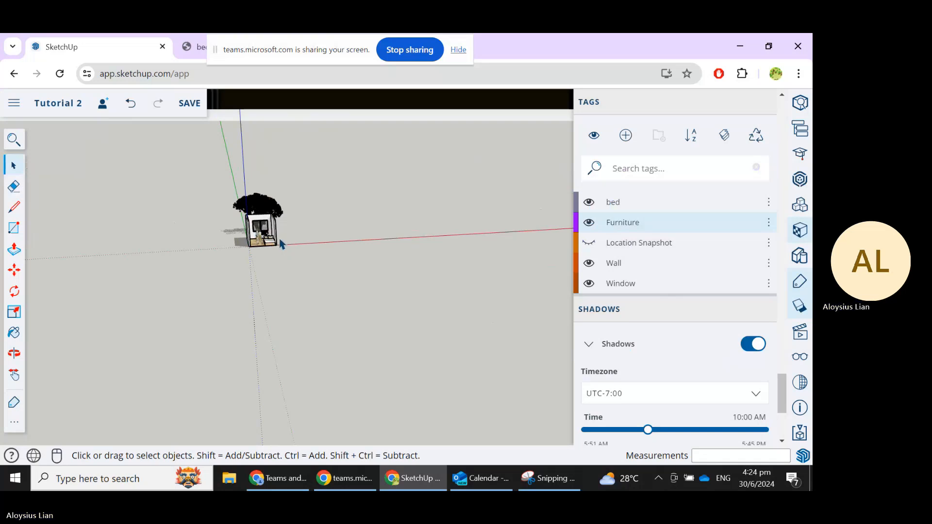
scroll(281, 244, "up", 1)
scroll(260, 240, "up", 1)
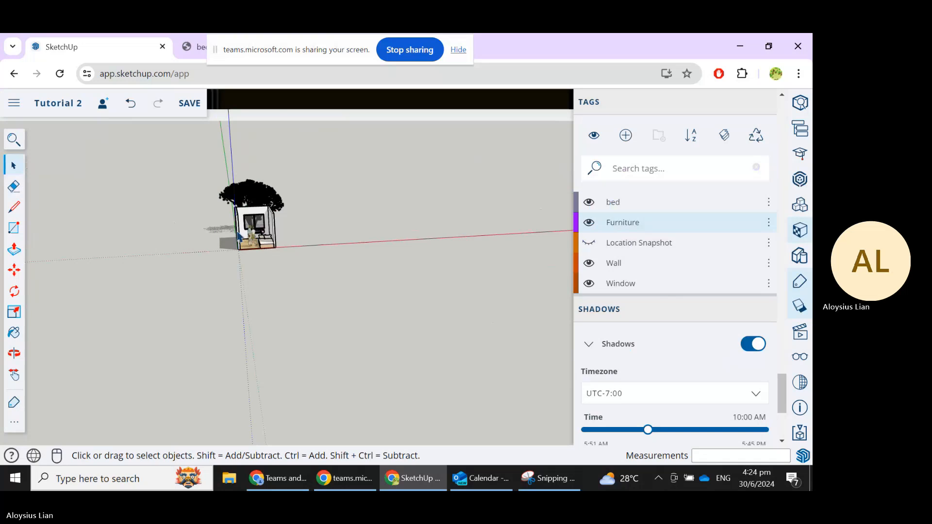
scroll(238, 233, "up", 1)
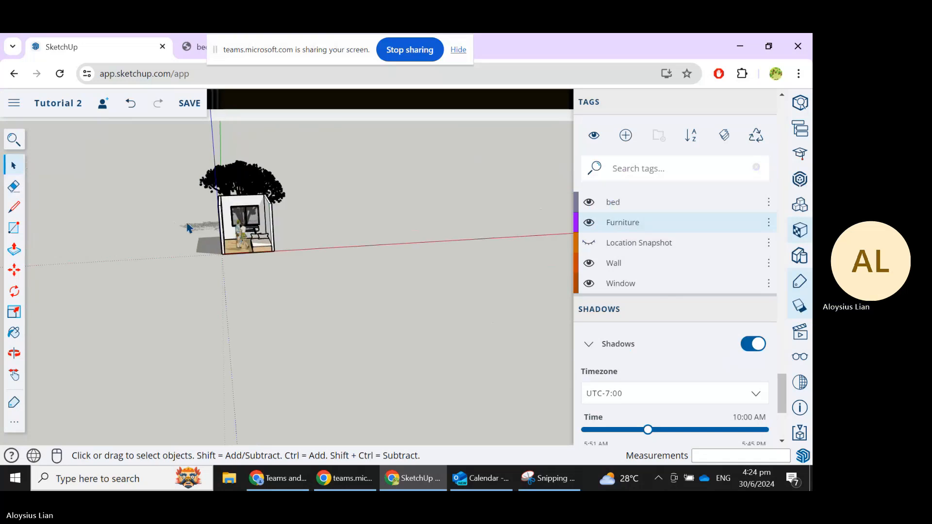
scroll(188, 227, "up", 5)
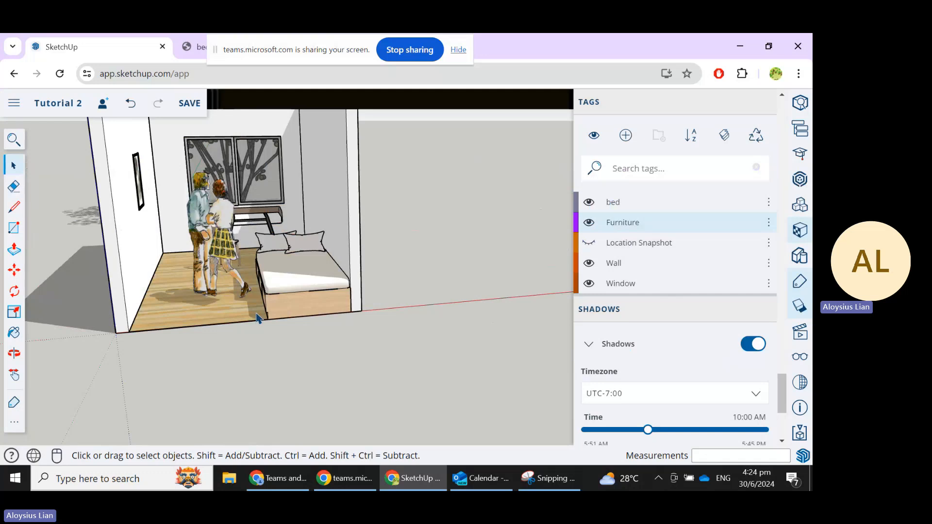
Turn the camera with Look Around until the full room and the tree behind it fit in view.
left_click(13, 423)
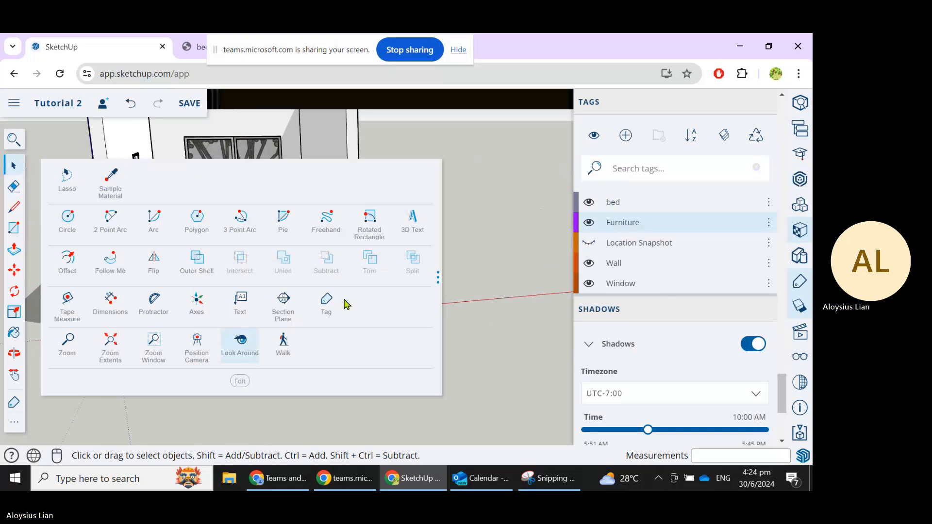
left_click(240, 340)
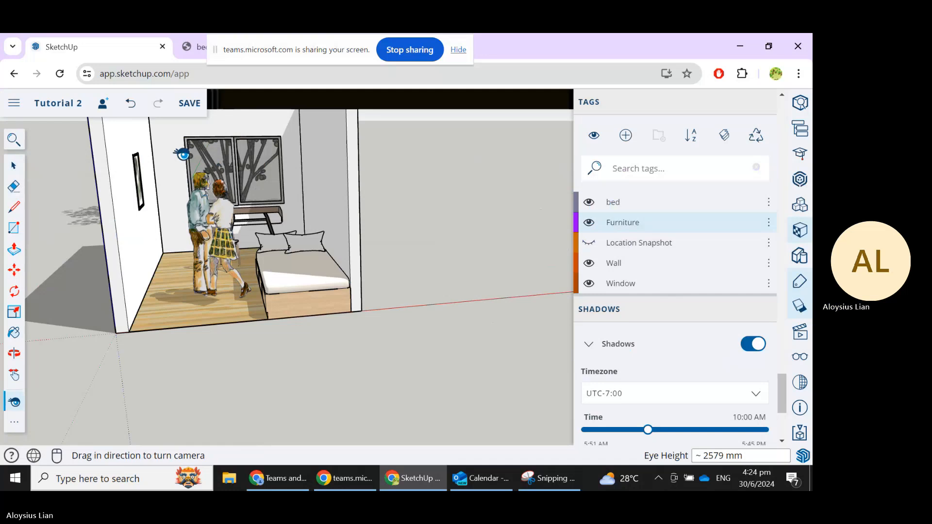
left_click_drag(183, 154, 267, 209)
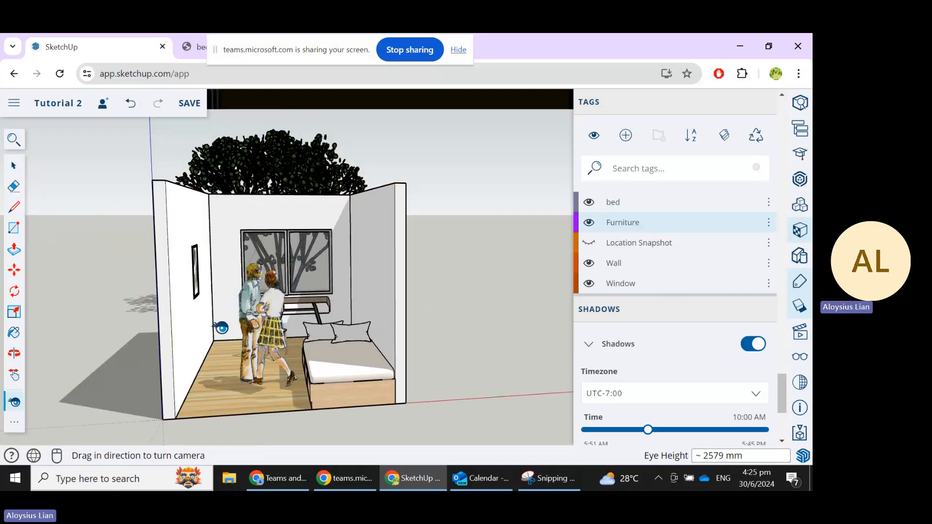
left_click(8, 423)
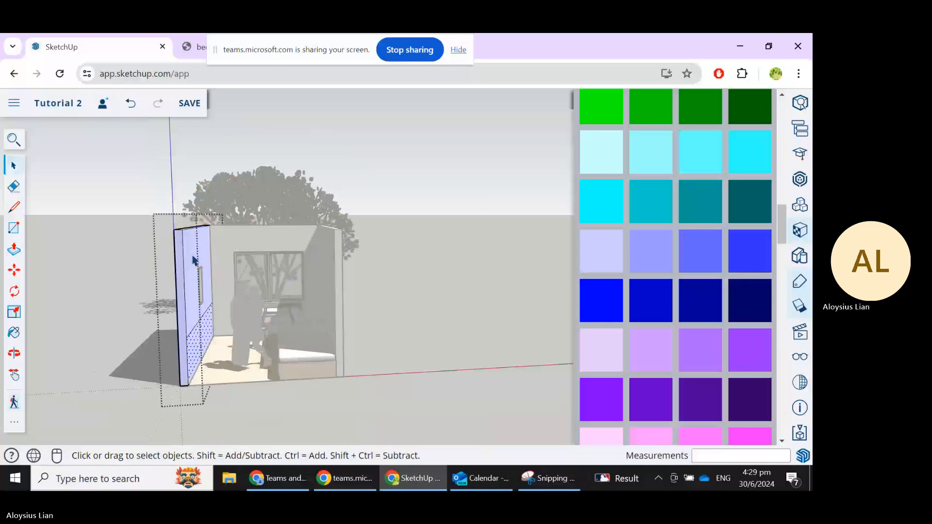
Paint the upper inner face and the front end face of the picture wall light grey, and leave the wall's group.
left_click(193, 261)
scroll(196, 320, "up", 1)
scroll(610, 383, "down", 10)
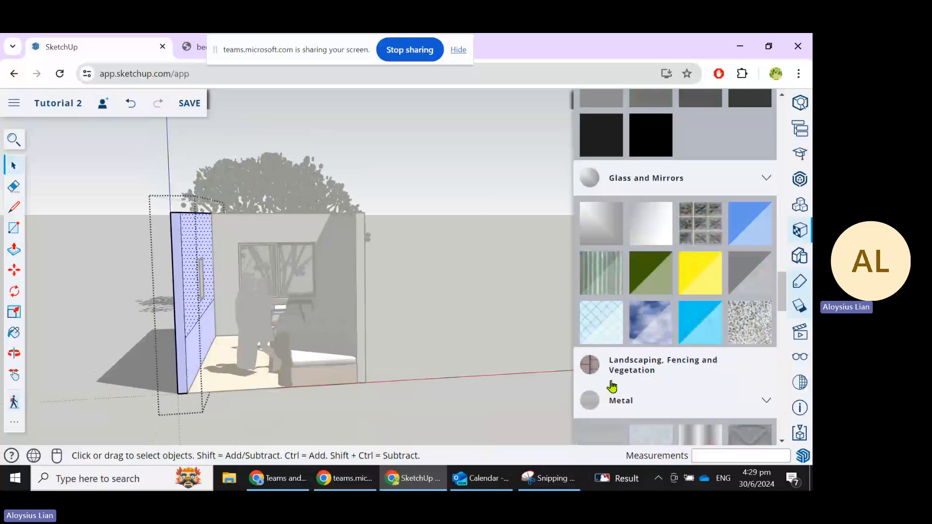
scroll(635, 342, "up", 5)
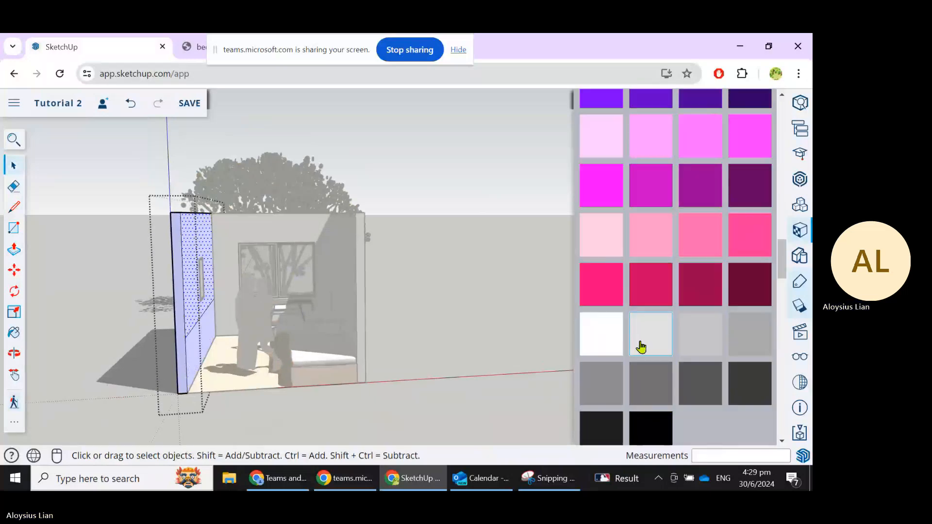
left_click(638, 344)
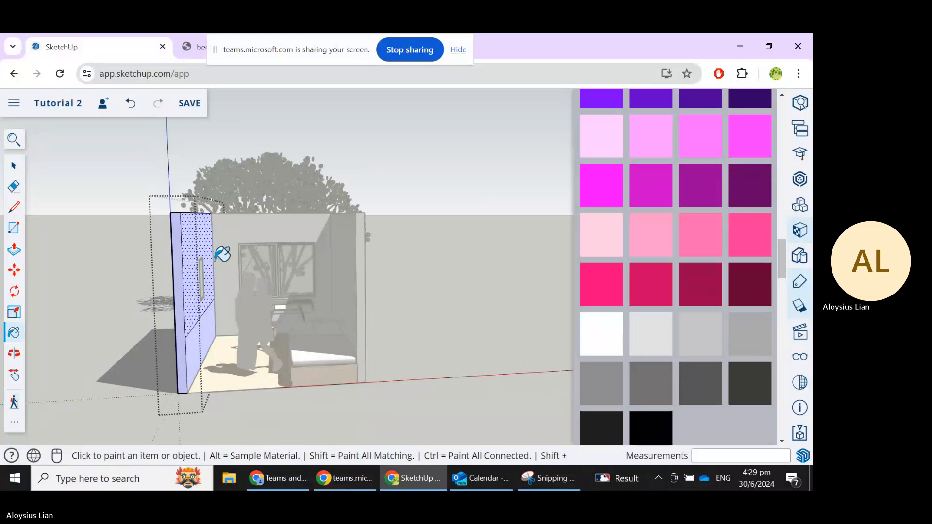
left_click(184, 225)
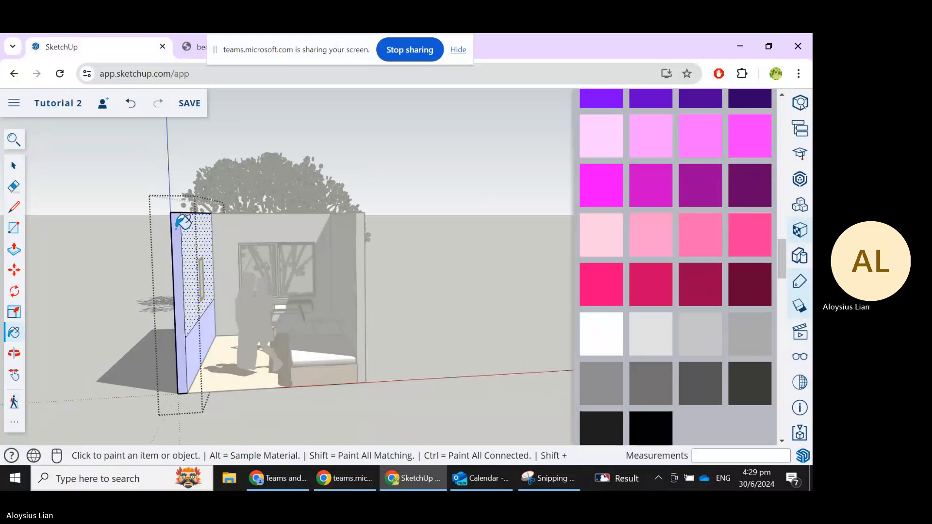
left_click(180, 226)
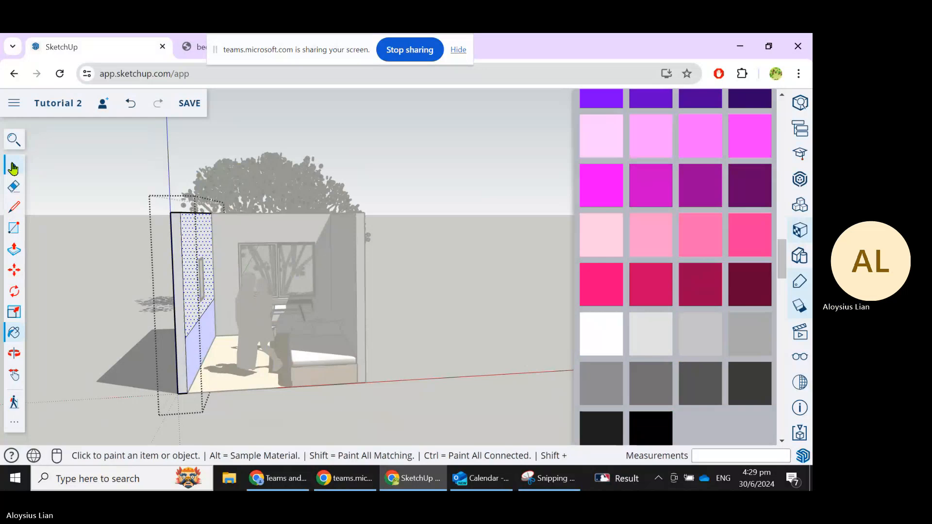
left_click(13, 166)
left_click(458, 326)
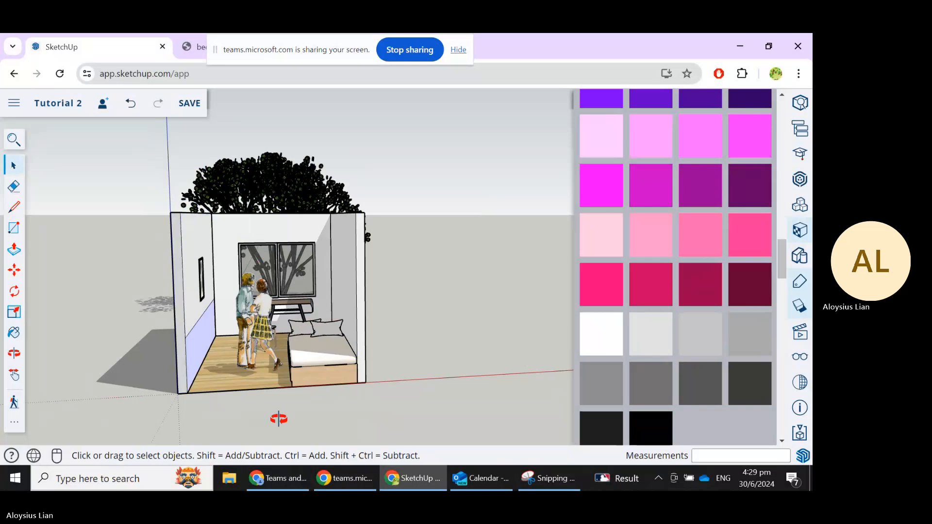
Orbit to a lower view through the room's open front to inspect the picture wall's inner side.
key("o")
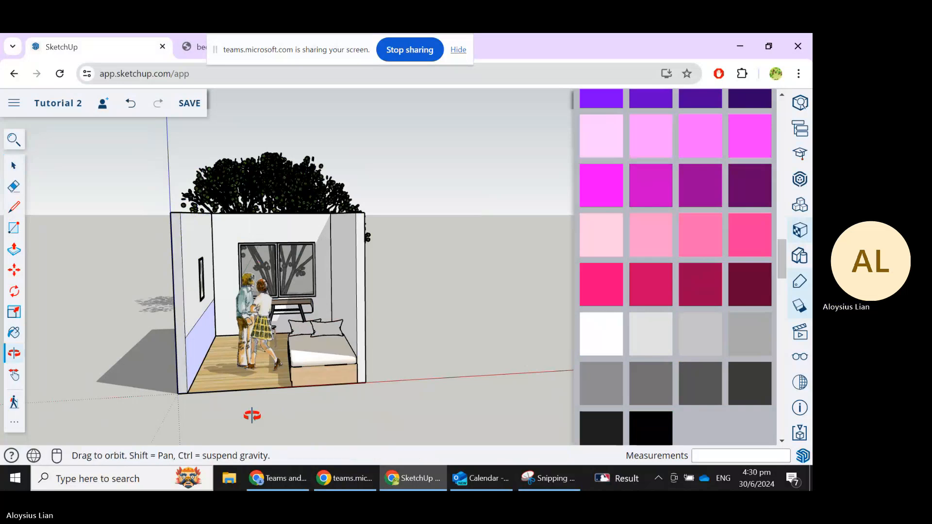
left_click_drag(251, 415, 241, 411)
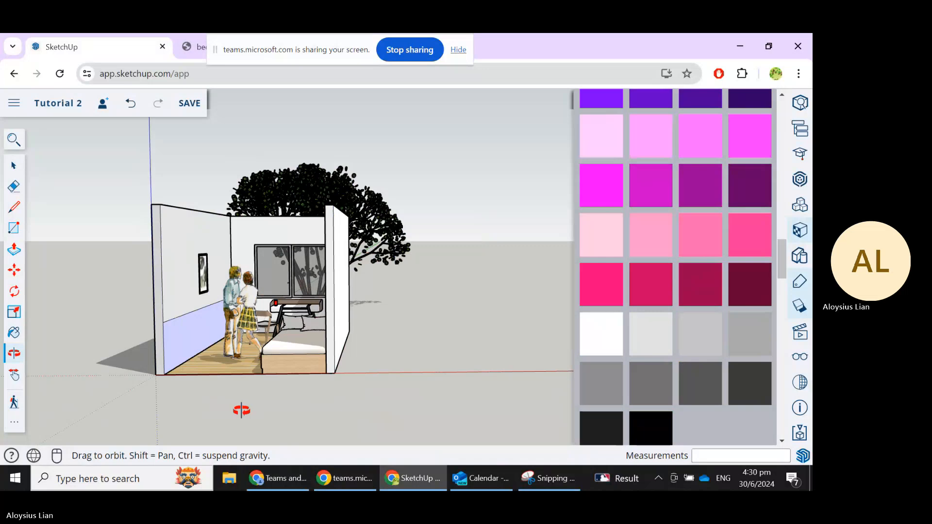
left_click_drag(239, 410, 235, 363)
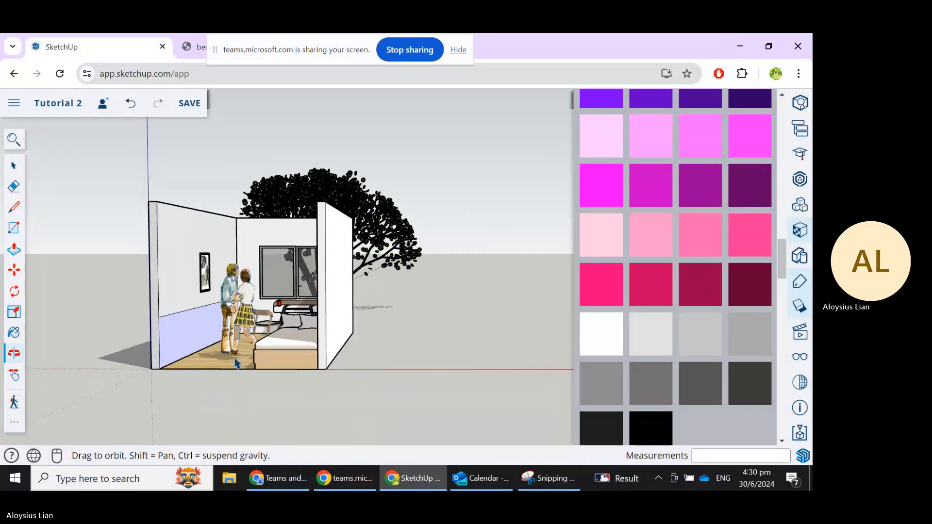
middle_click_drag(235, 359, 243, 351)
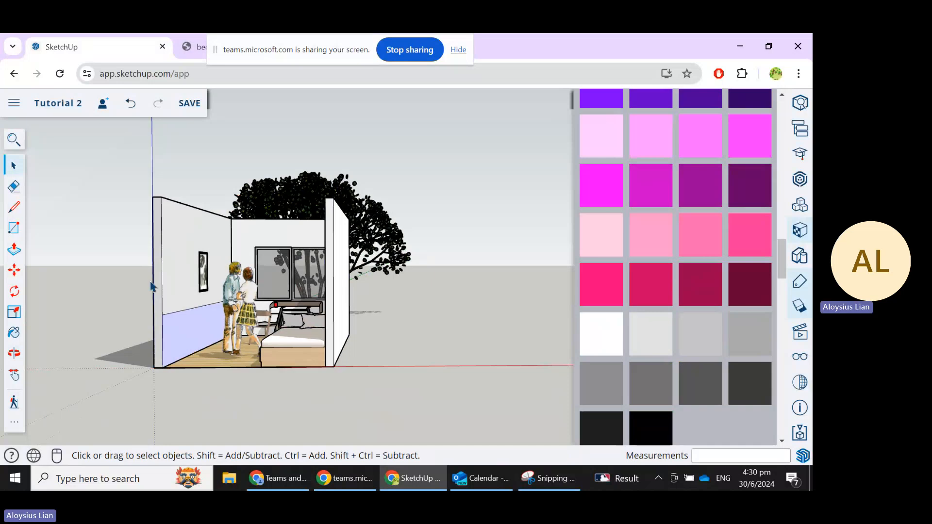
scroll(151, 286, "up", 1)
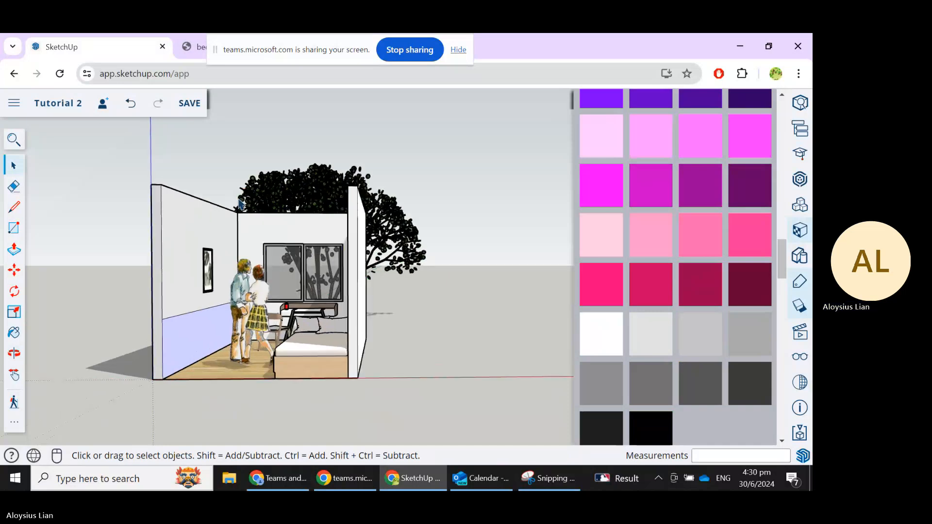